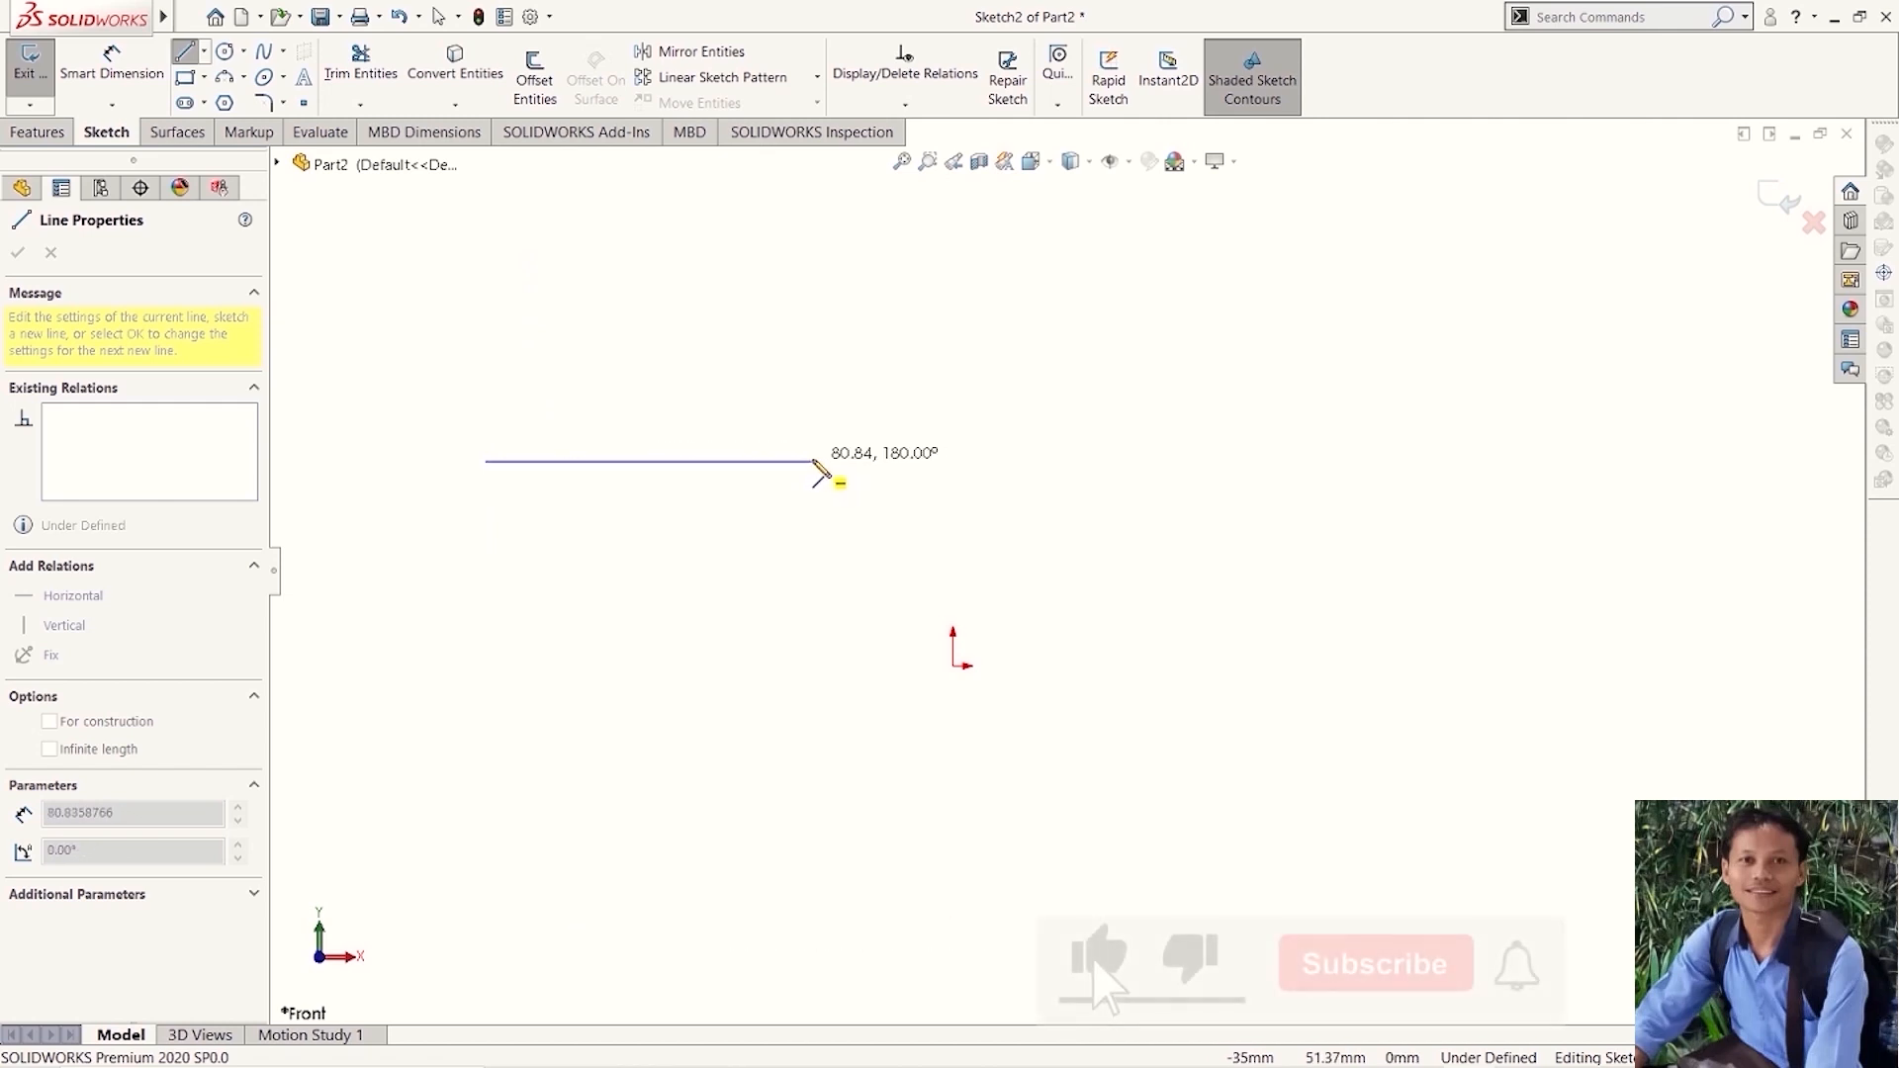
# - Finish a horizontal line about 81 mm long, above and left of the origin
pyautogui.click(817, 465)
pyautogui.press('Escape')
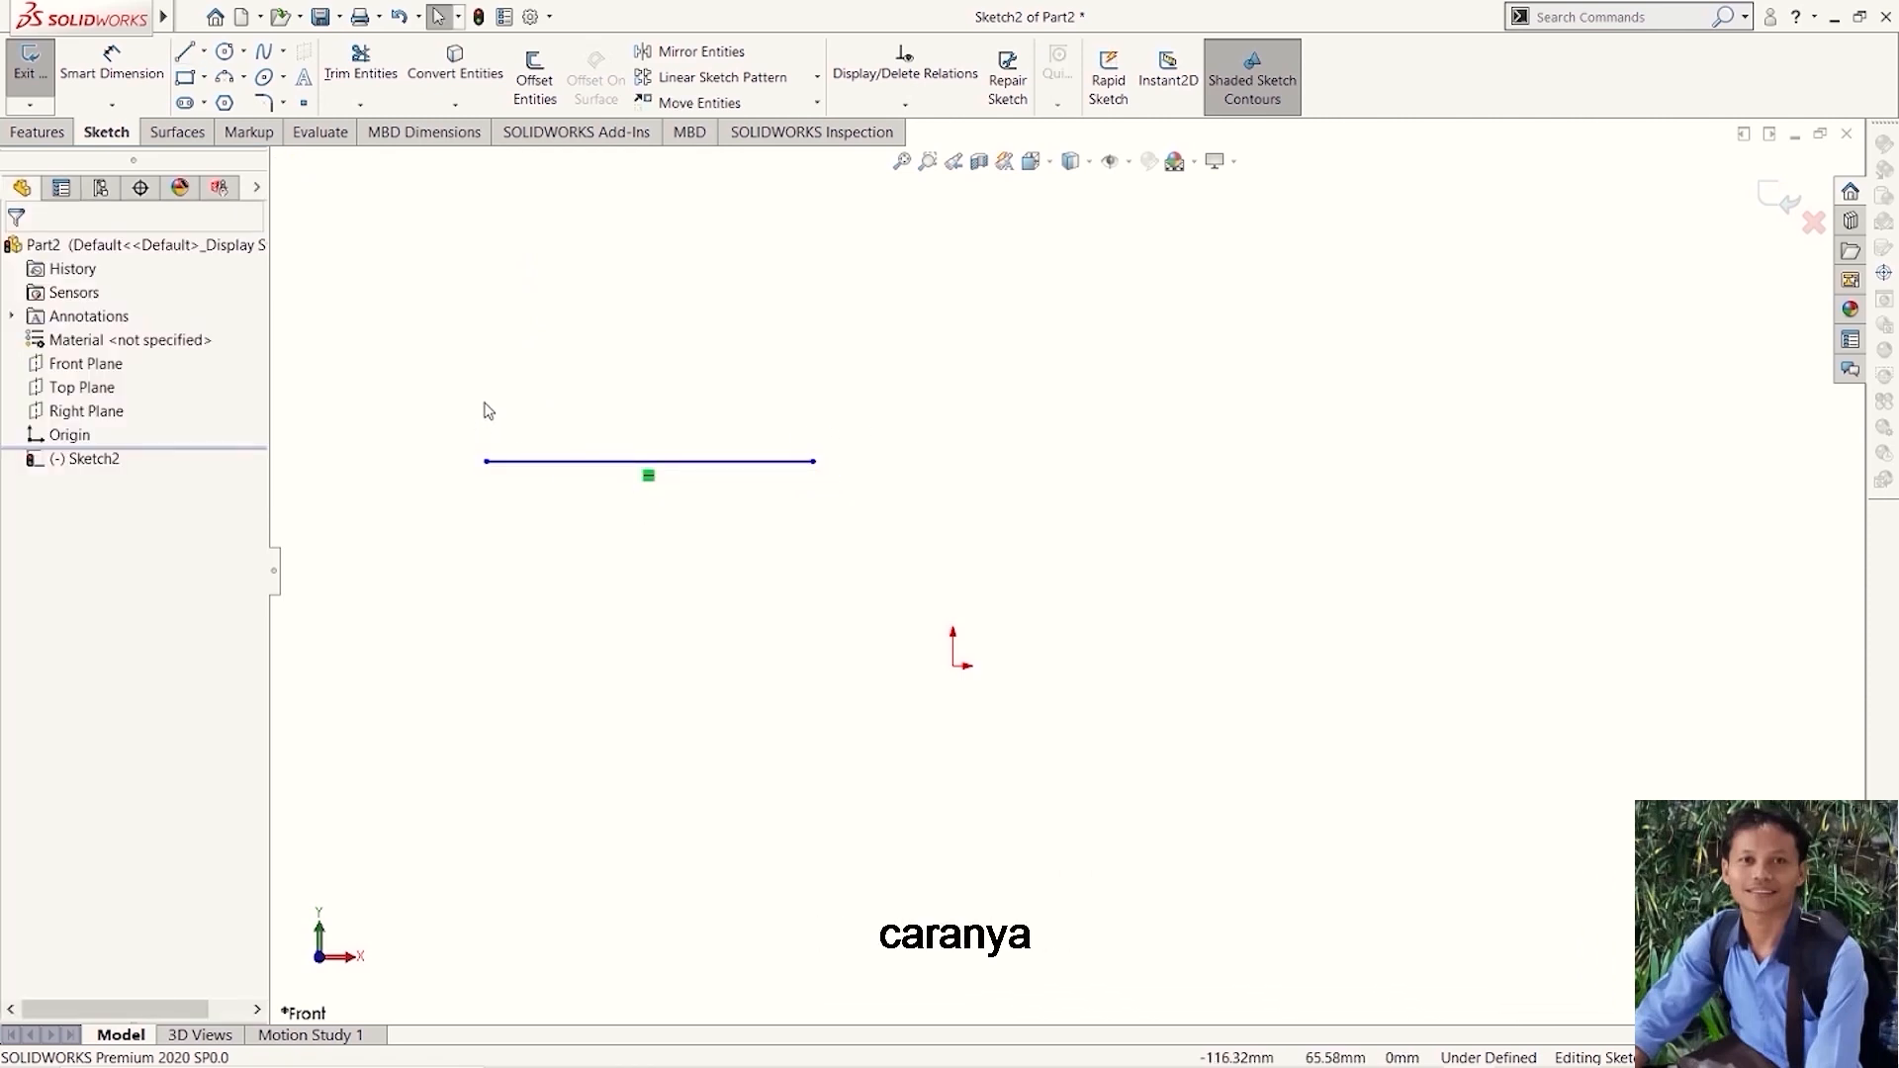
# - Add a length dimension above the horizontal line
pyautogui.scroll(-3, 603, 442)
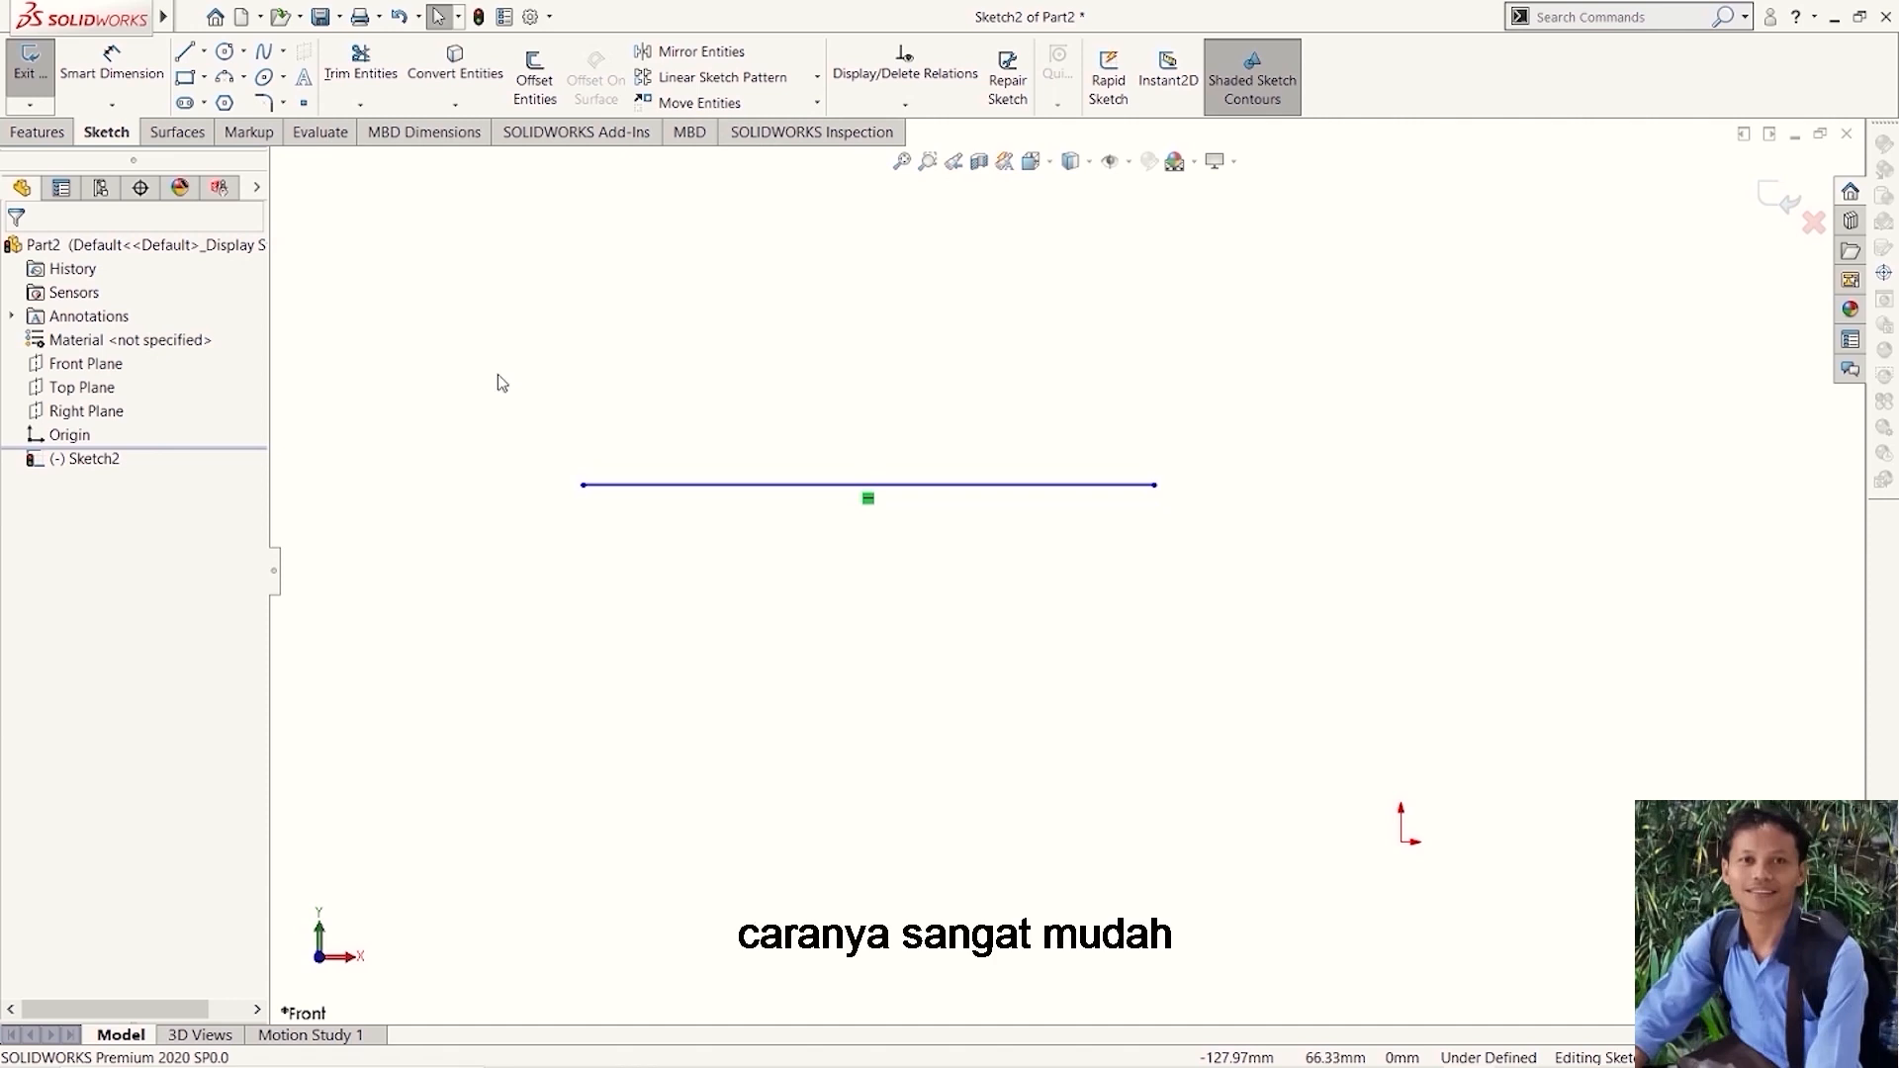
pyautogui.click(106, 79)
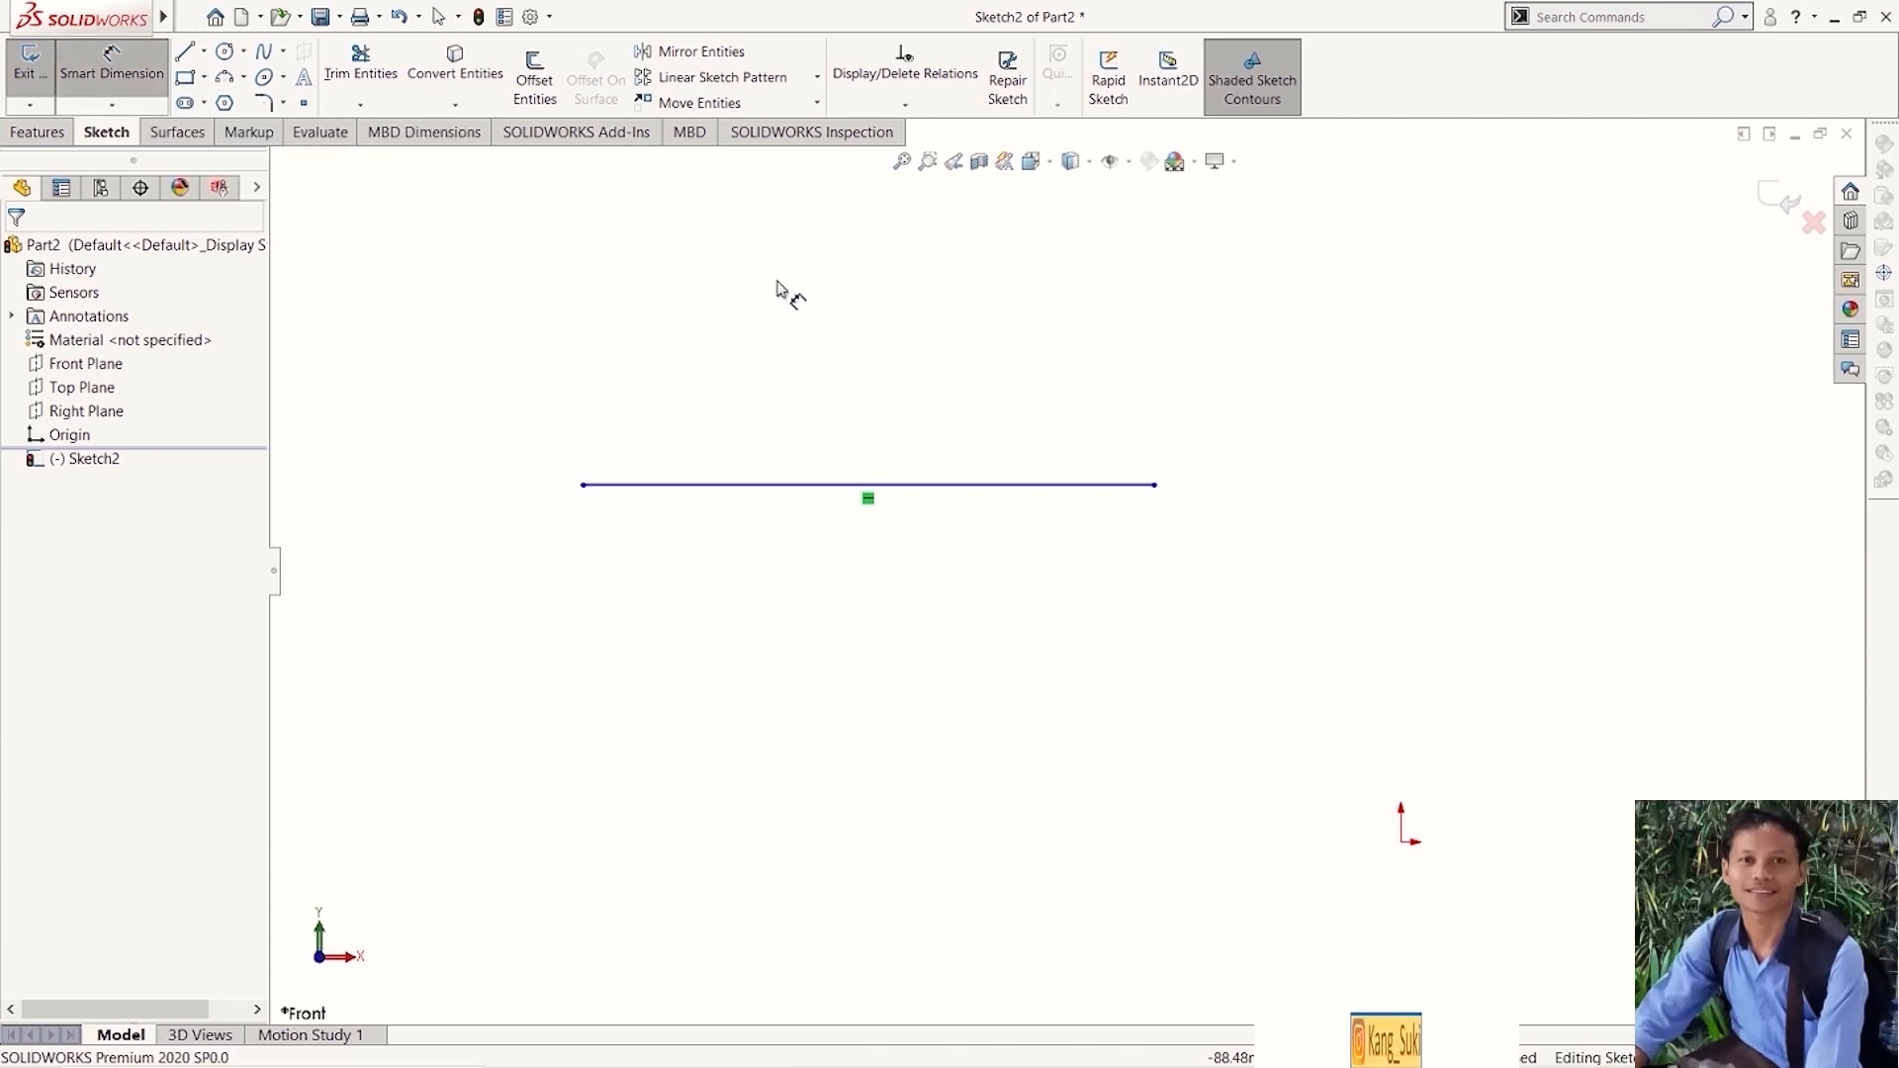
pyautogui.click(817, 486)
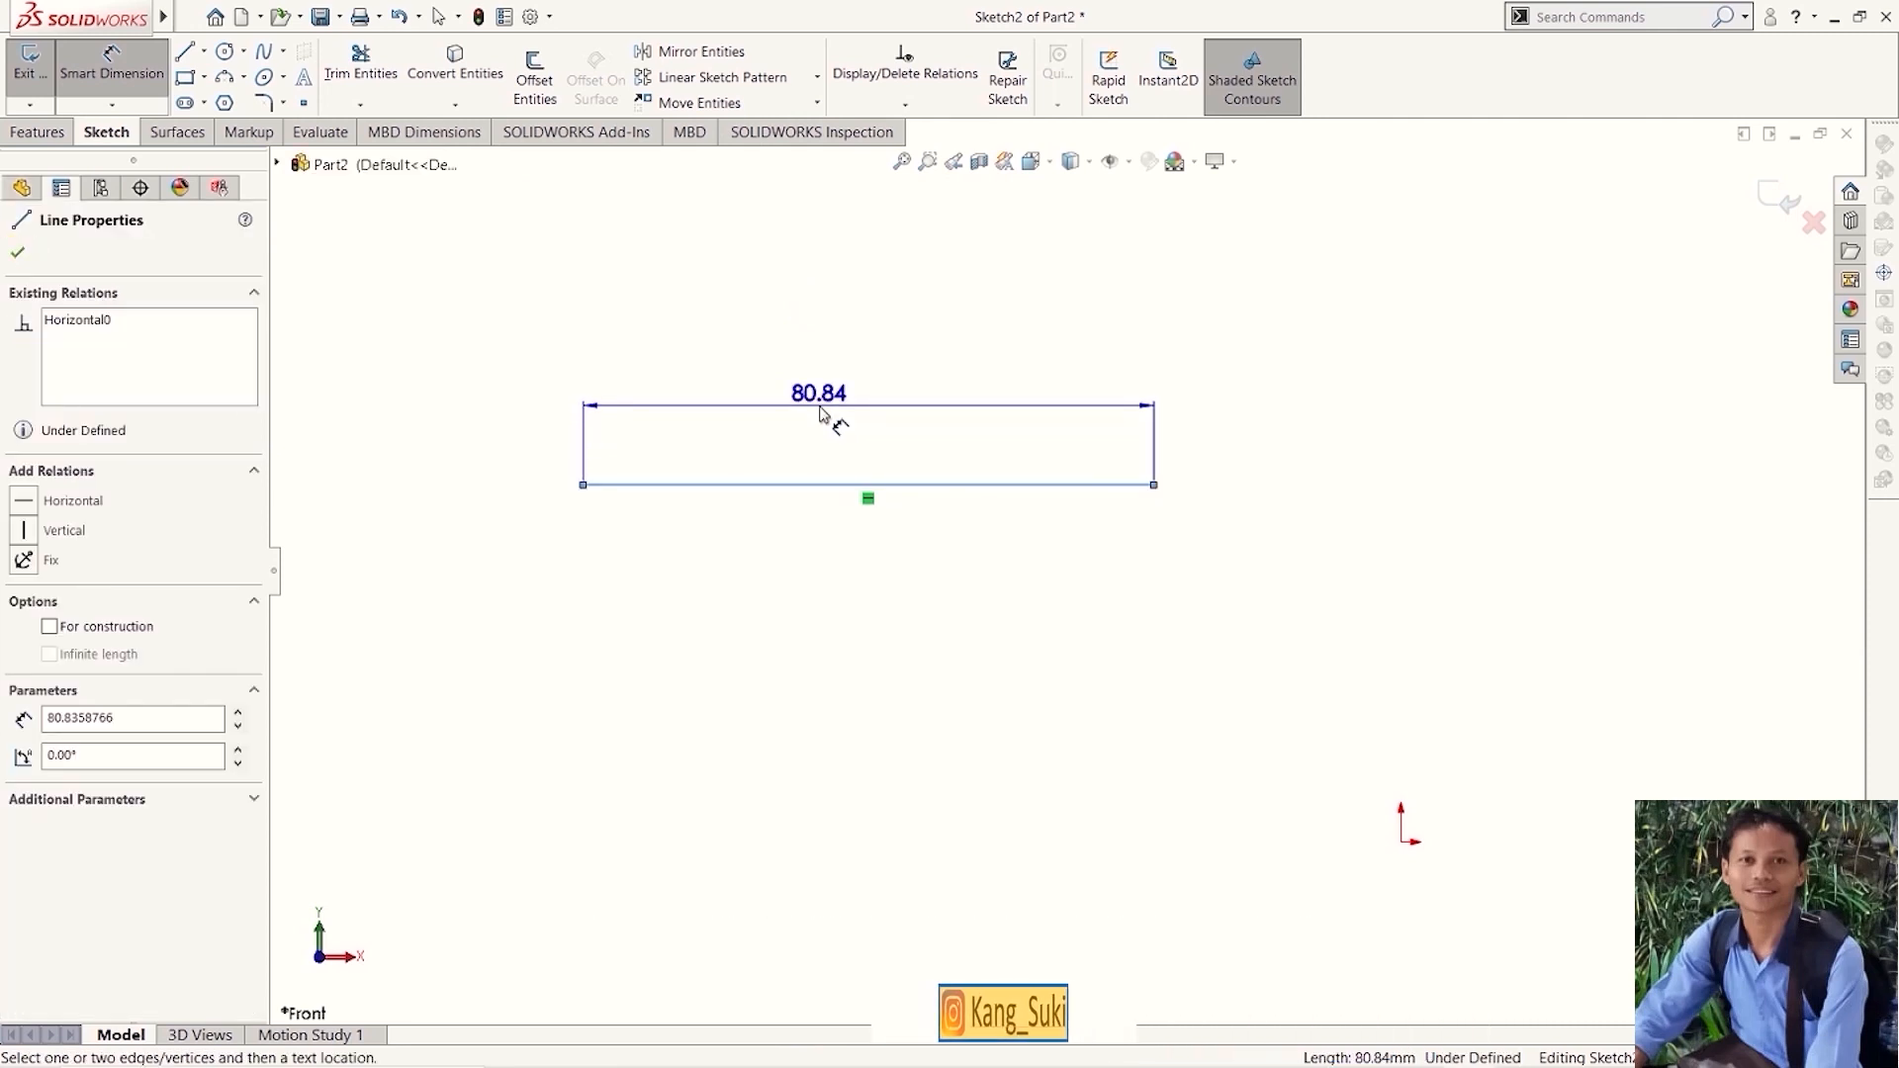
pyautogui.click(820, 413)
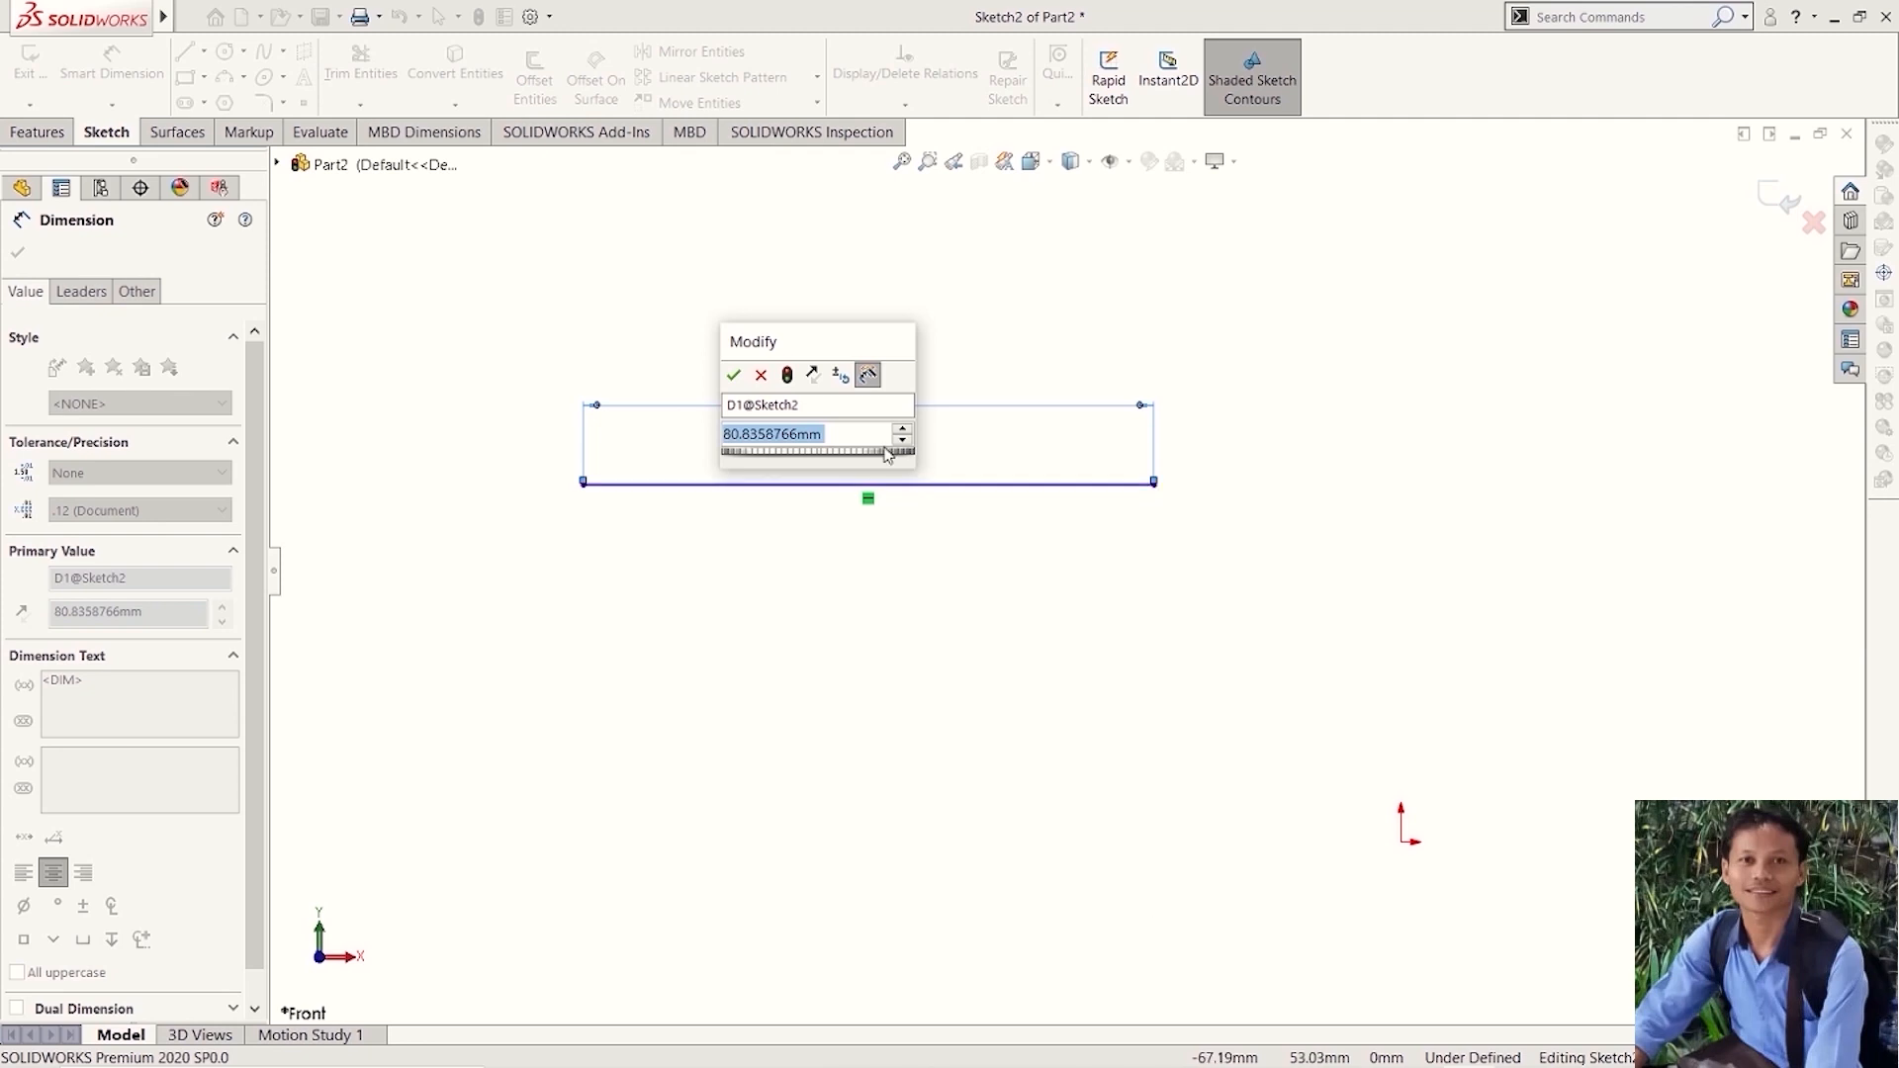
# - Try stepping the line's length value up and down in increments
pyautogui.click(837, 436)
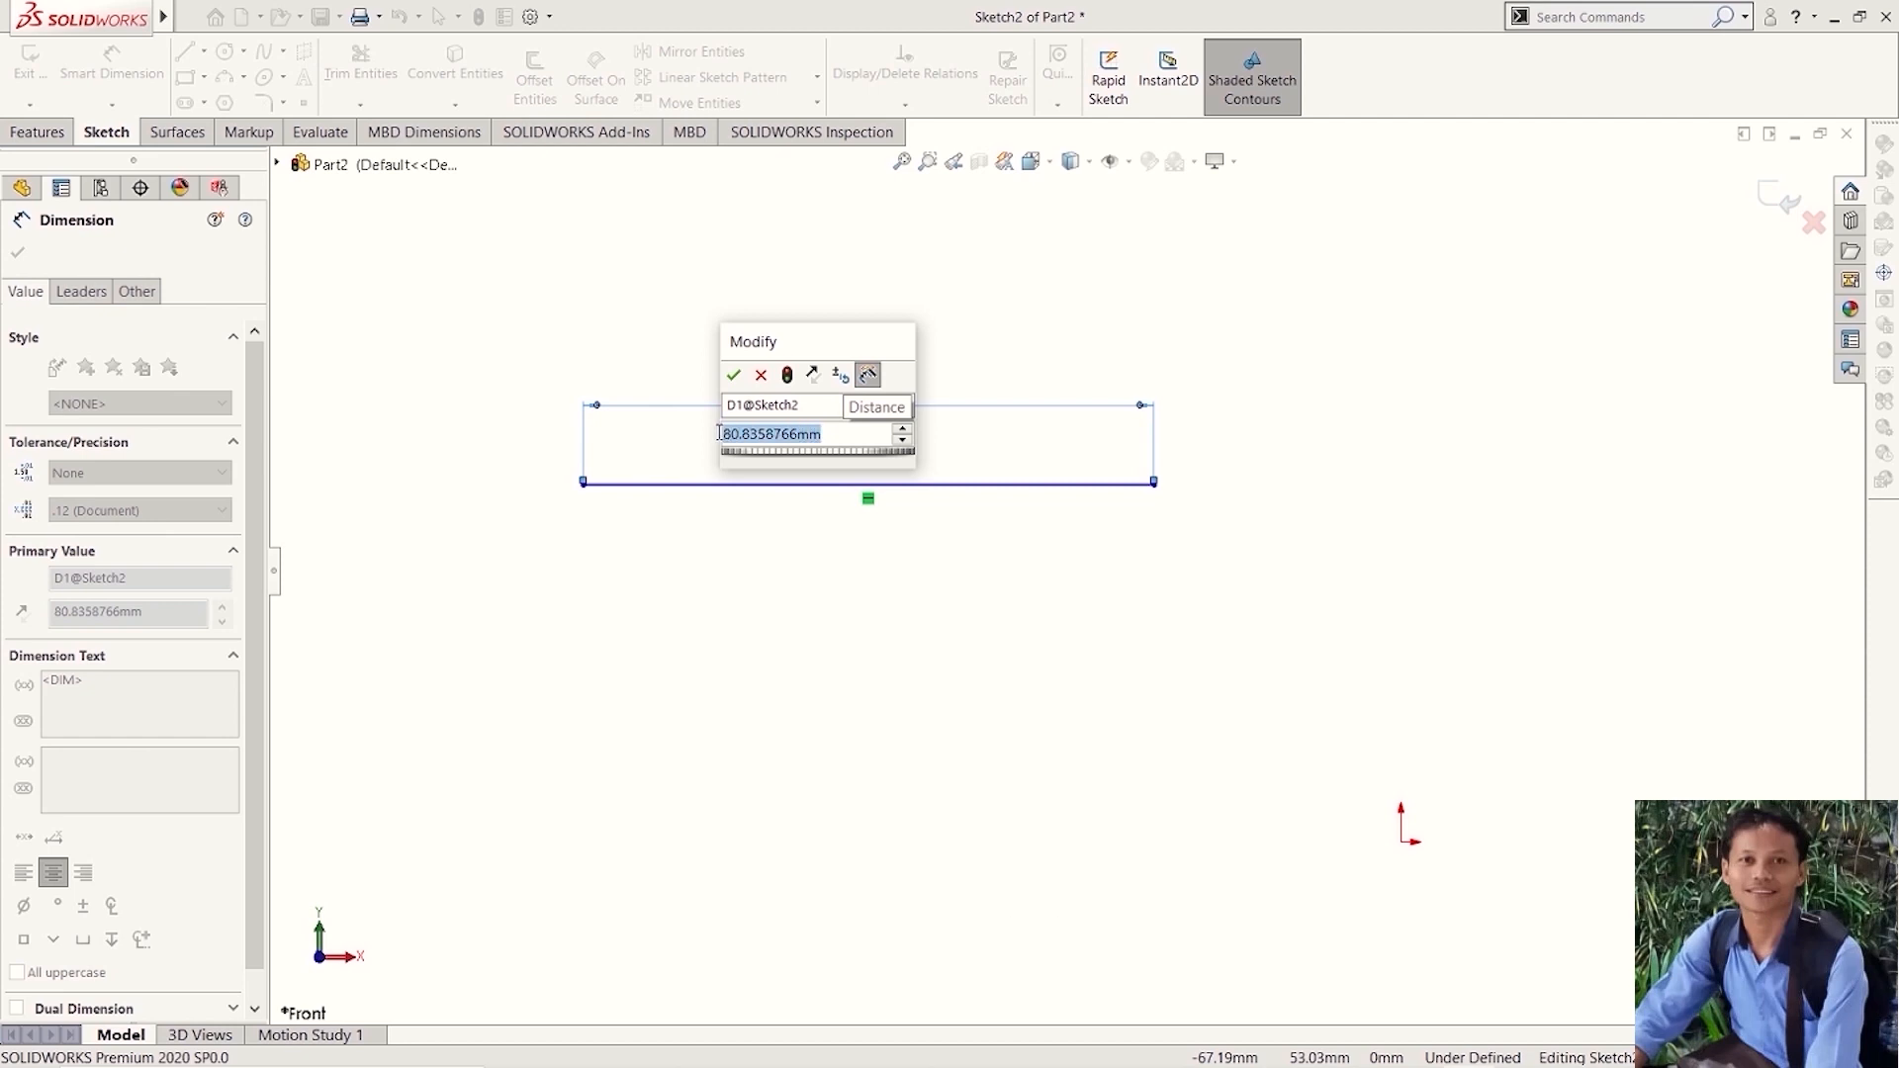
pyautogui.click(838, 436)
pyautogui.click(902, 432)
pyautogui.click(903, 432)
pyautogui.click(902, 441)
pyautogui.click(902, 441)
pyautogui.click(902, 441)
pyautogui.click(902, 441)
pyautogui.click(902, 432)
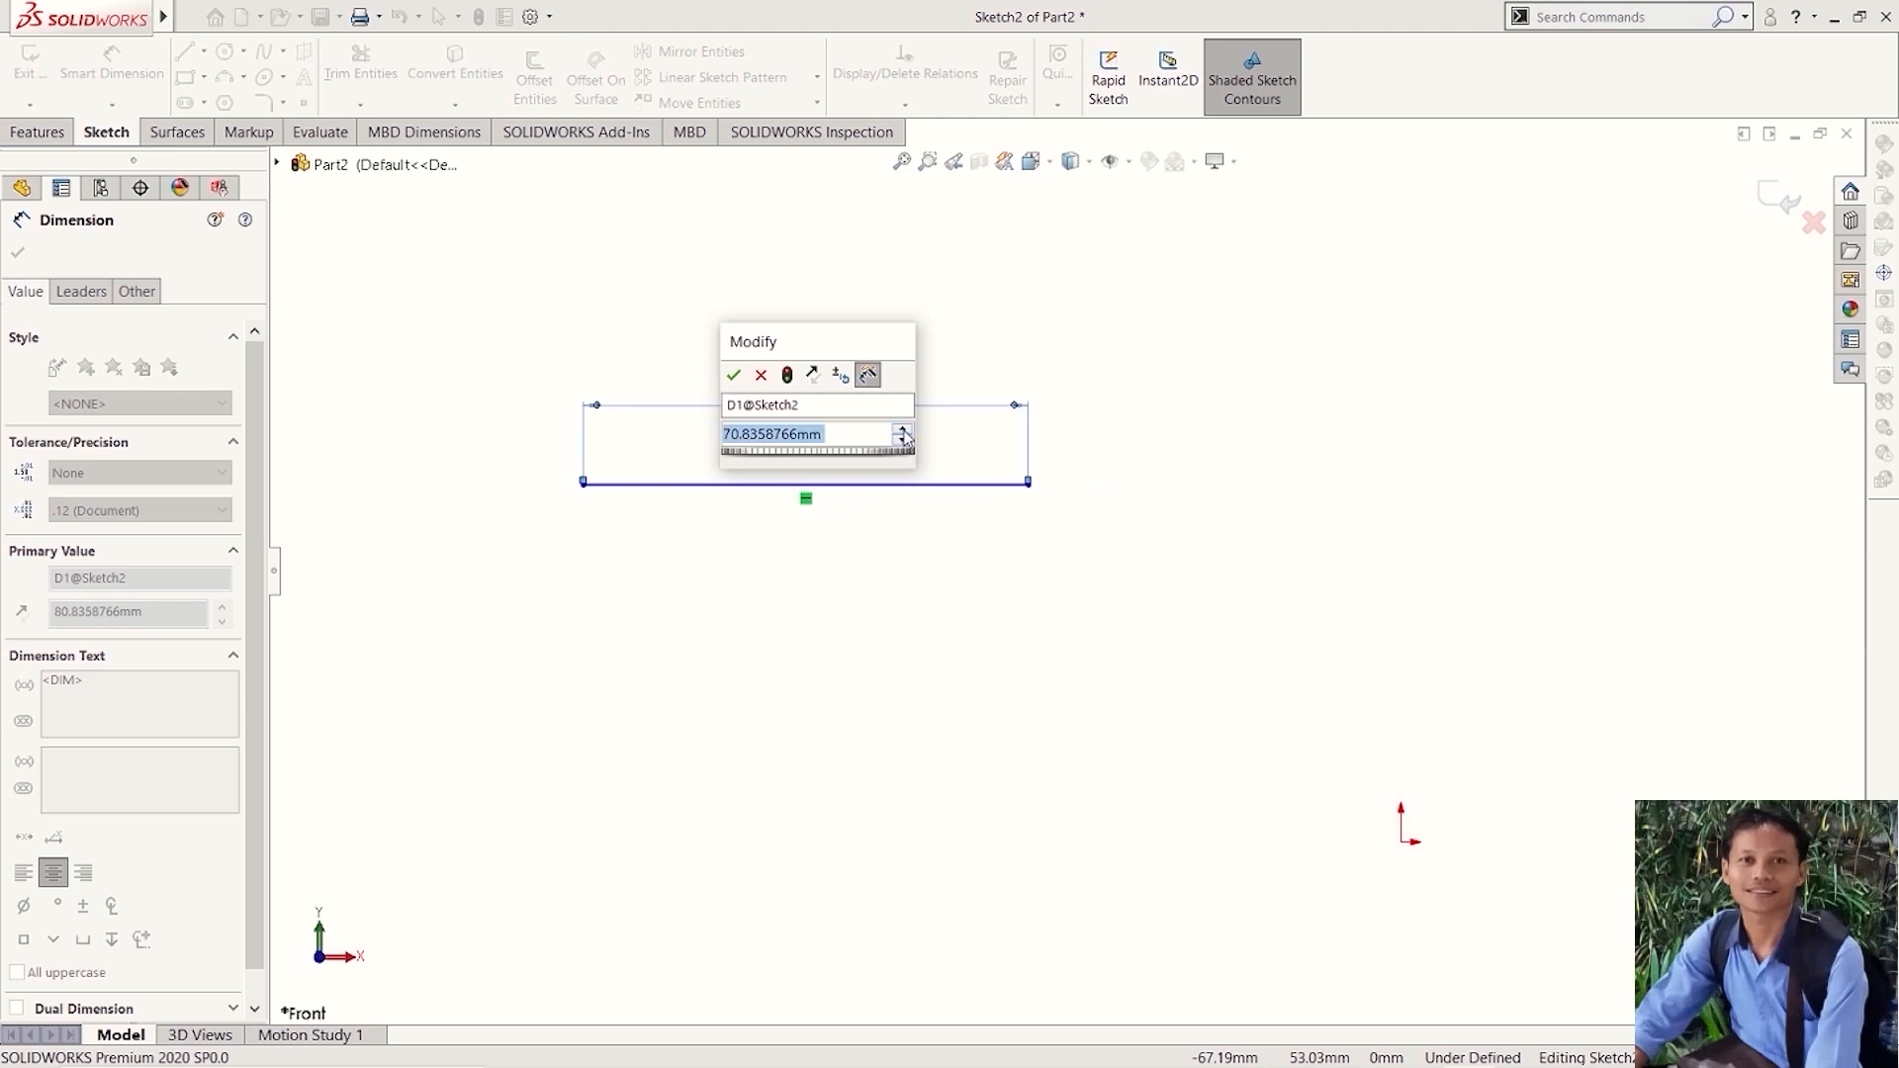
# - Set the horizontal line's length to 100 mm
pyautogui.click(850, 433)
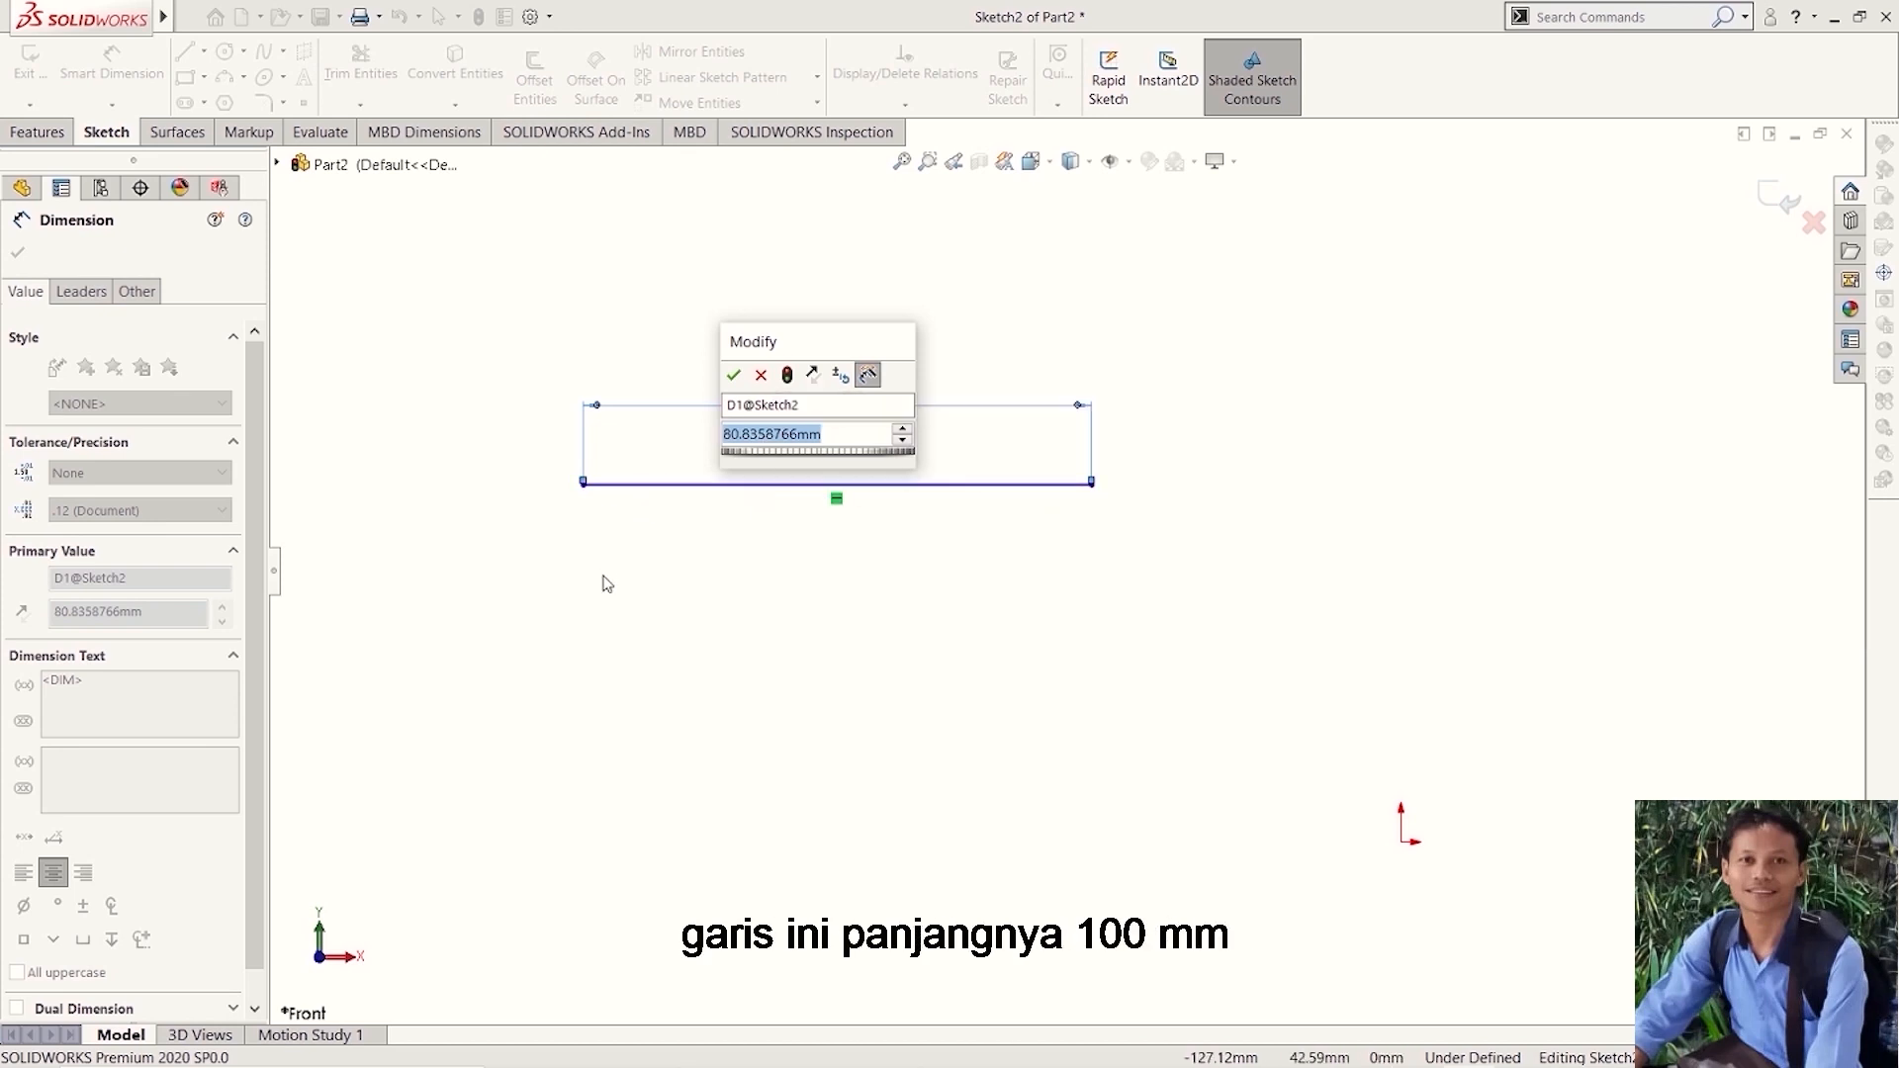
pyautogui.write('100')
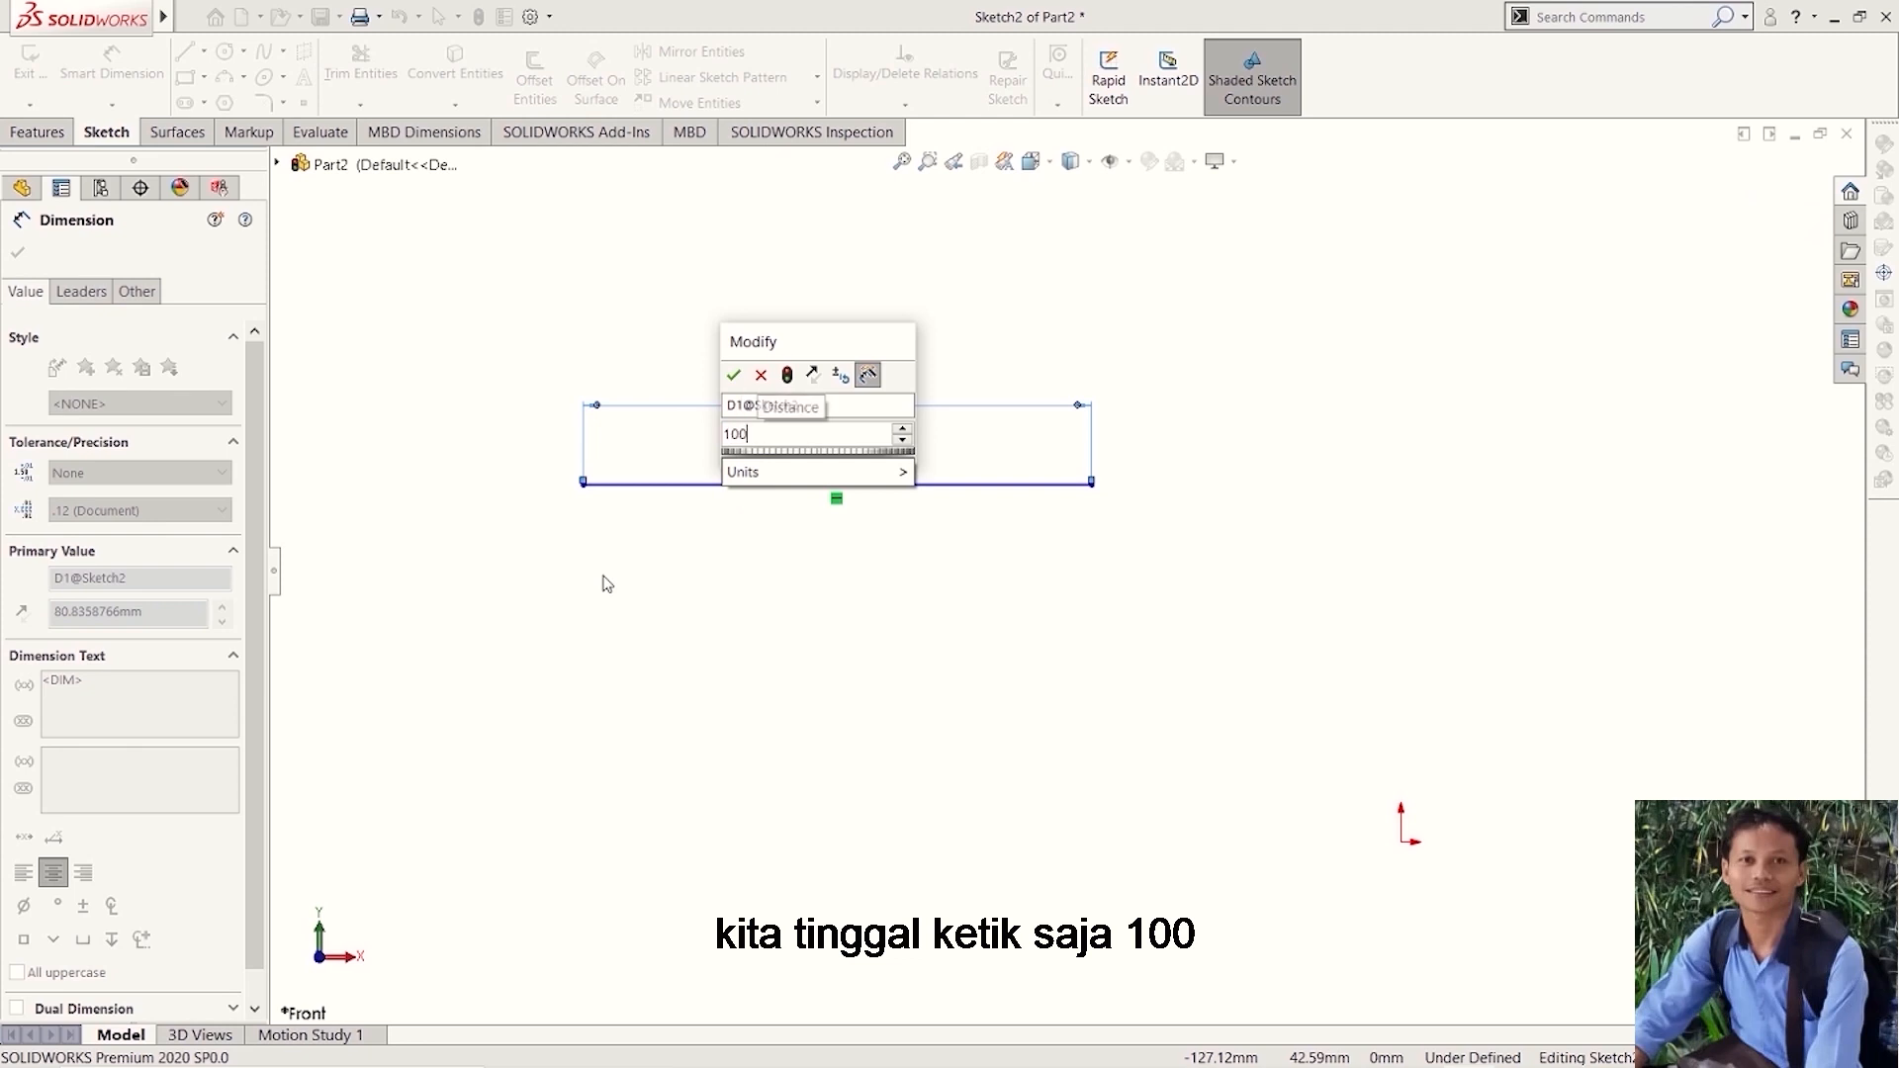
pyautogui.click(733, 377)
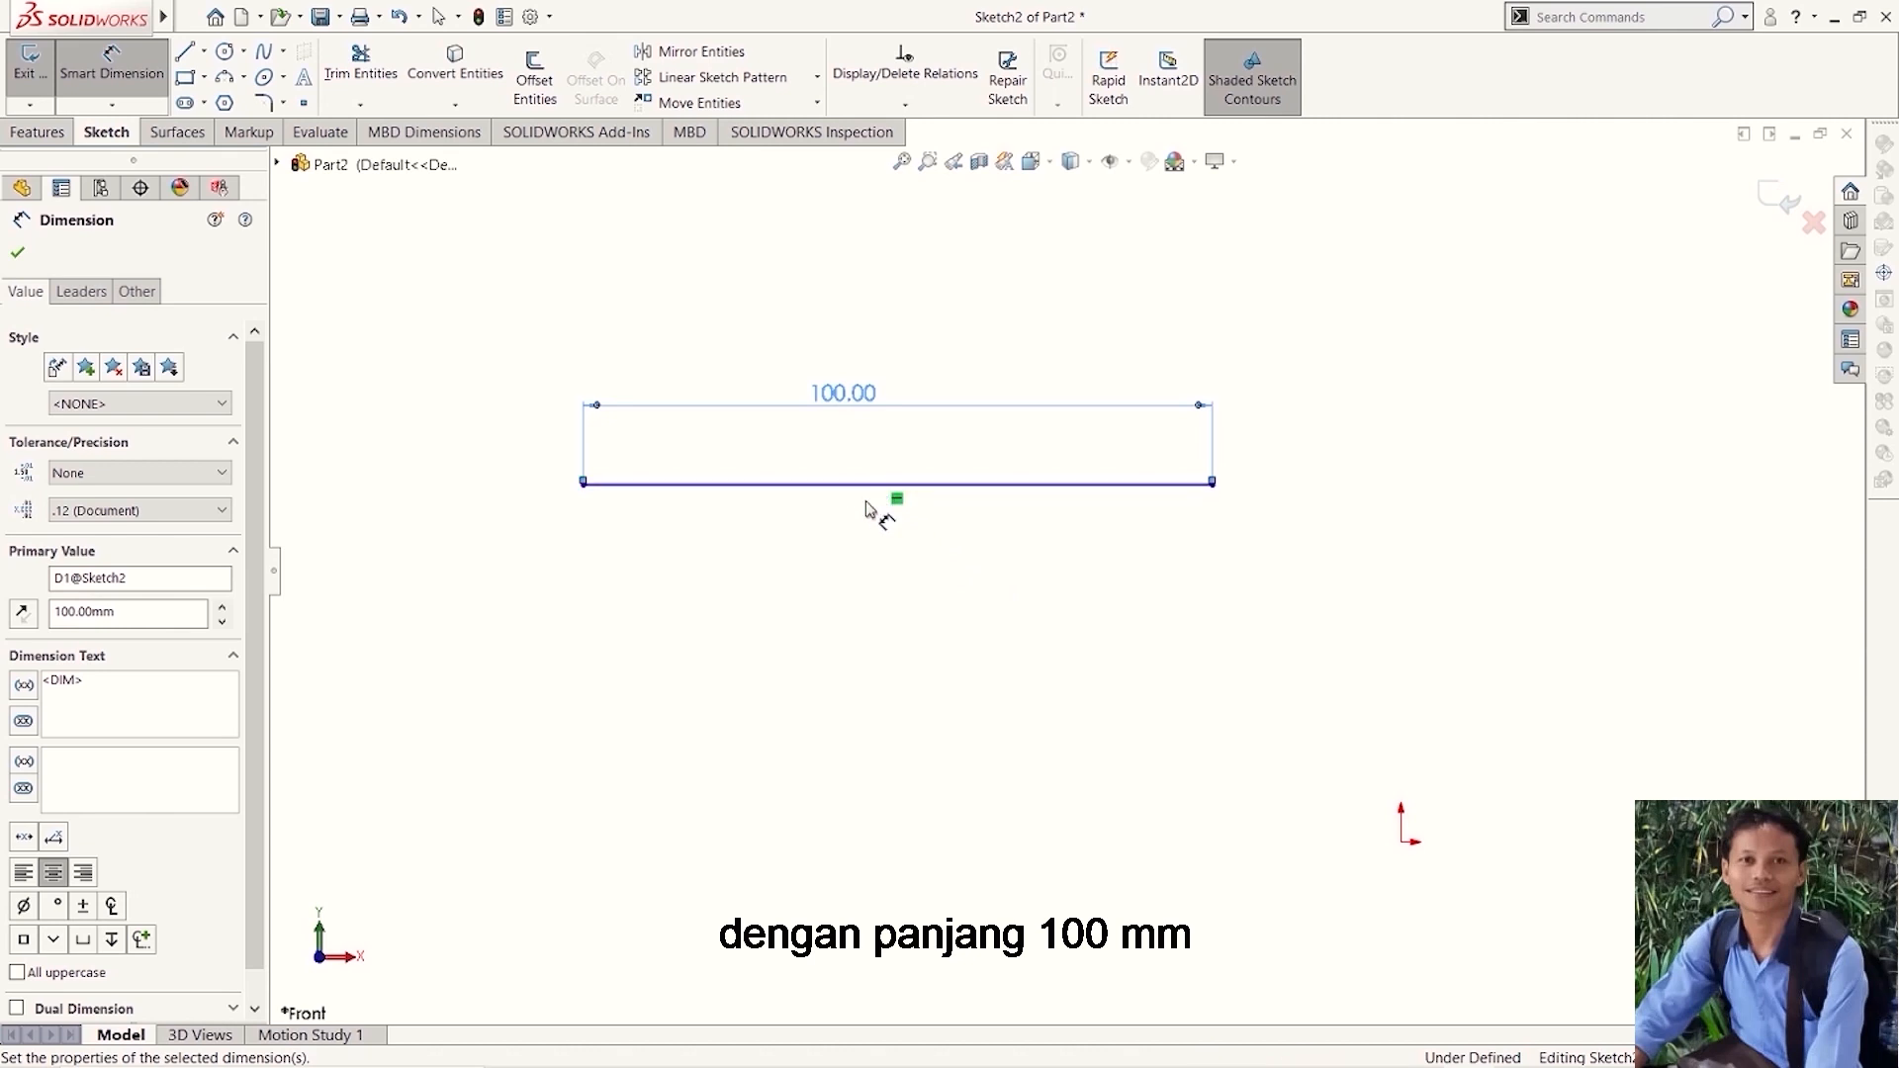
pyautogui.click(789, 619)
# - Sketch a circle centred on the line's right endpoint with a radius of about 36 mm
pyautogui.scroll(1, 1283, 394)
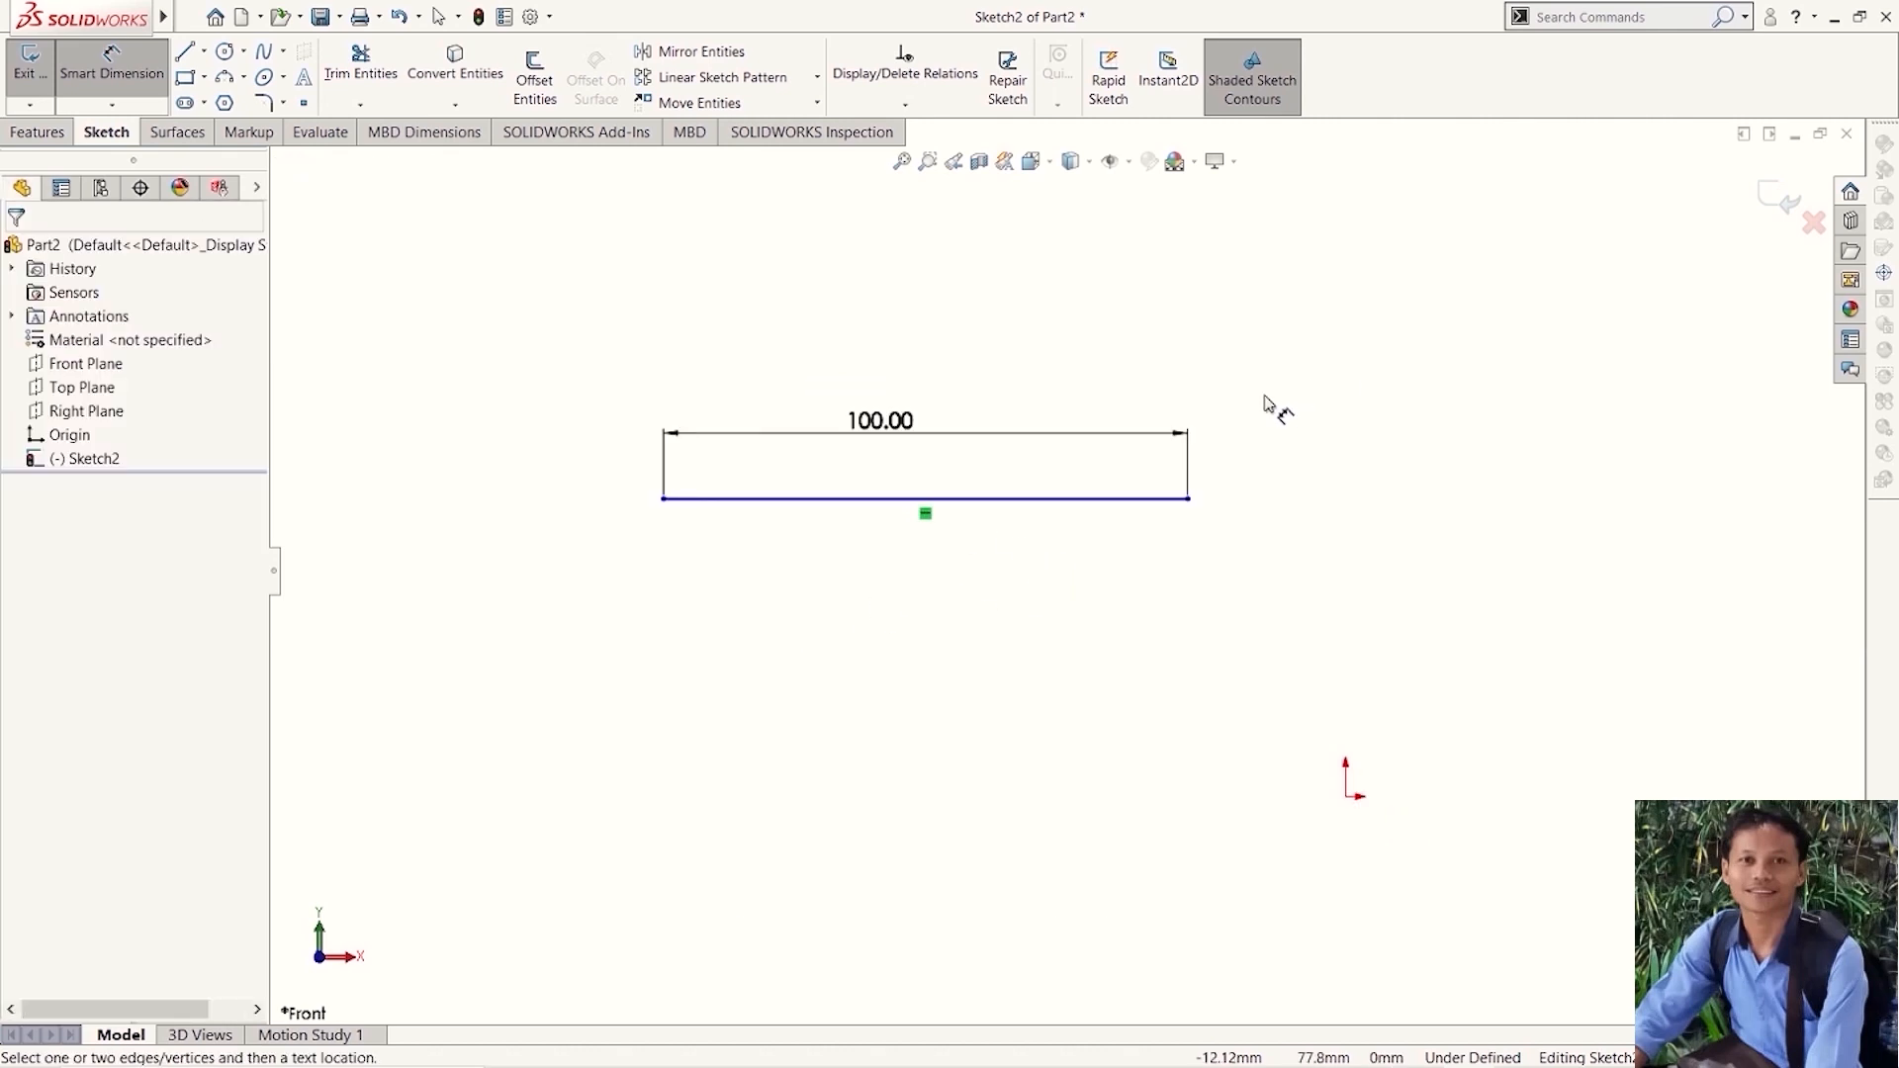
pyautogui.scroll(2, 1331, 458)
pyautogui.scroll(-3, 1331, 463)
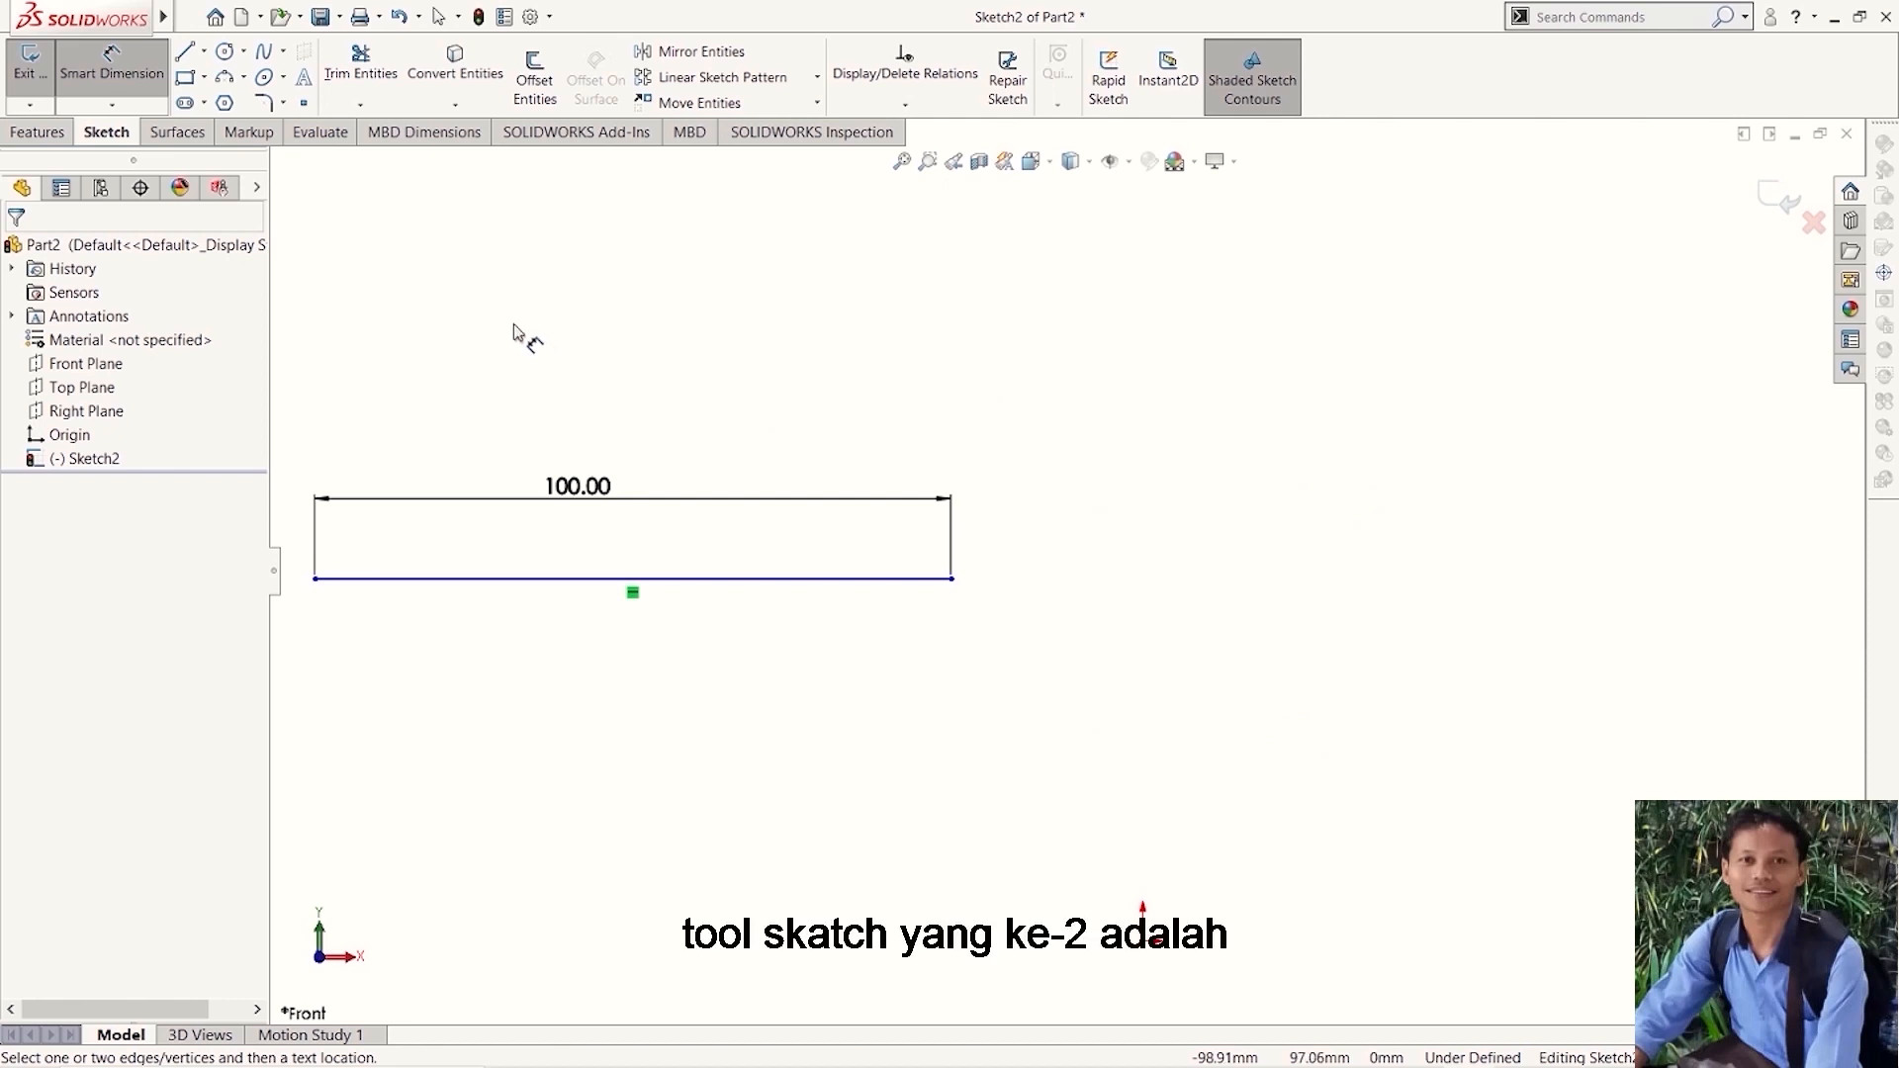
pyautogui.click(226, 52)
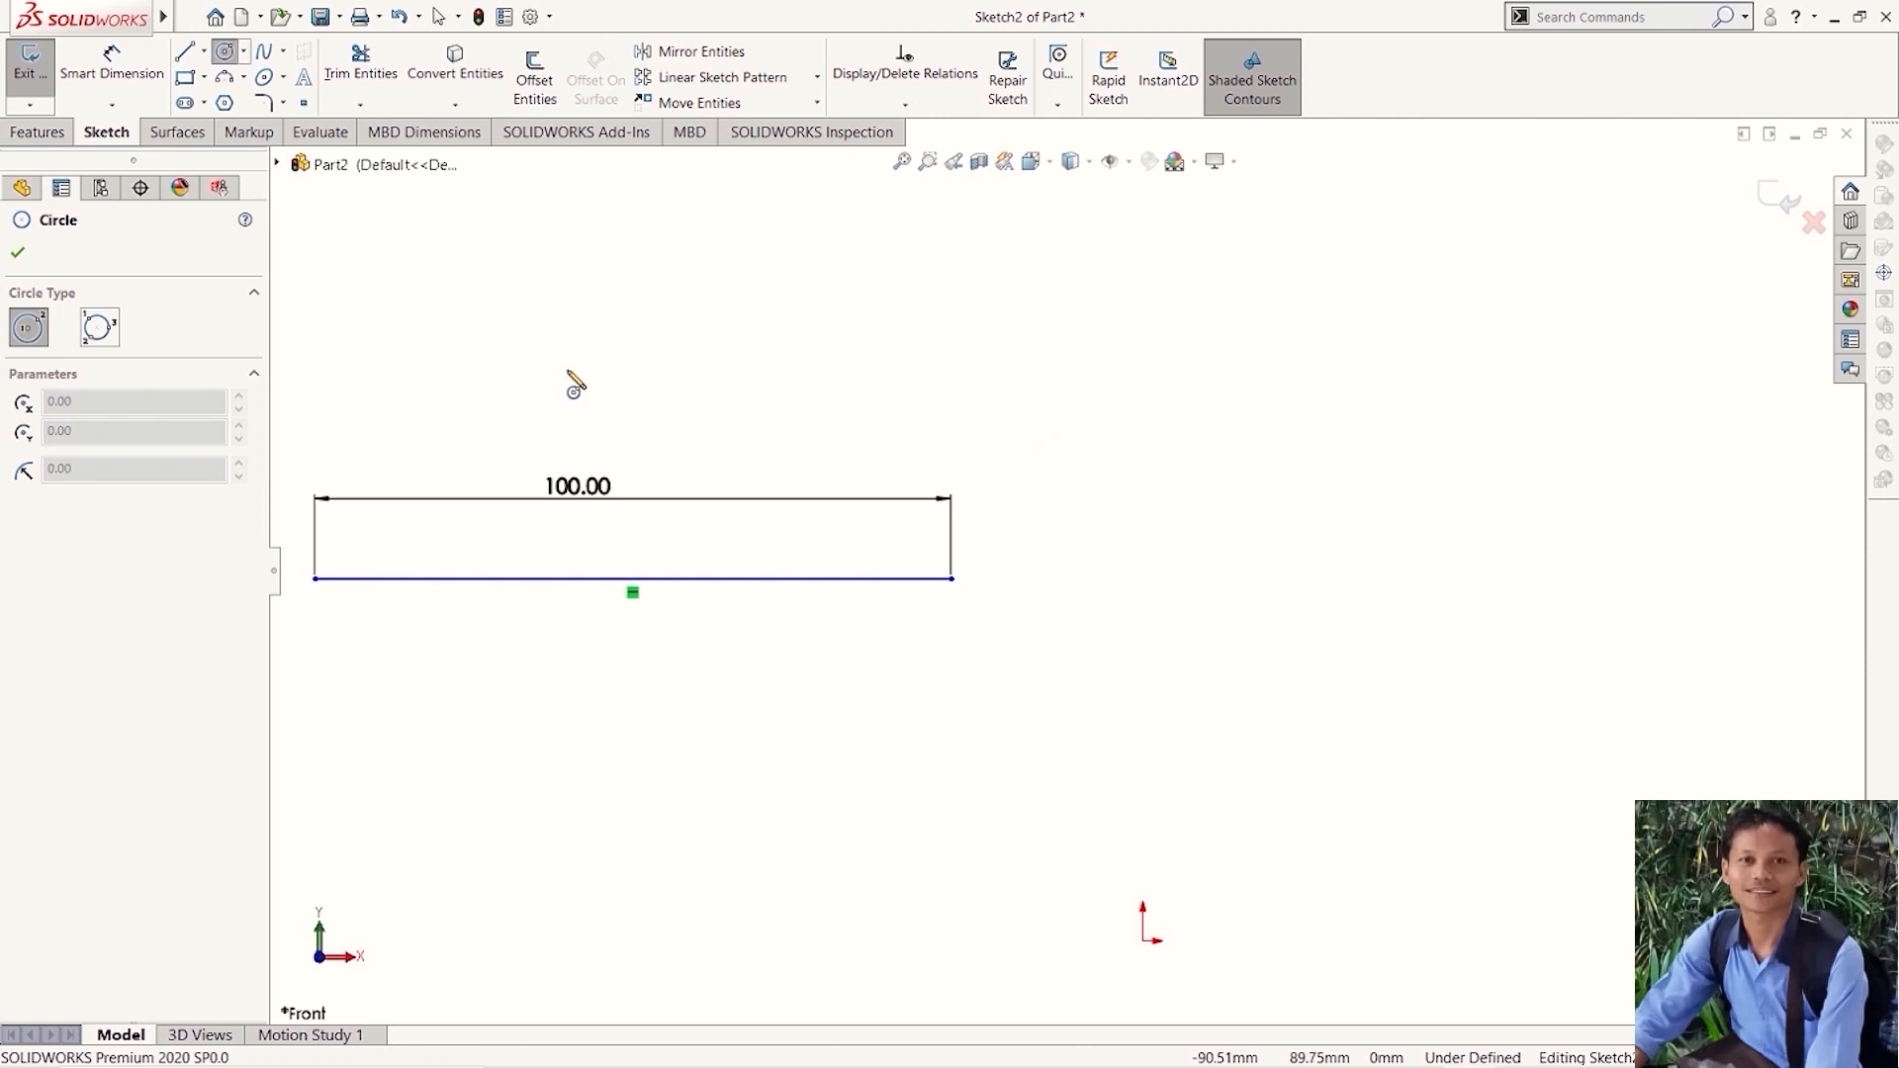
pyautogui.click(951, 579)
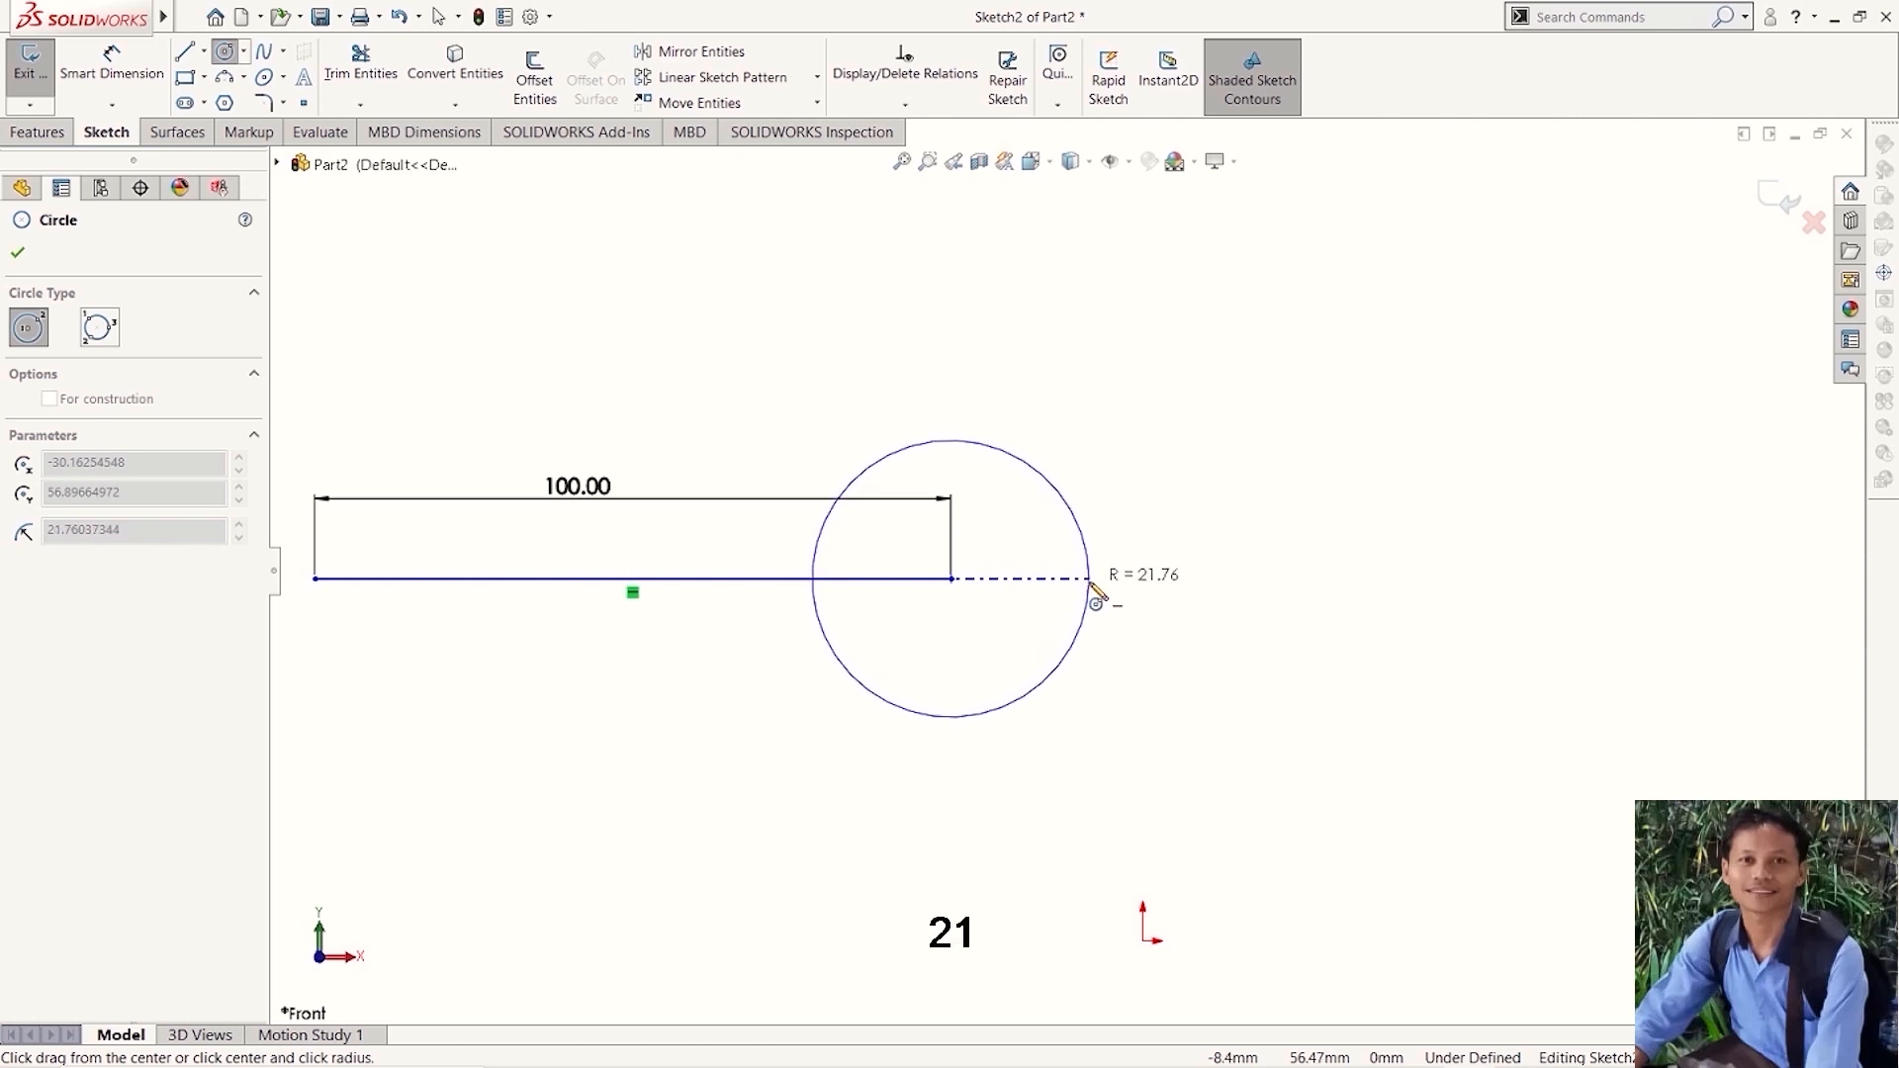
pyautogui.click(1189, 582)
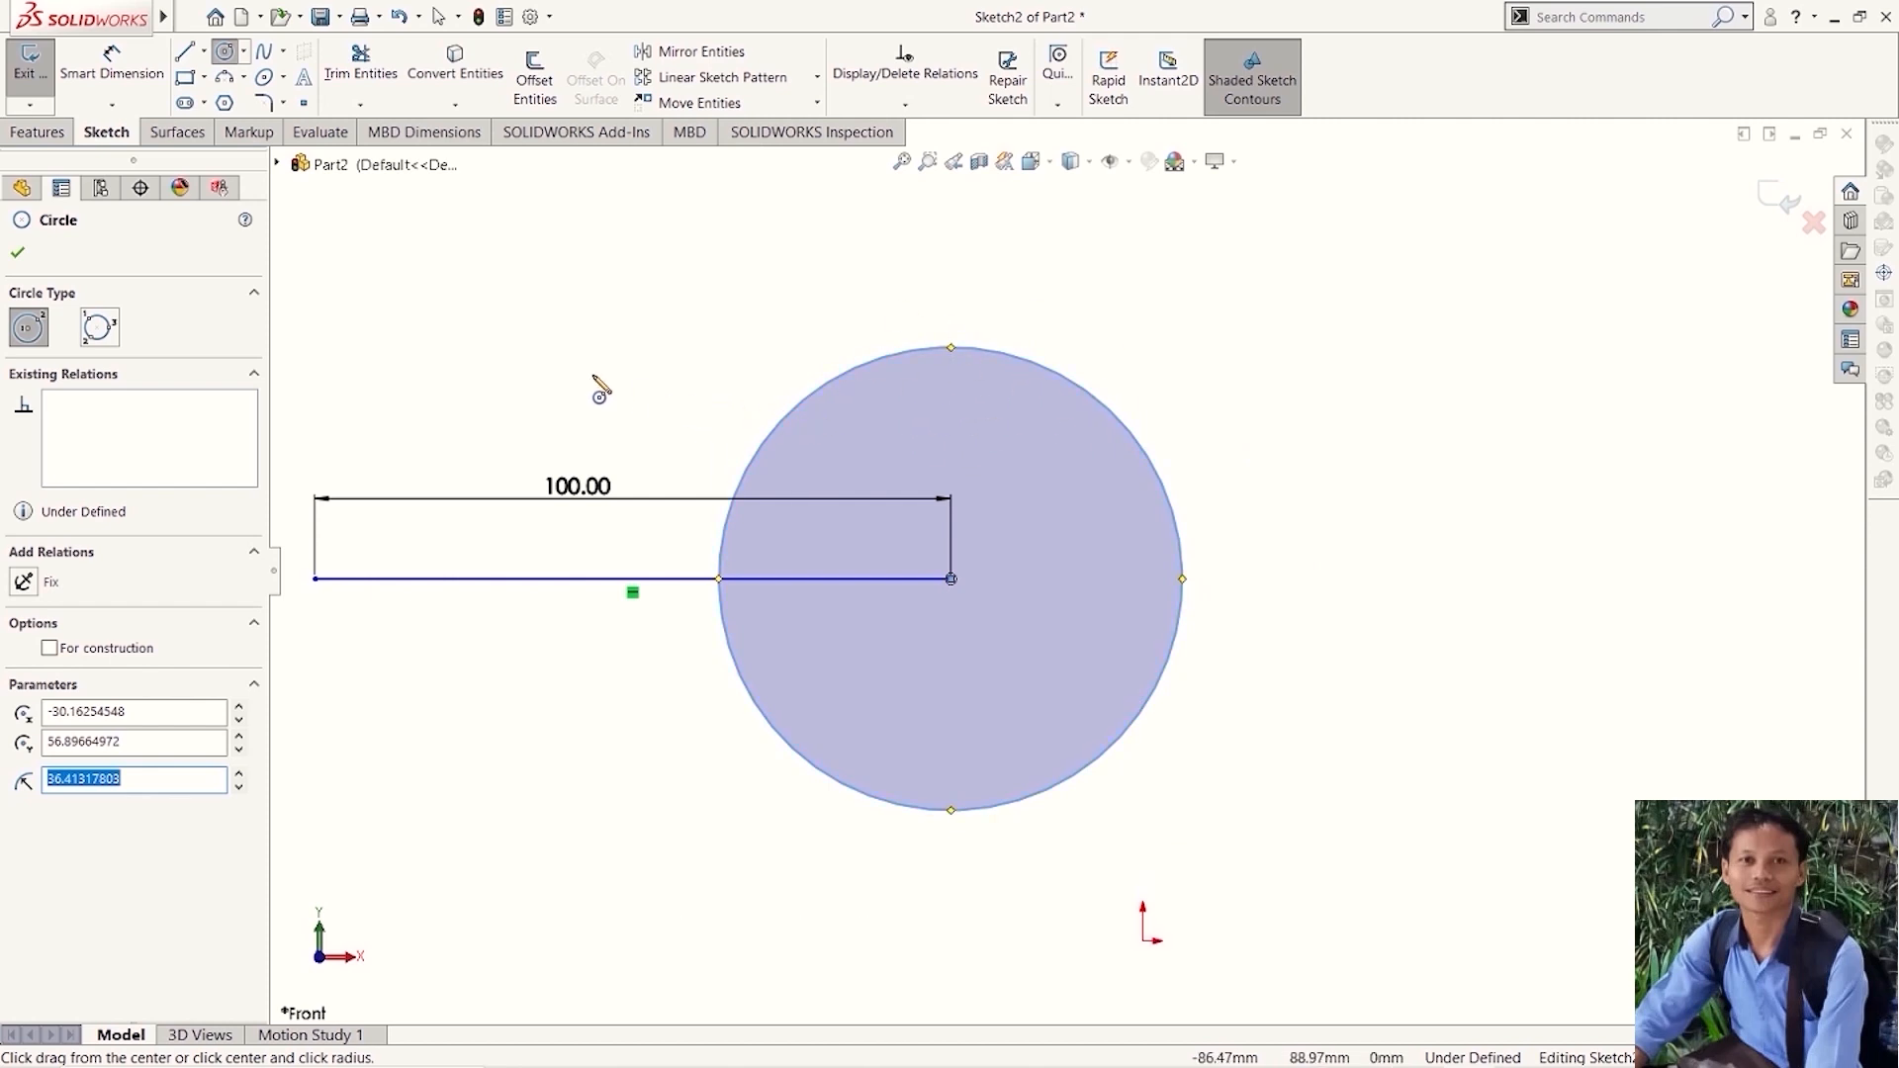
# - Dimension the circle's diameter and set it to 100 mm
pyautogui.click(128, 86)
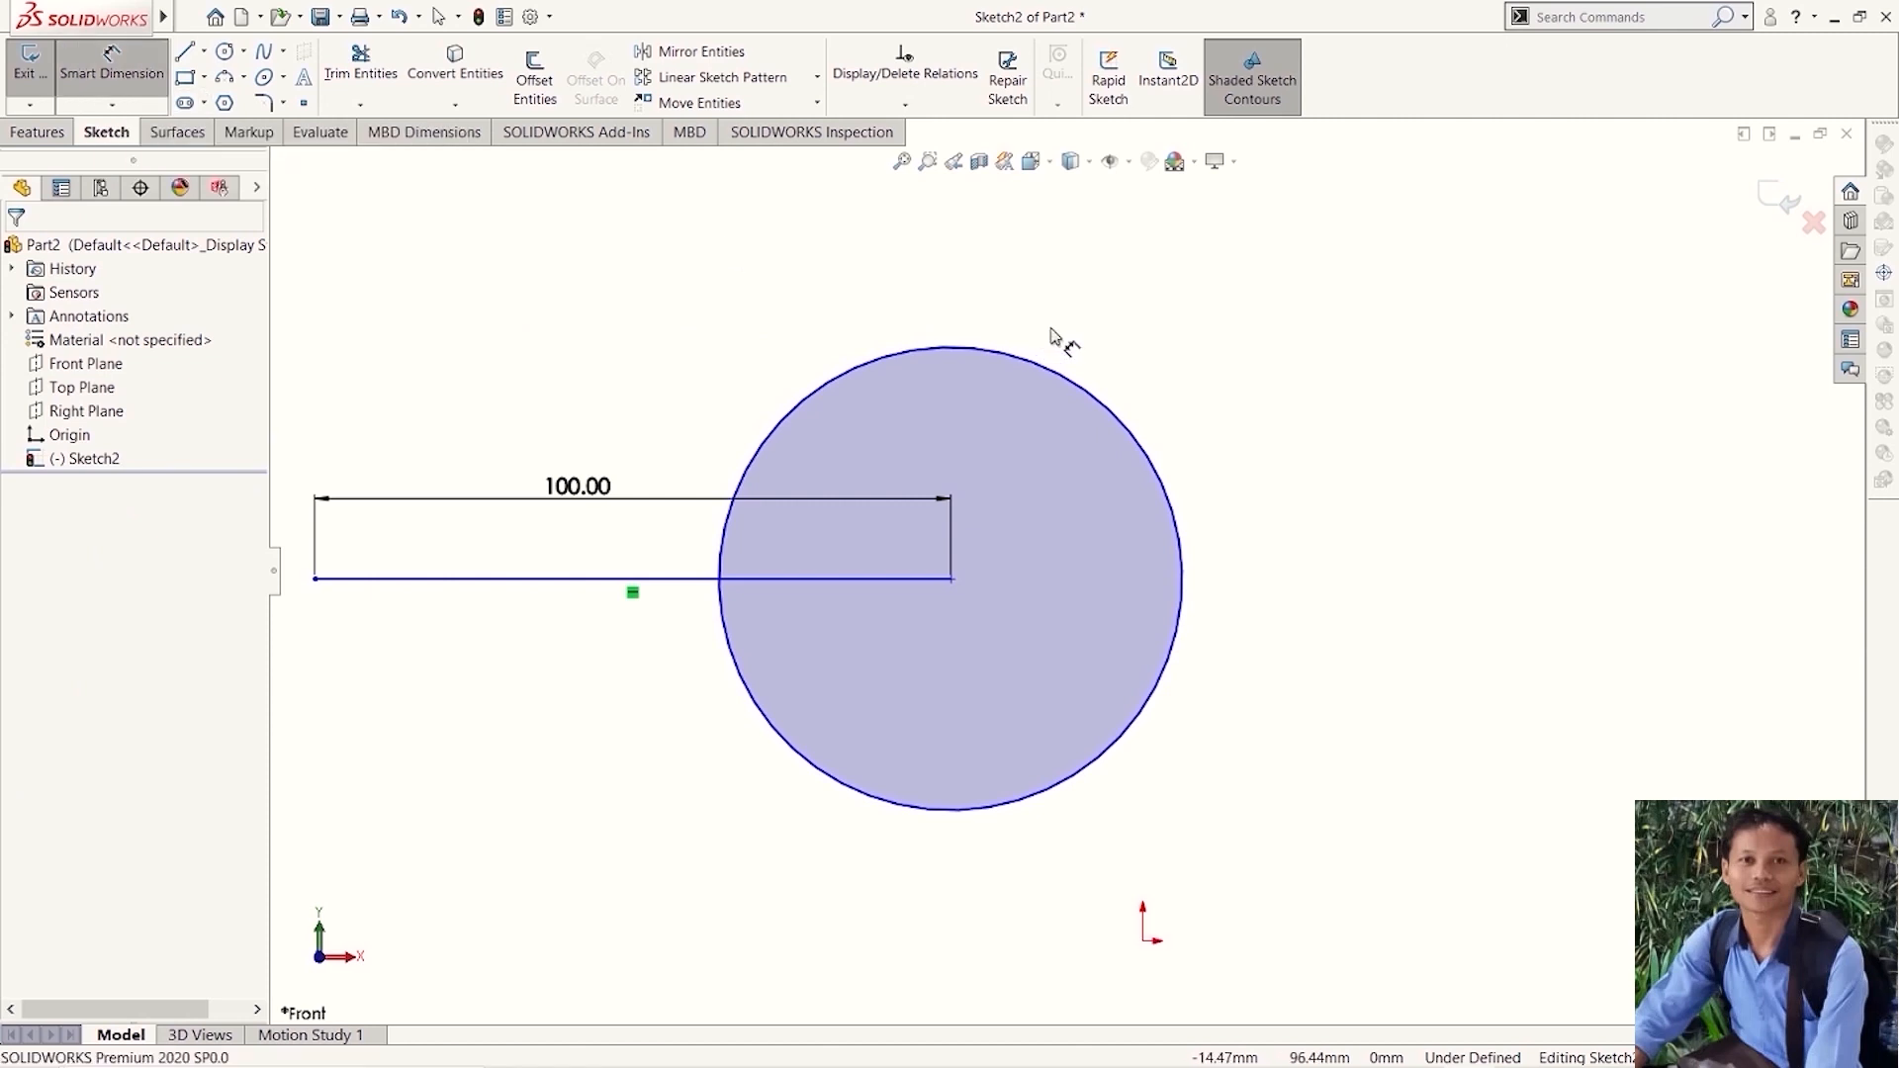
pyautogui.click(1039, 368)
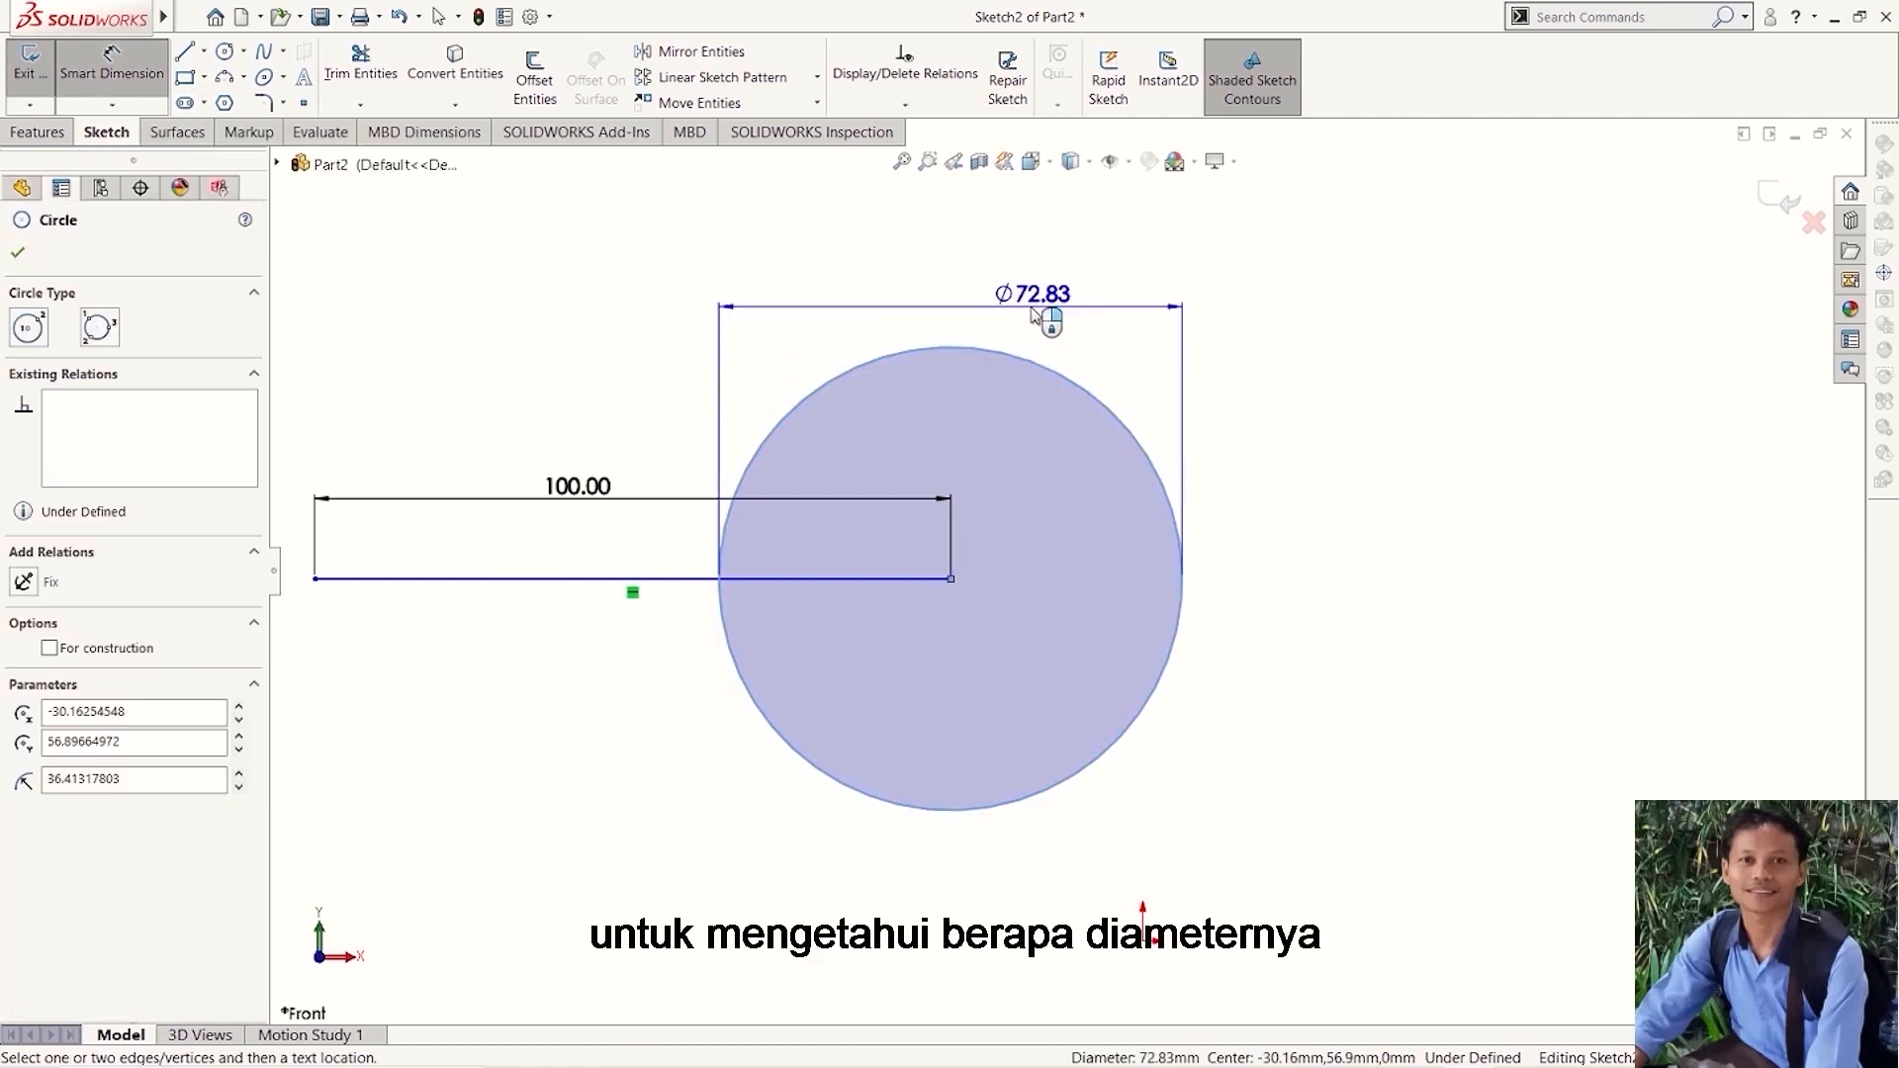
pyautogui.click(1032, 314)
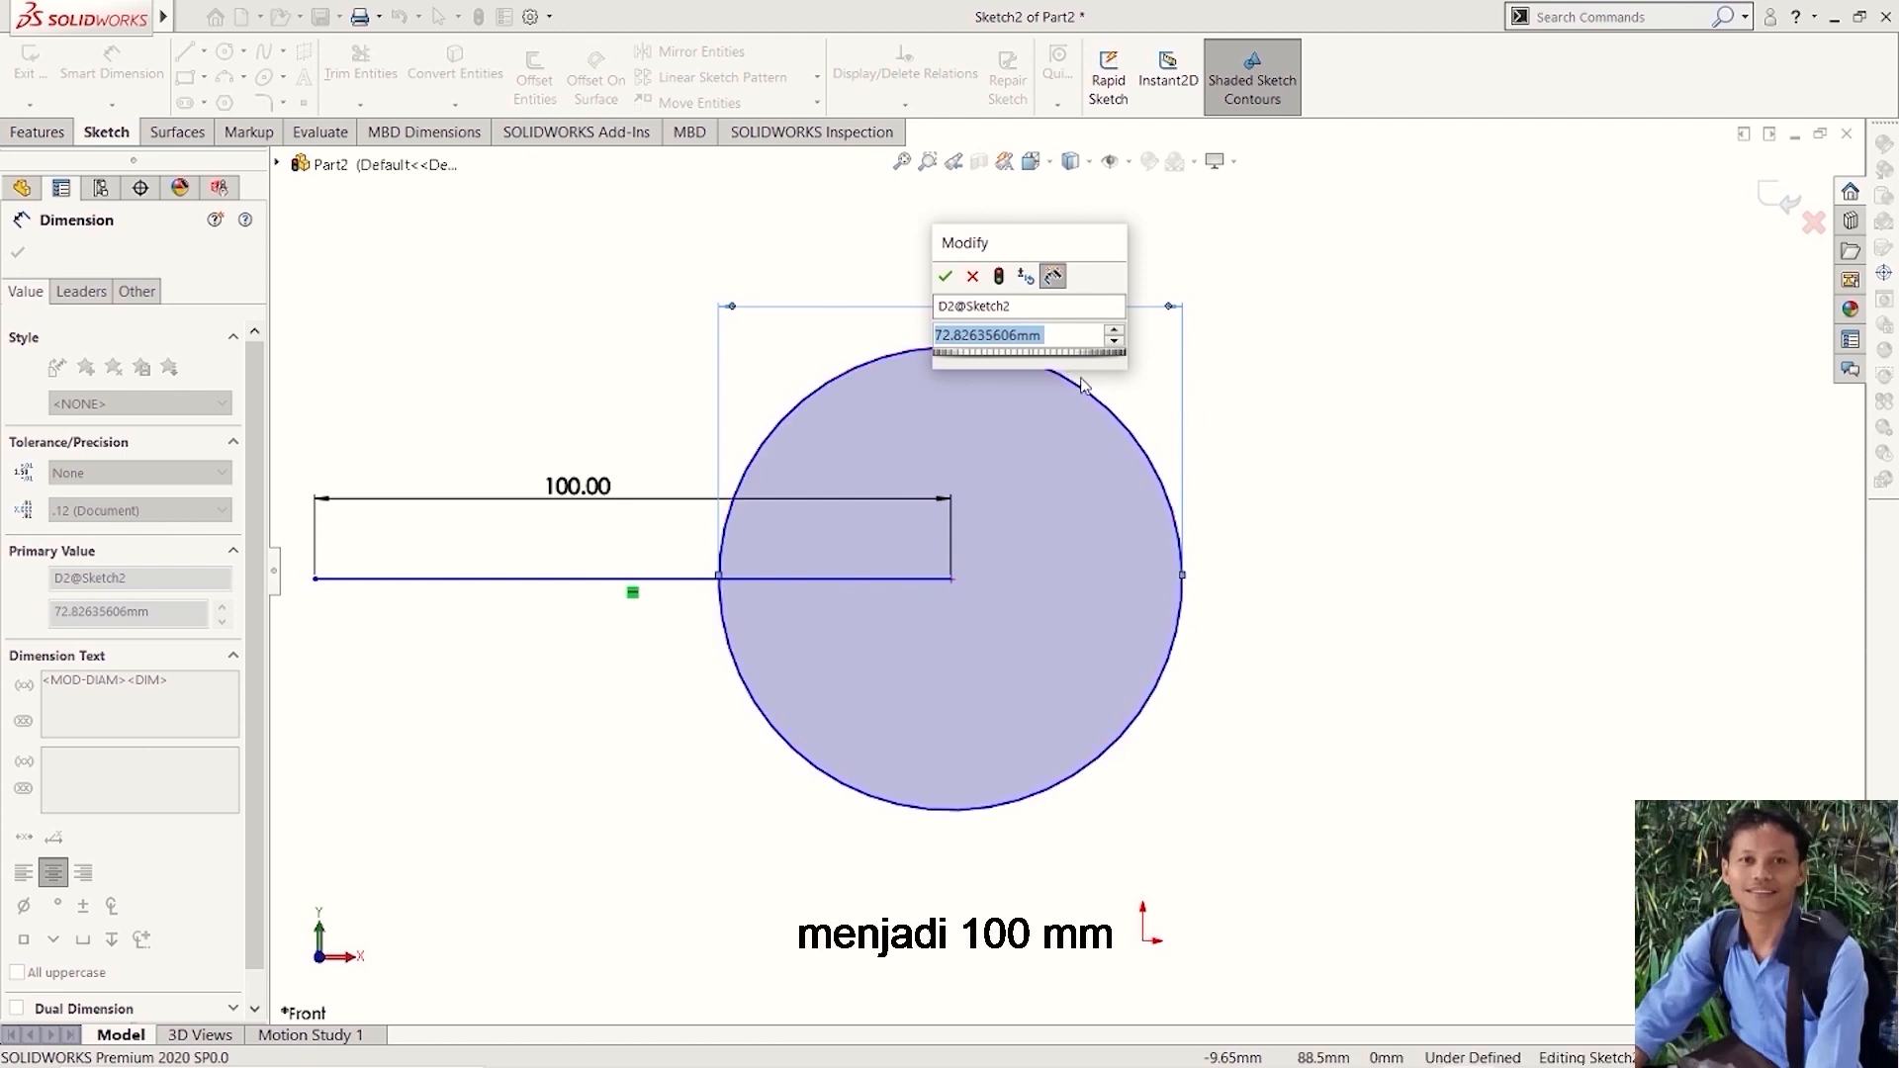
pyautogui.click(1054, 336)
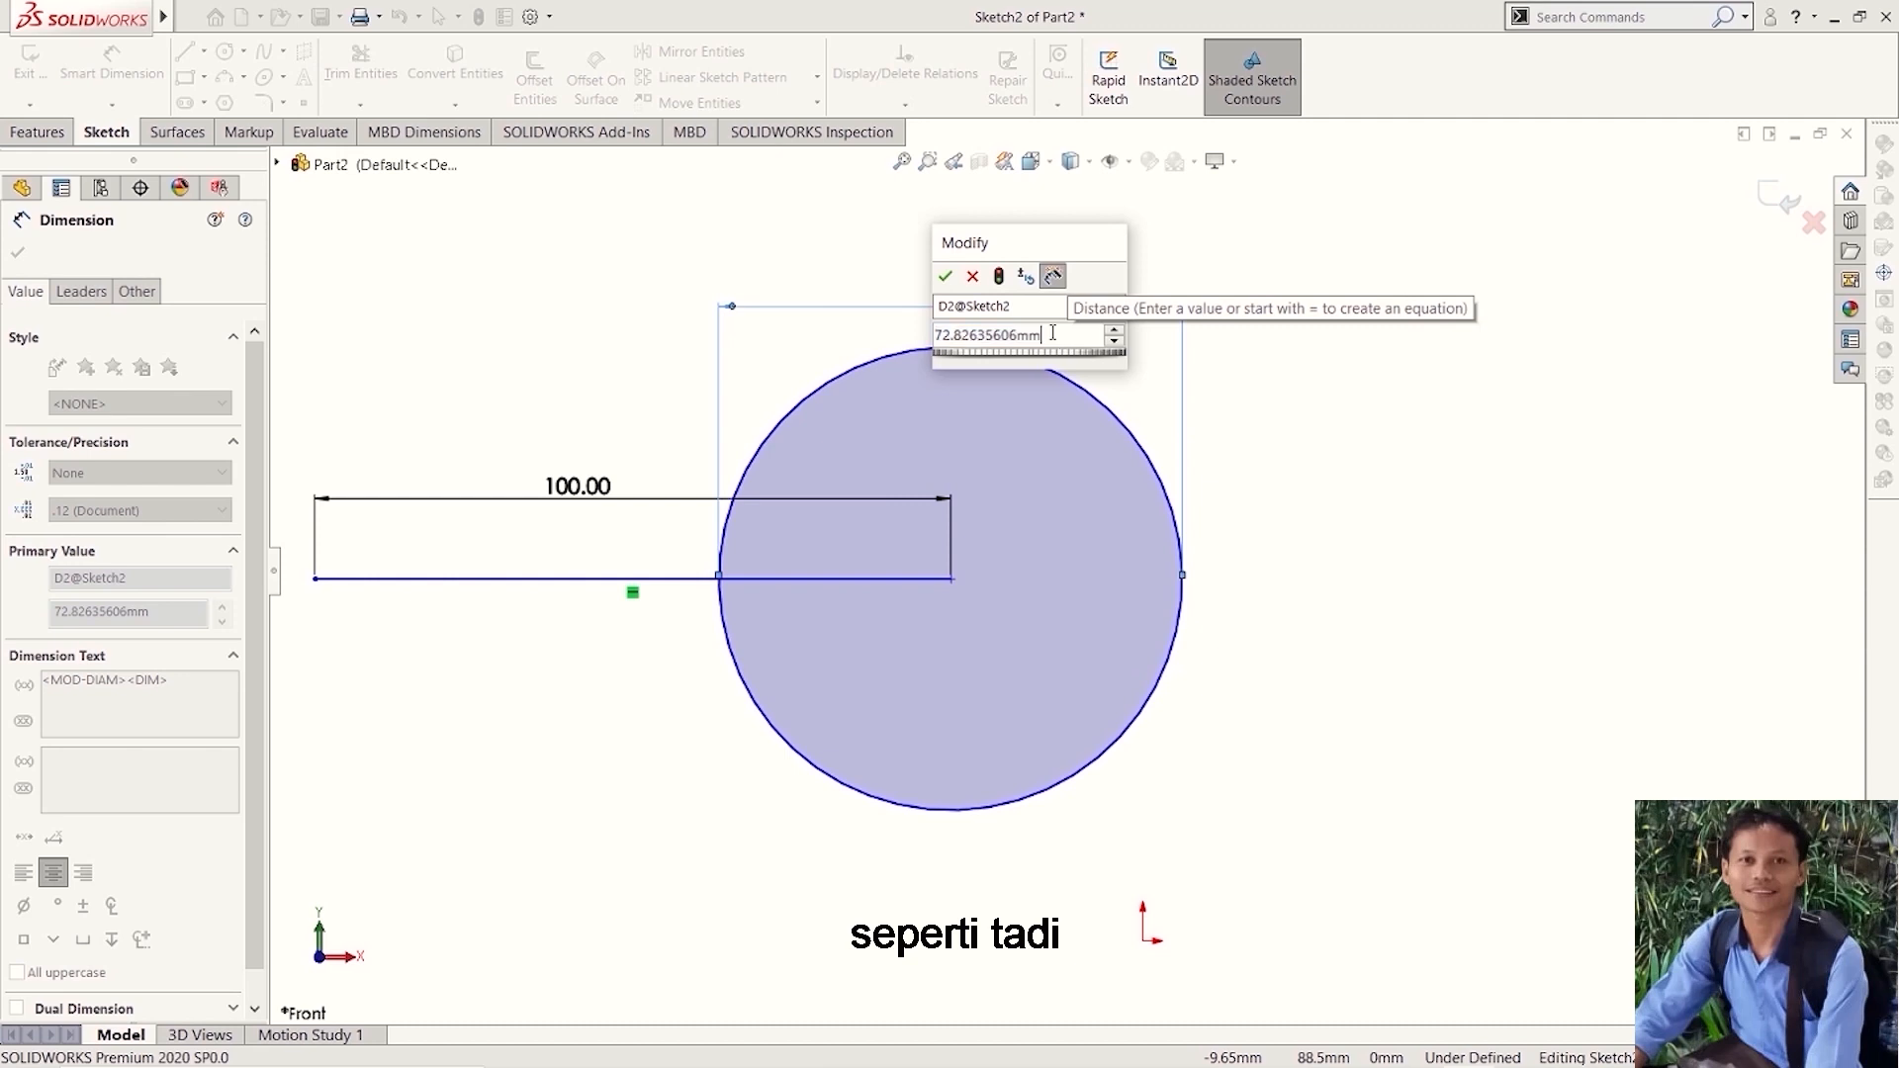
pyautogui.moveTo(1055, 335); pyautogui.dragTo(908, 350)
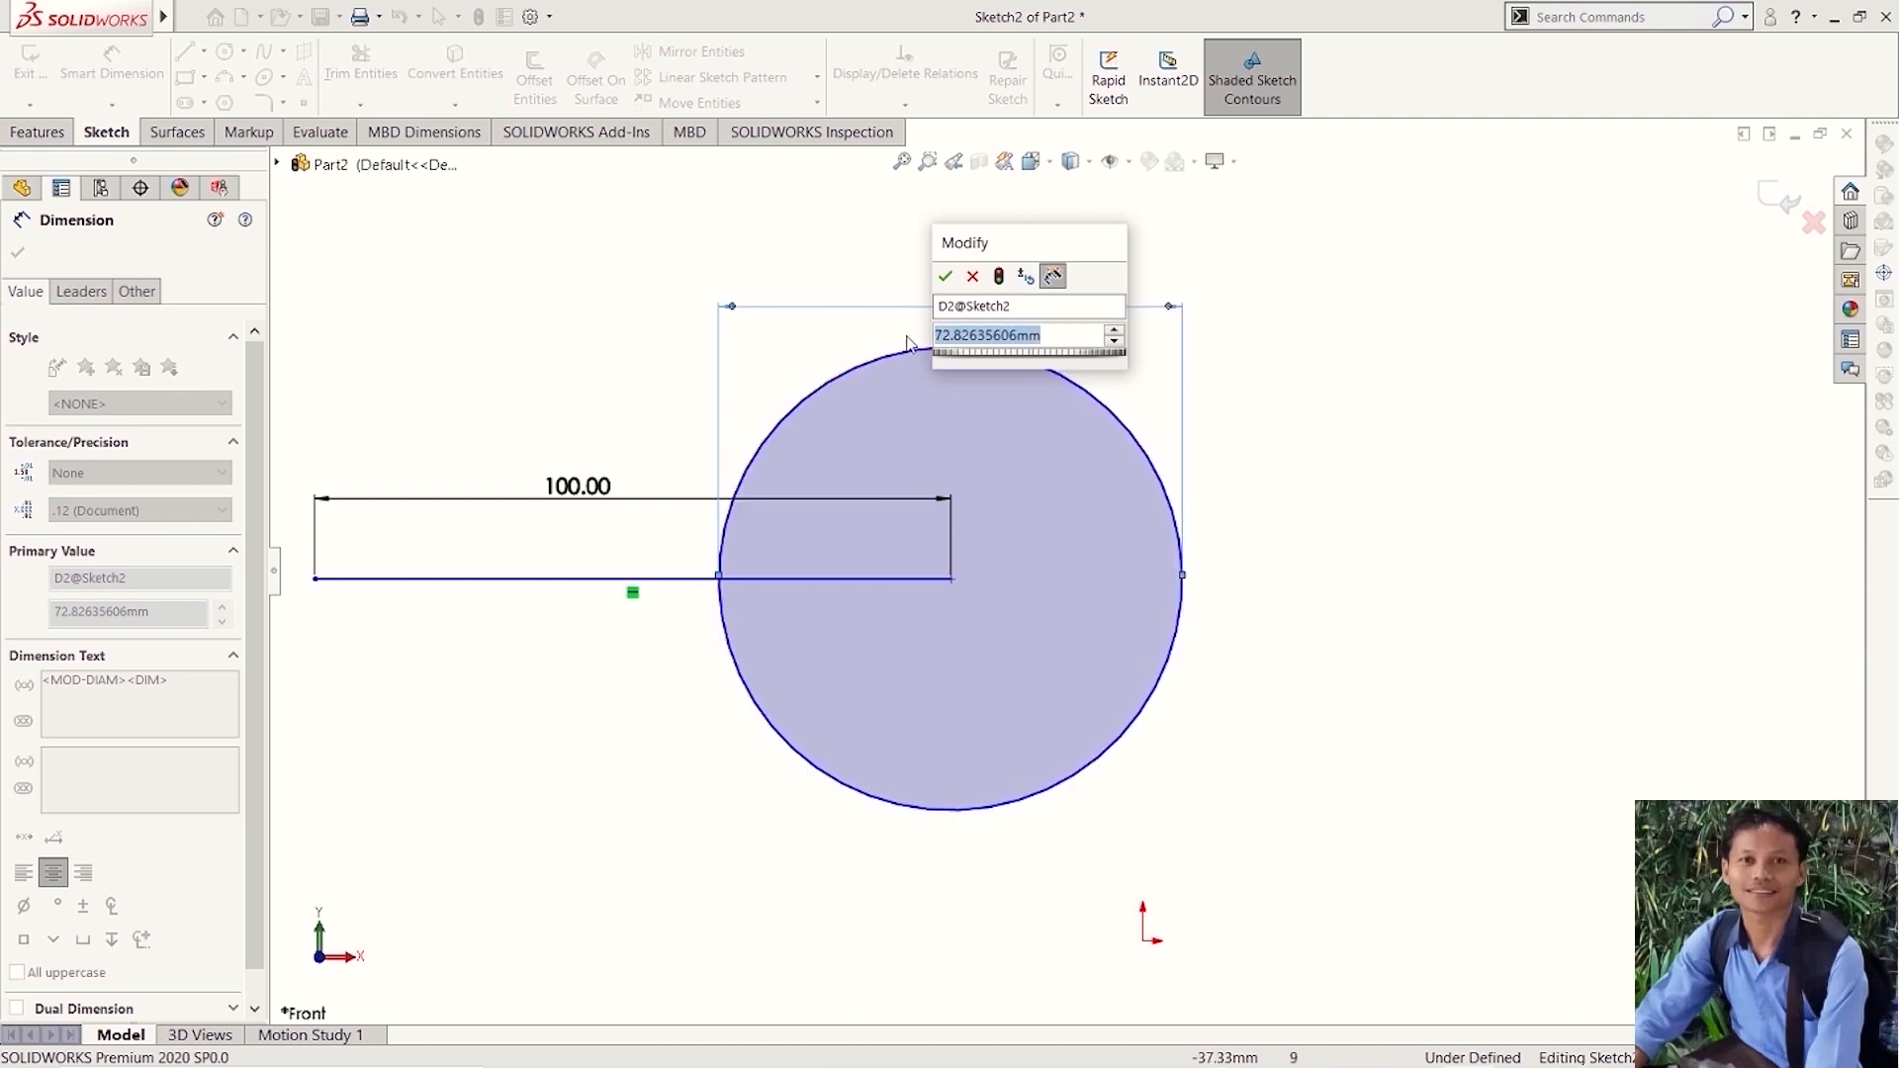
pyautogui.write('100')
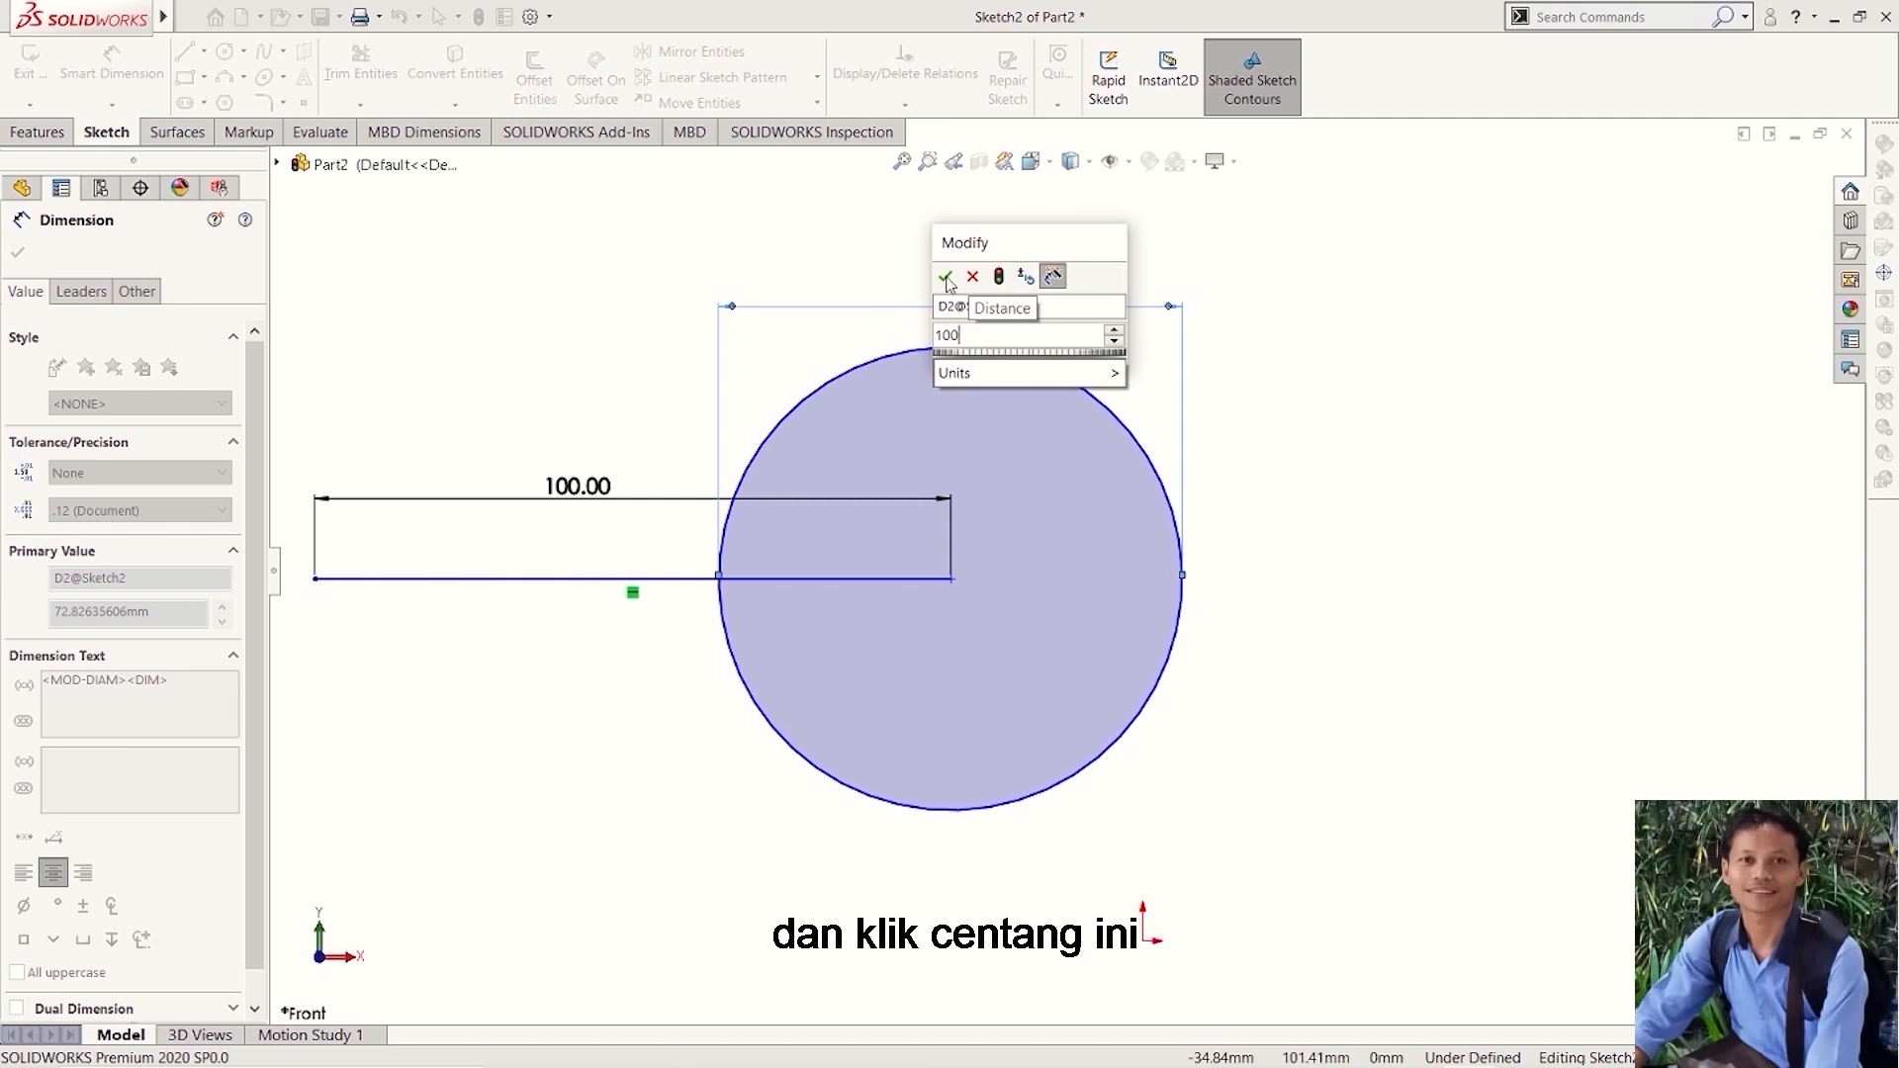
pyautogui.click(947, 279)
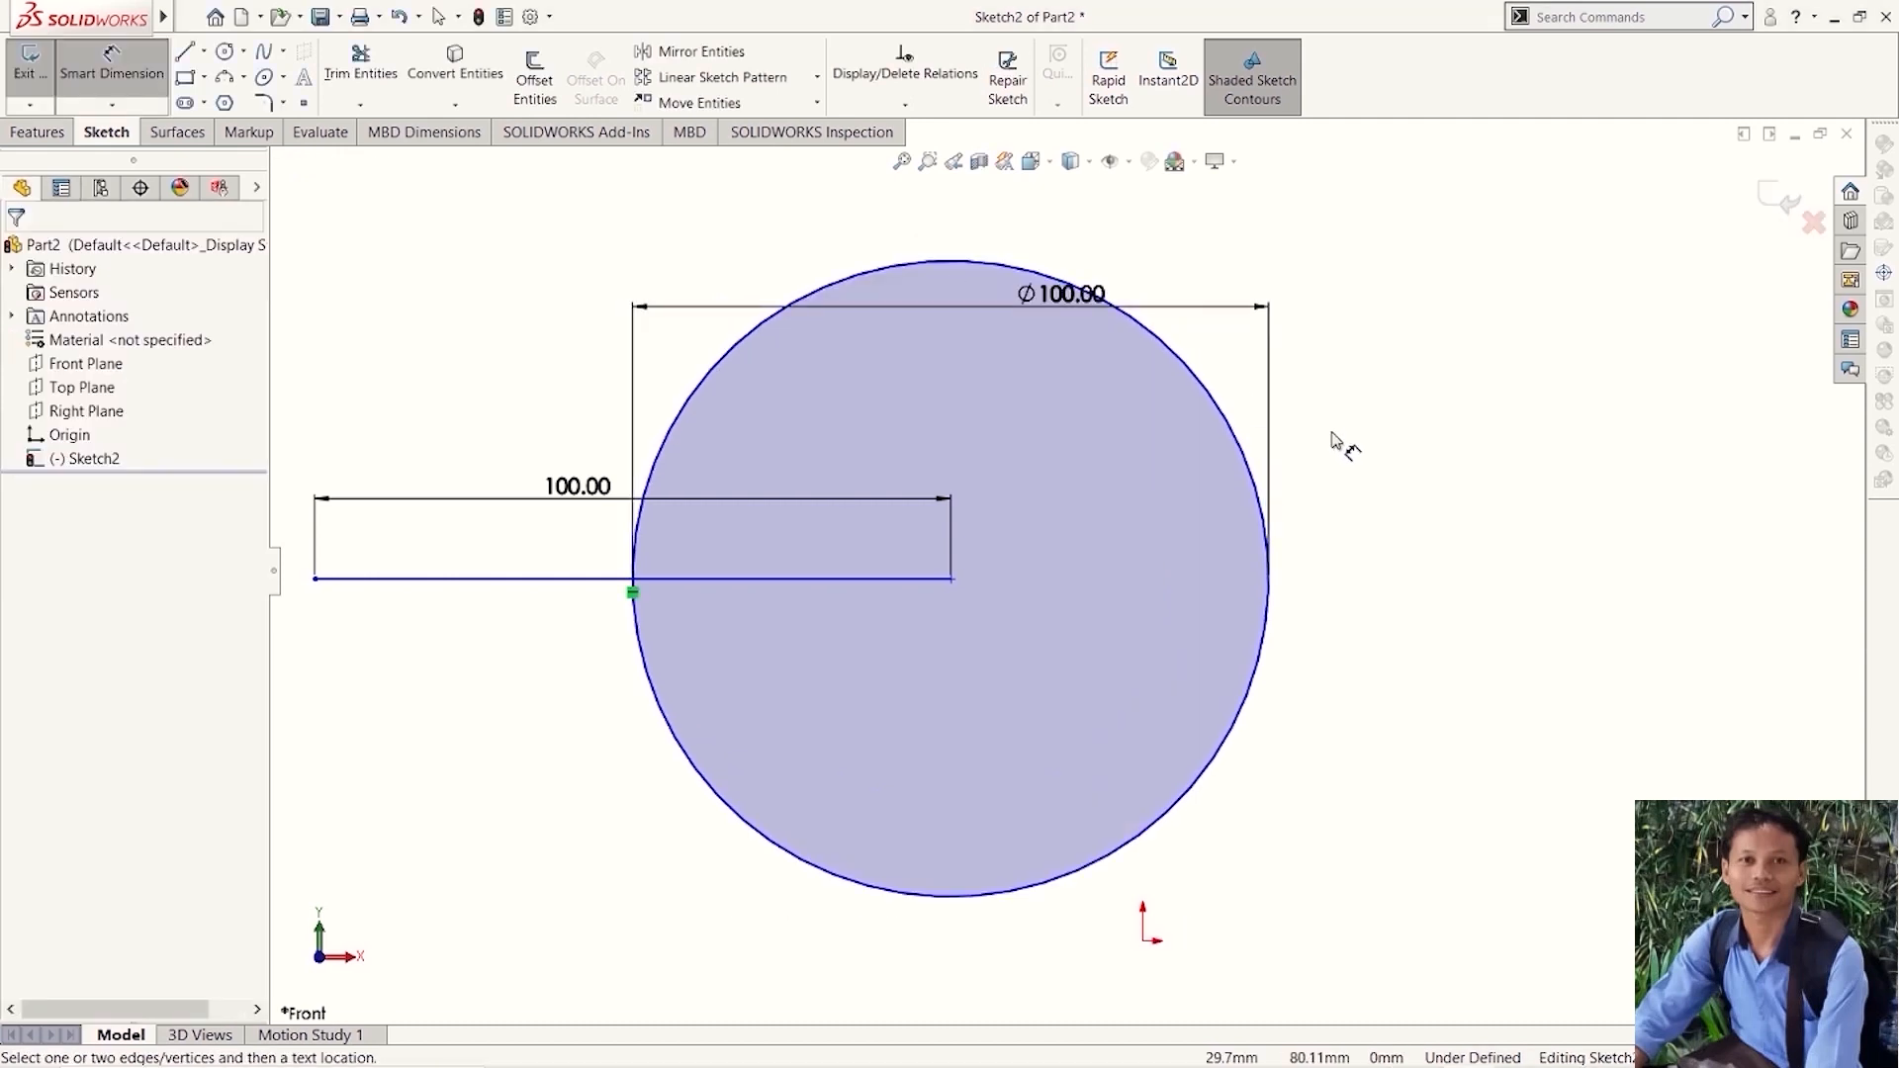
# - Move the circle's diameter dimension clear above the circle and centre its text over it
pyautogui.scroll(-1, 1331, 500)
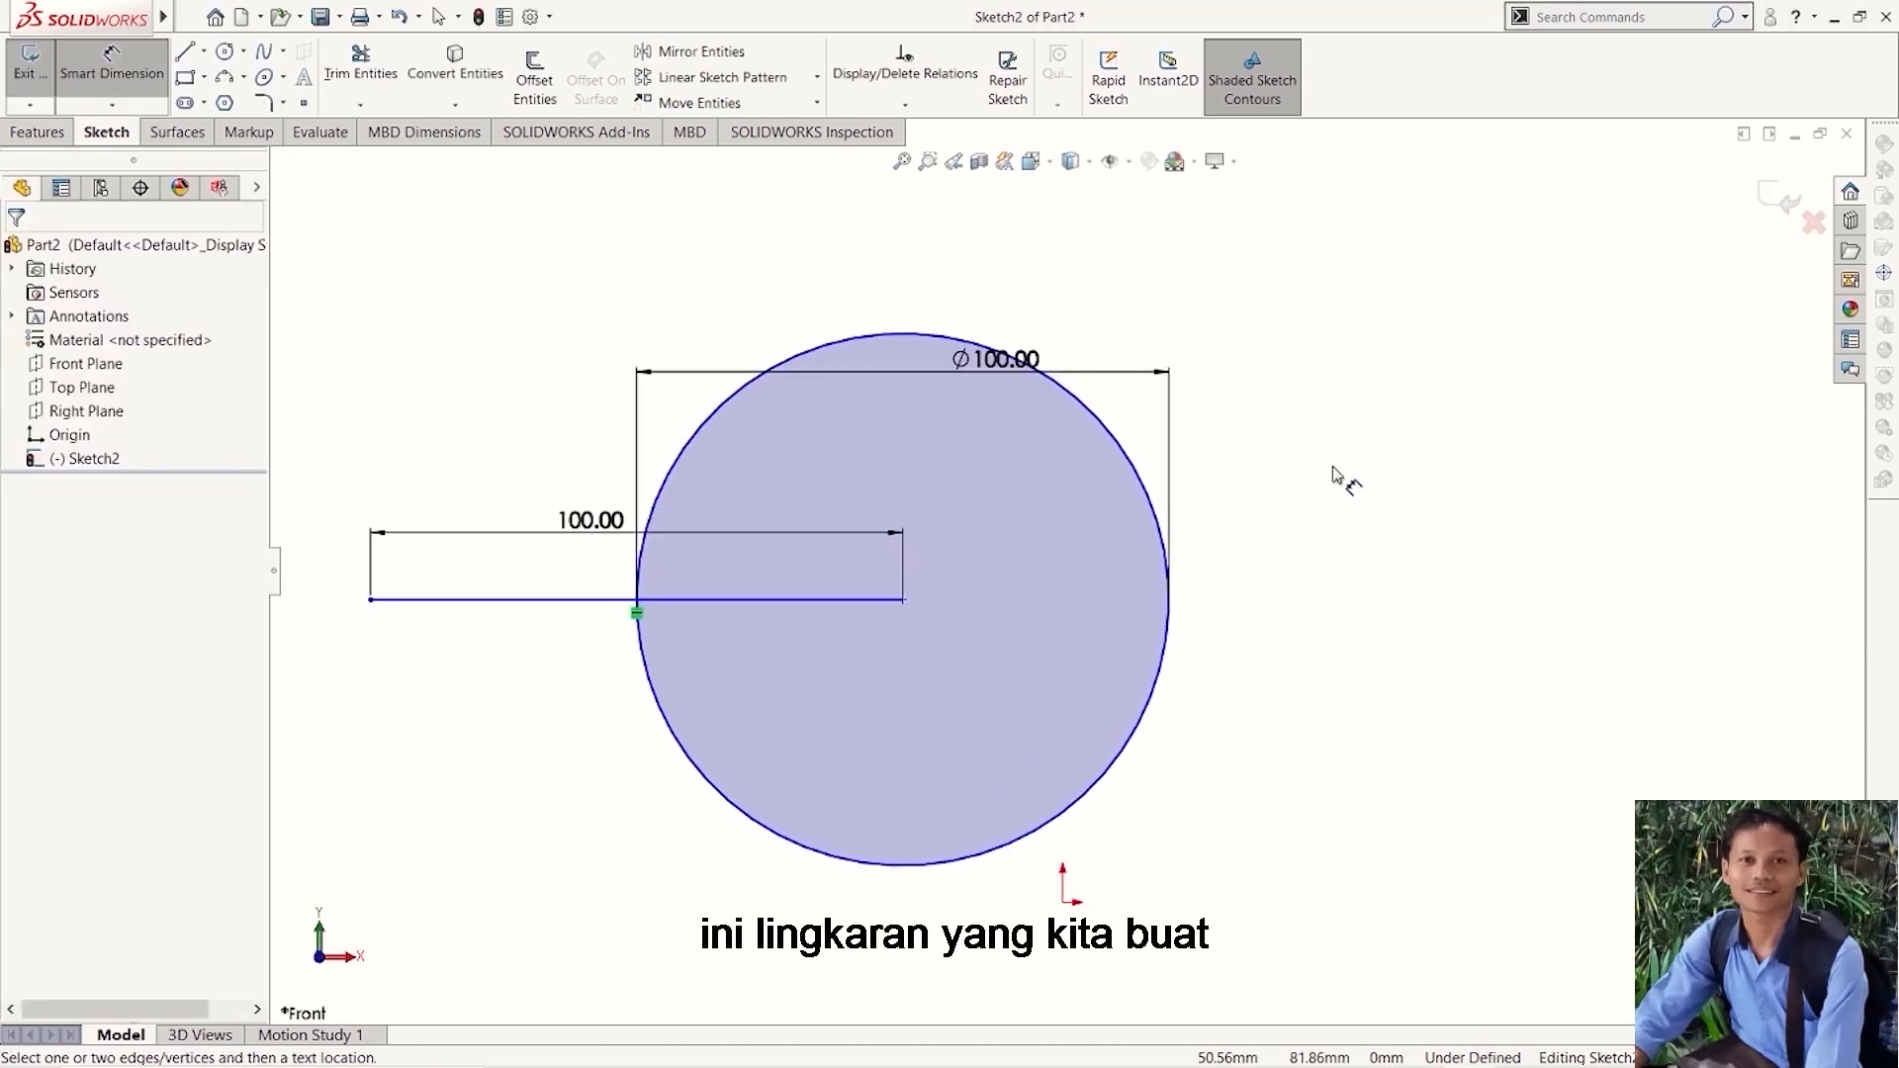
pyautogui.moveTo(983, 362); pyautogui.dragTo(902, 289)
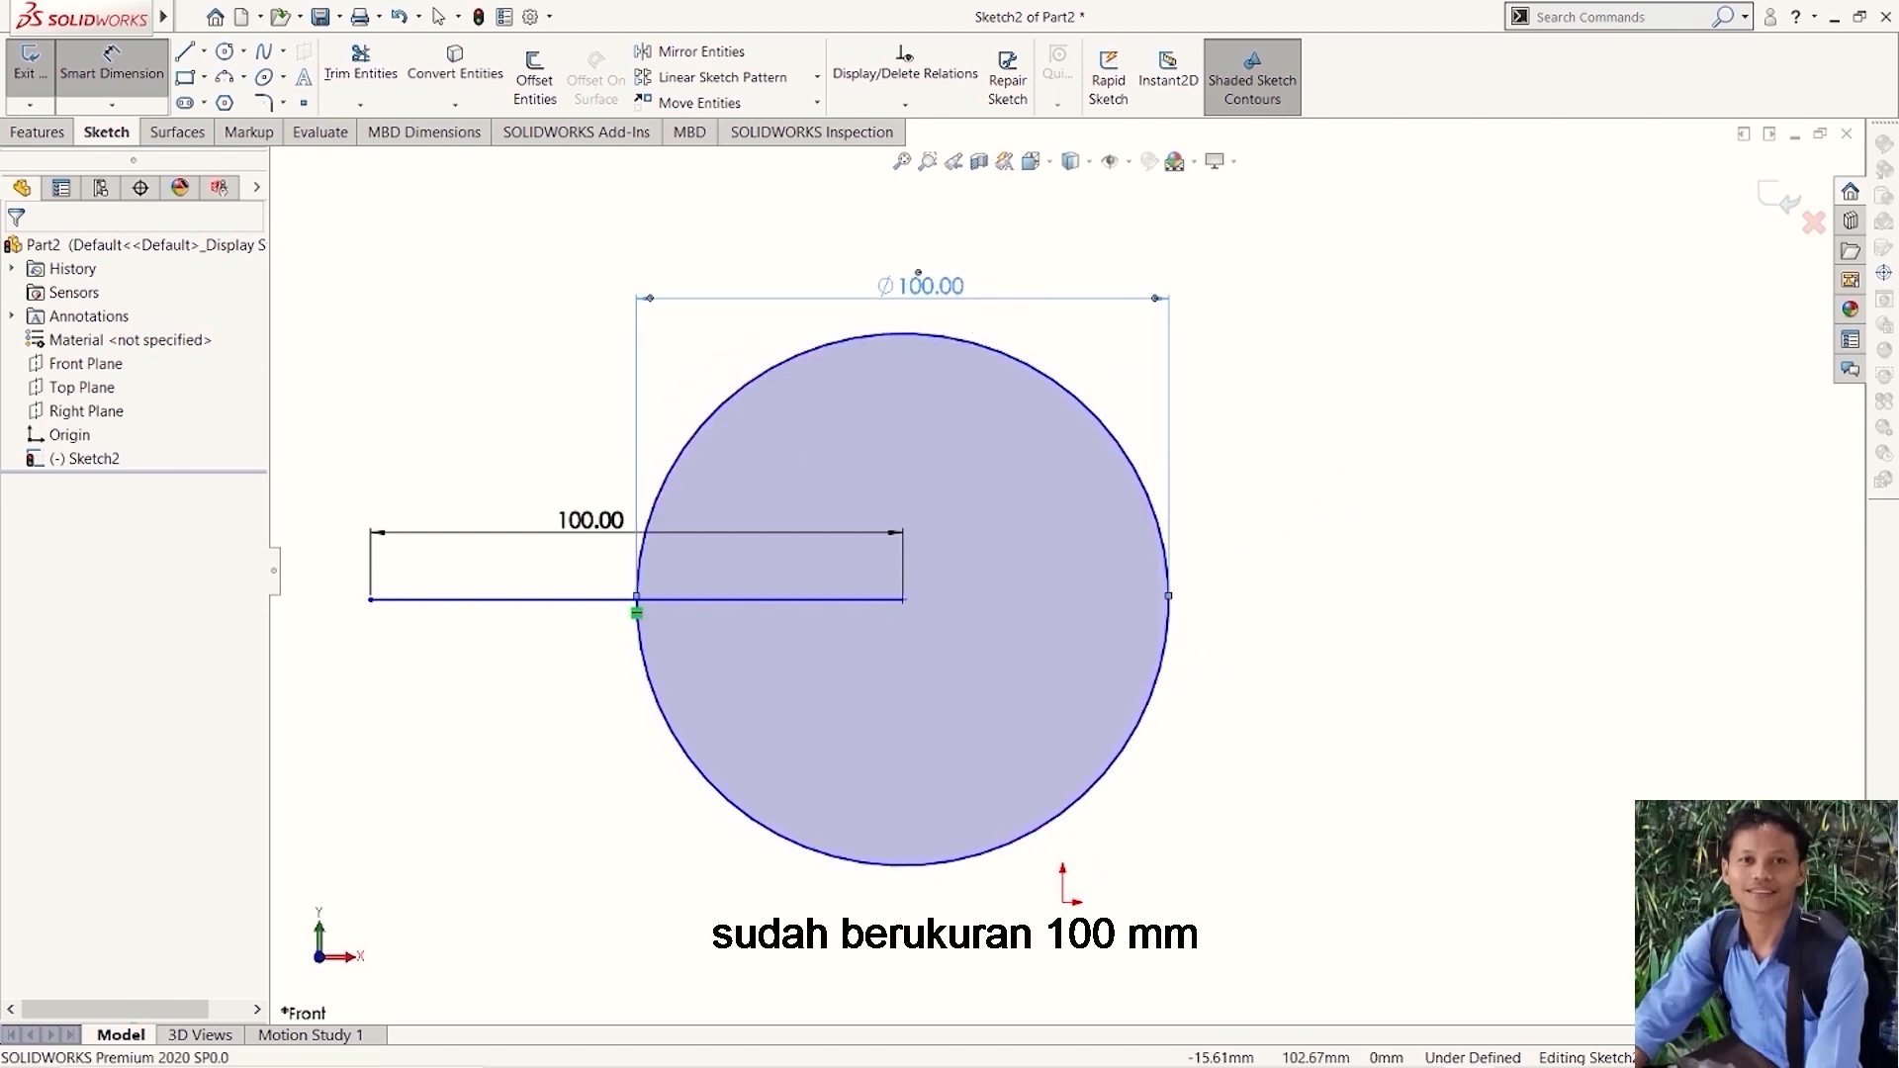
pyautogui.click(1330, 547)
# - Sketch an open wavy spline through six points to the right of the circle, ending in a steep downward segment
pyautogui.scroll(3, 1330, 547)
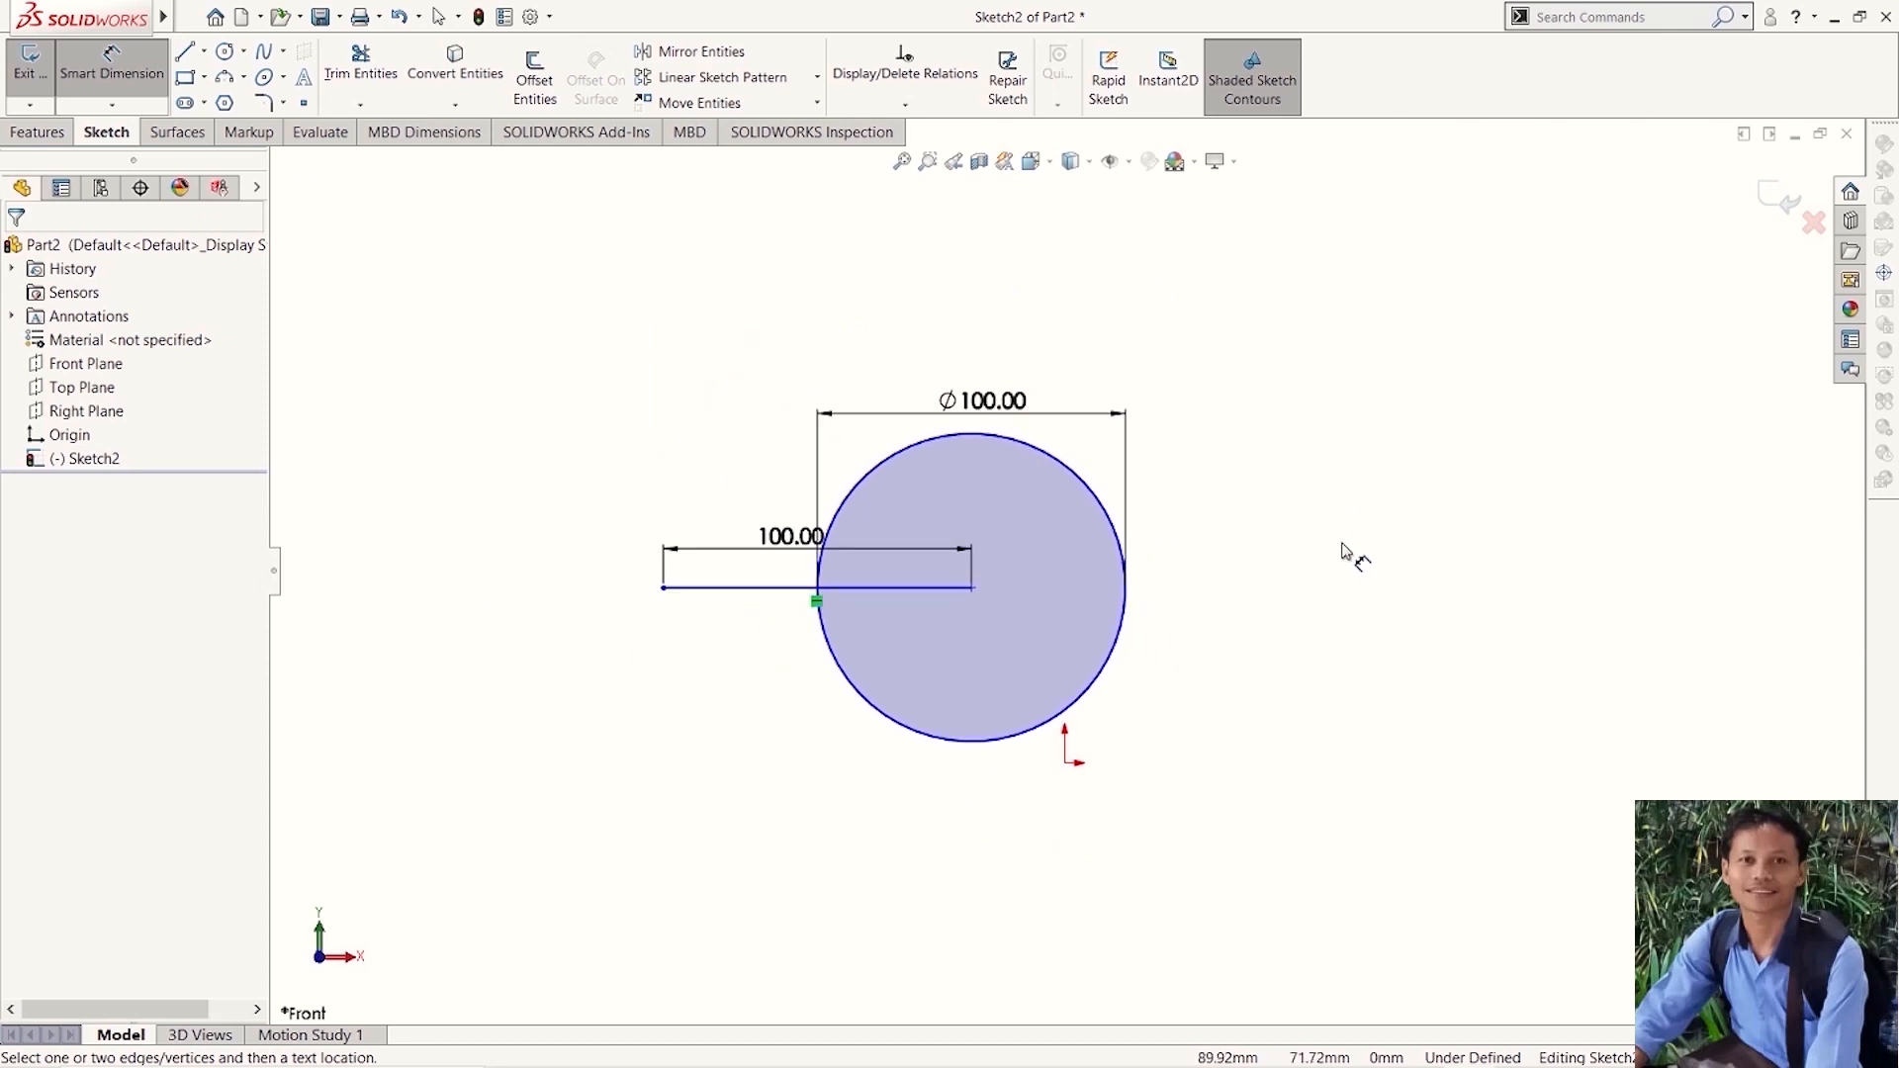
pyautogui.scroll(-1, 1345, 564)
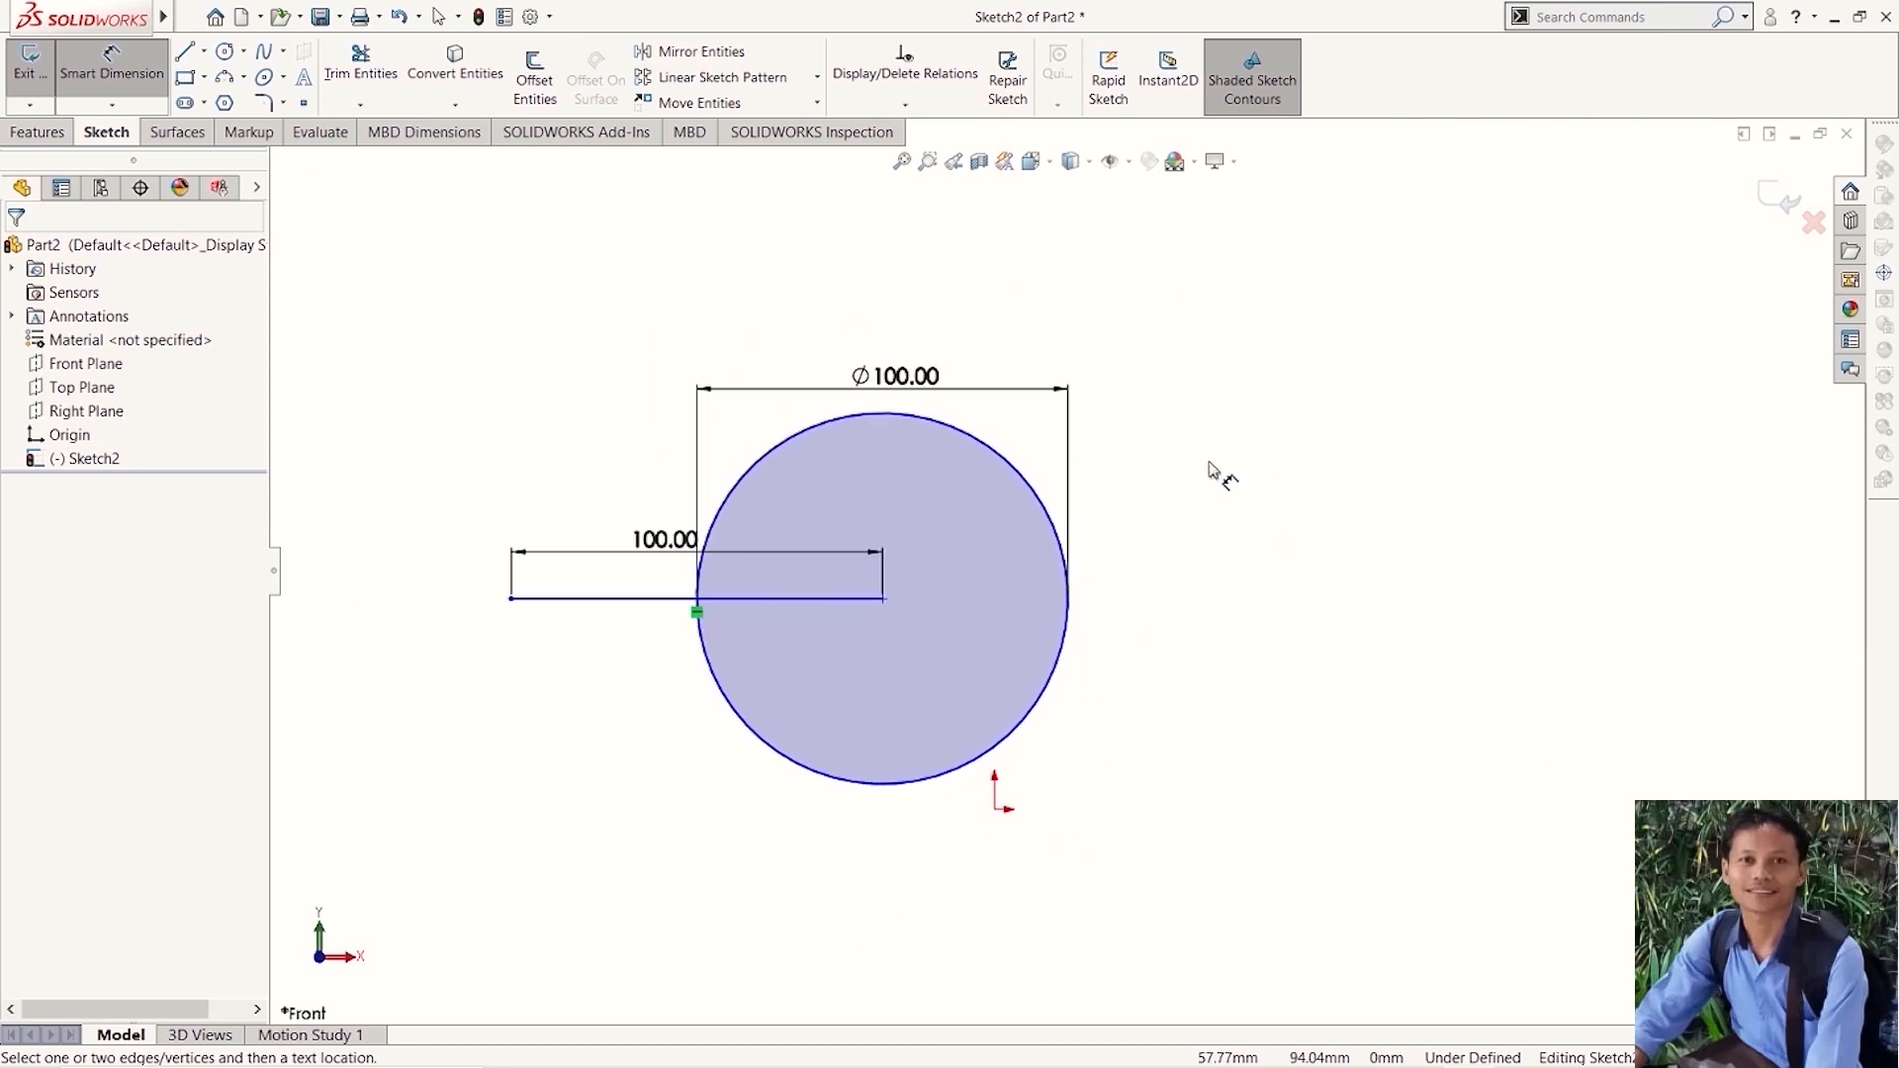
pyautogui.click(264, 56)
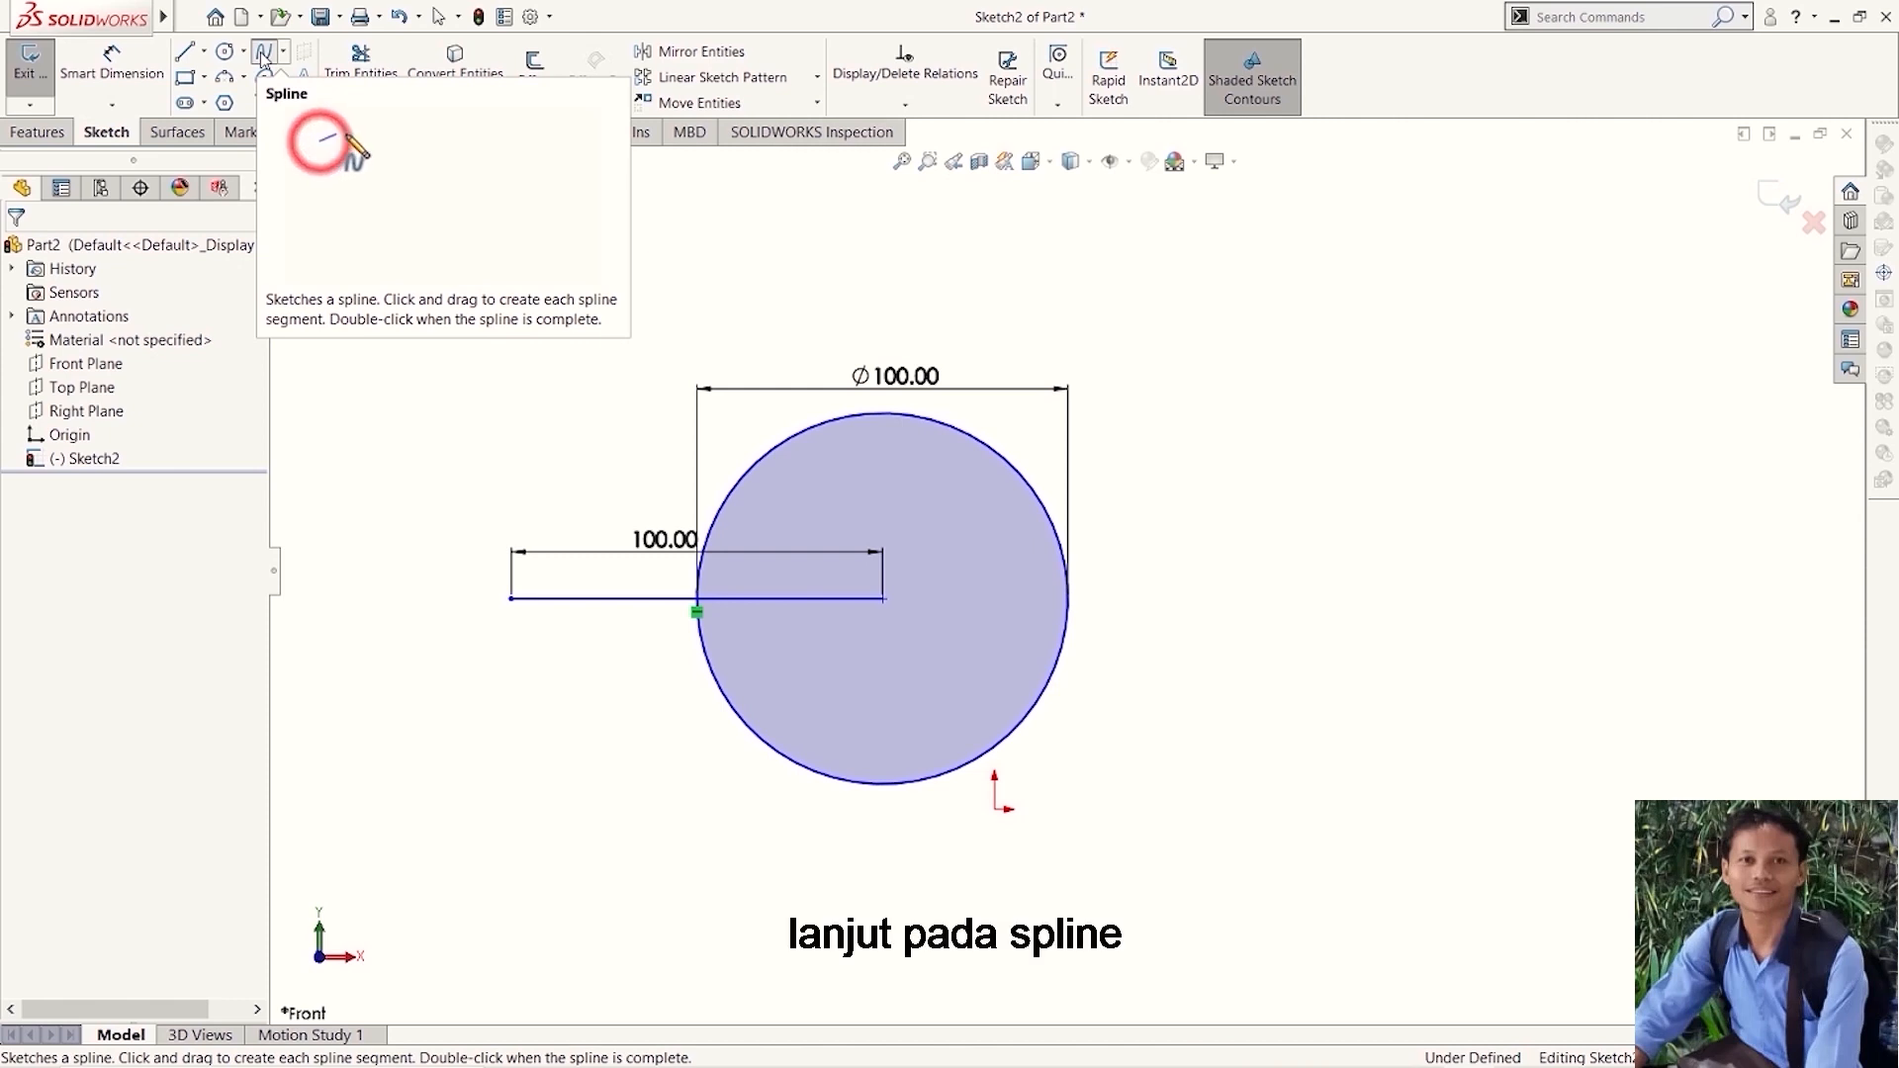
pyautogui.click(263, 57)
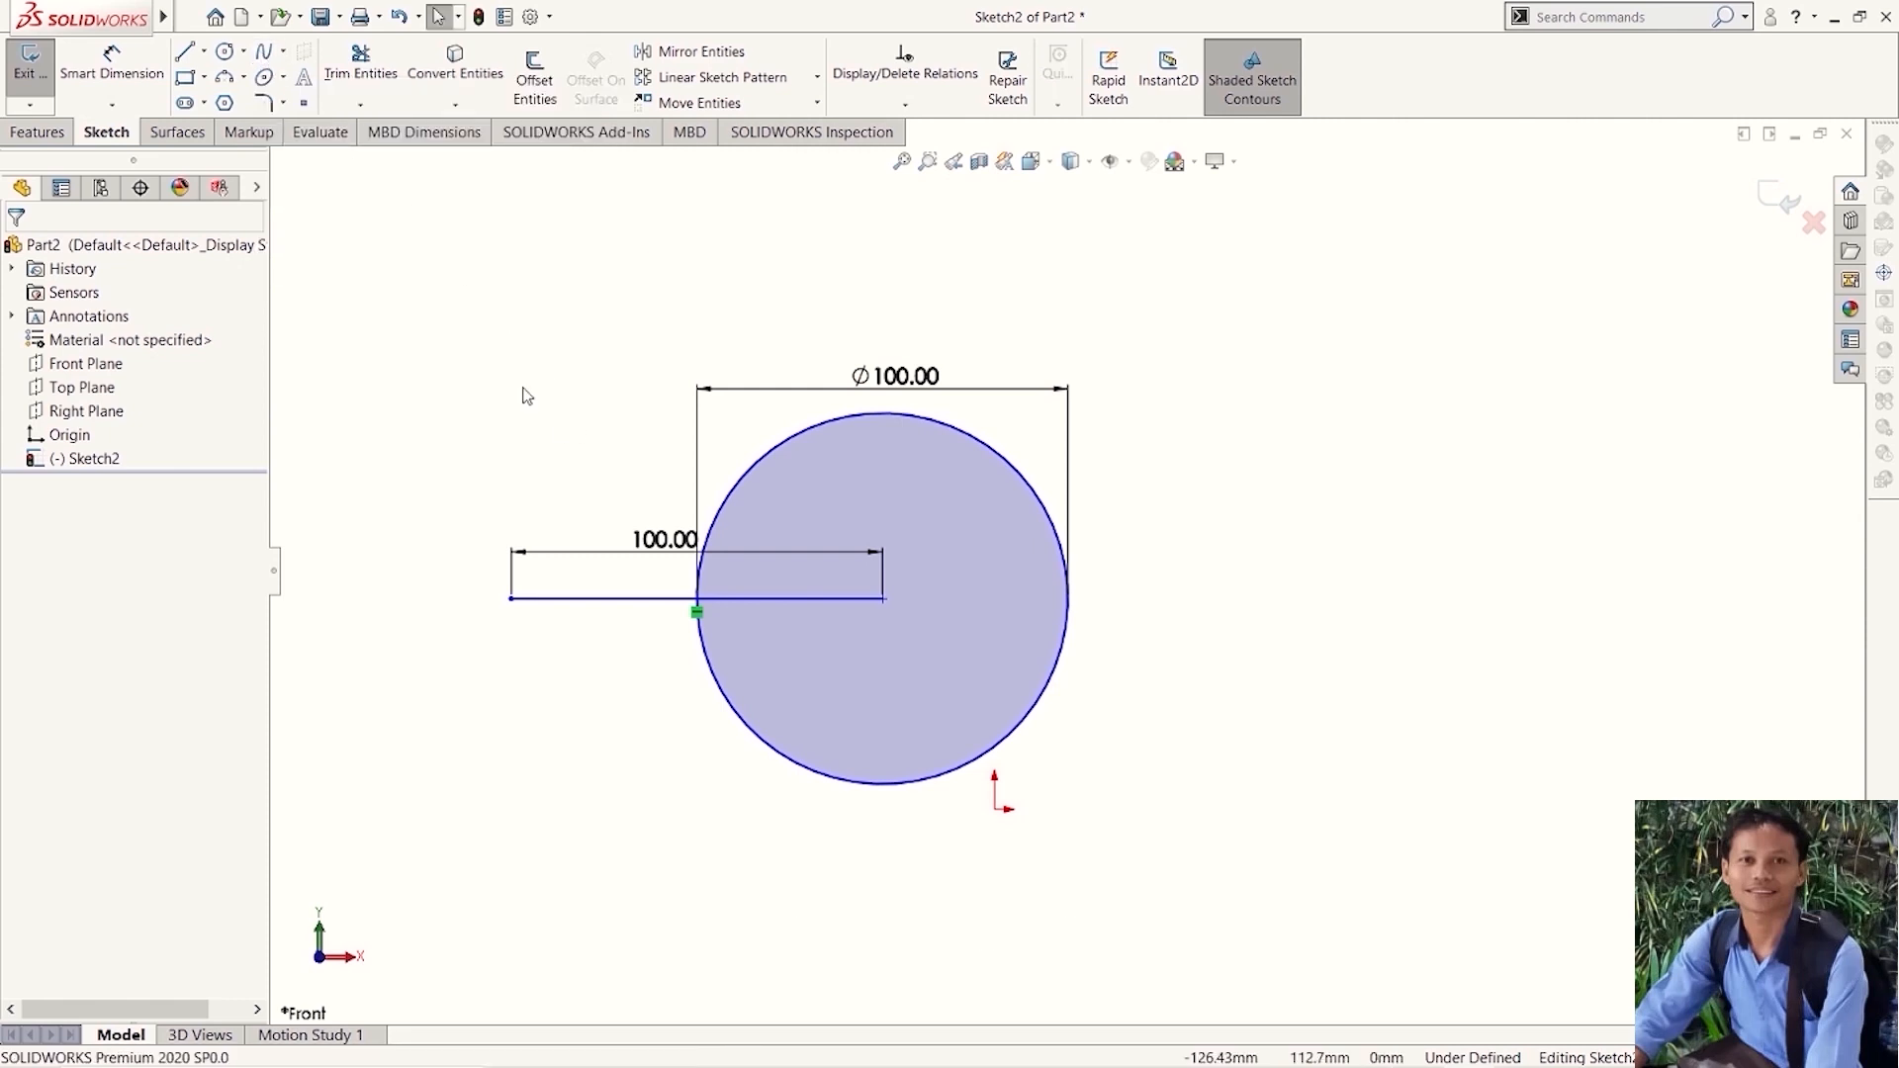
pyautogui.click(261, 56)
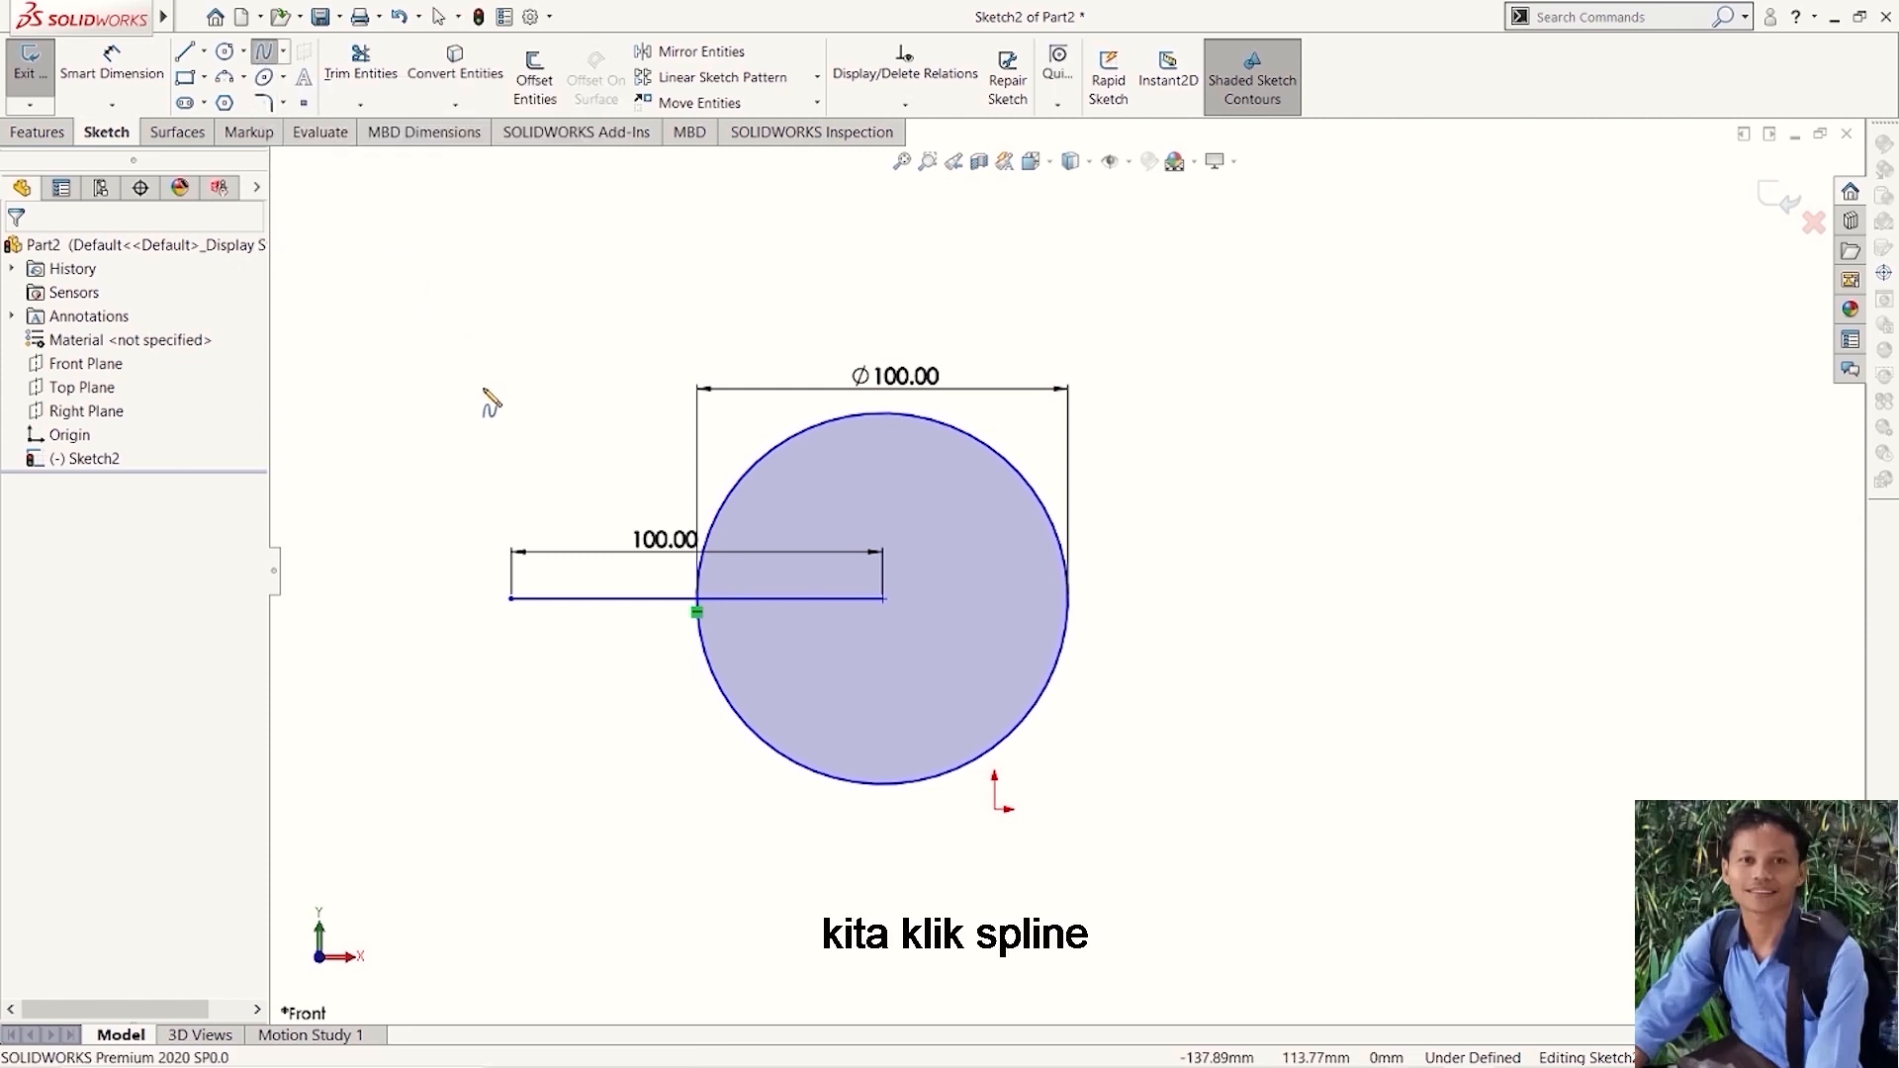
pyautogui.scroll(-2, 1325, 648)
pyautogui.scroll(-2, 1326, 638)
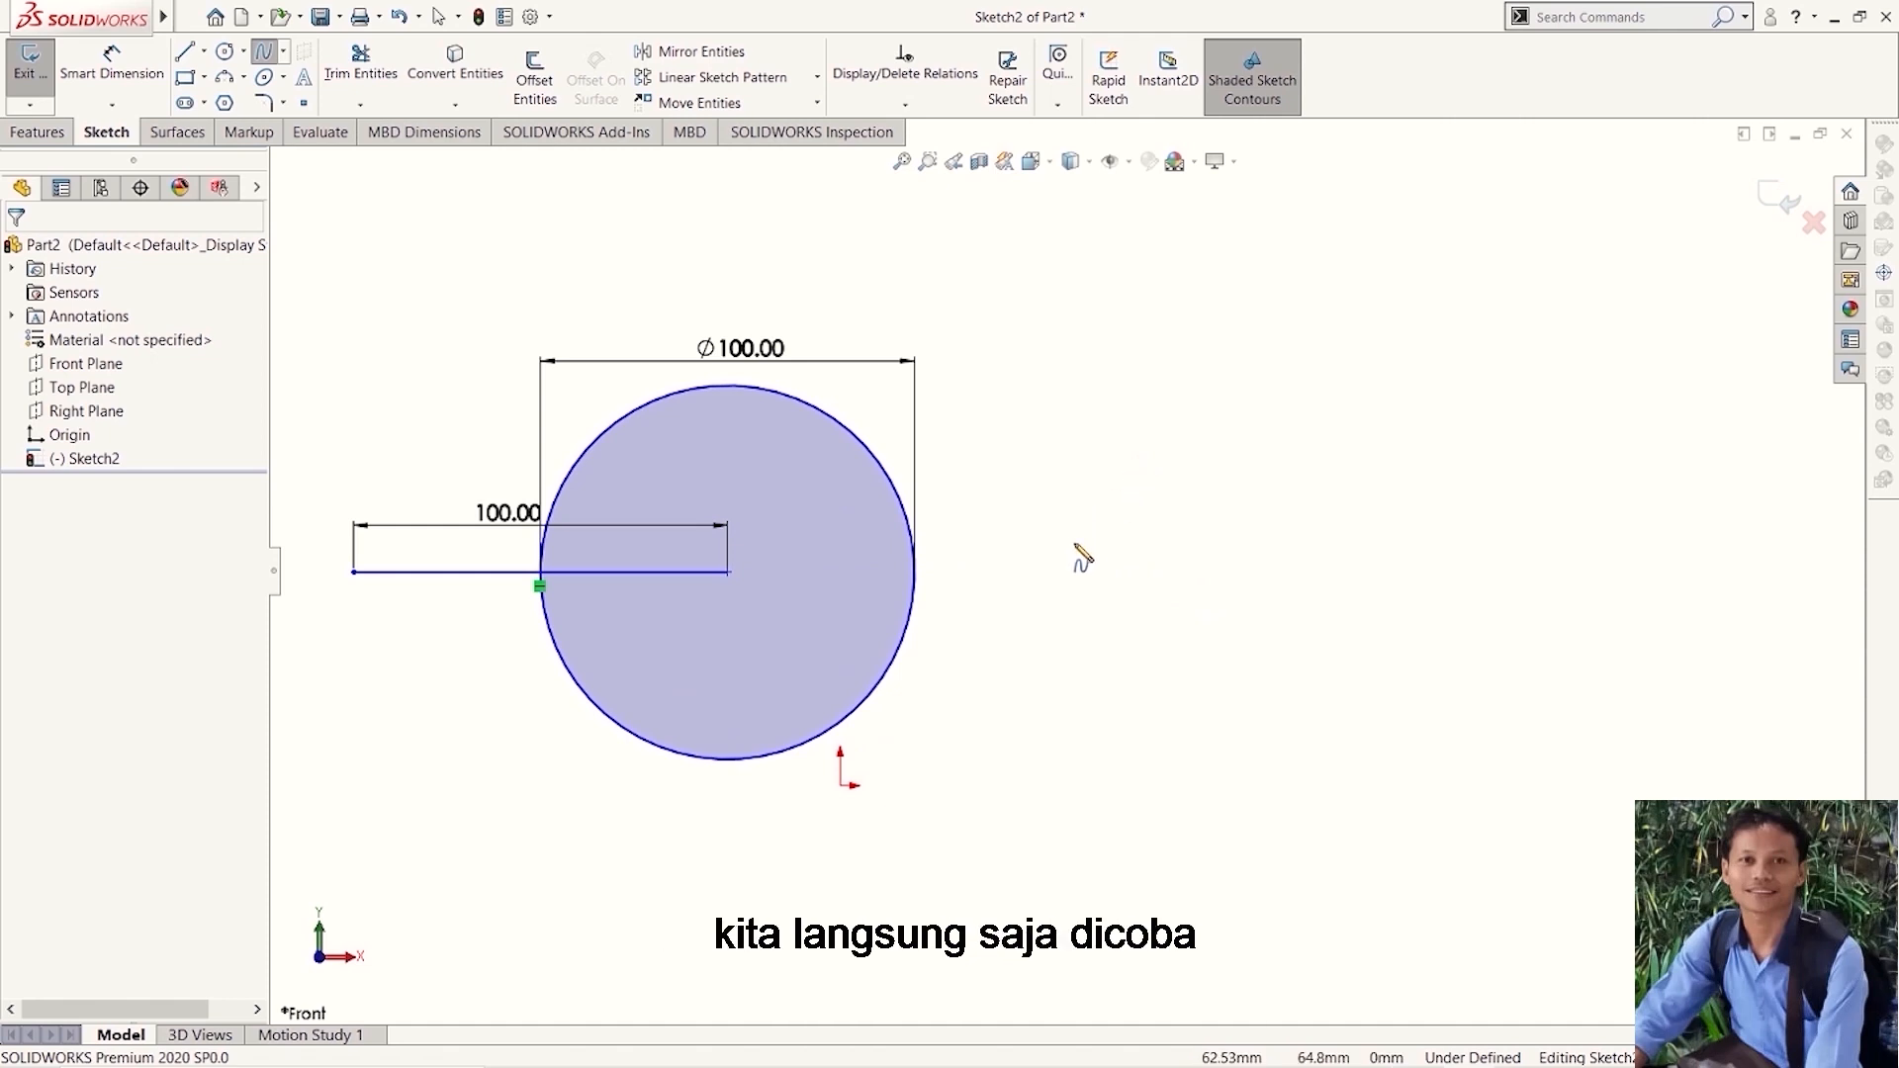
pyautogui.click(1025, 561)
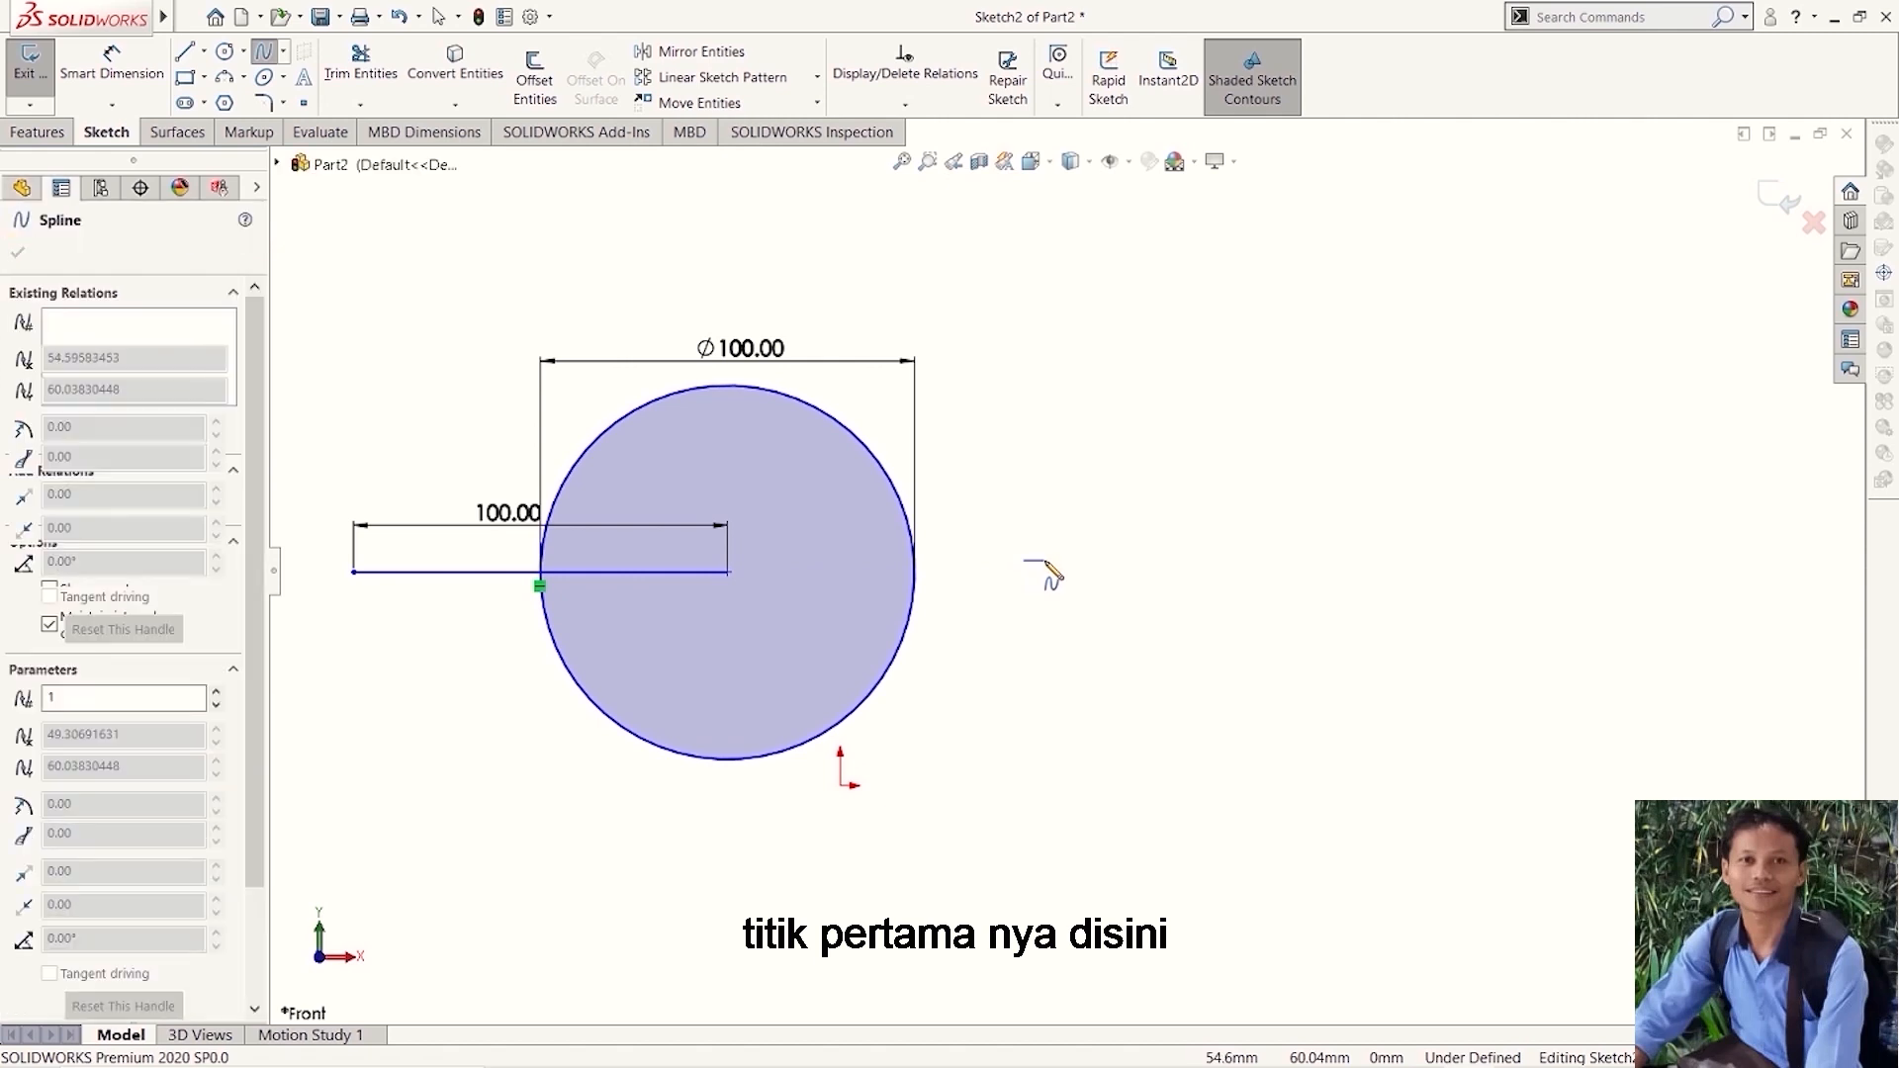
pyautogui.click(1190, 450)
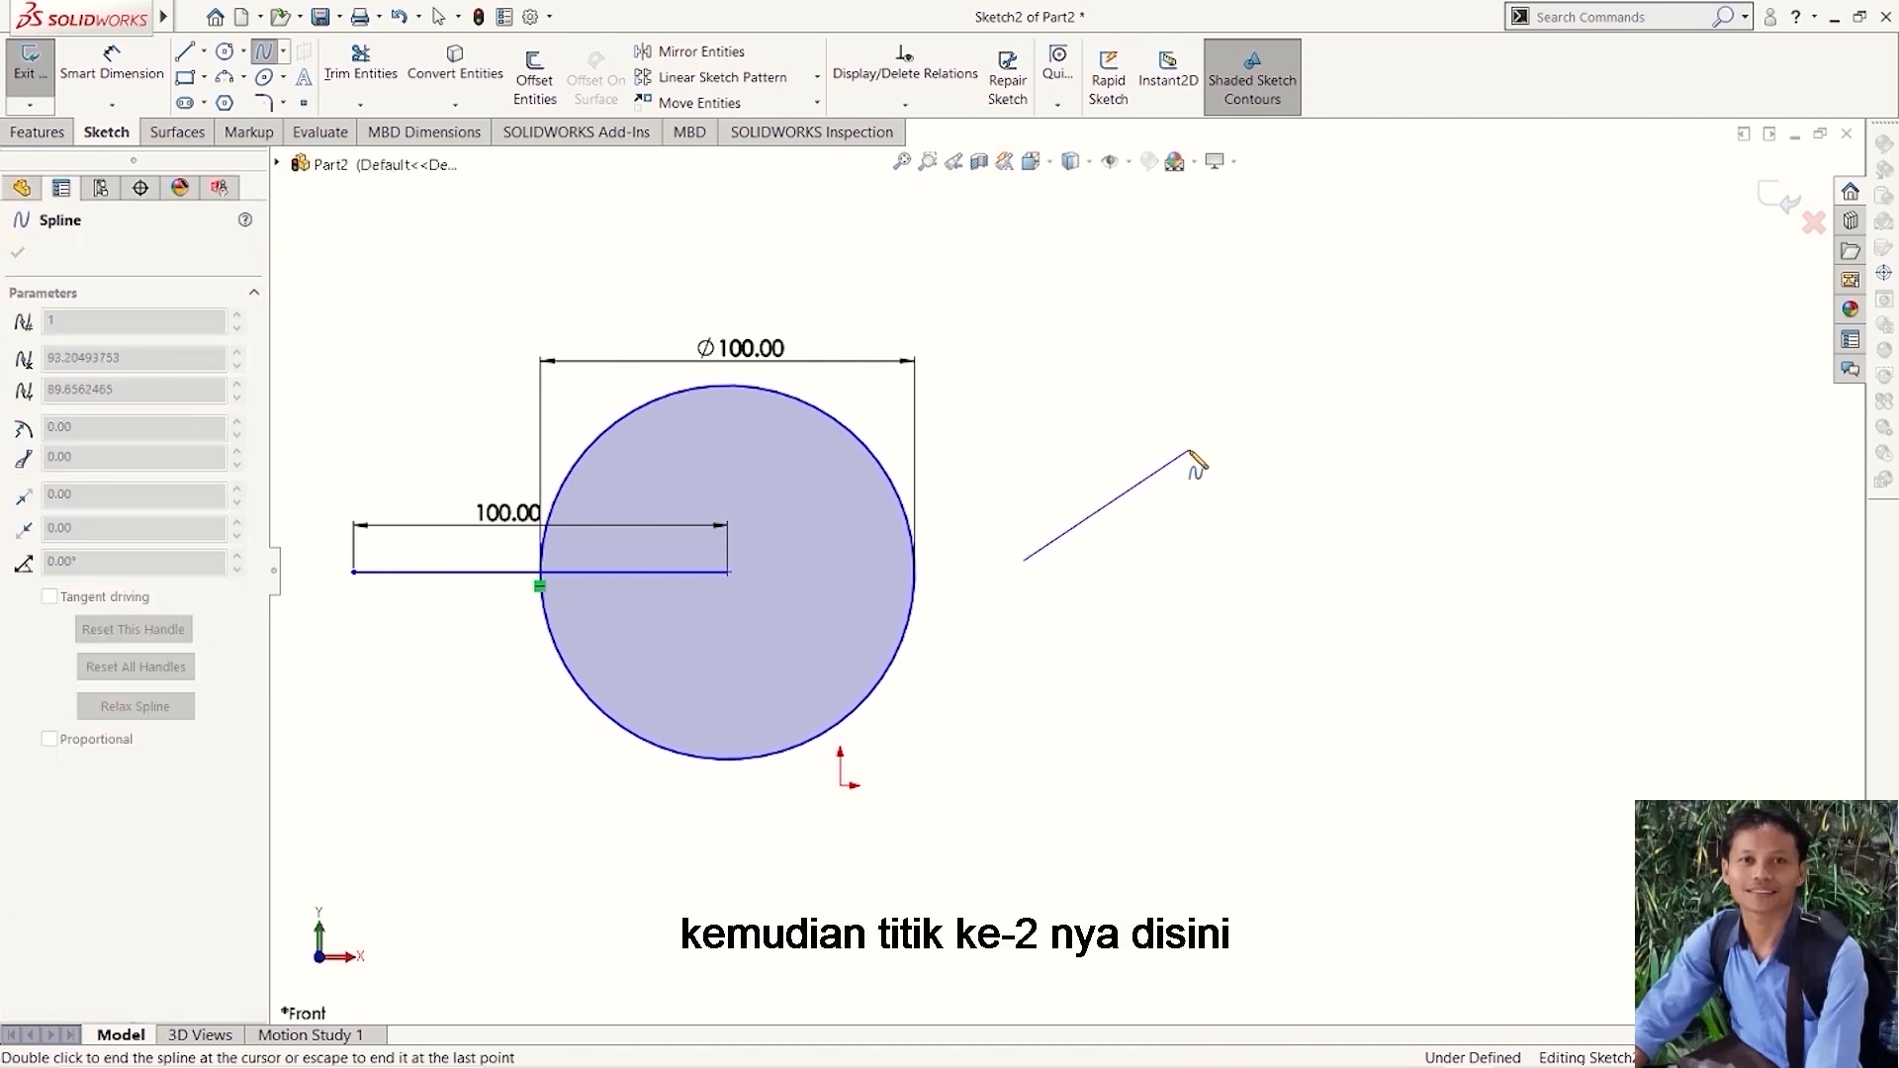
pyautogui.click(1338, 542)
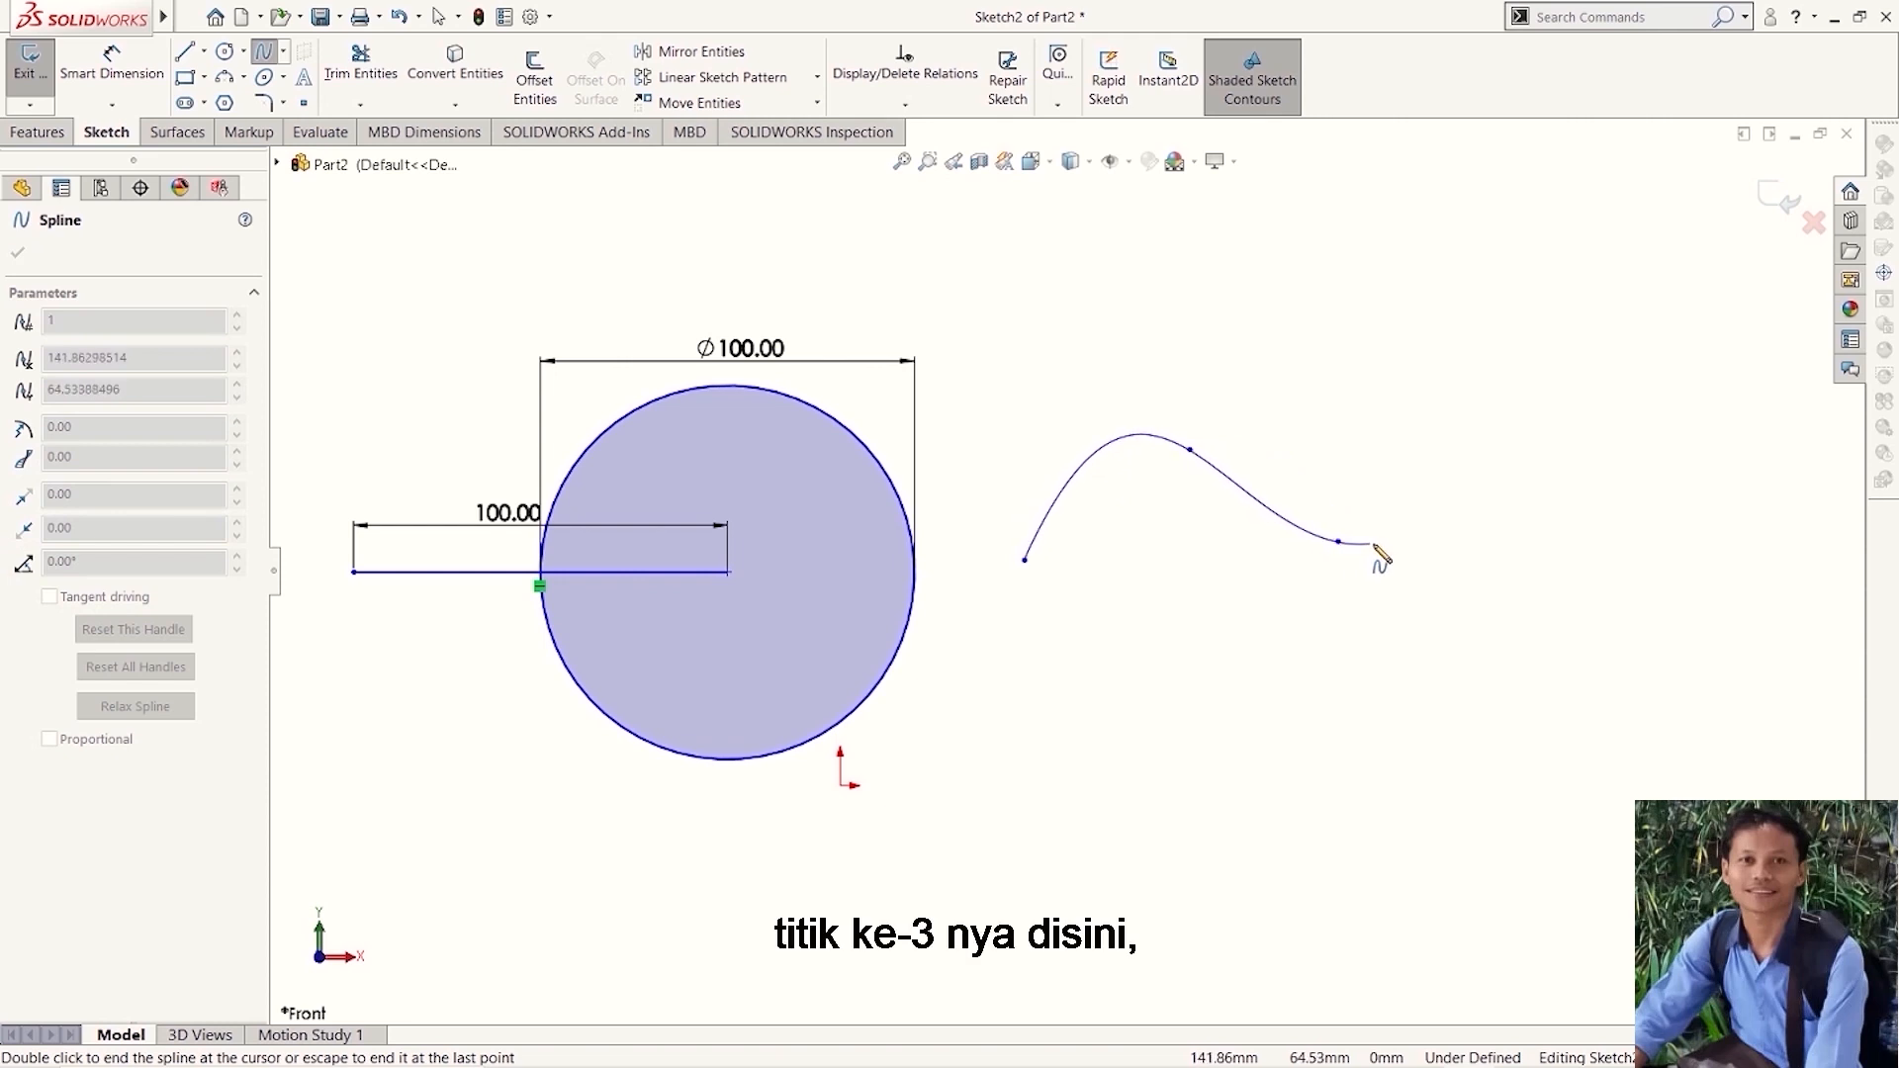
pyautogui.click(1552, 521)
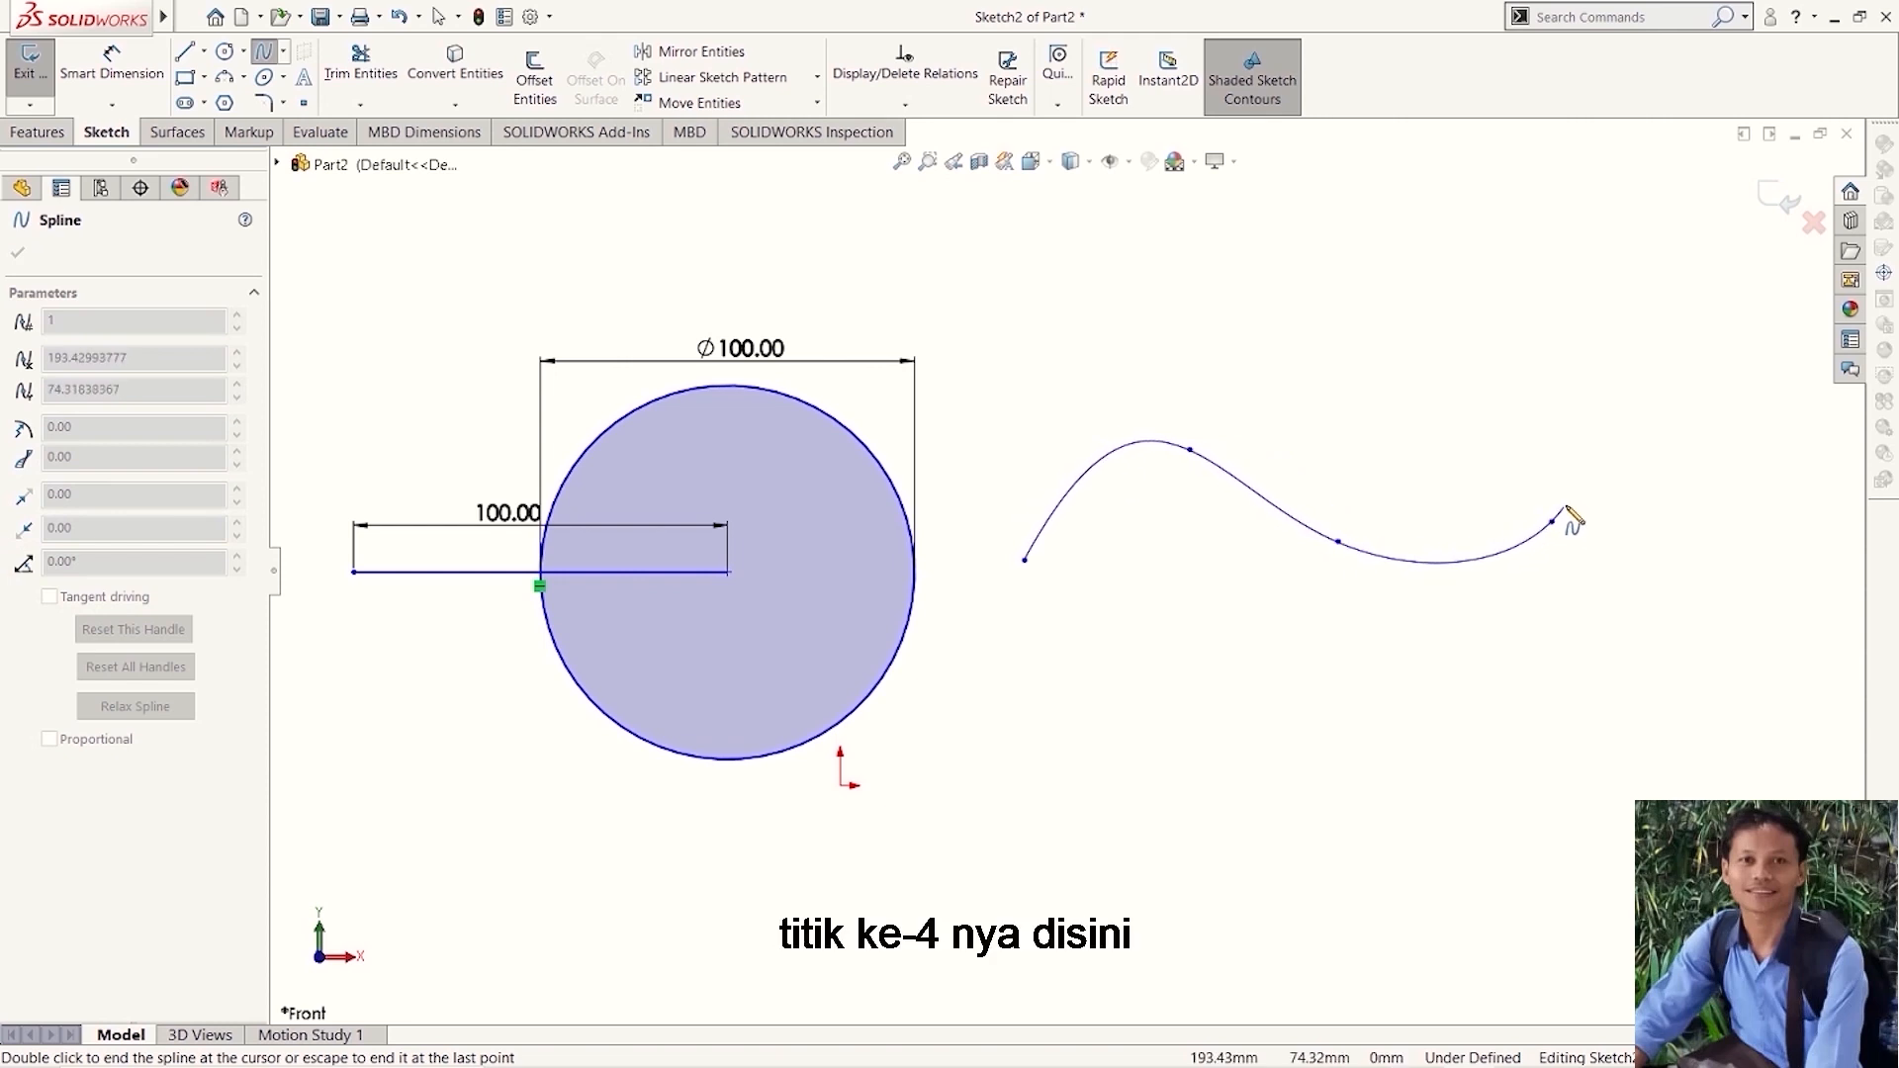
pyautogui.click(1651, 467)
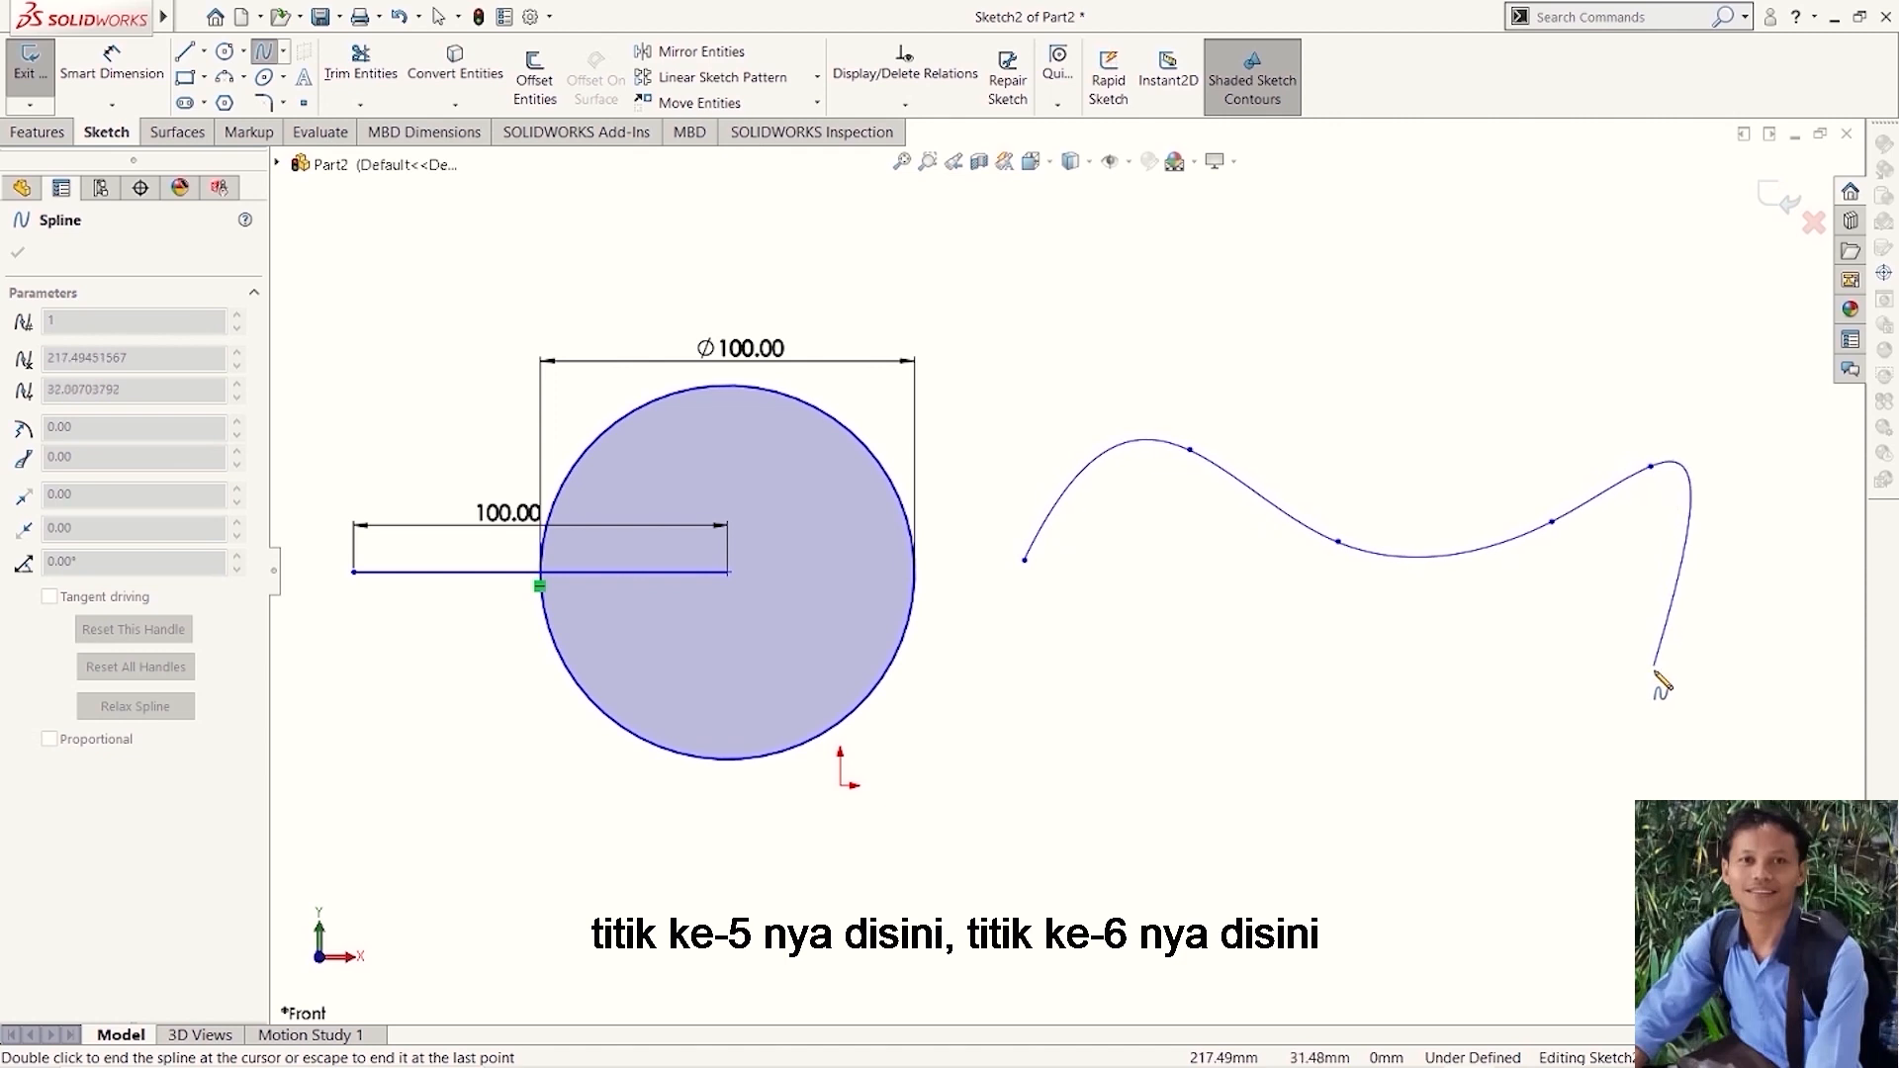
pyautogui.click(1670, 698)
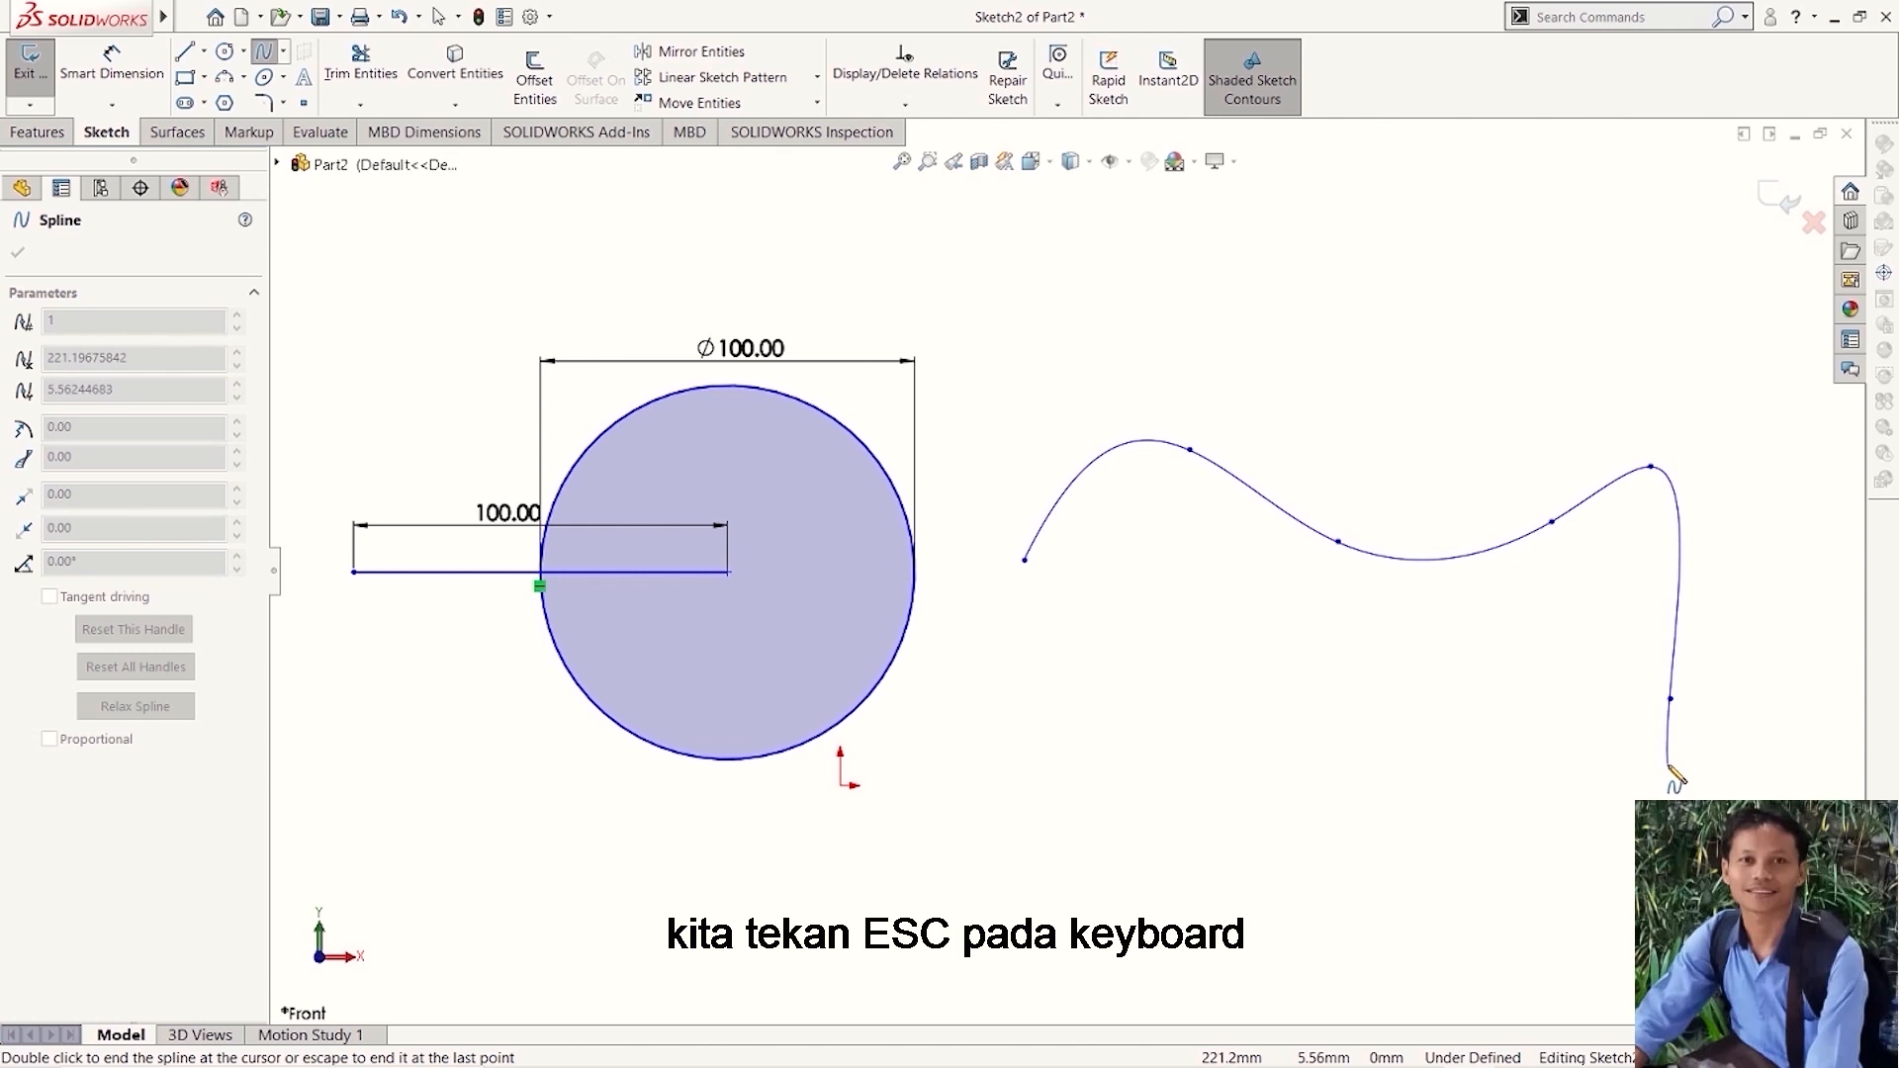
pyautogui.press('Escape')
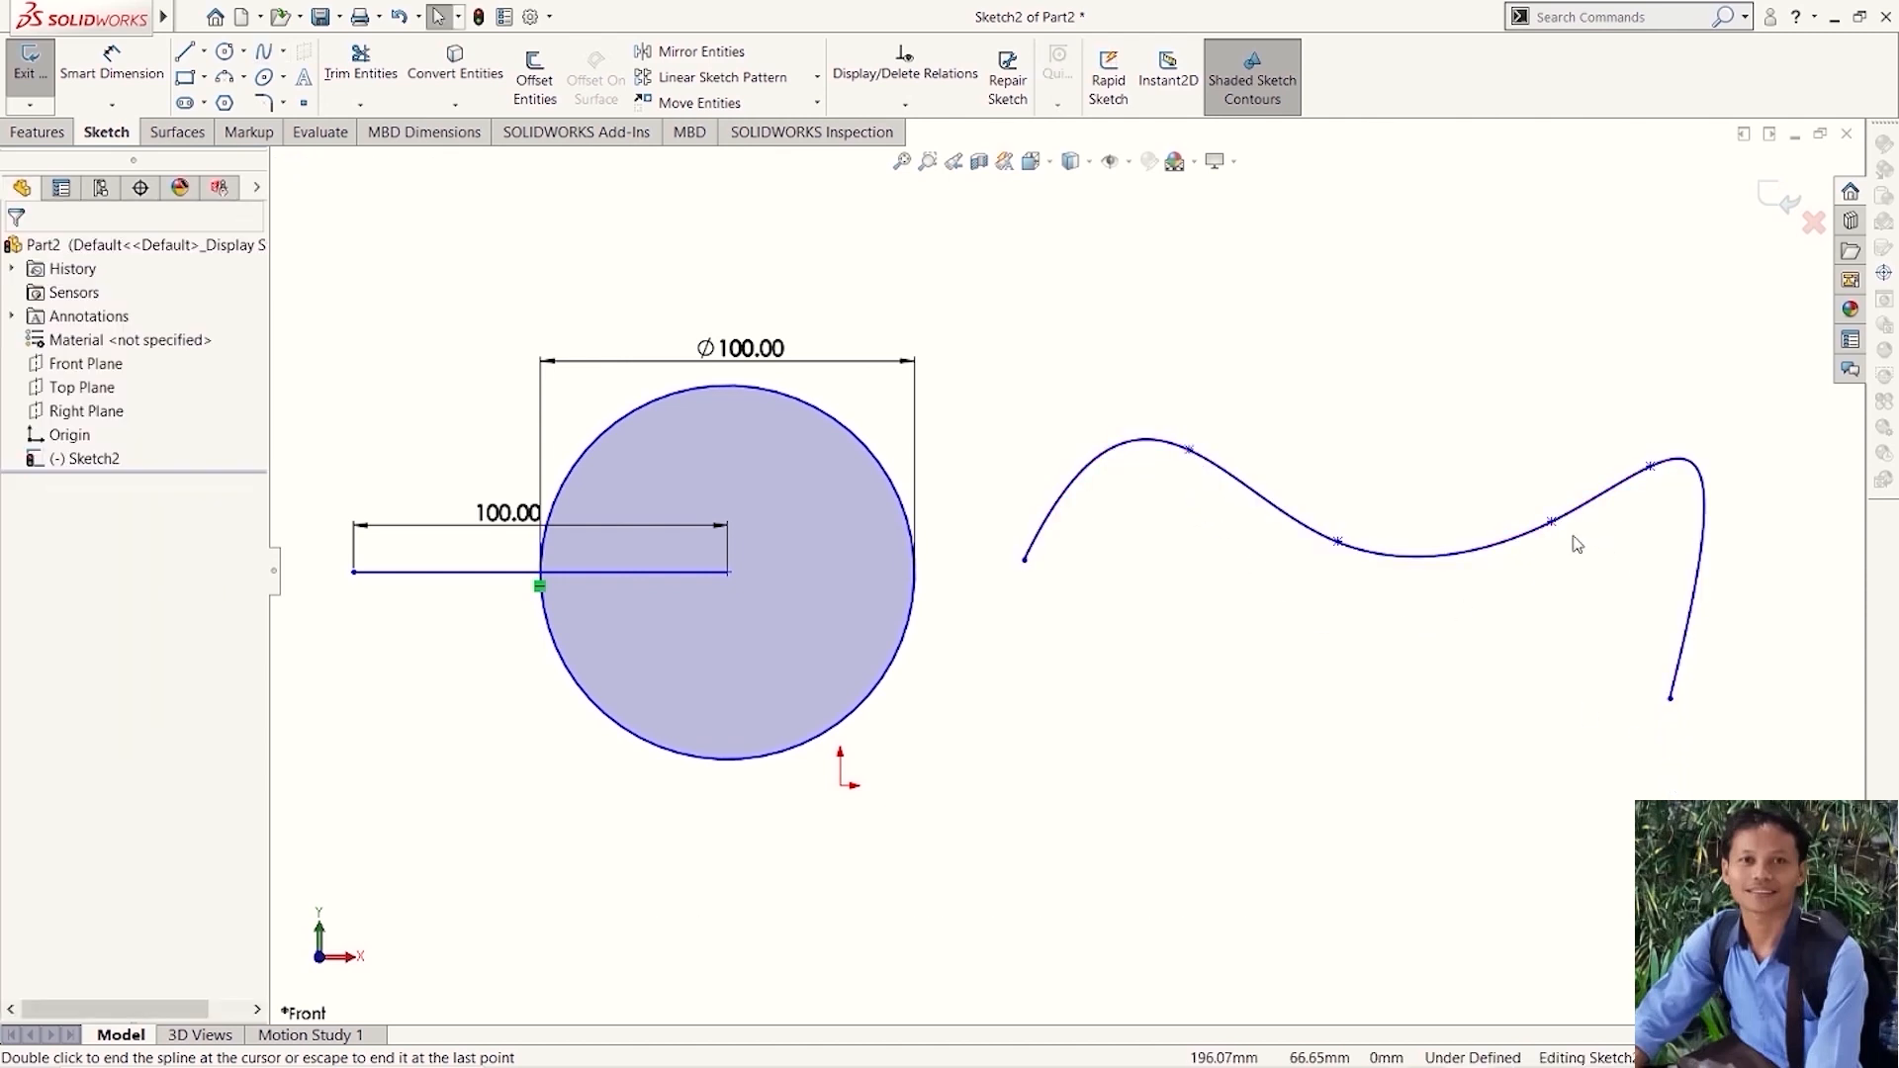
# - Reshape the spline by moving its second point to about (118, 34), its end point to about (254, 48) and its fourth to about (189, 38)
pyautogui.click(1191, 452)
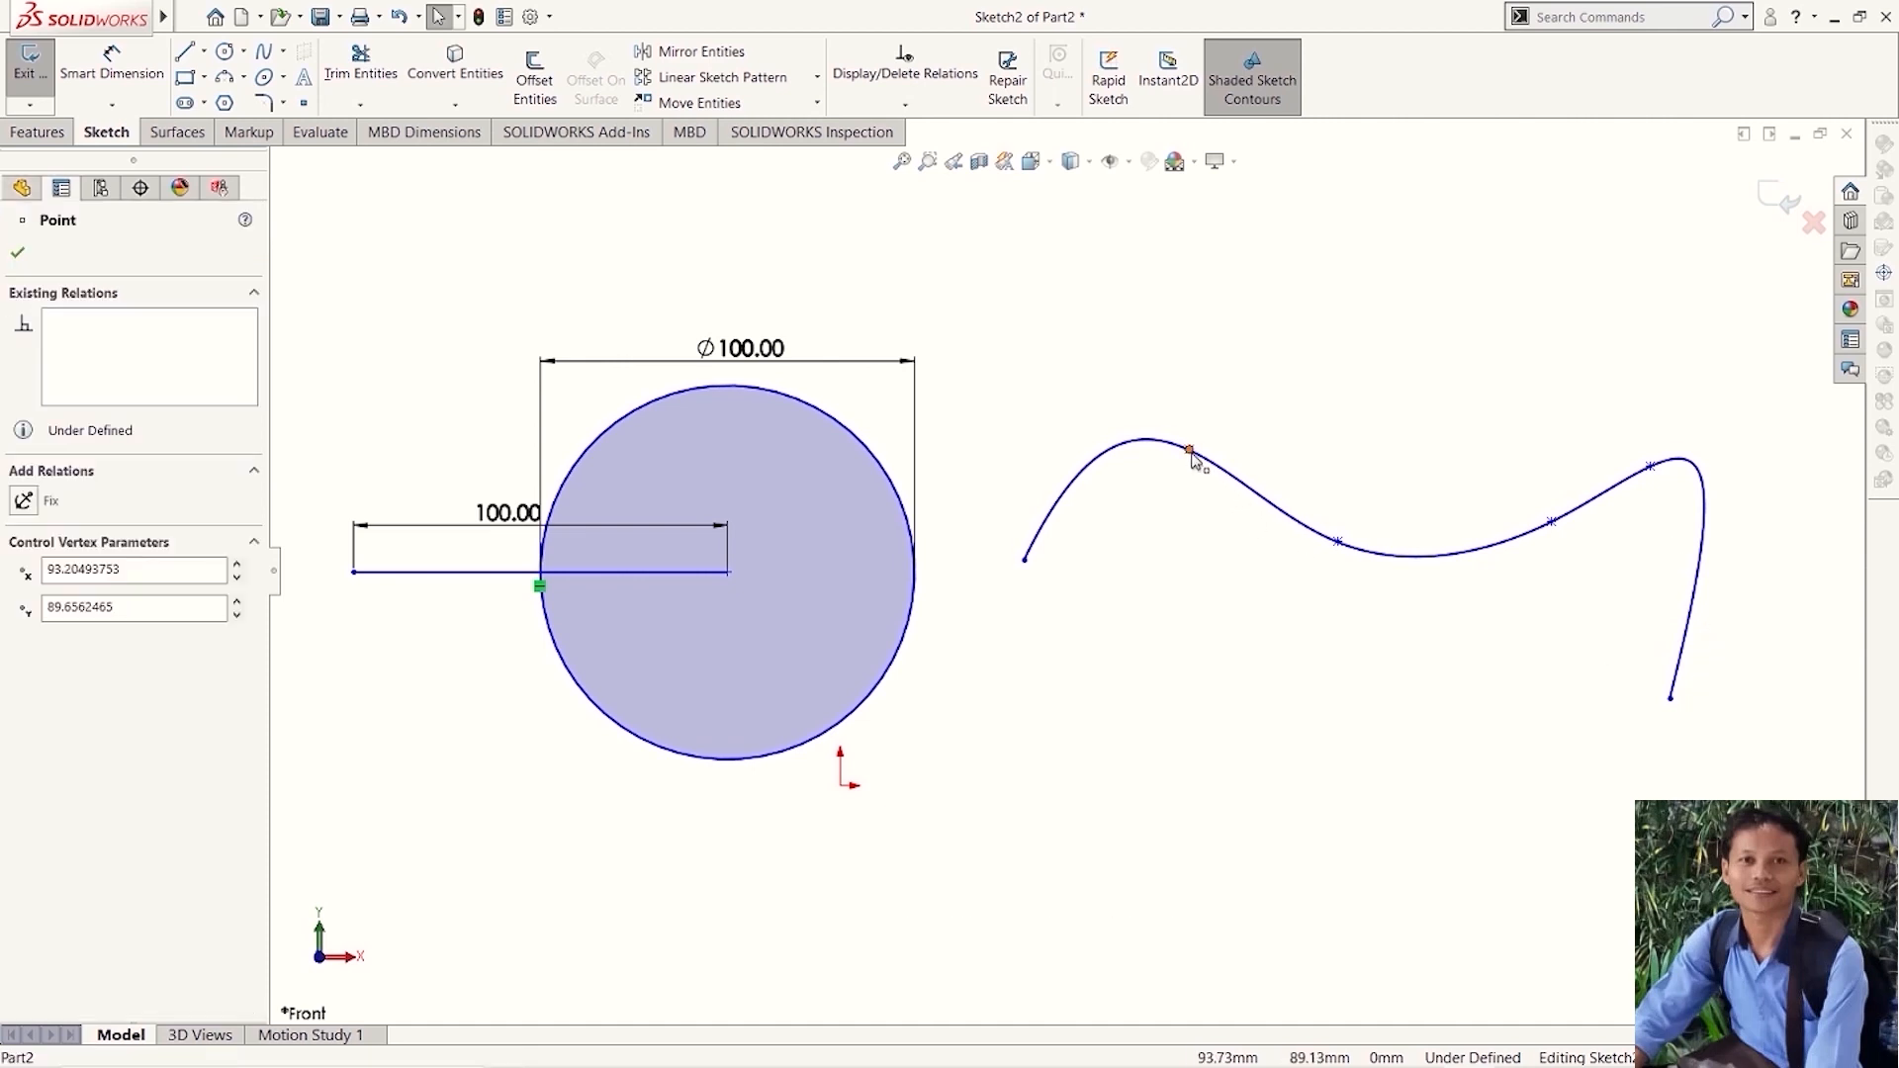
pyautogui.moveTo(1188, 471); pyautogui.dragTo(1284, 660)
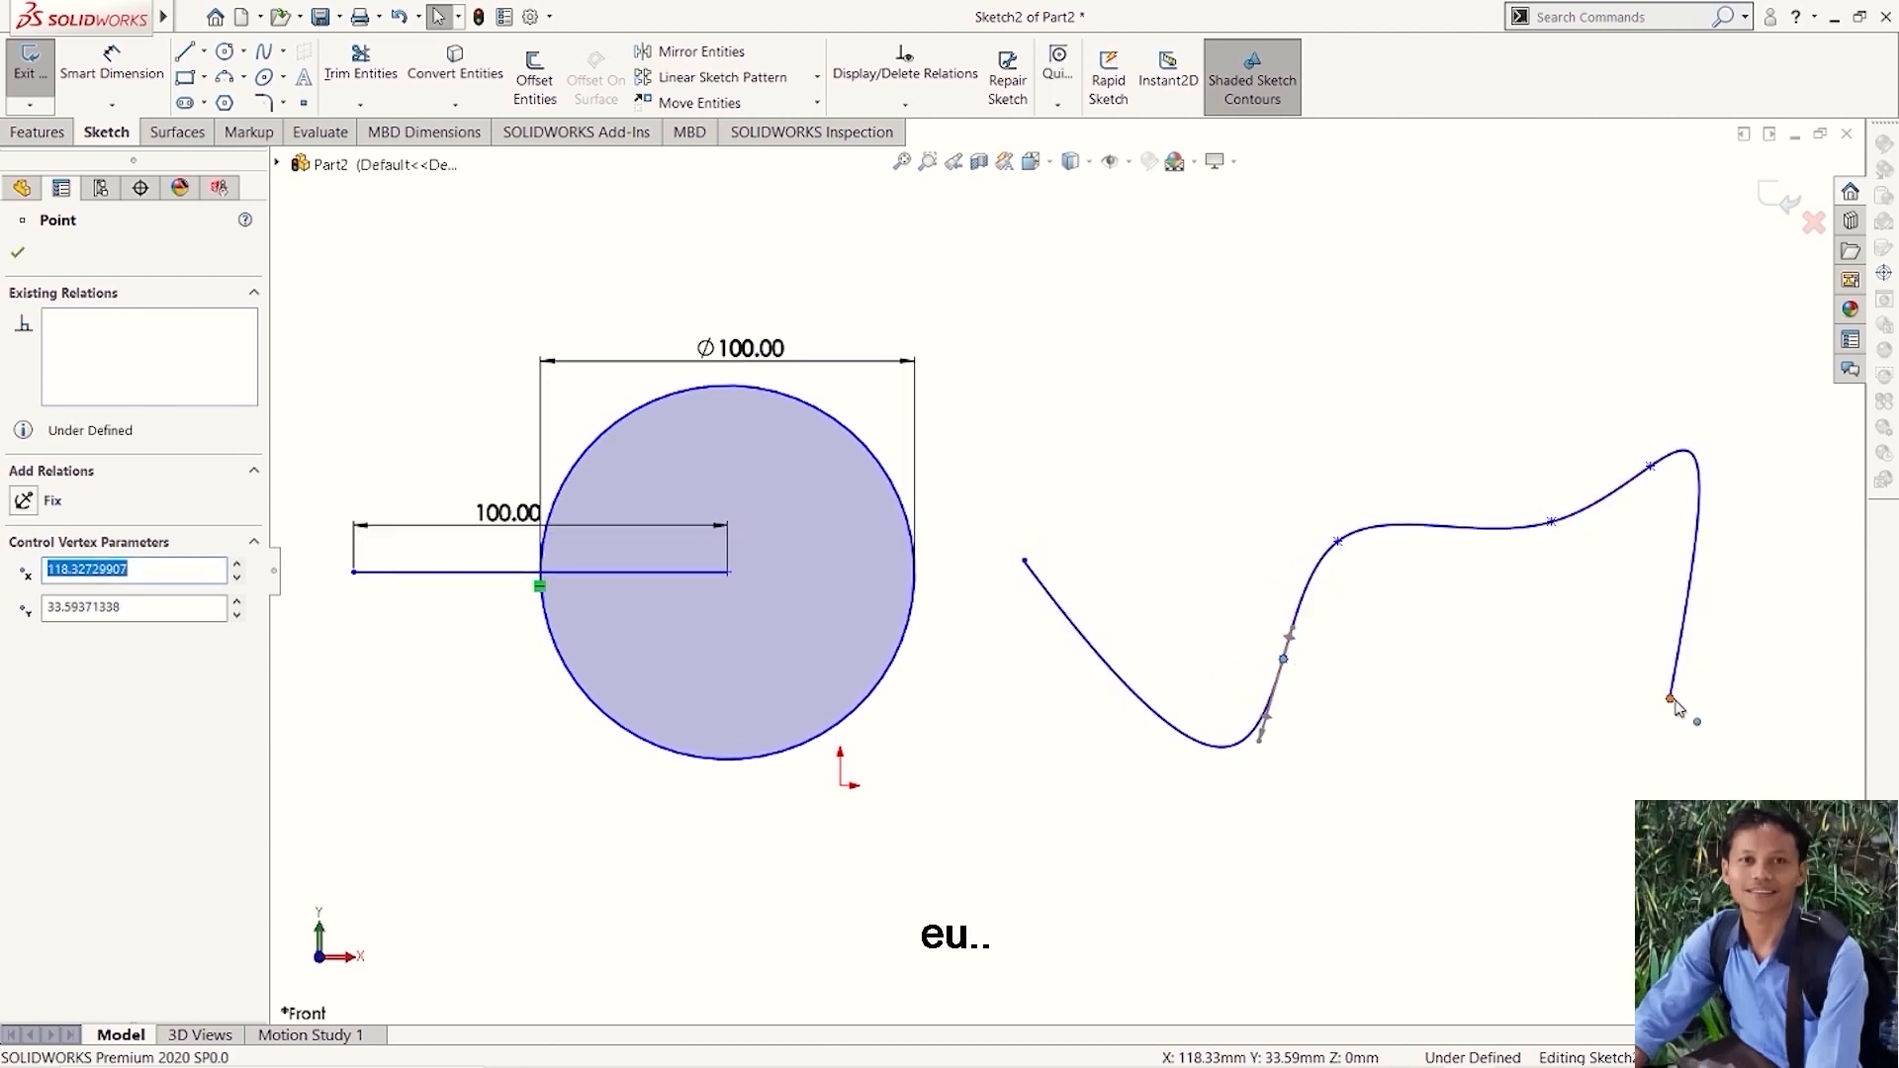
pyautogui.moveTo(1672, 699); pyautogui.dragTo(1790, 605)
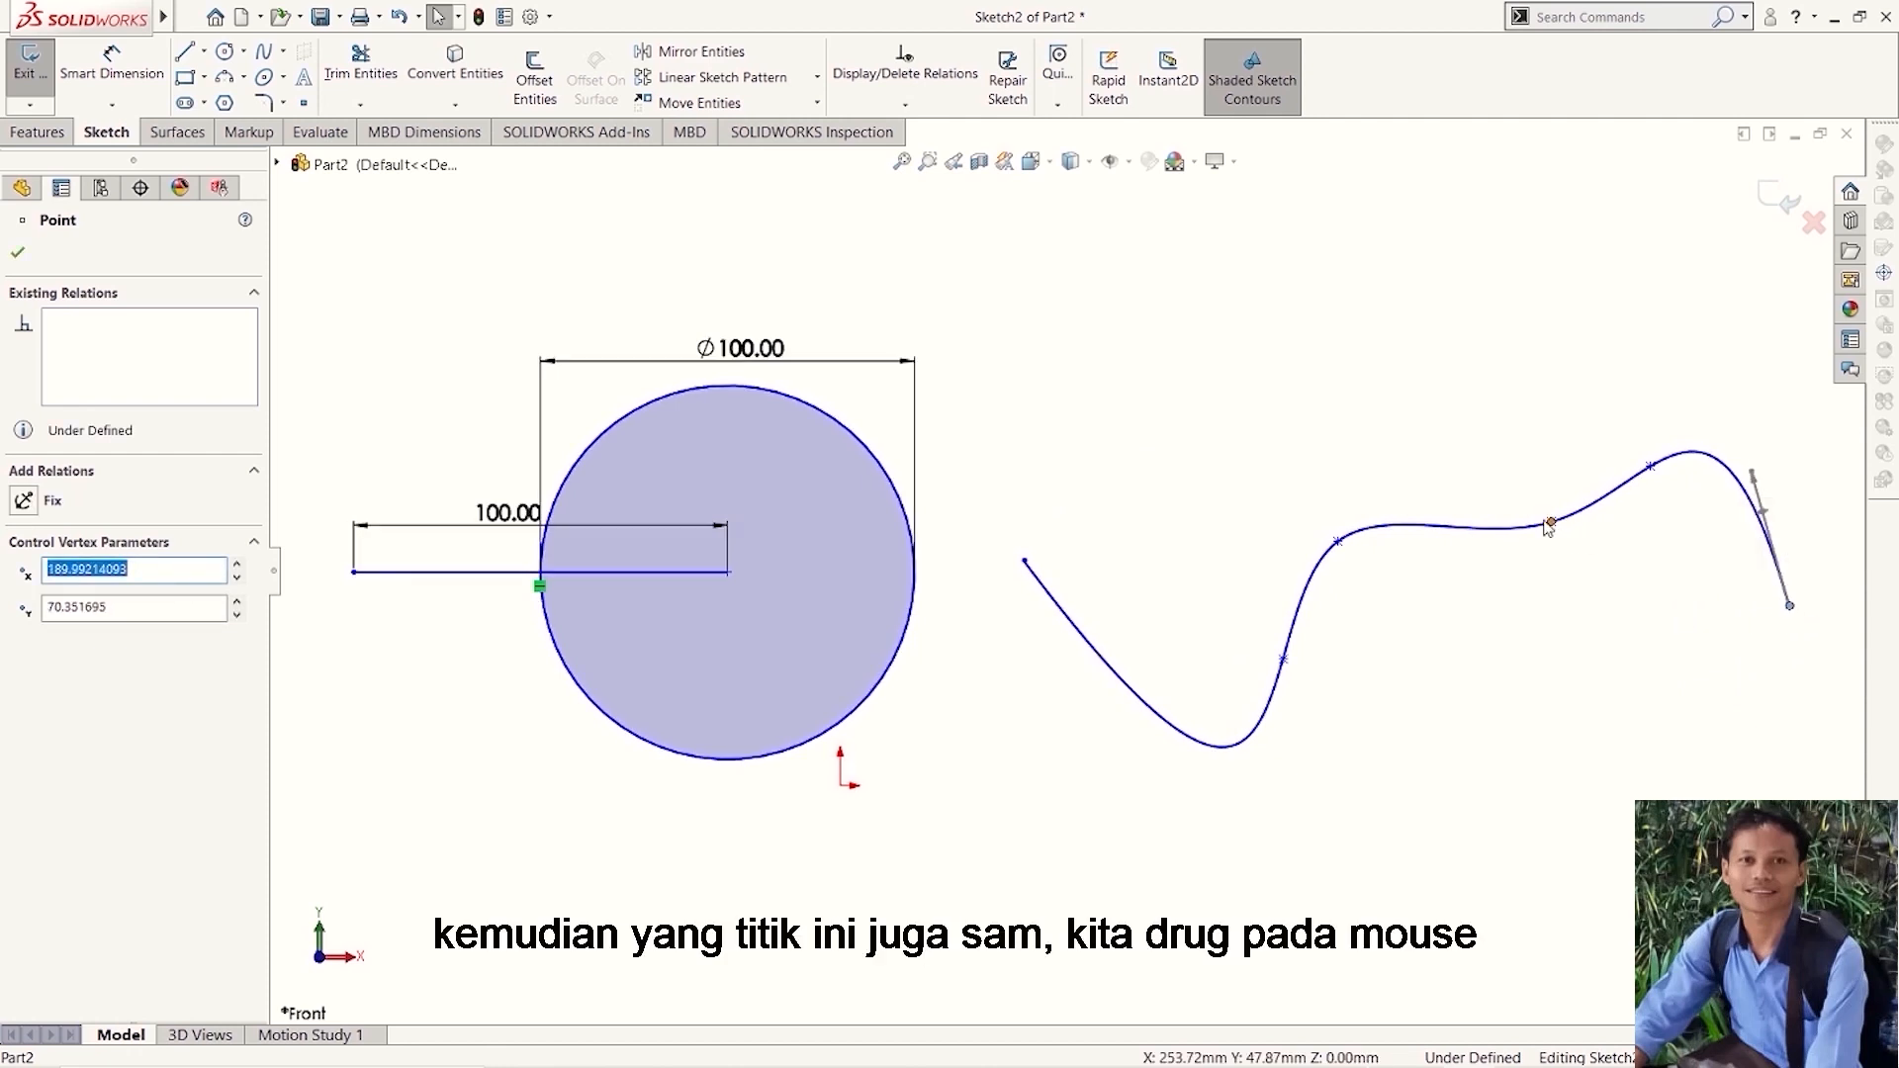
pyautogui.moveTo(1549, 526); pyautogui.dragTo(1550, 644)
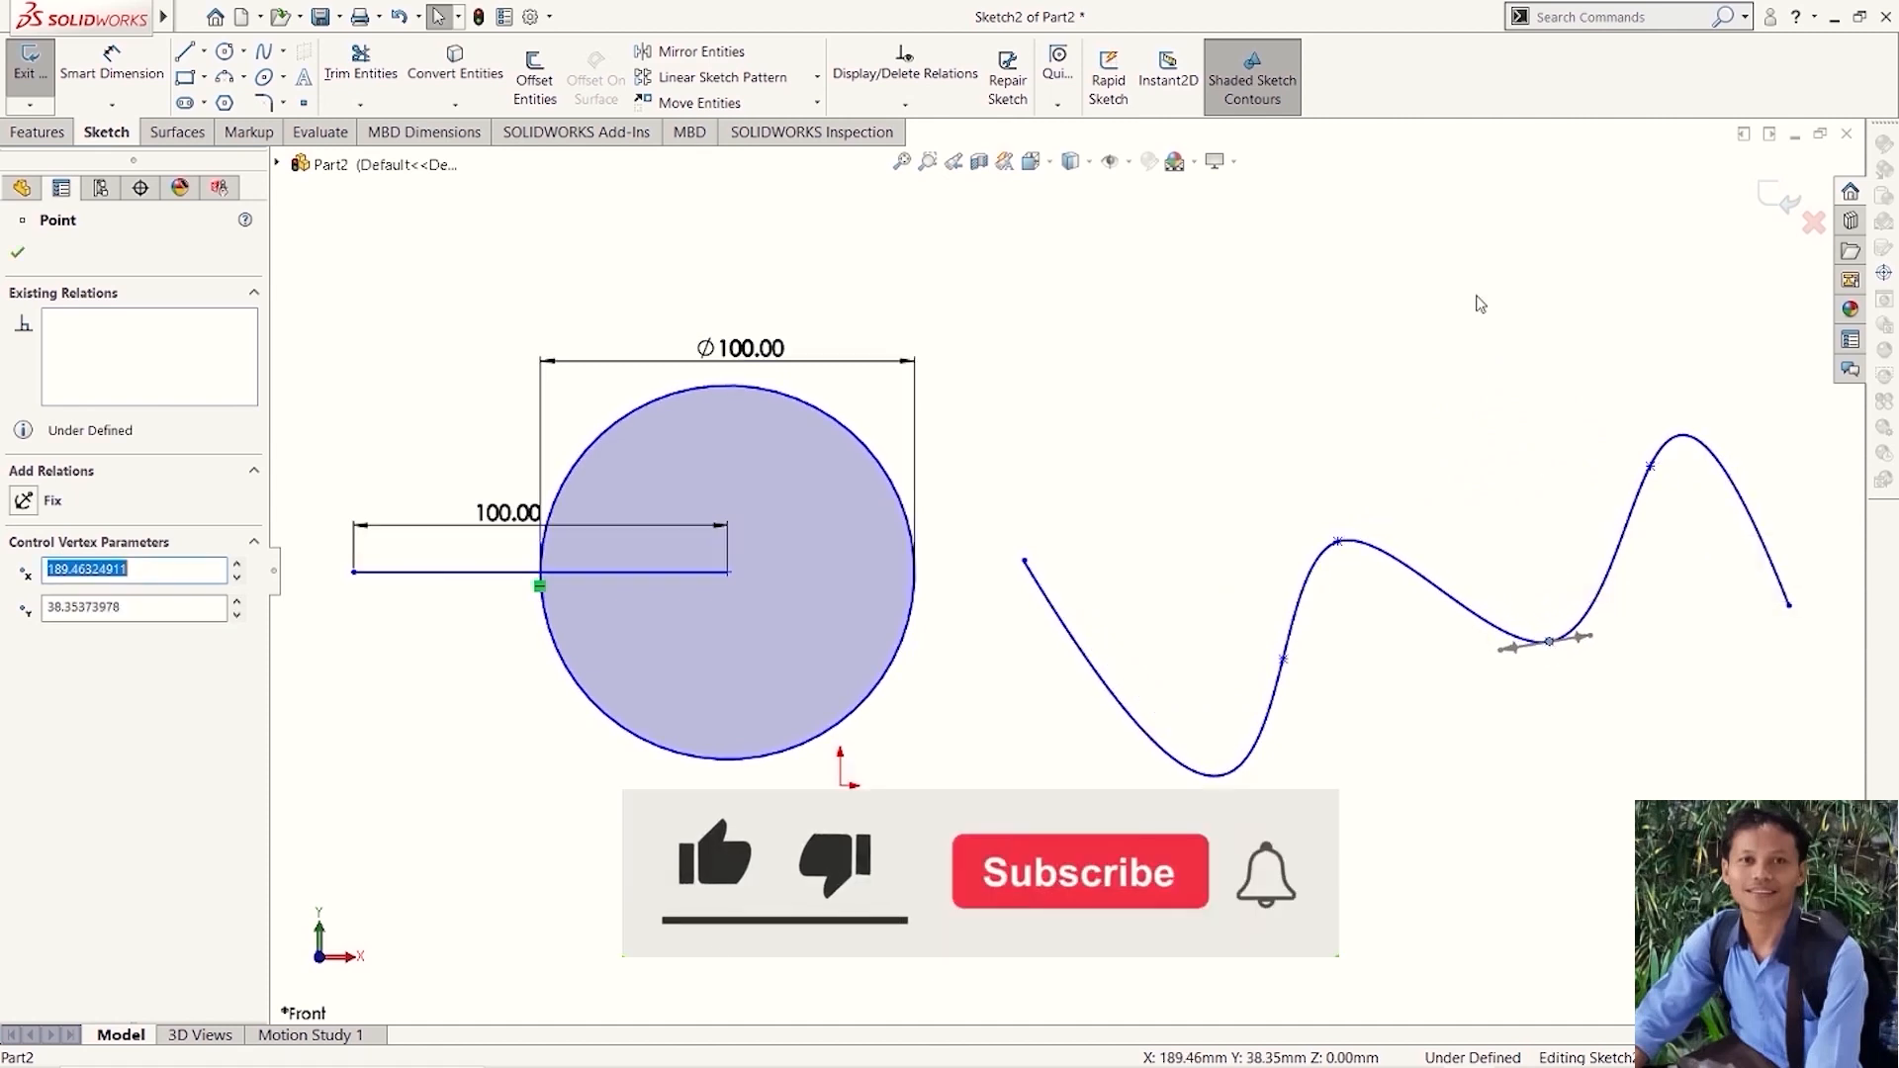
pyautogui.click(1444, 396)
# - Sketch a corner rectangle about 190 mm wide and 143 mm high to the right of the spline
pyautogui.scroll(4, 1406, 395)
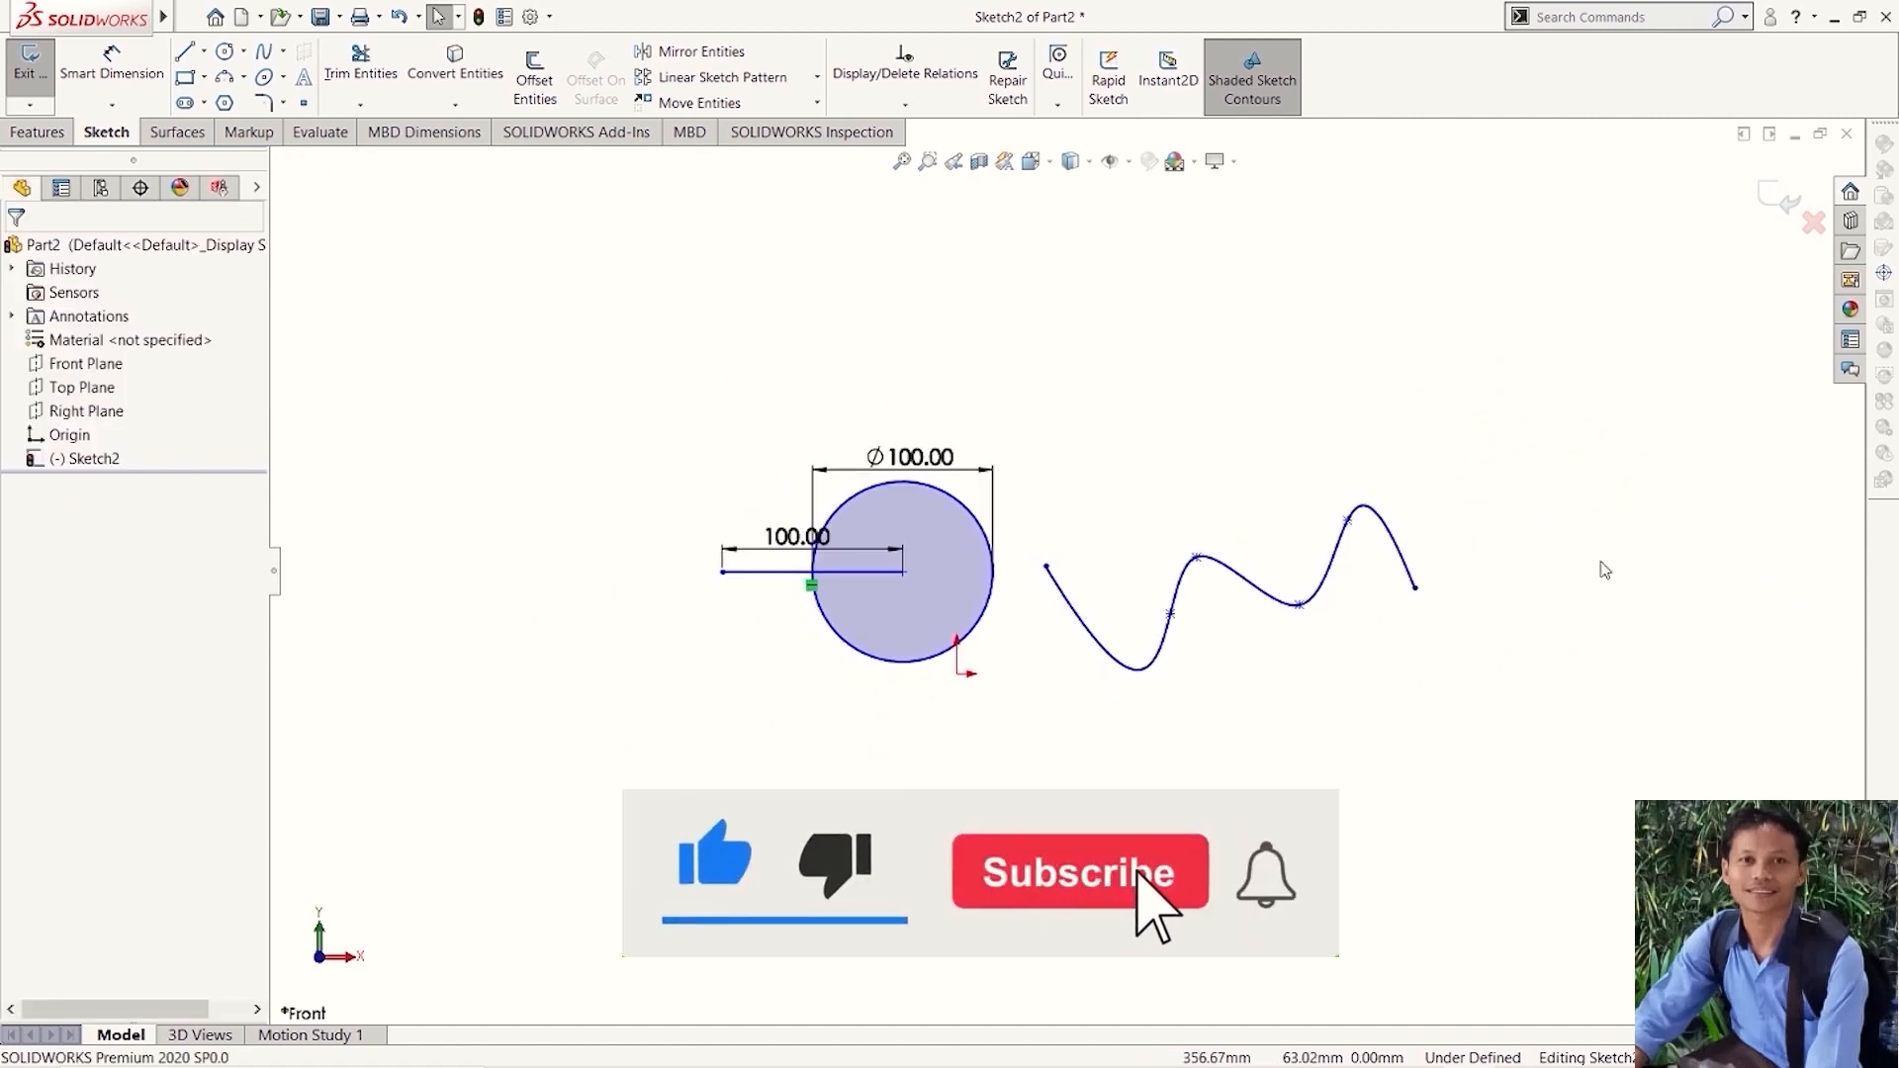
pyautogui.scroll(-1, 1602, 564)
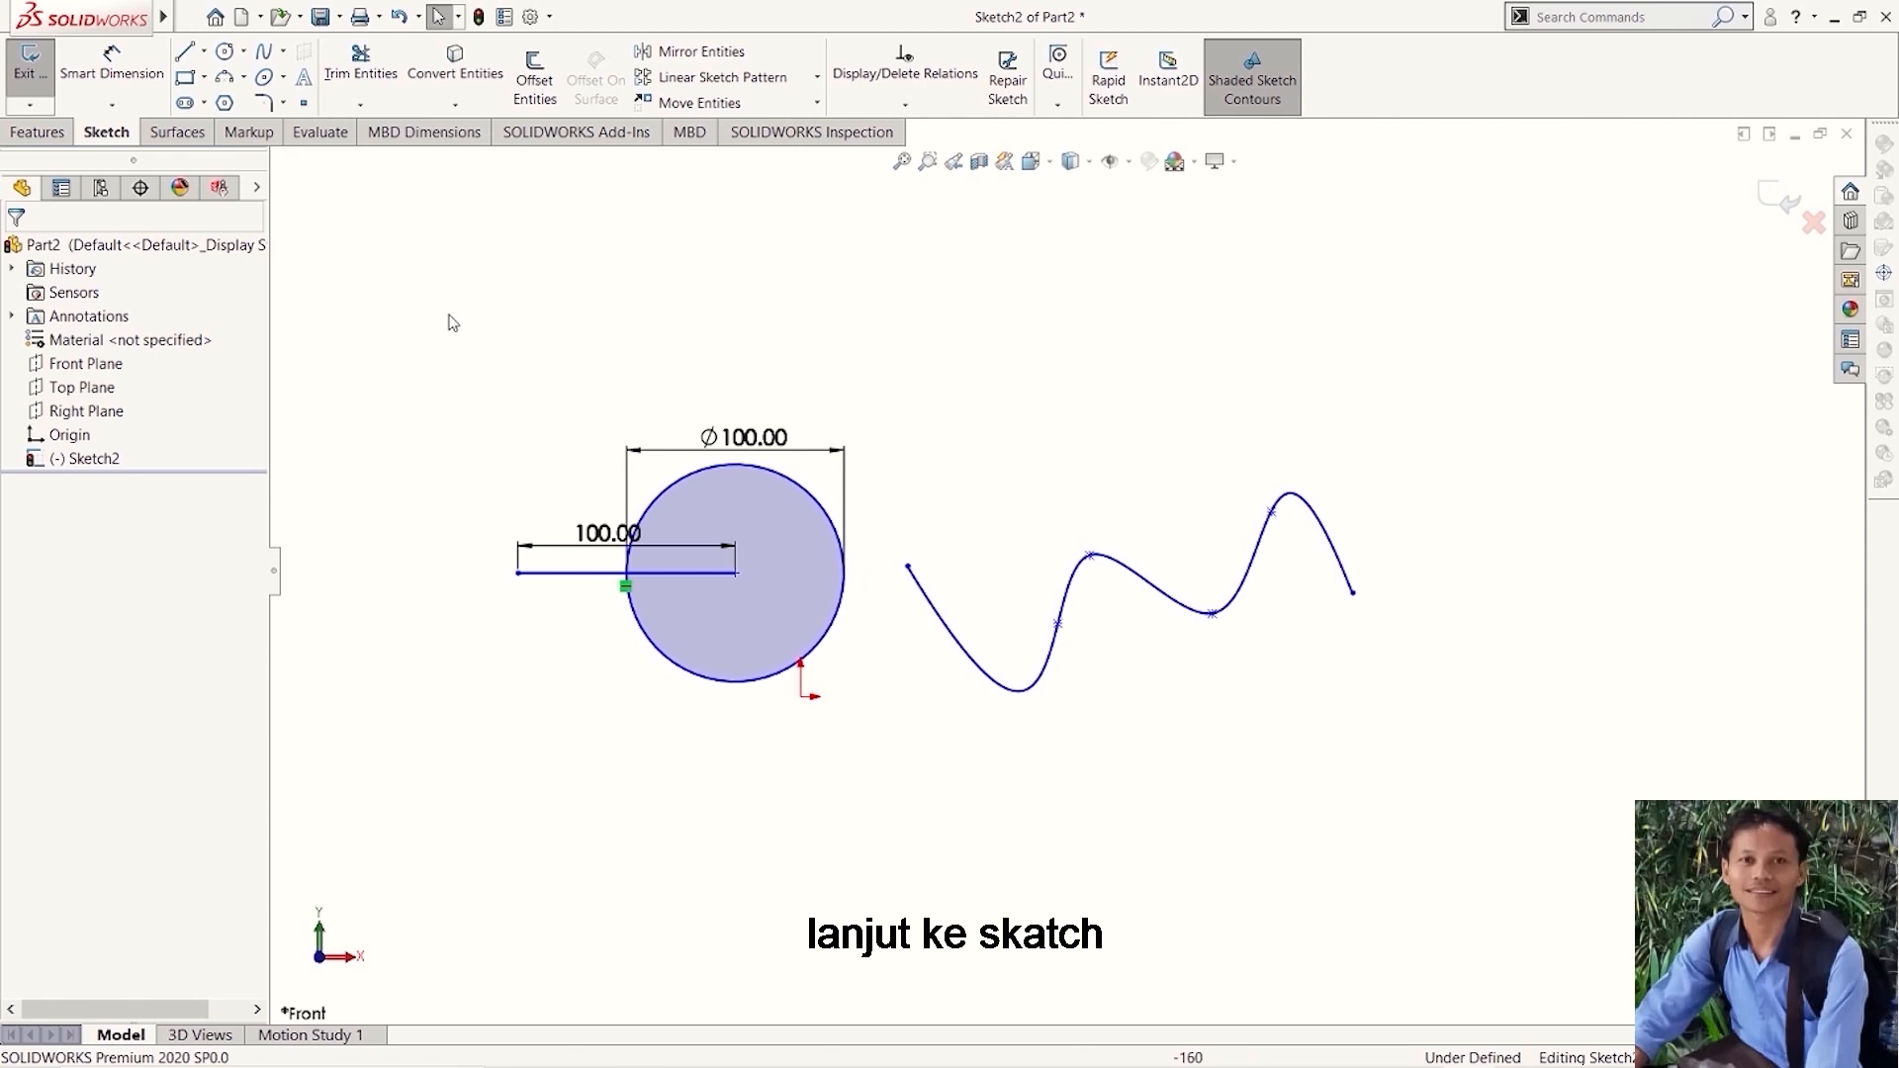
pyautogui.click(184, 78)
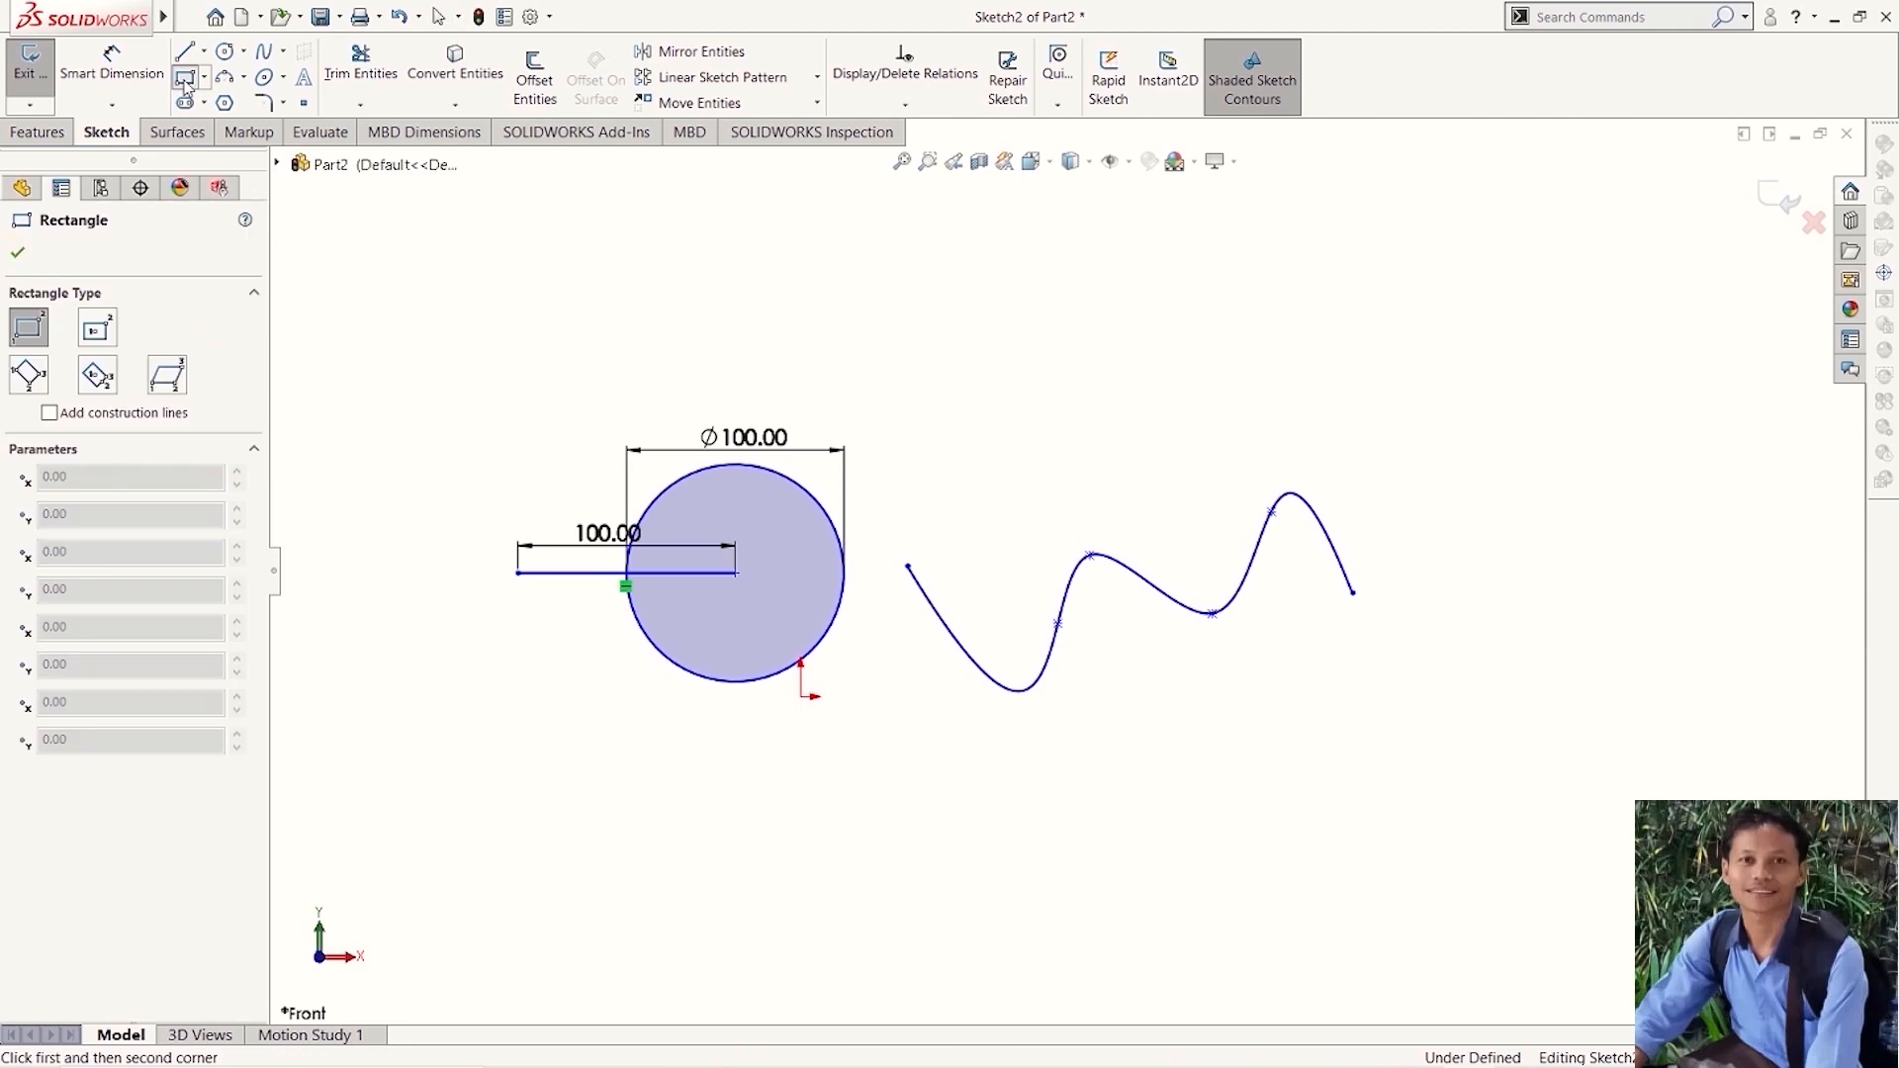
pyautogui.scroll(4, 1107, 395)
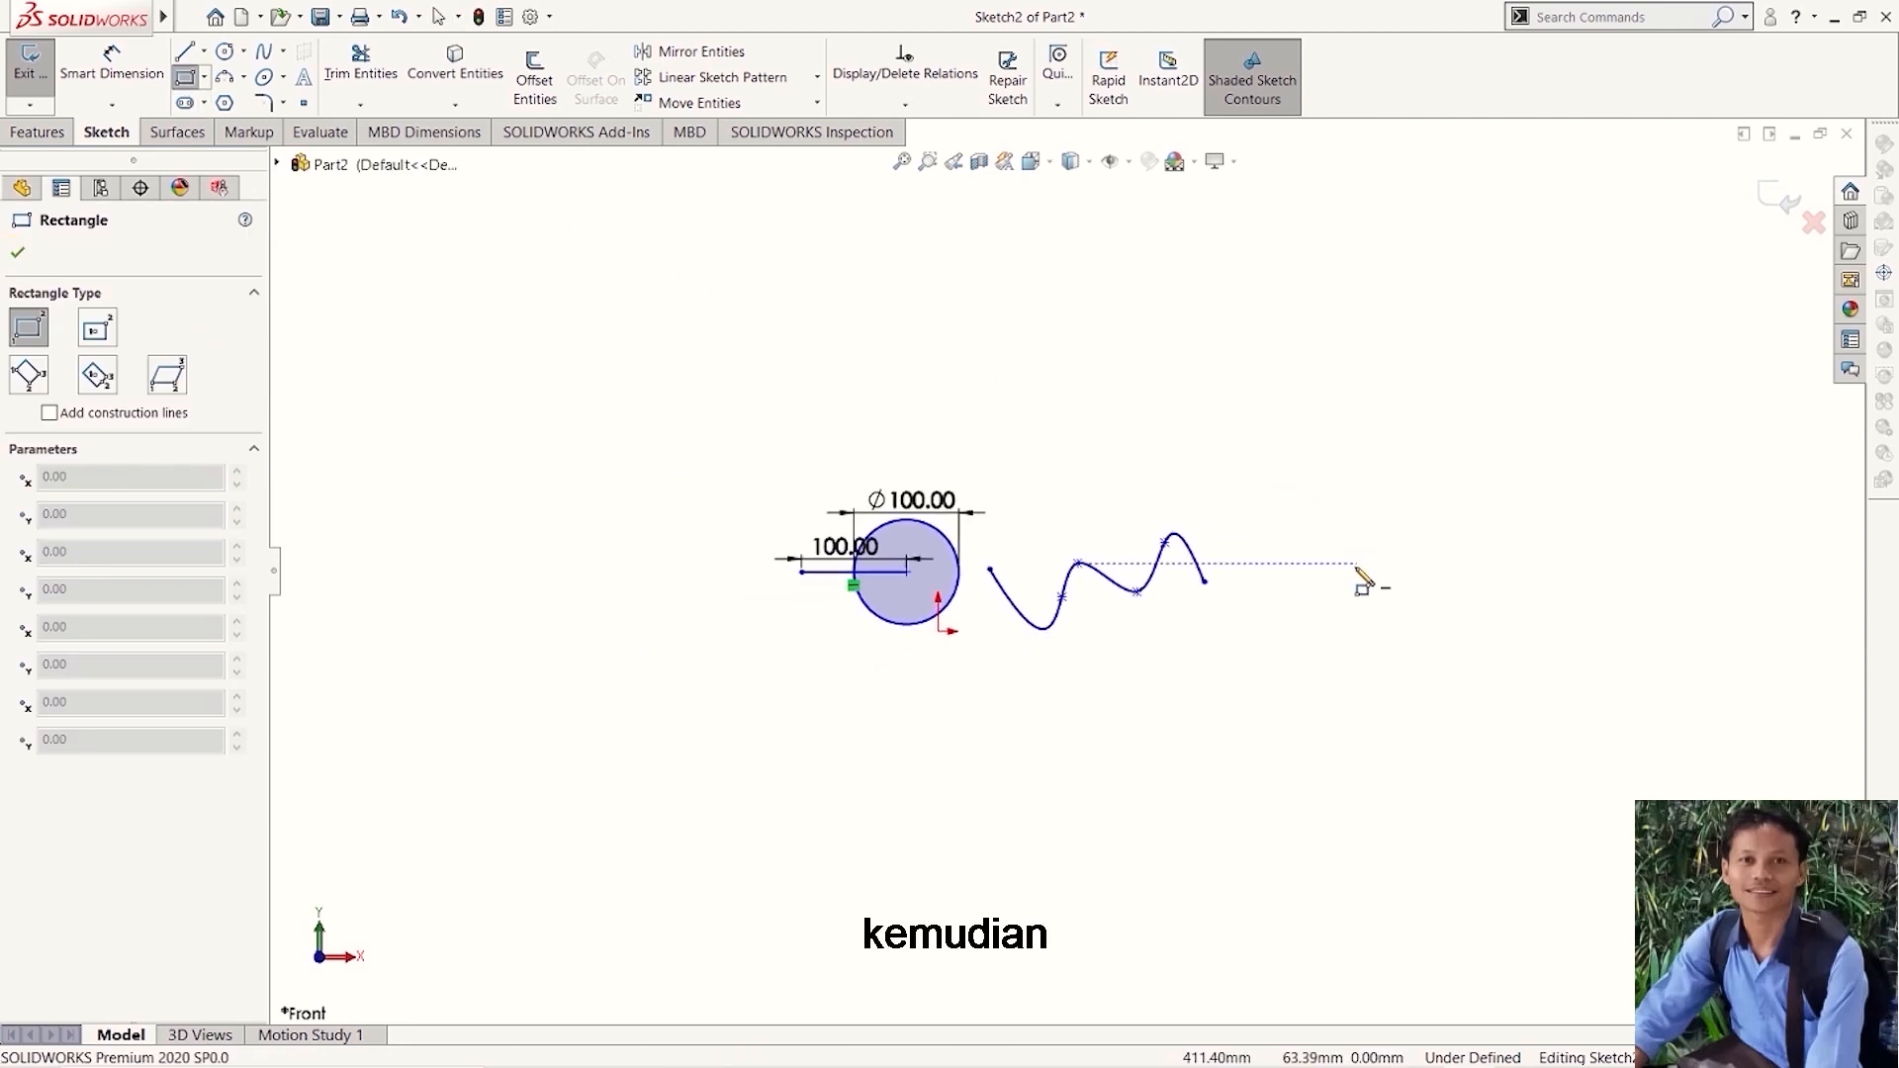
pyautogui.scroll(-2, 1361, 571)
pyautogui.click(1169, 409)
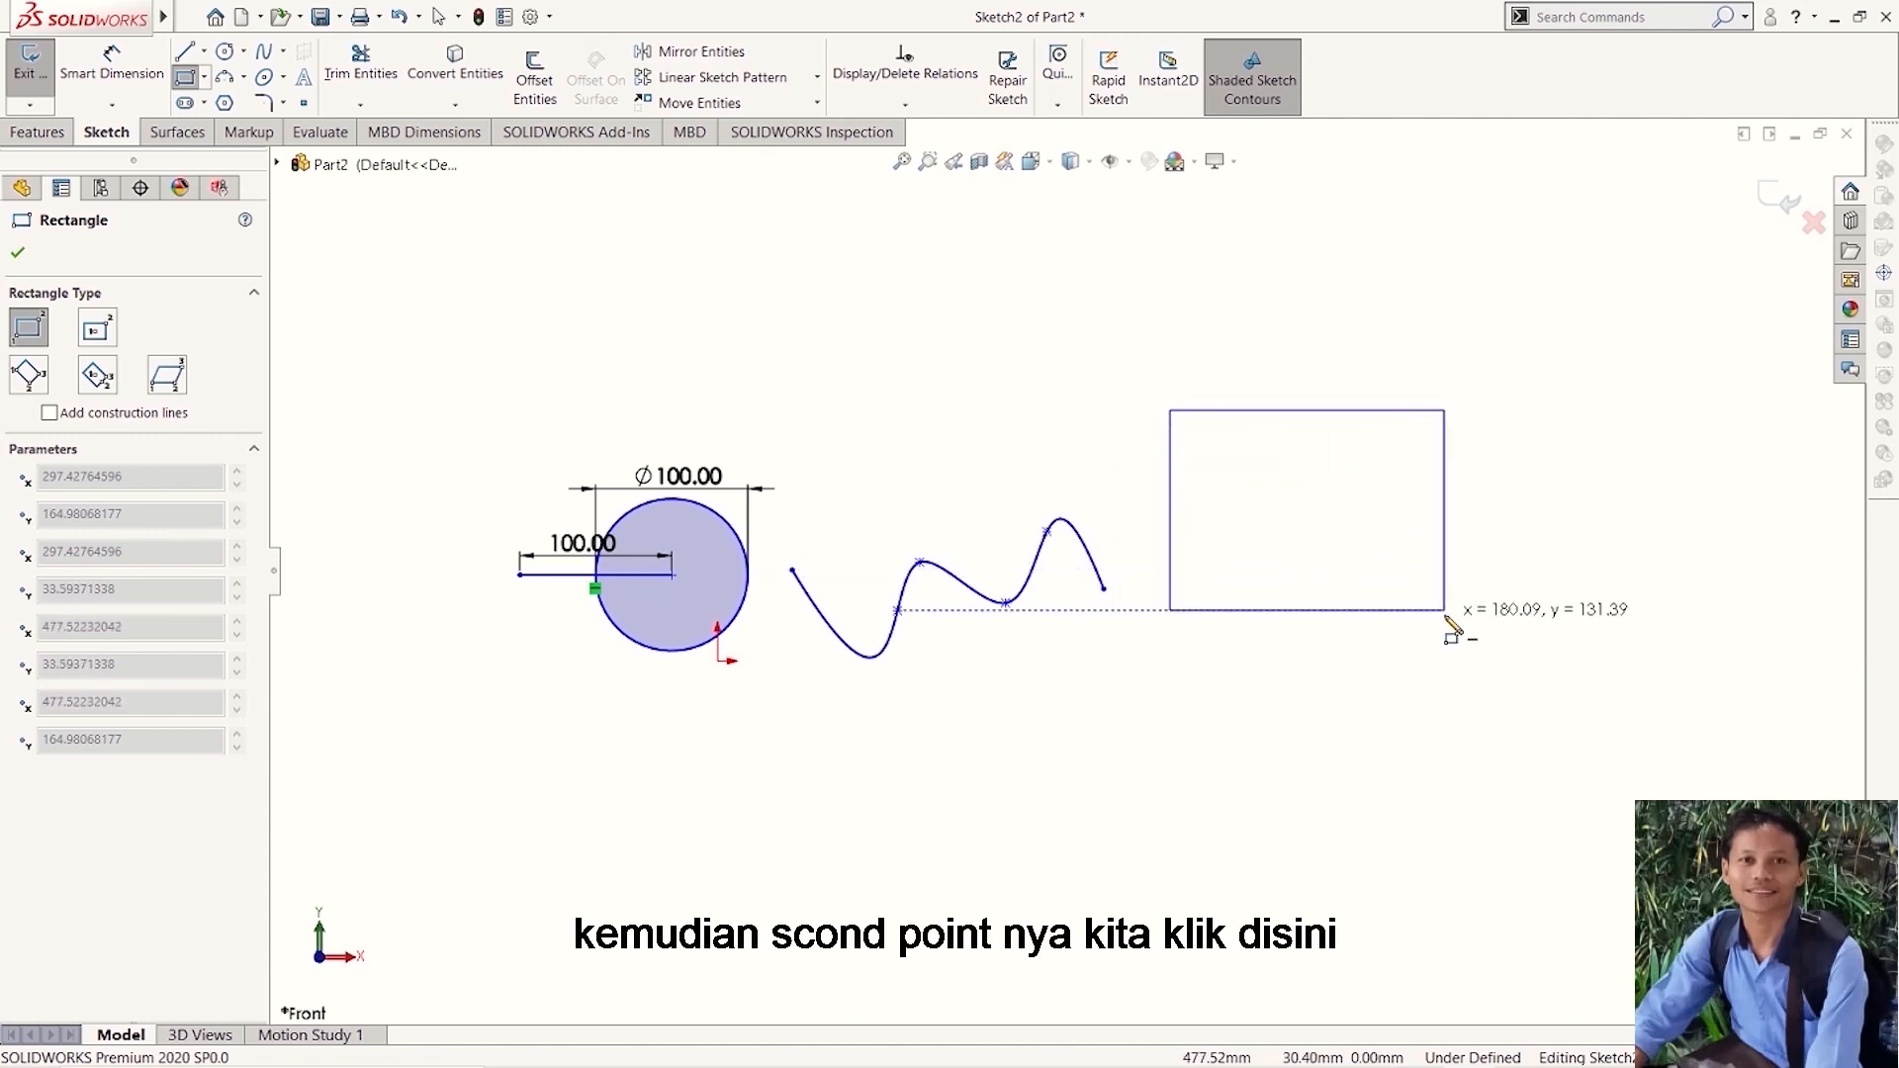
pyautogui.click(1460, 627)
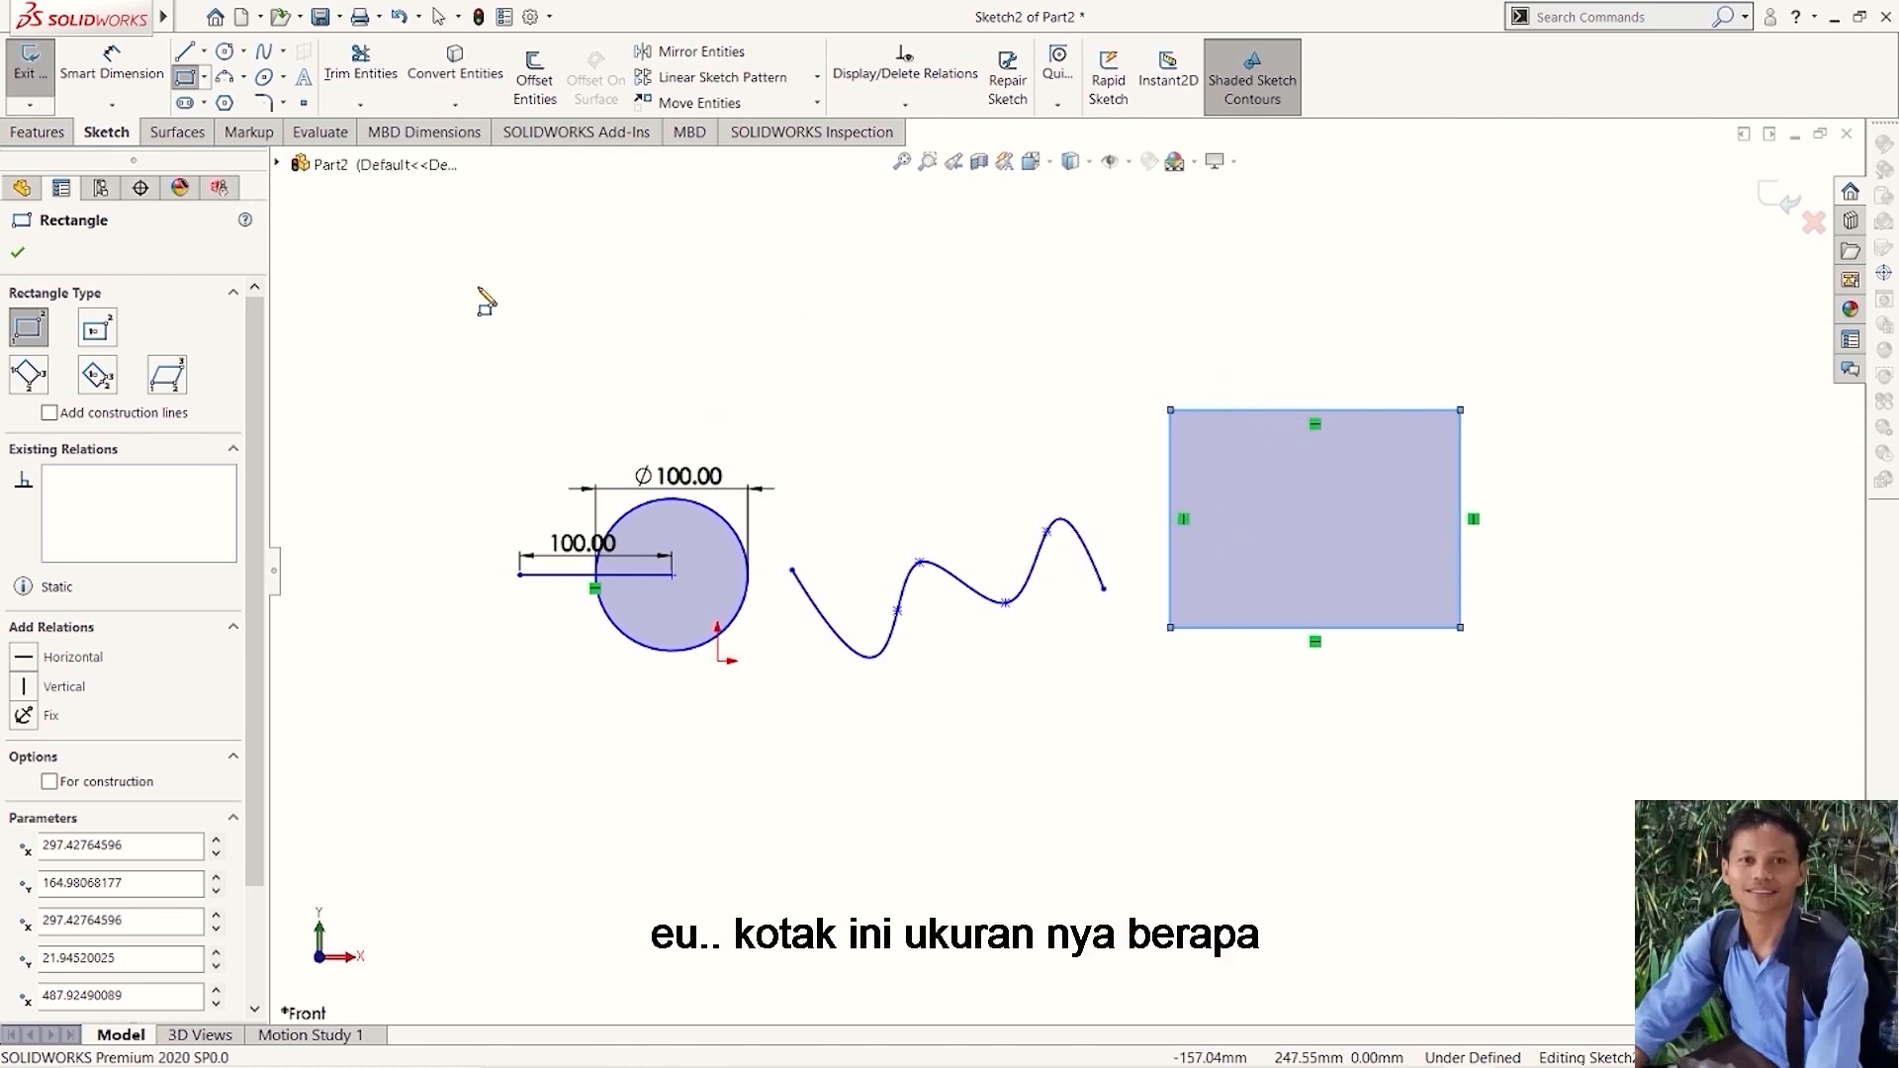
# - Dimension the rectangle's top edge, placing the dimension above it, and set the width to 100 mm
pyautogui.click(115, 71)
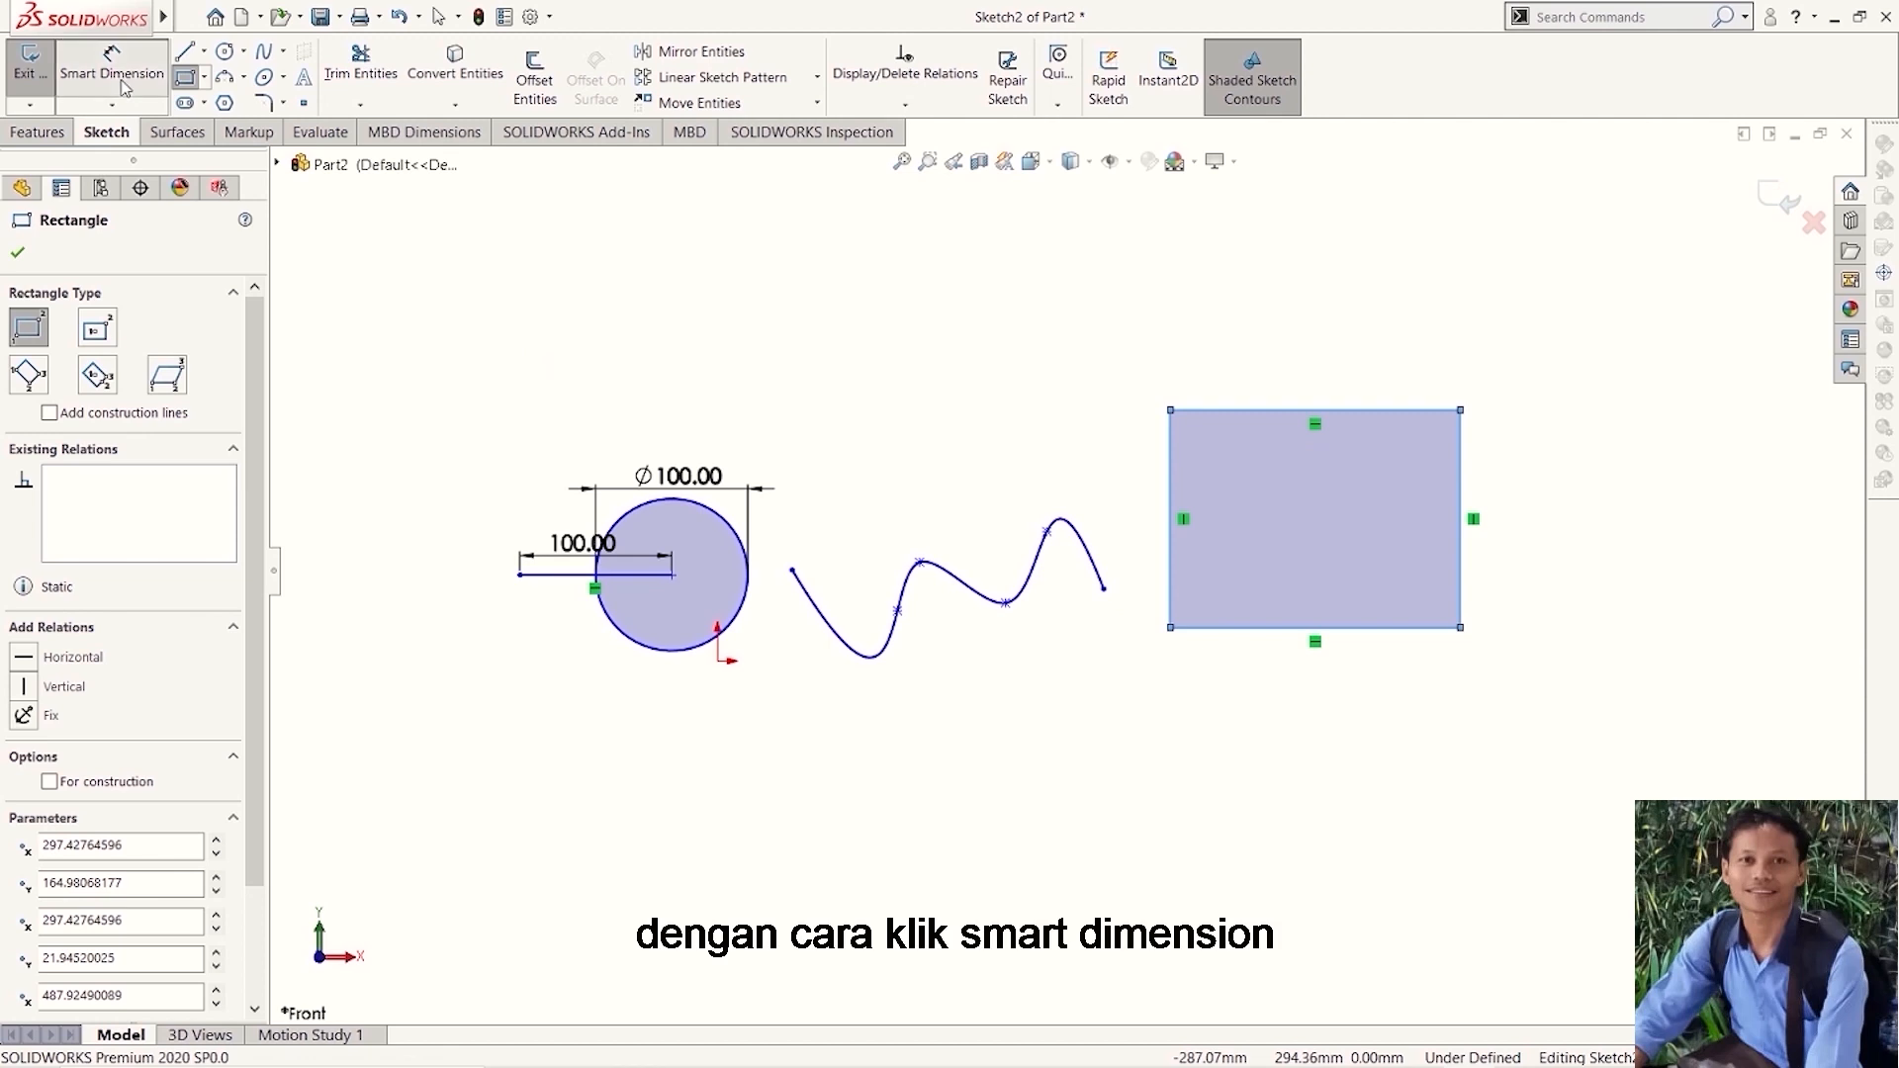
pyautogui.click(1329, 412)
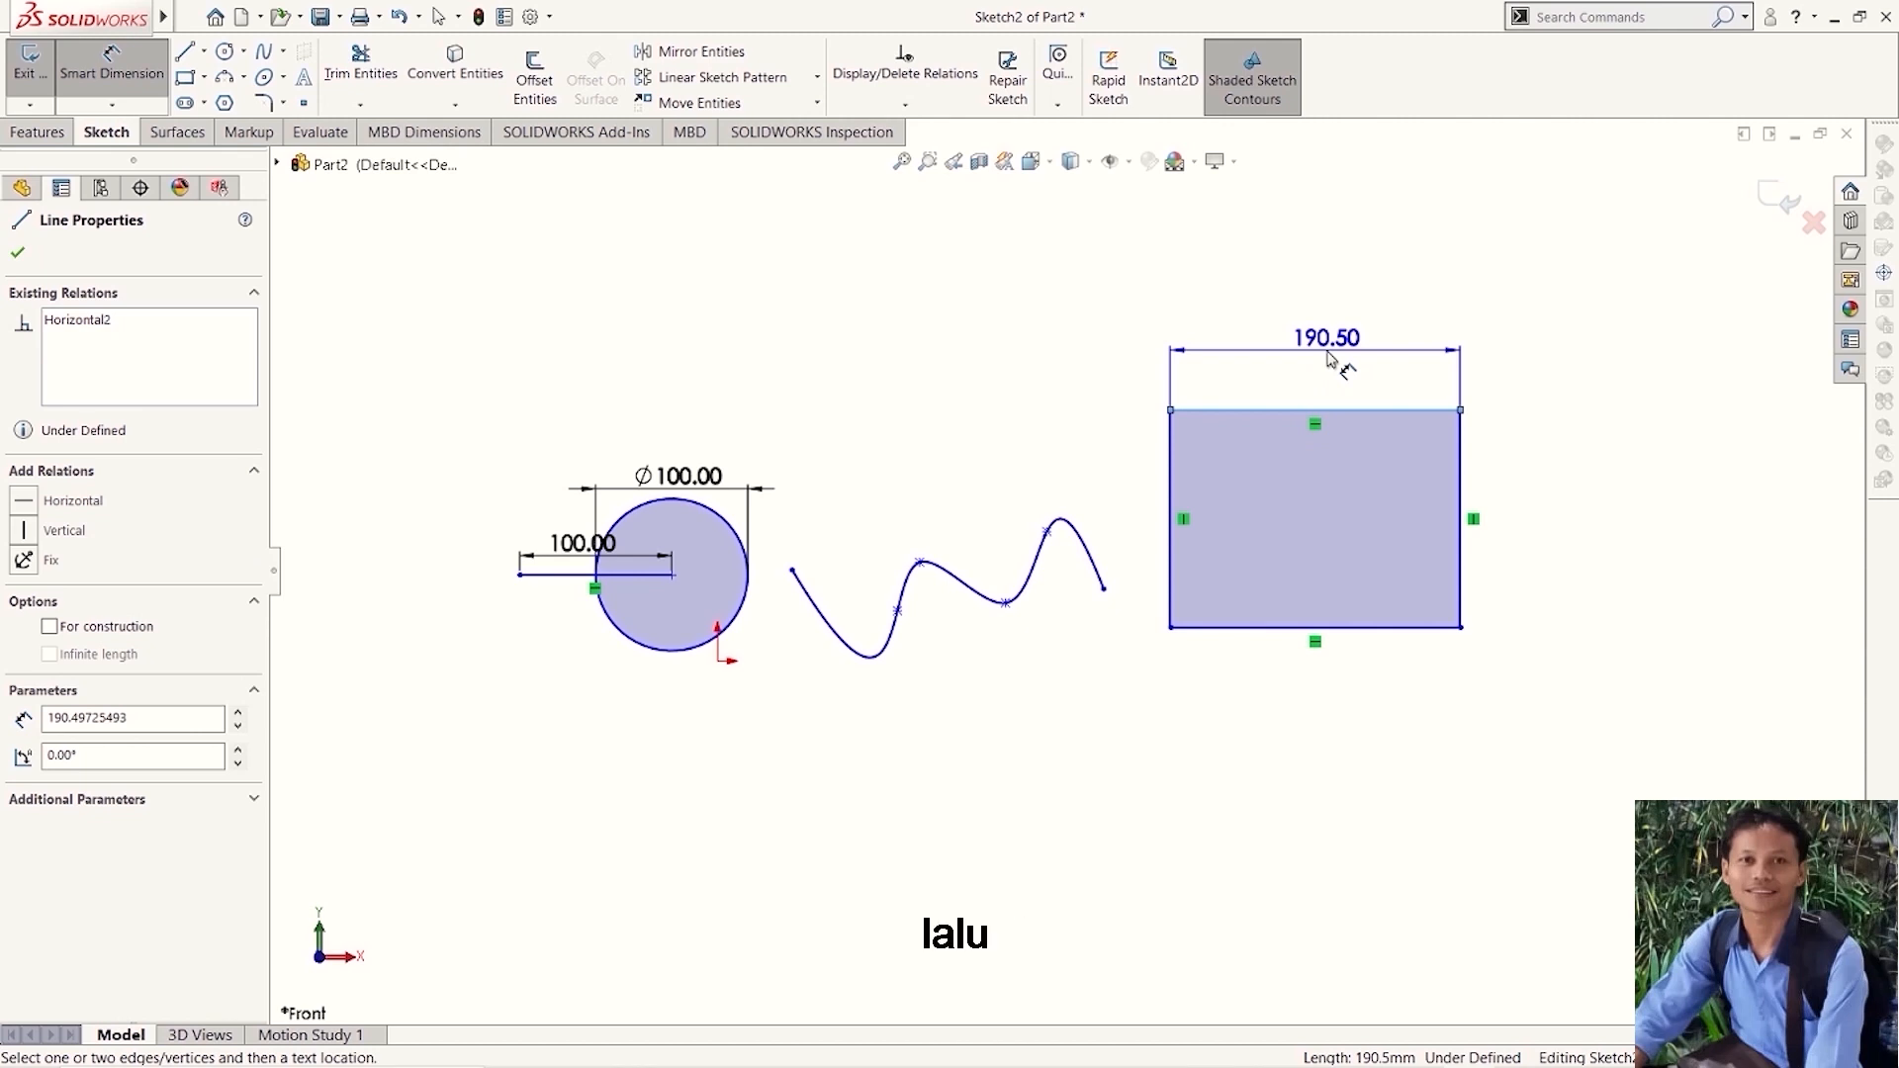
pyautogui.click(1330, 358)
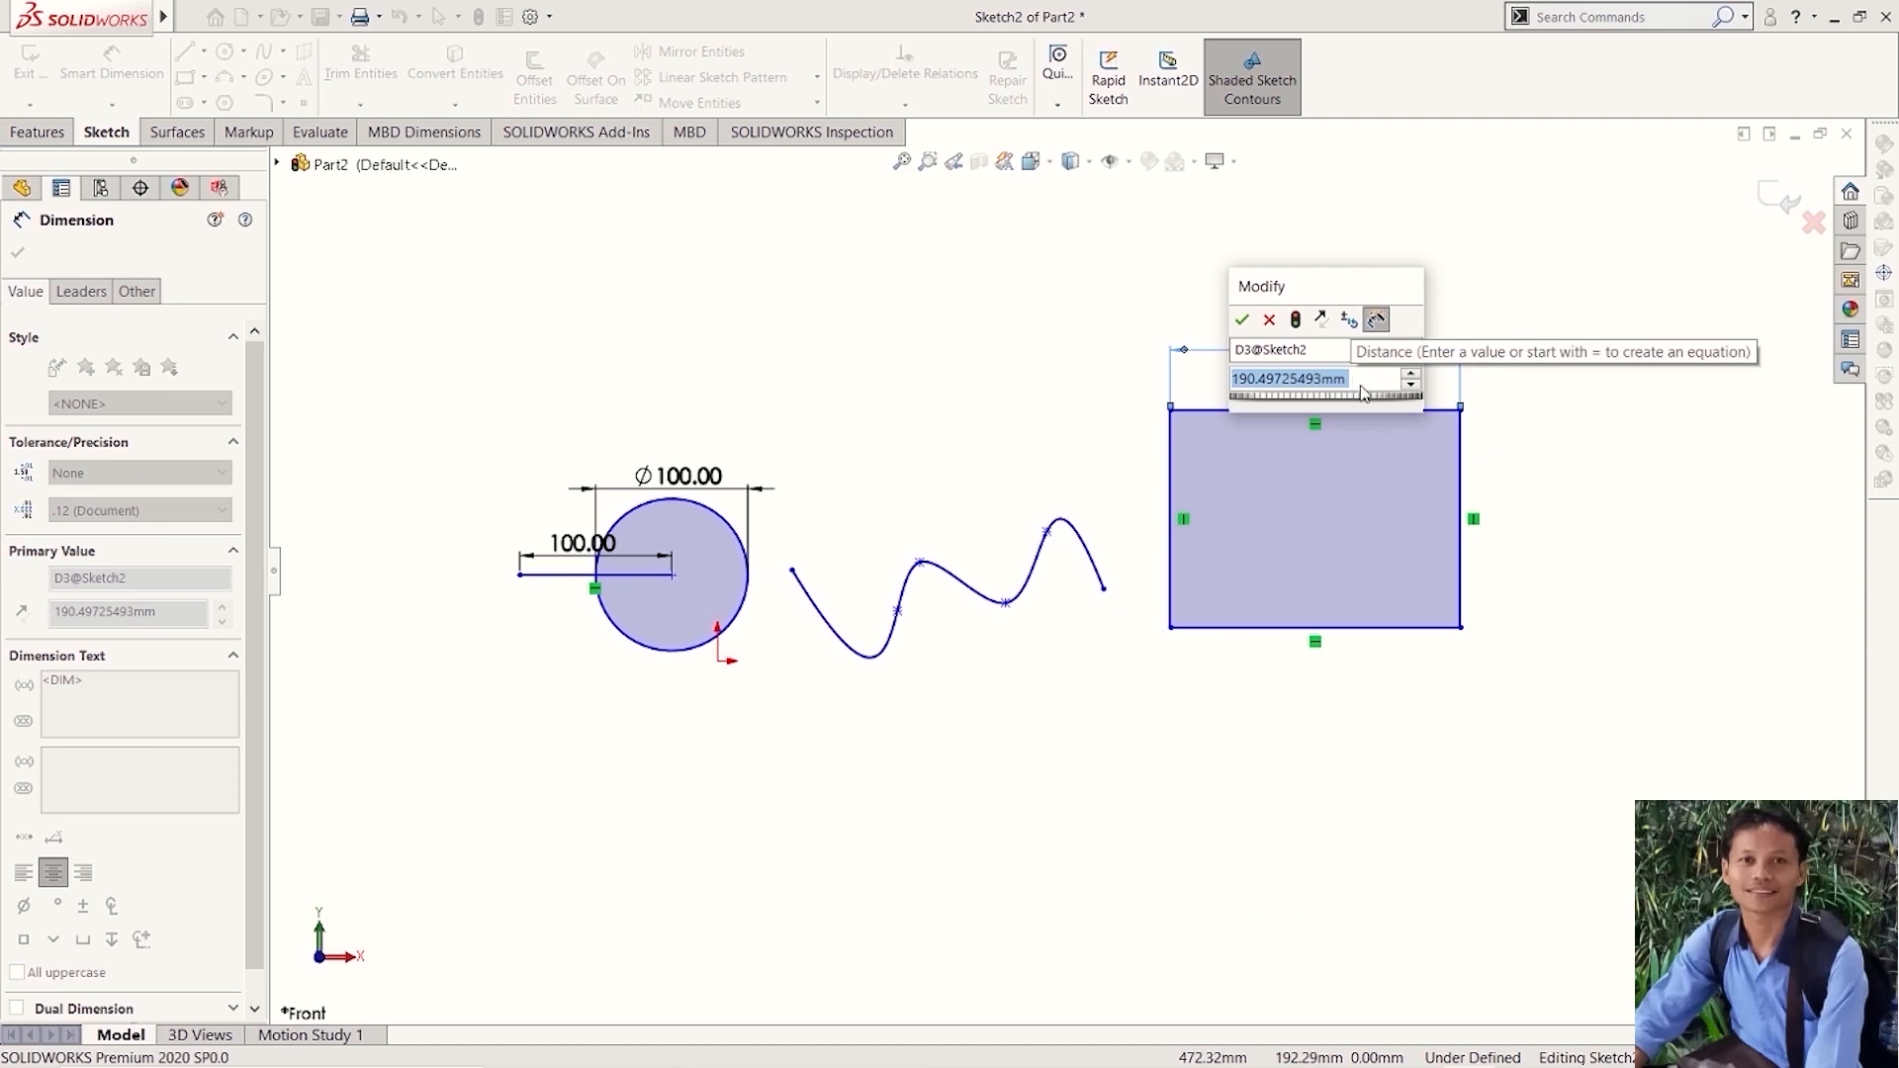
pyautogui.write('100')
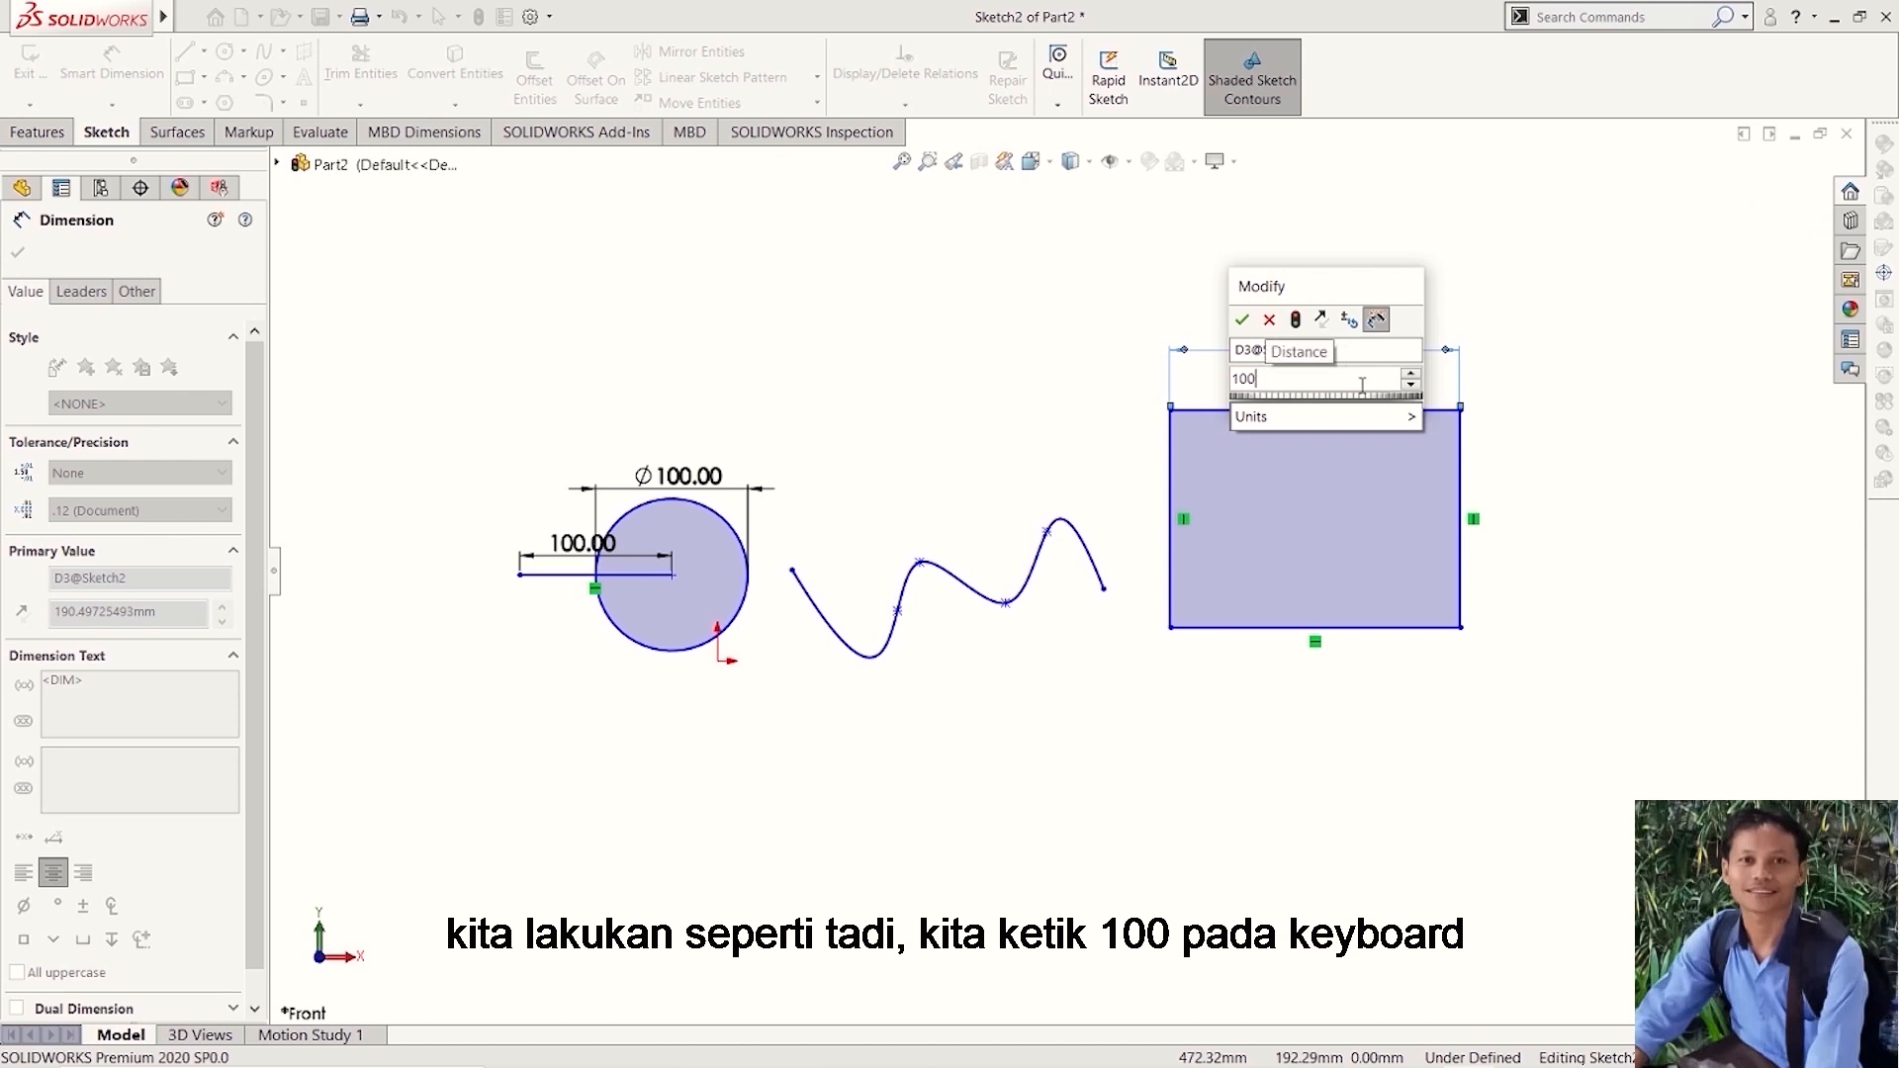
pyautogui.click(1242, 319)
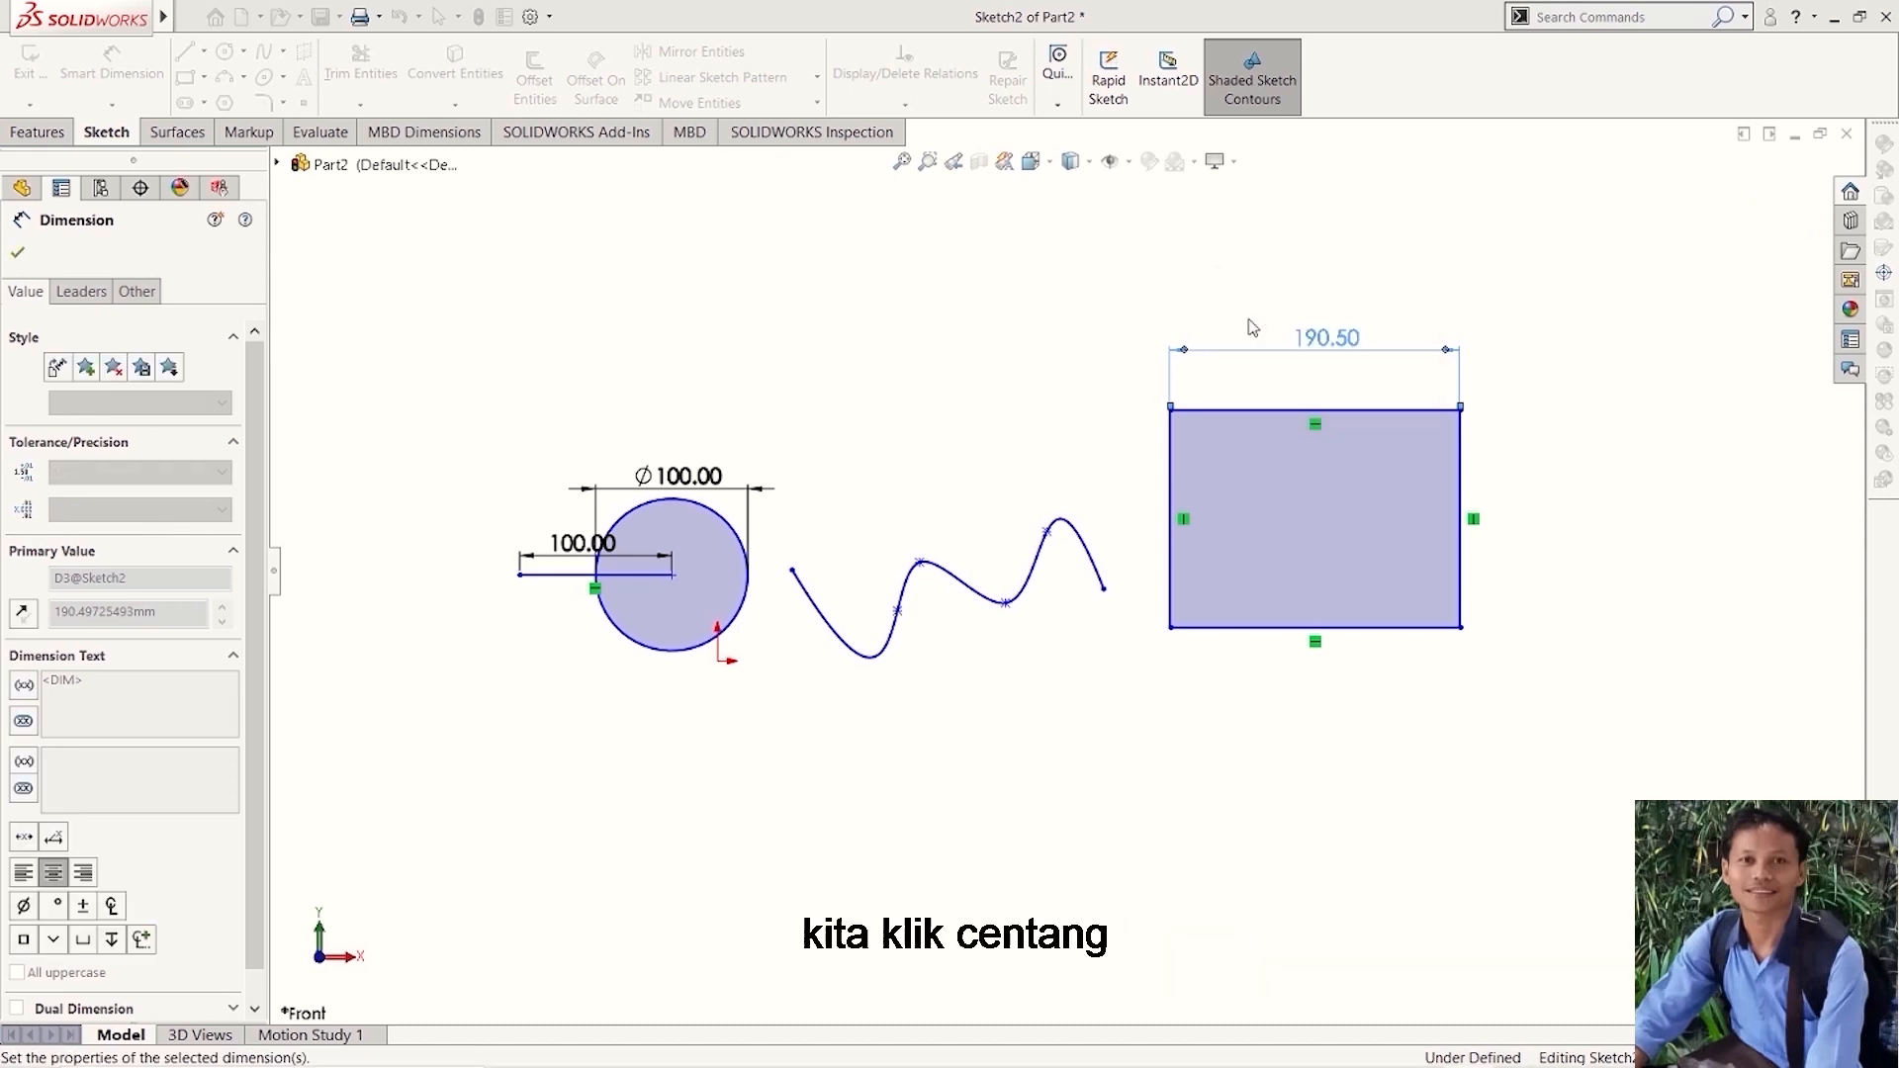
# - Dimension the rectangle's right edge, placing the dimension beside it, and set the height to 50 mm
pyautogui.scroll(-3, 1301, 356)
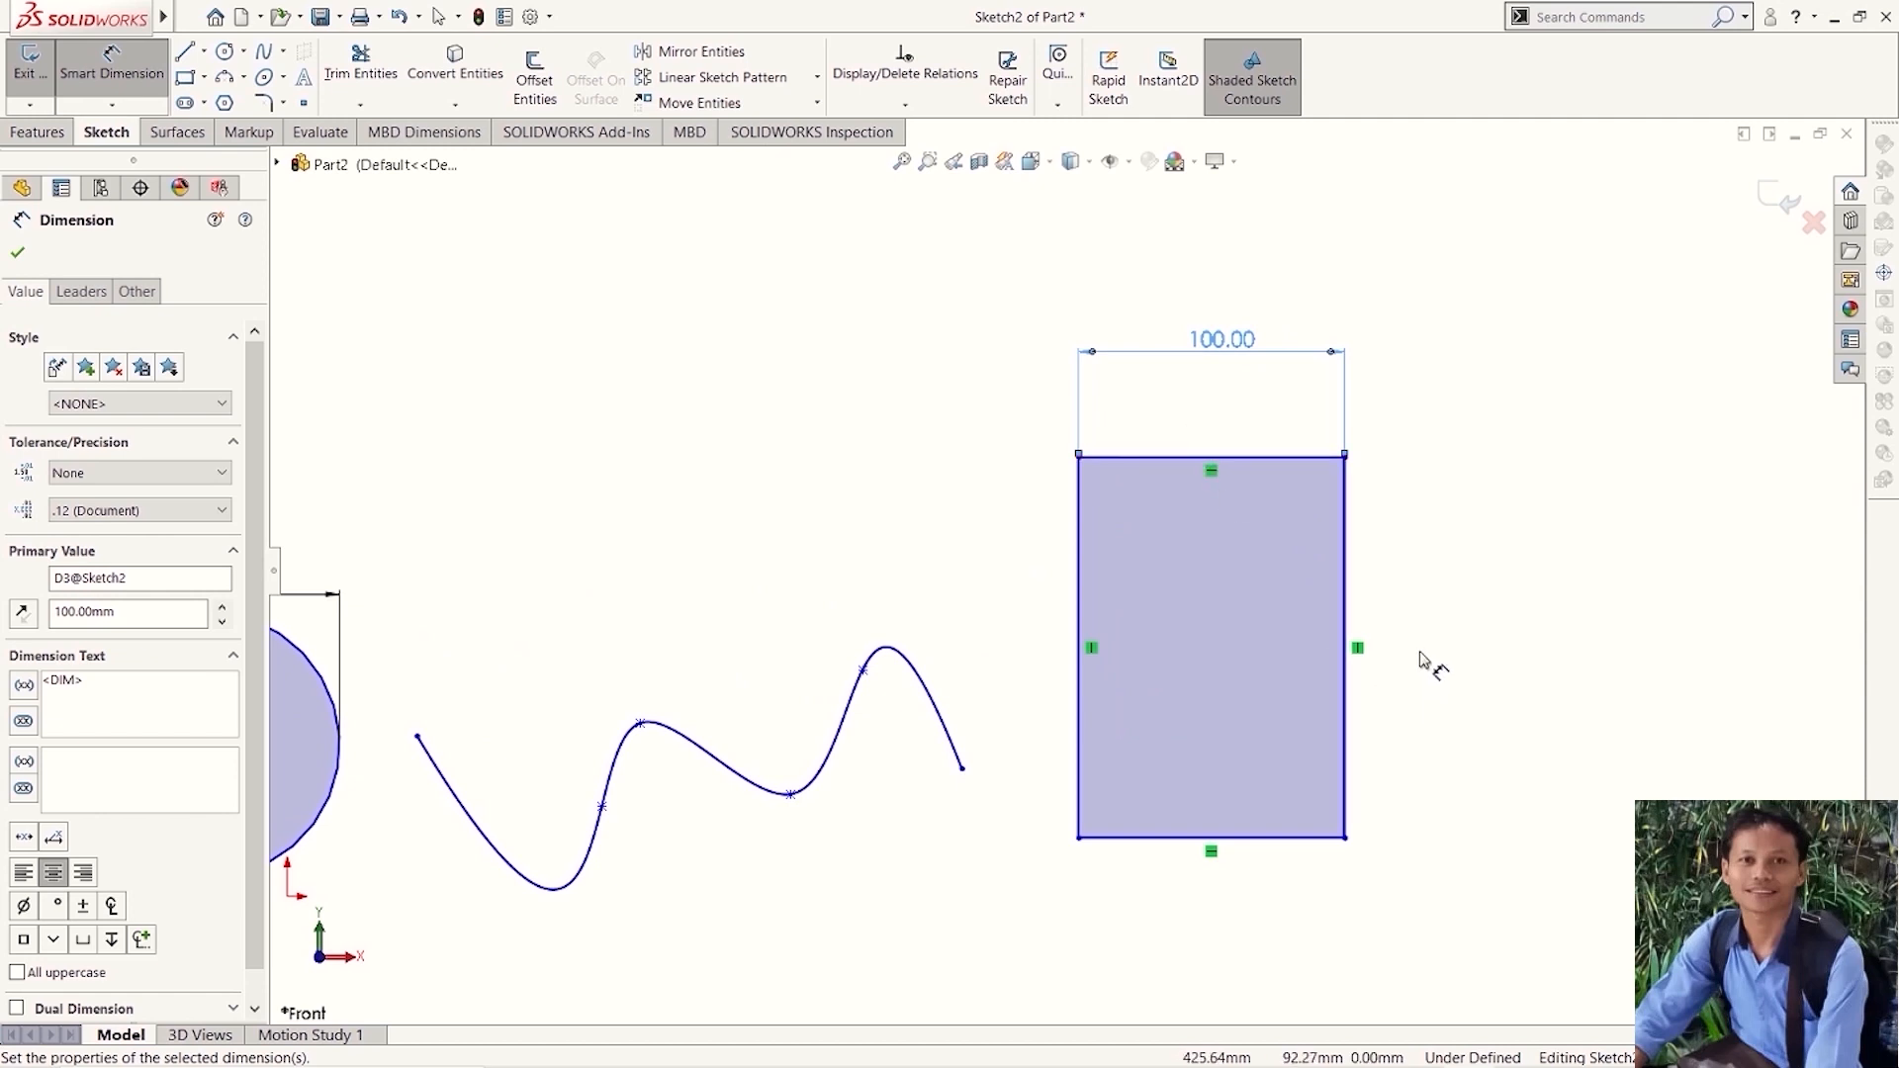
pyautogui.click(1350, 615)
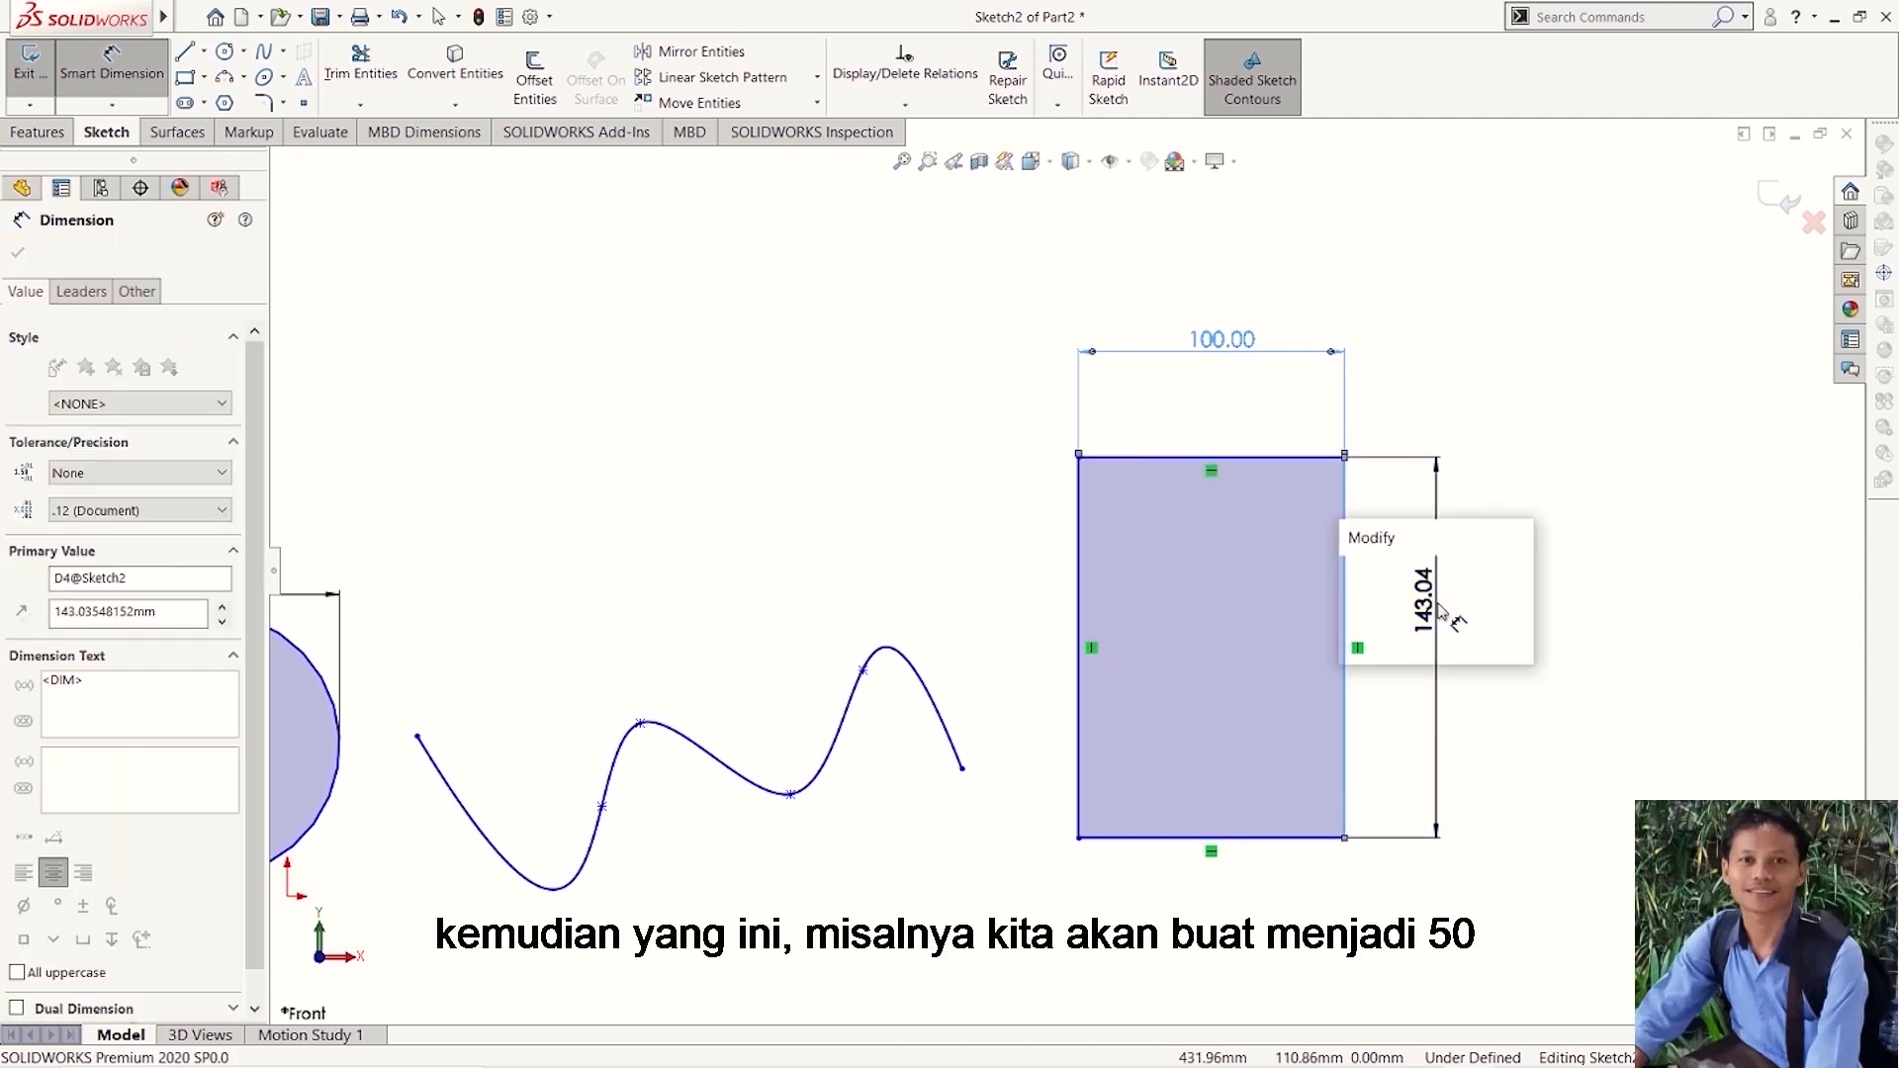
pyautogui.click(1452, 618)
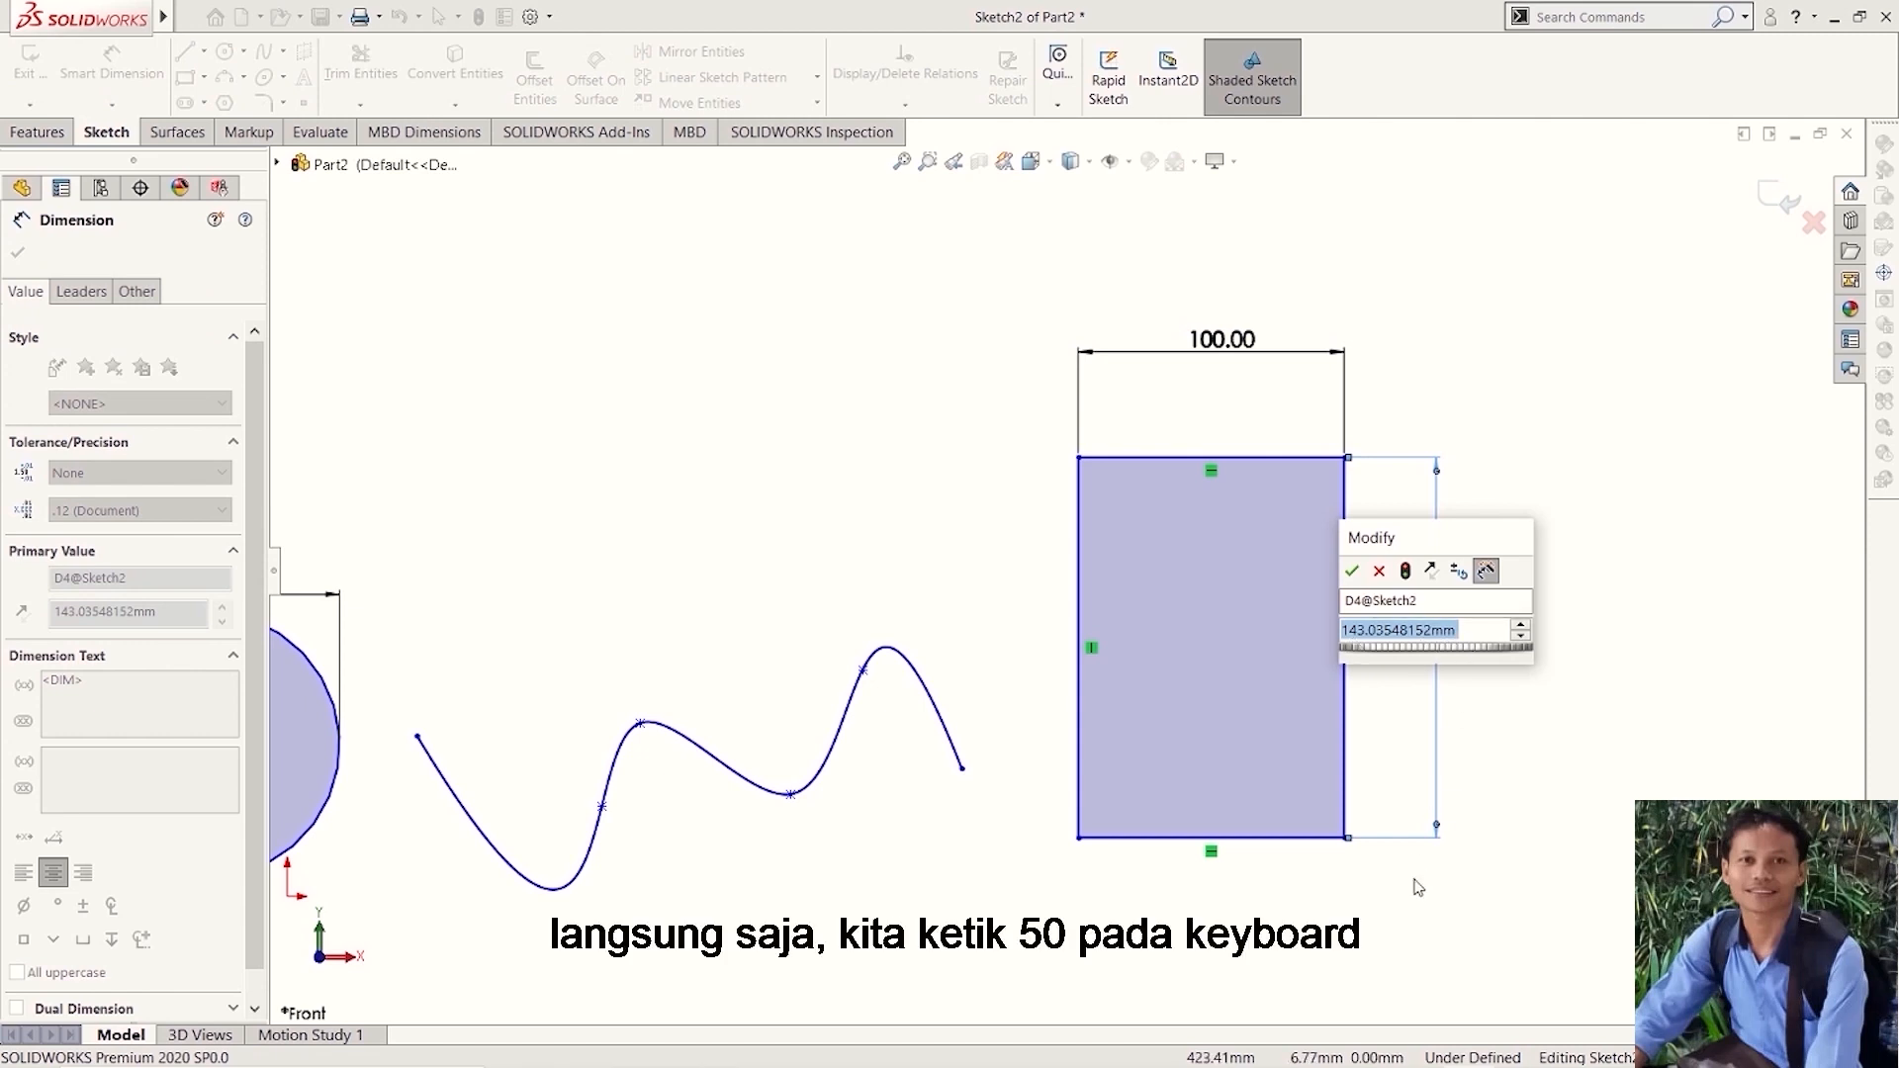
pyautogui.write('5')
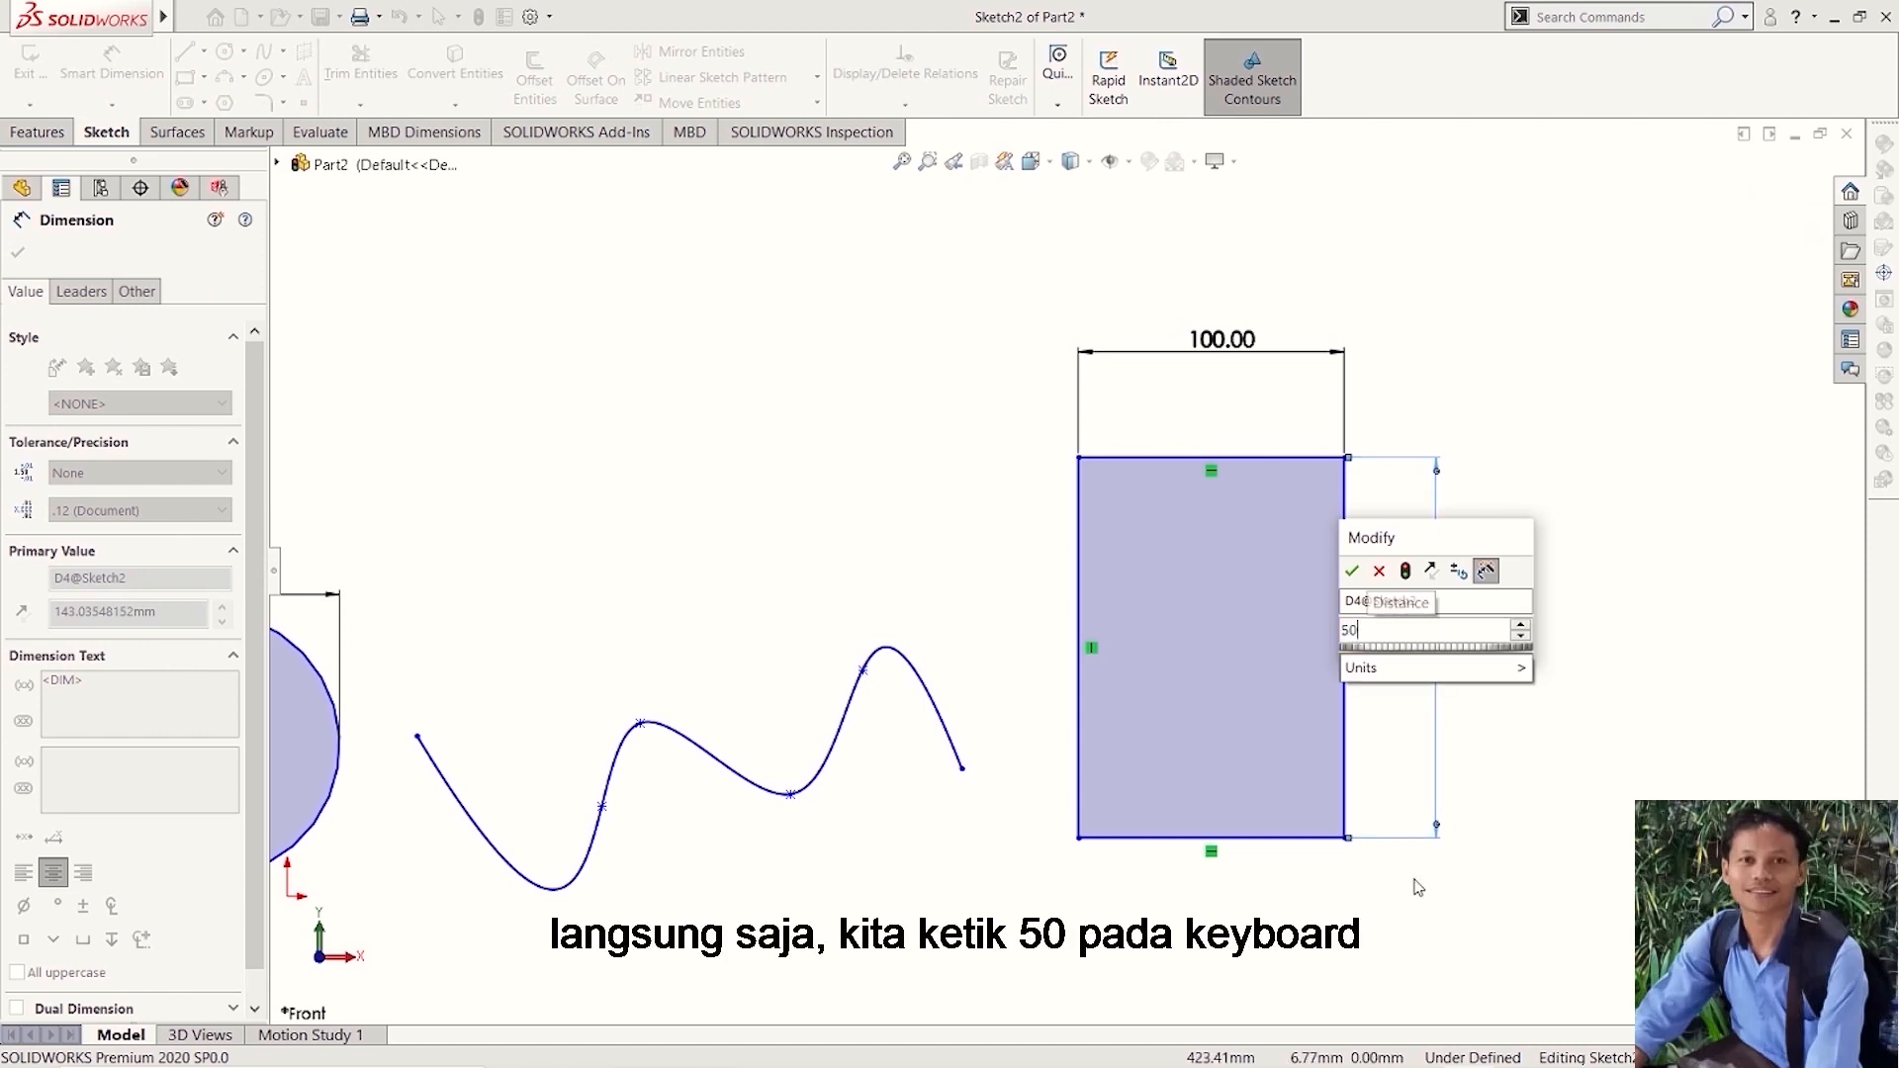
pyautogui.write('0')
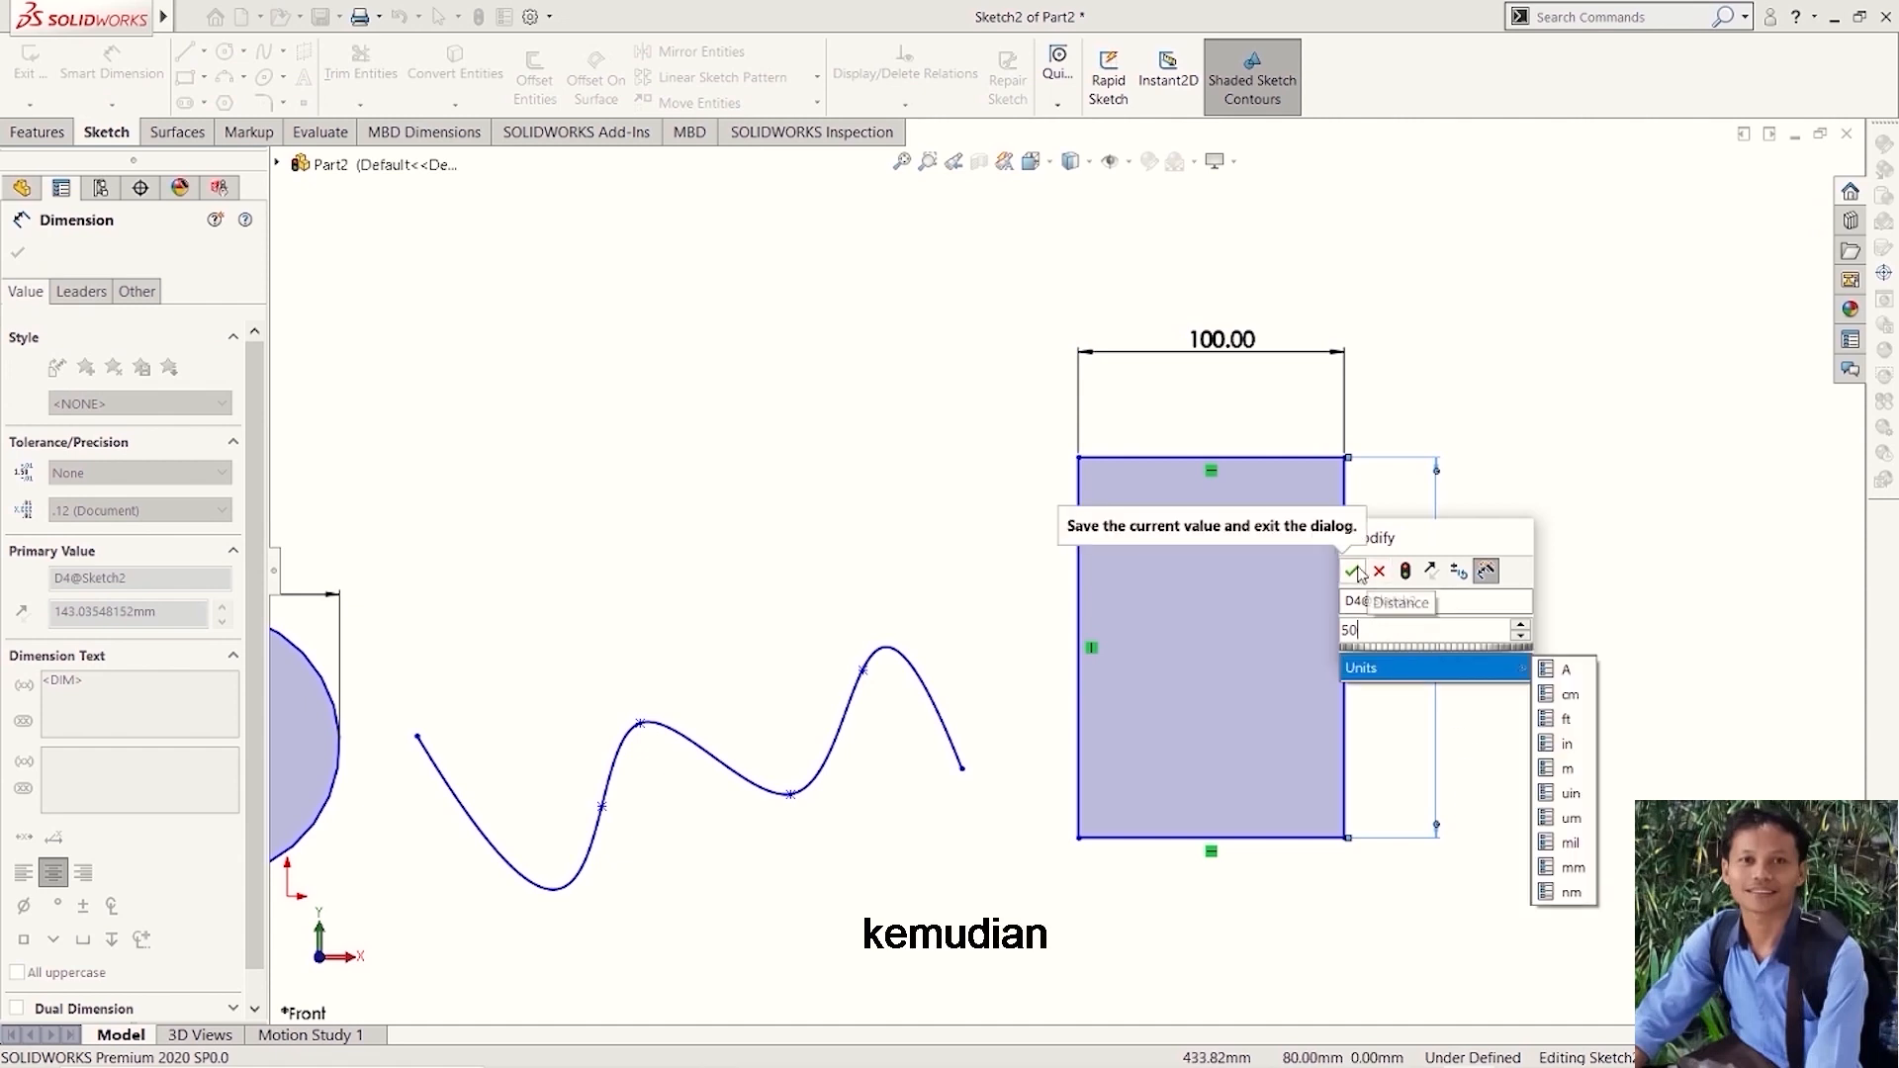
pyautogui.click(1352, 571)
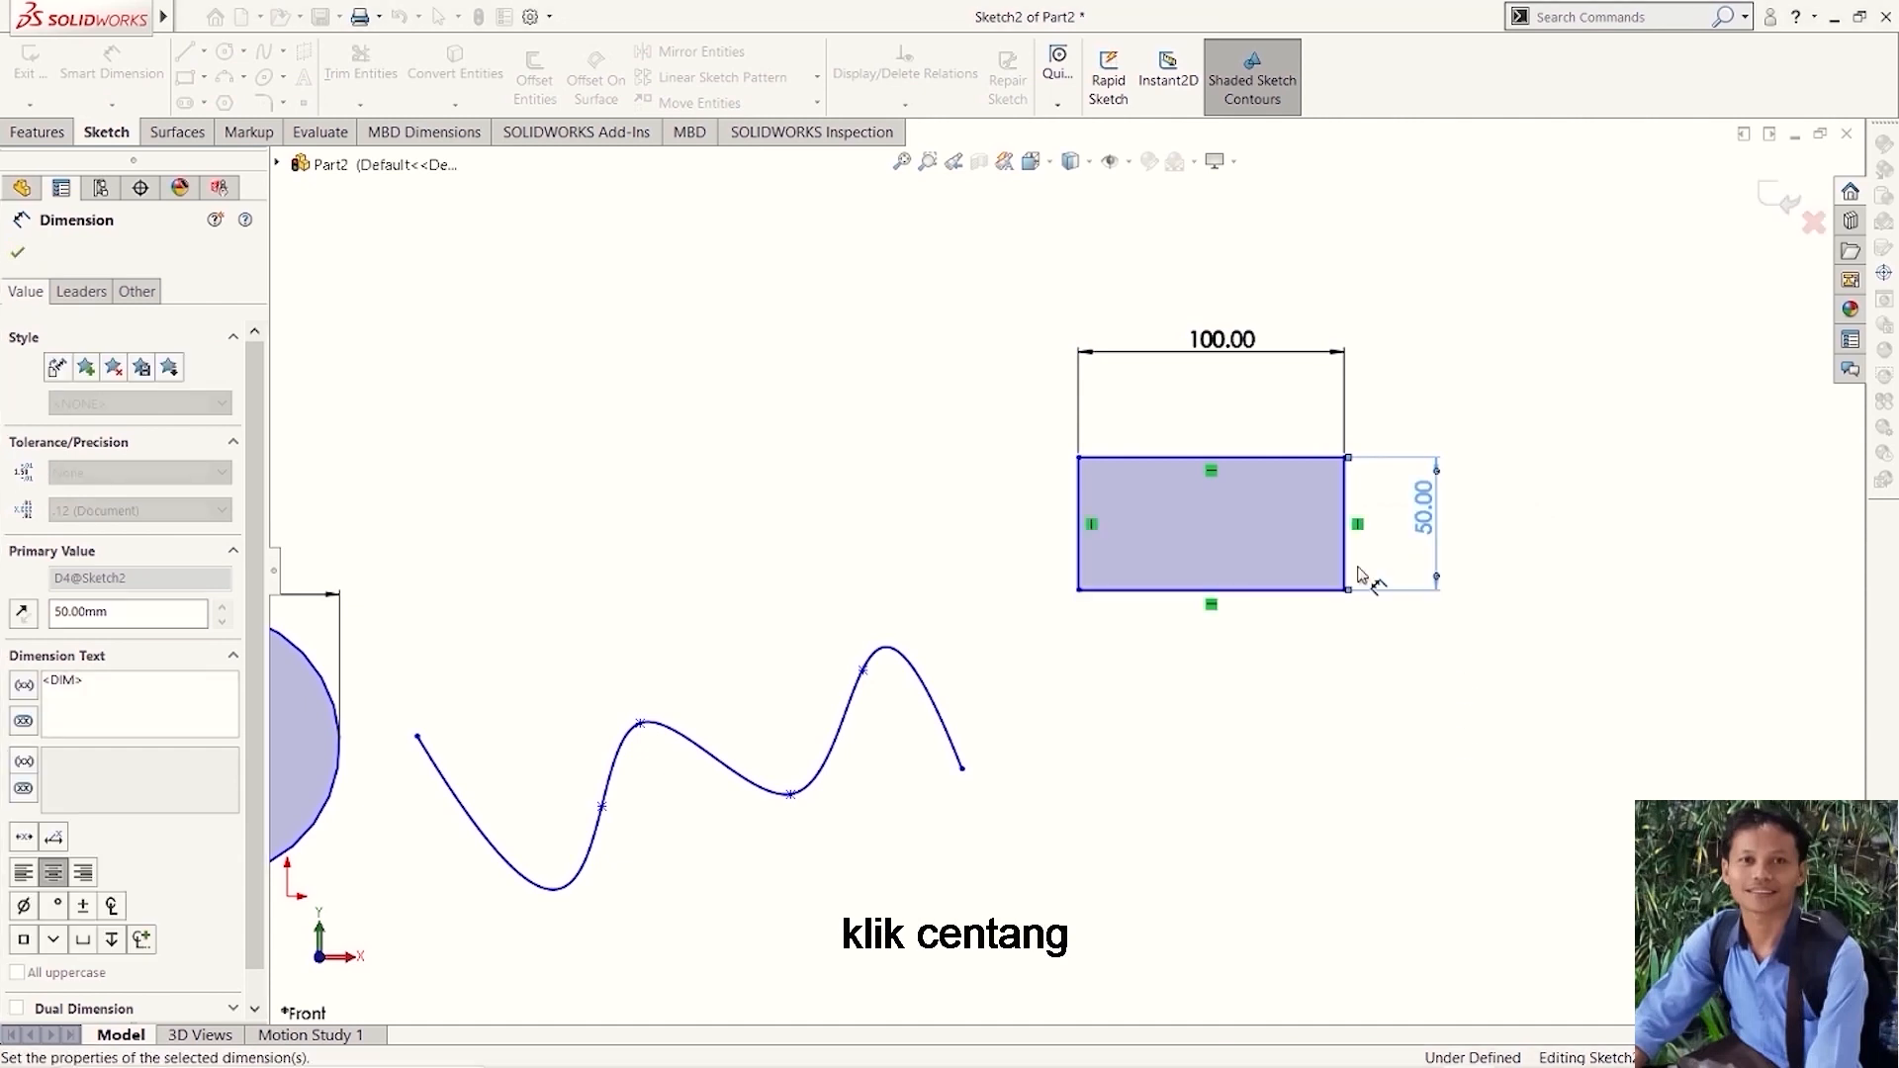
pyautogui.click(1541, 548)
pyautogui.scroll(-2, 1568, 529)
pyautogui.scroll(4, 1567, 530)
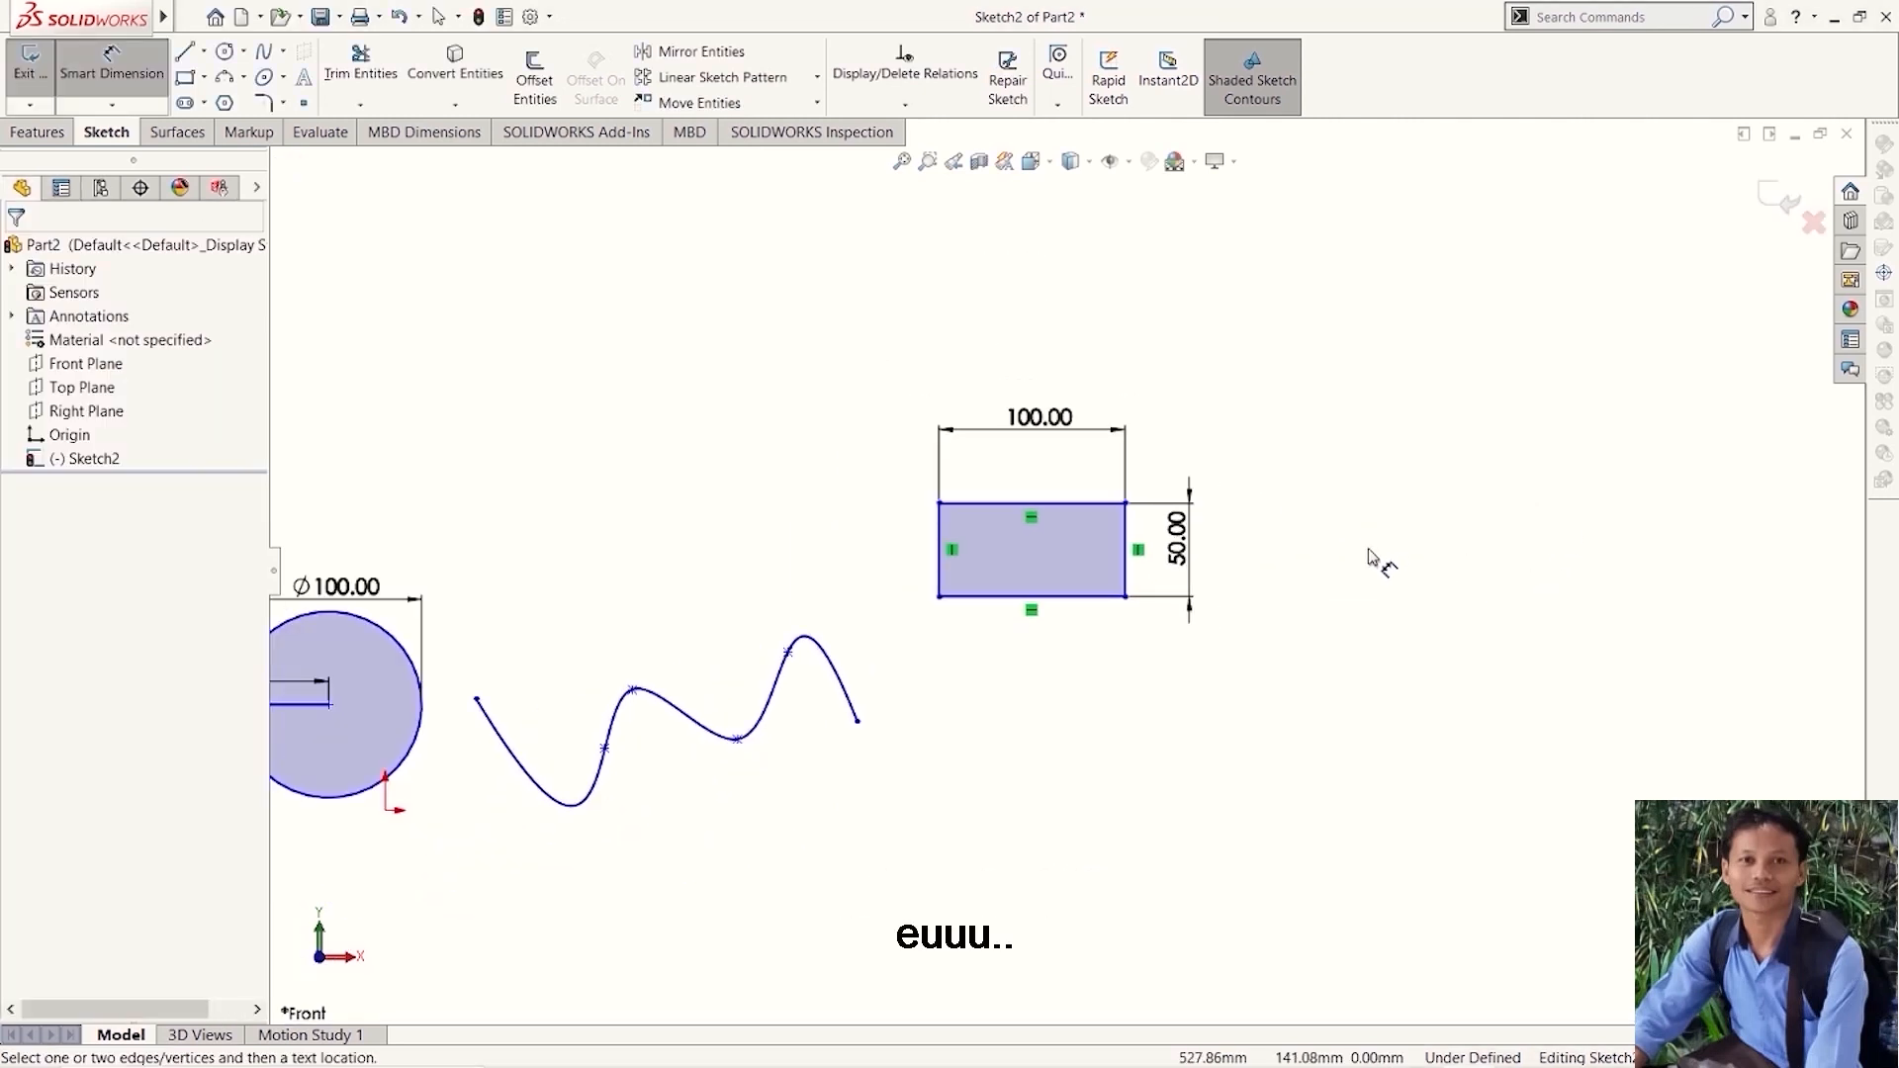
# - Sketch a 3 point arc with a radius of about 263 mm and an angle of about 158° above the circle and spline
pyautogui.scroll(-1, 1001, 699)
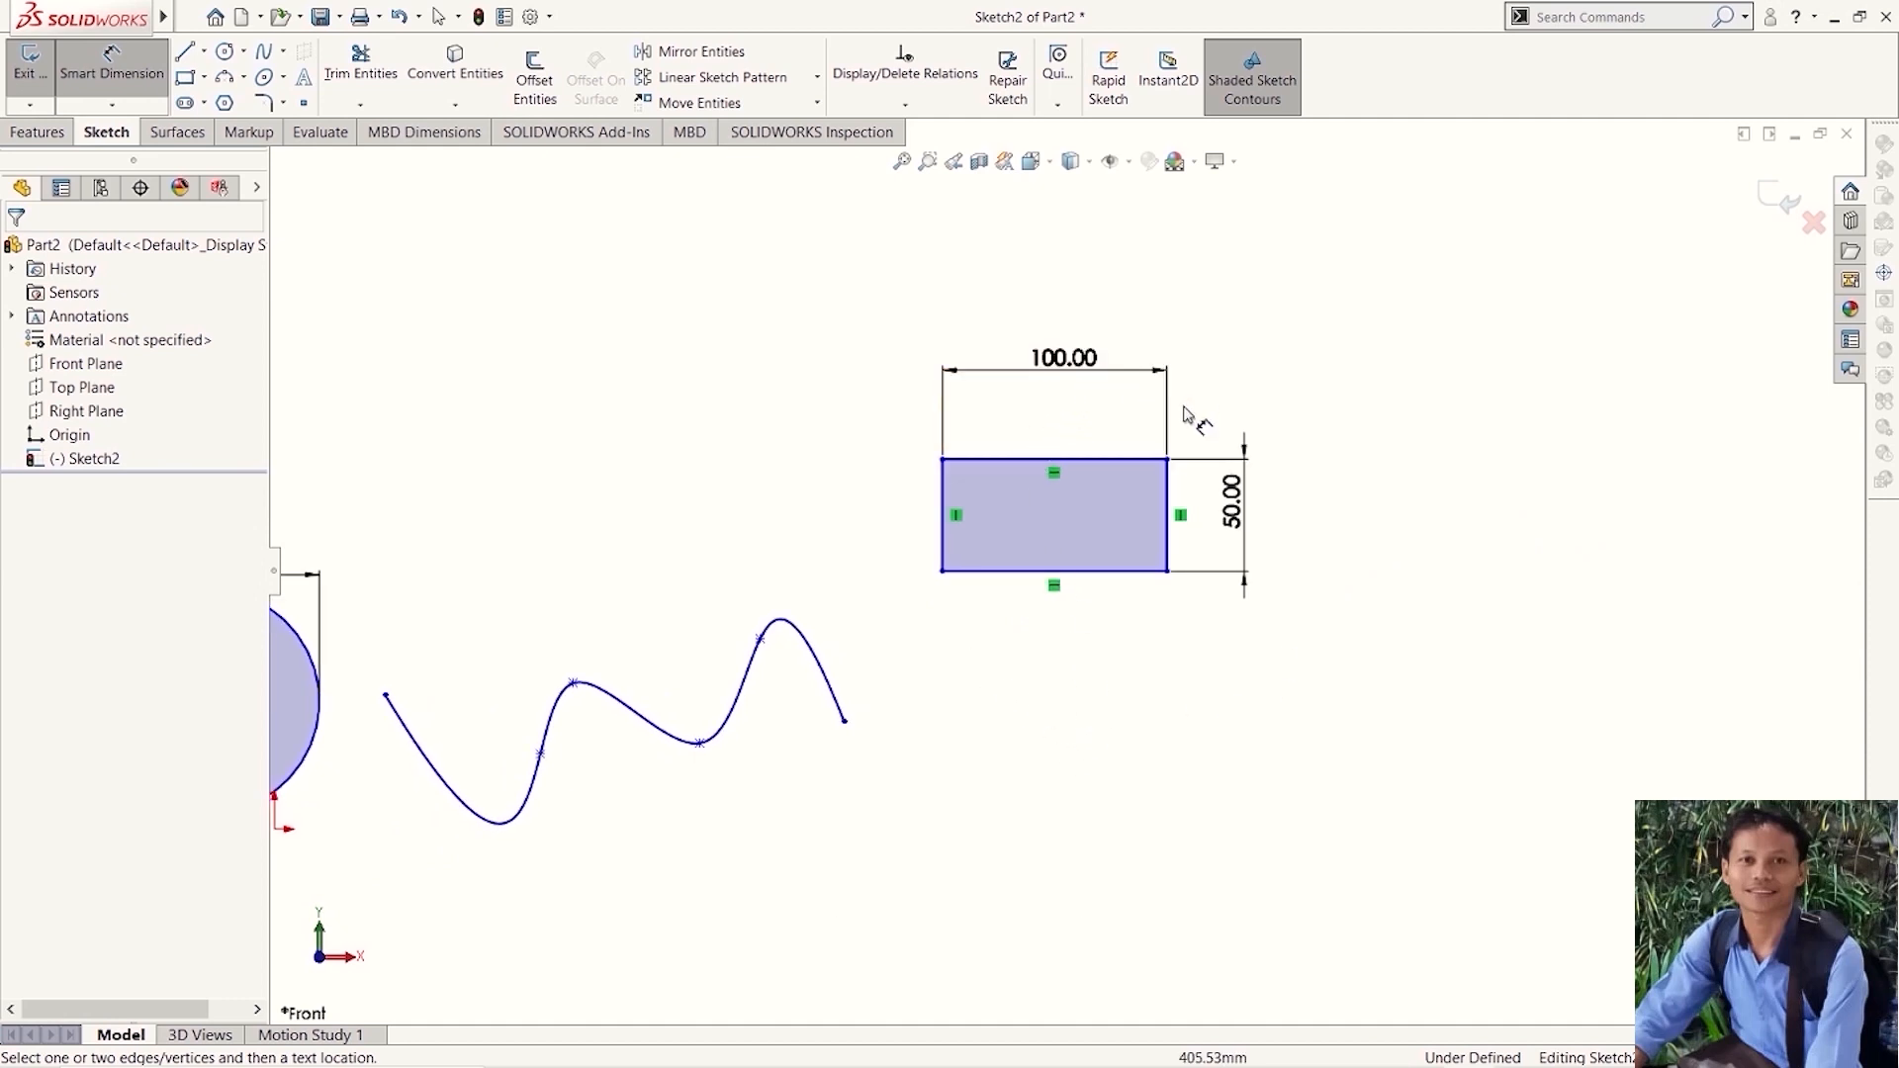
pyautogui.scroll(-1, 1046, 413)
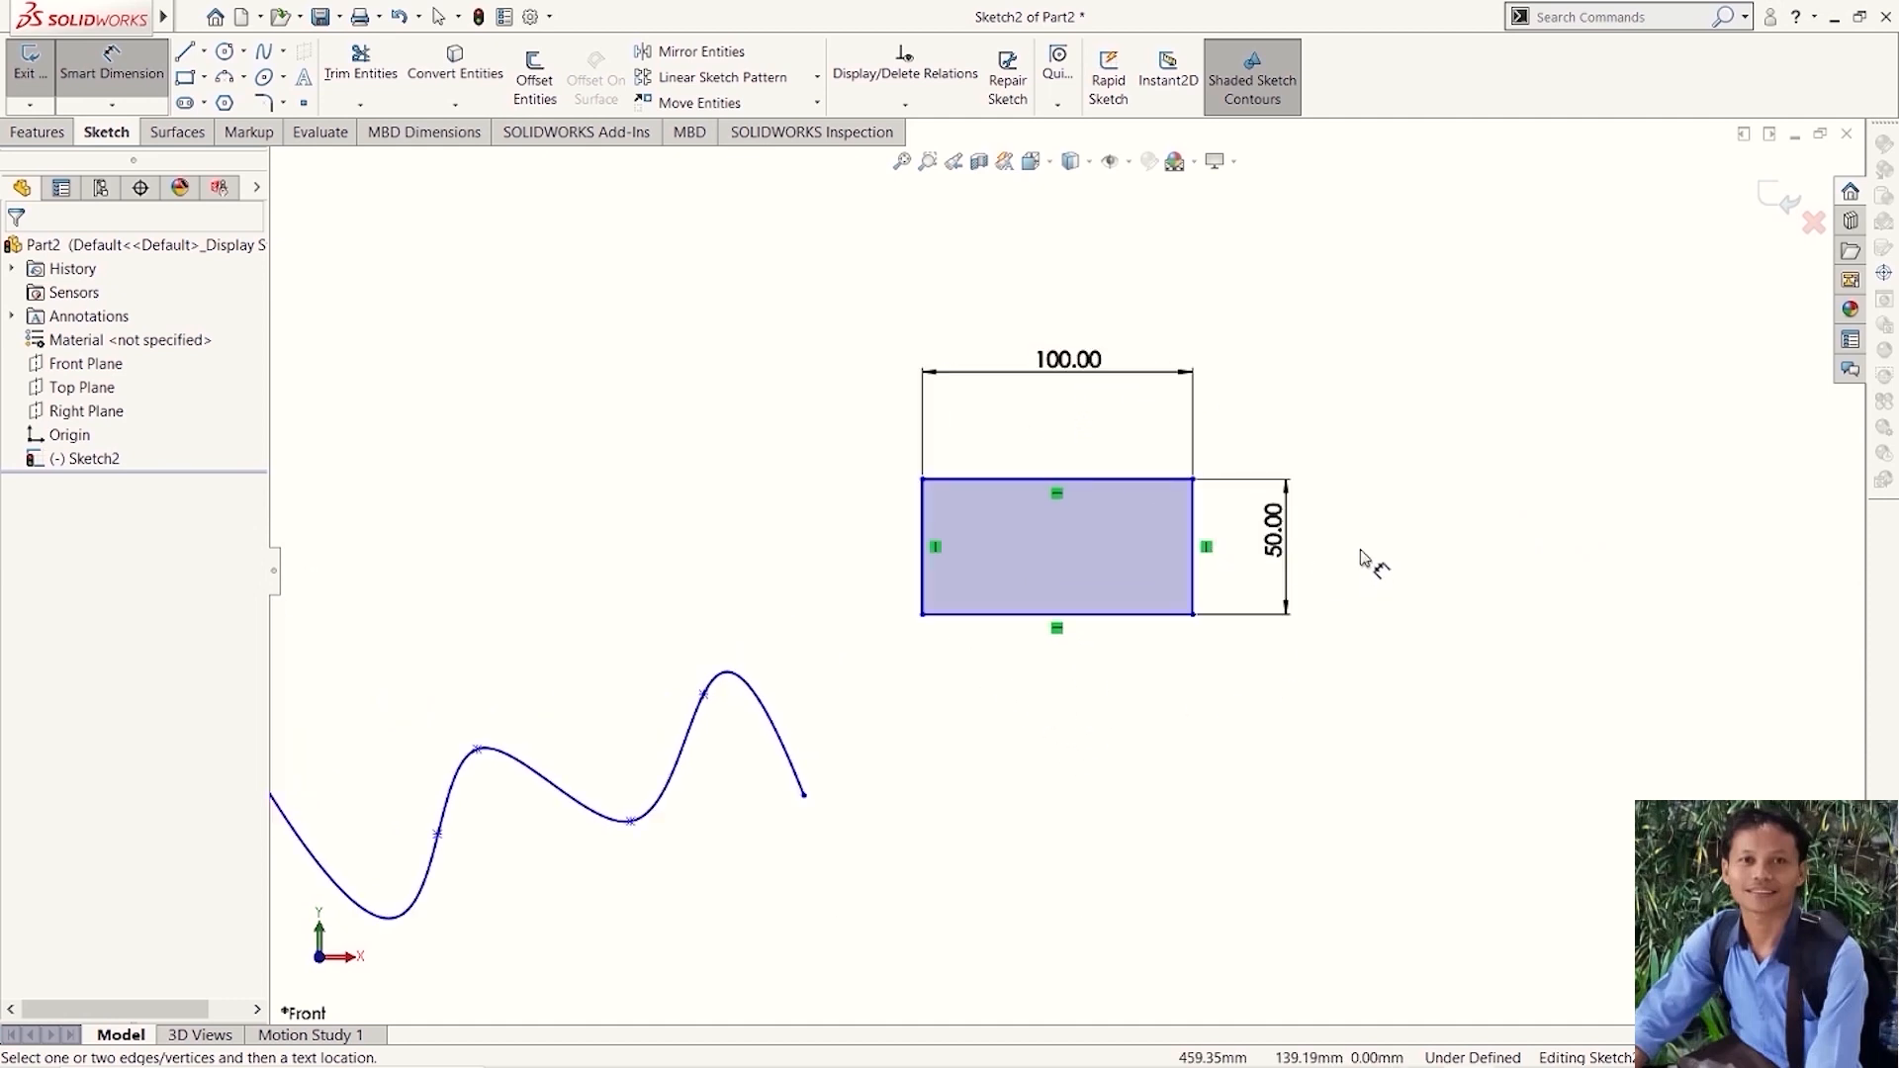
pyautogui.scroll(3, 1332, 583)
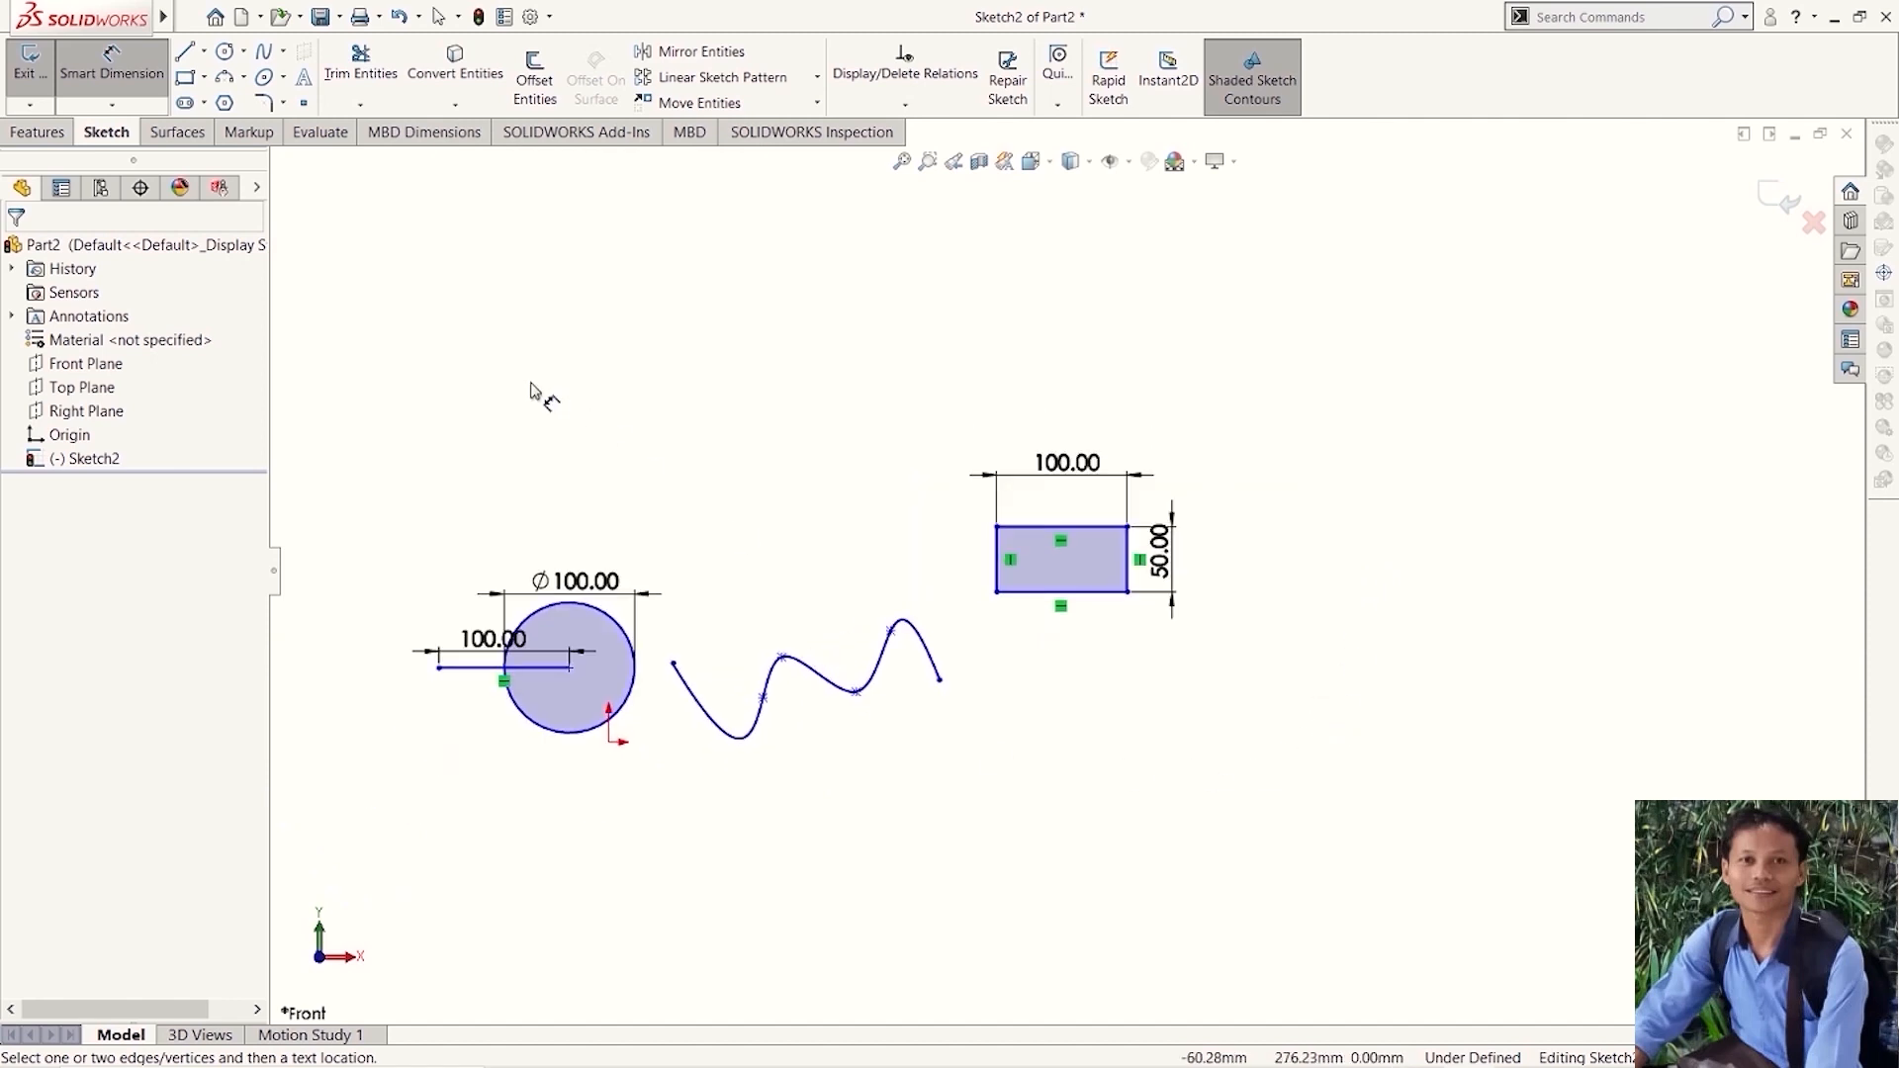
pyautogui.press('Escape')
pyautogui.scroll(3, 692, 424)
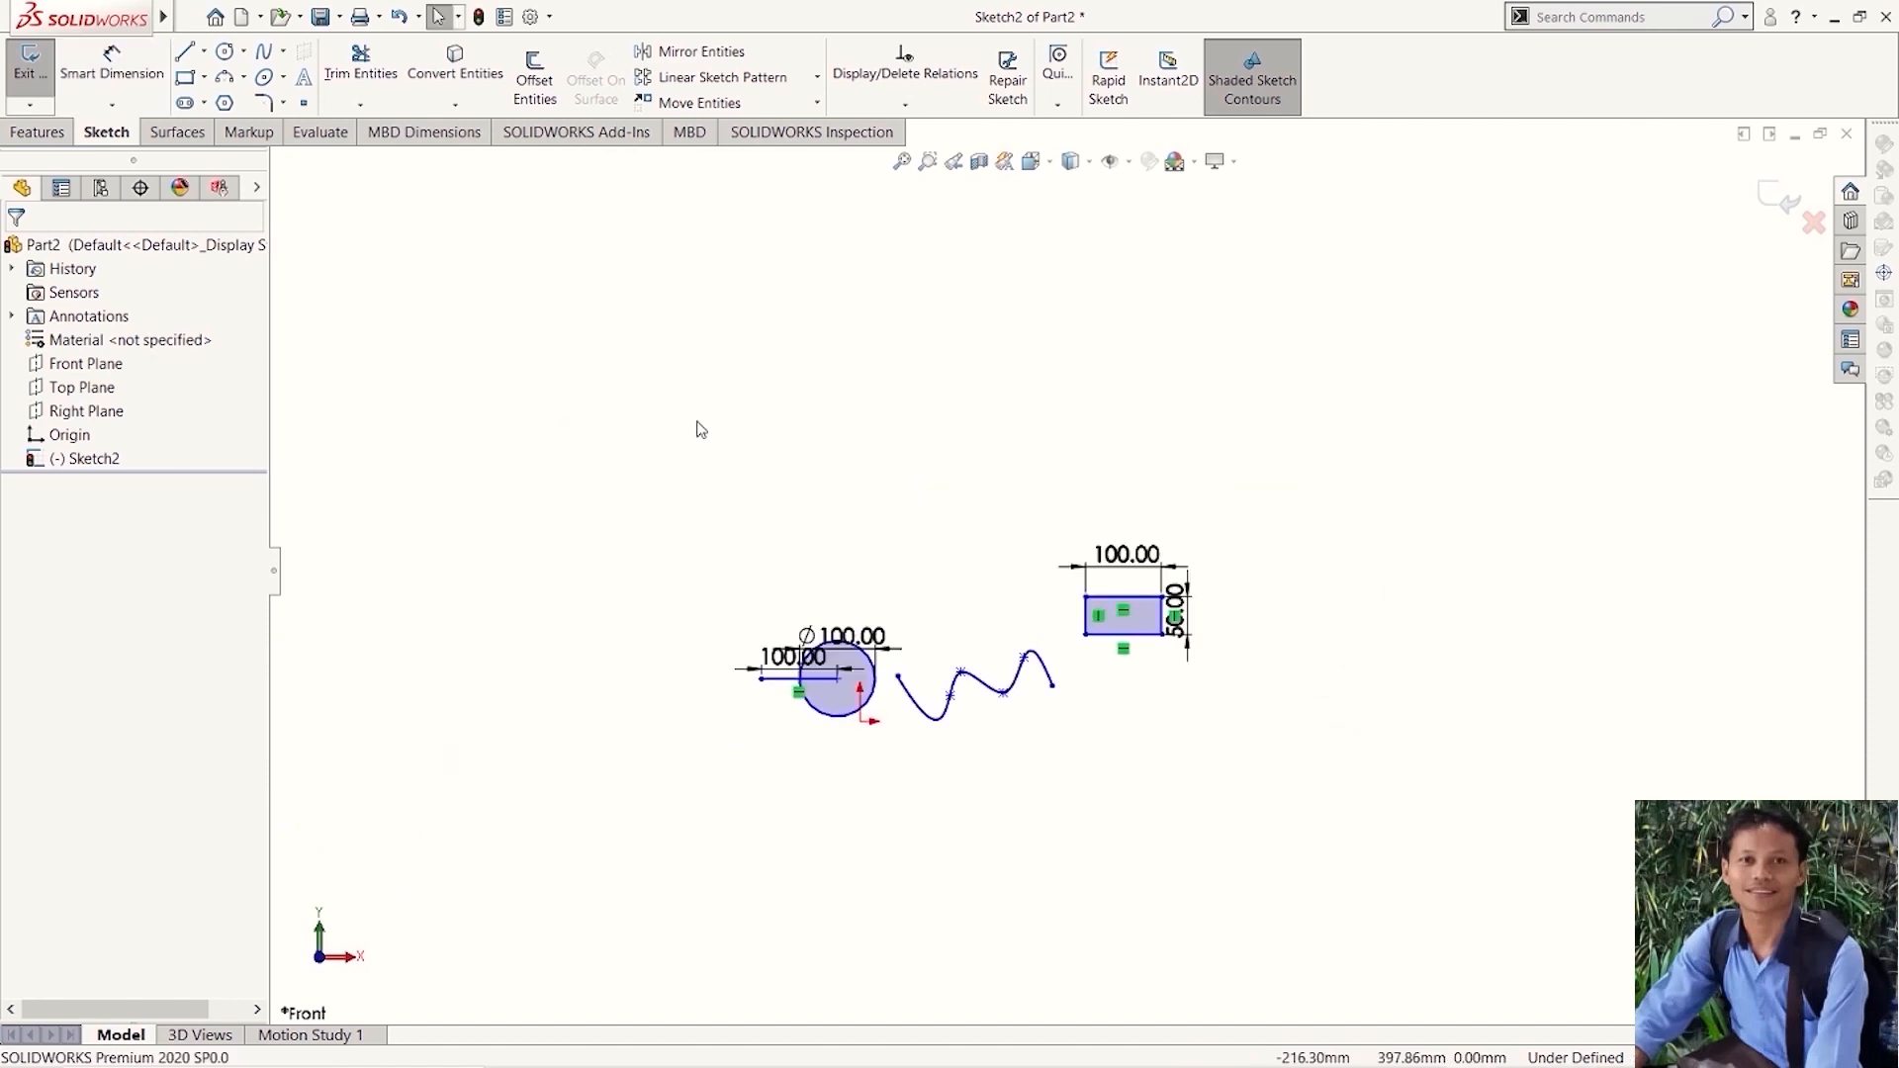
pyautogui.click(243, 77)
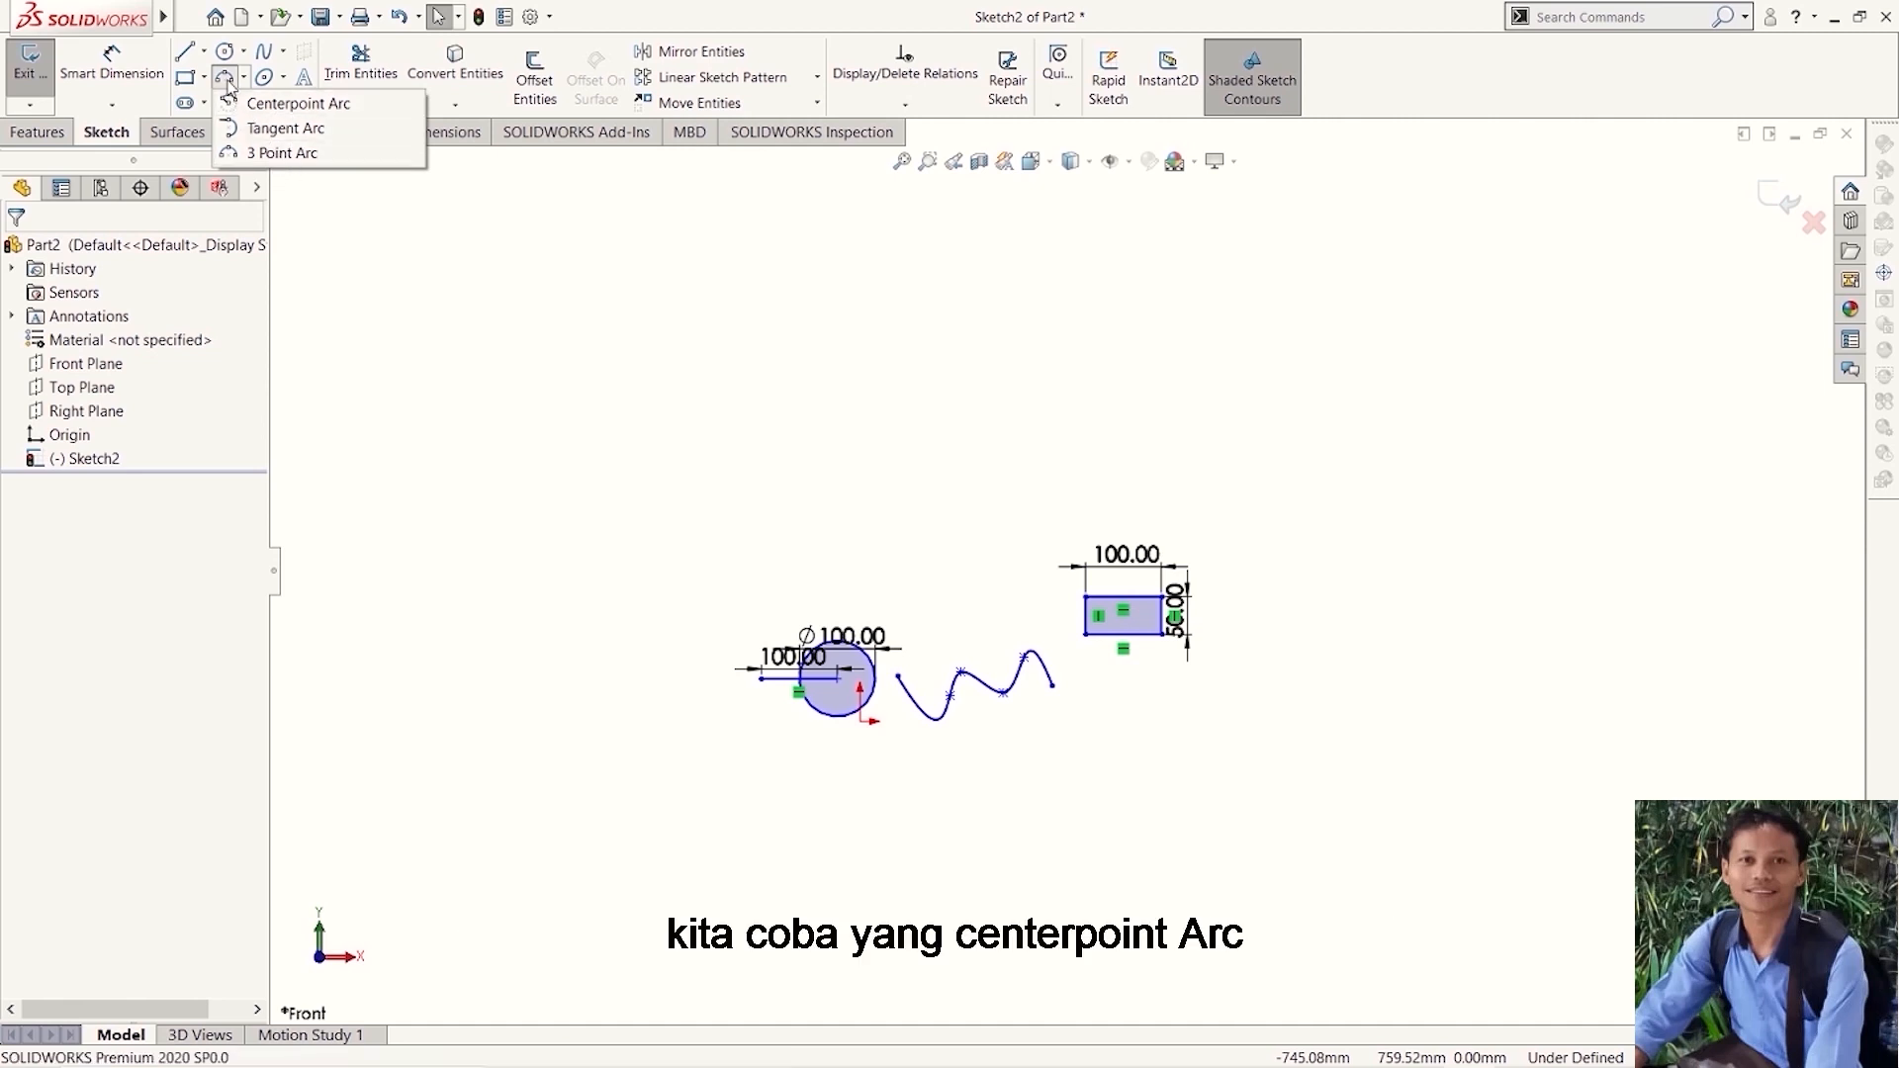
pyautogui.click(228, 86)
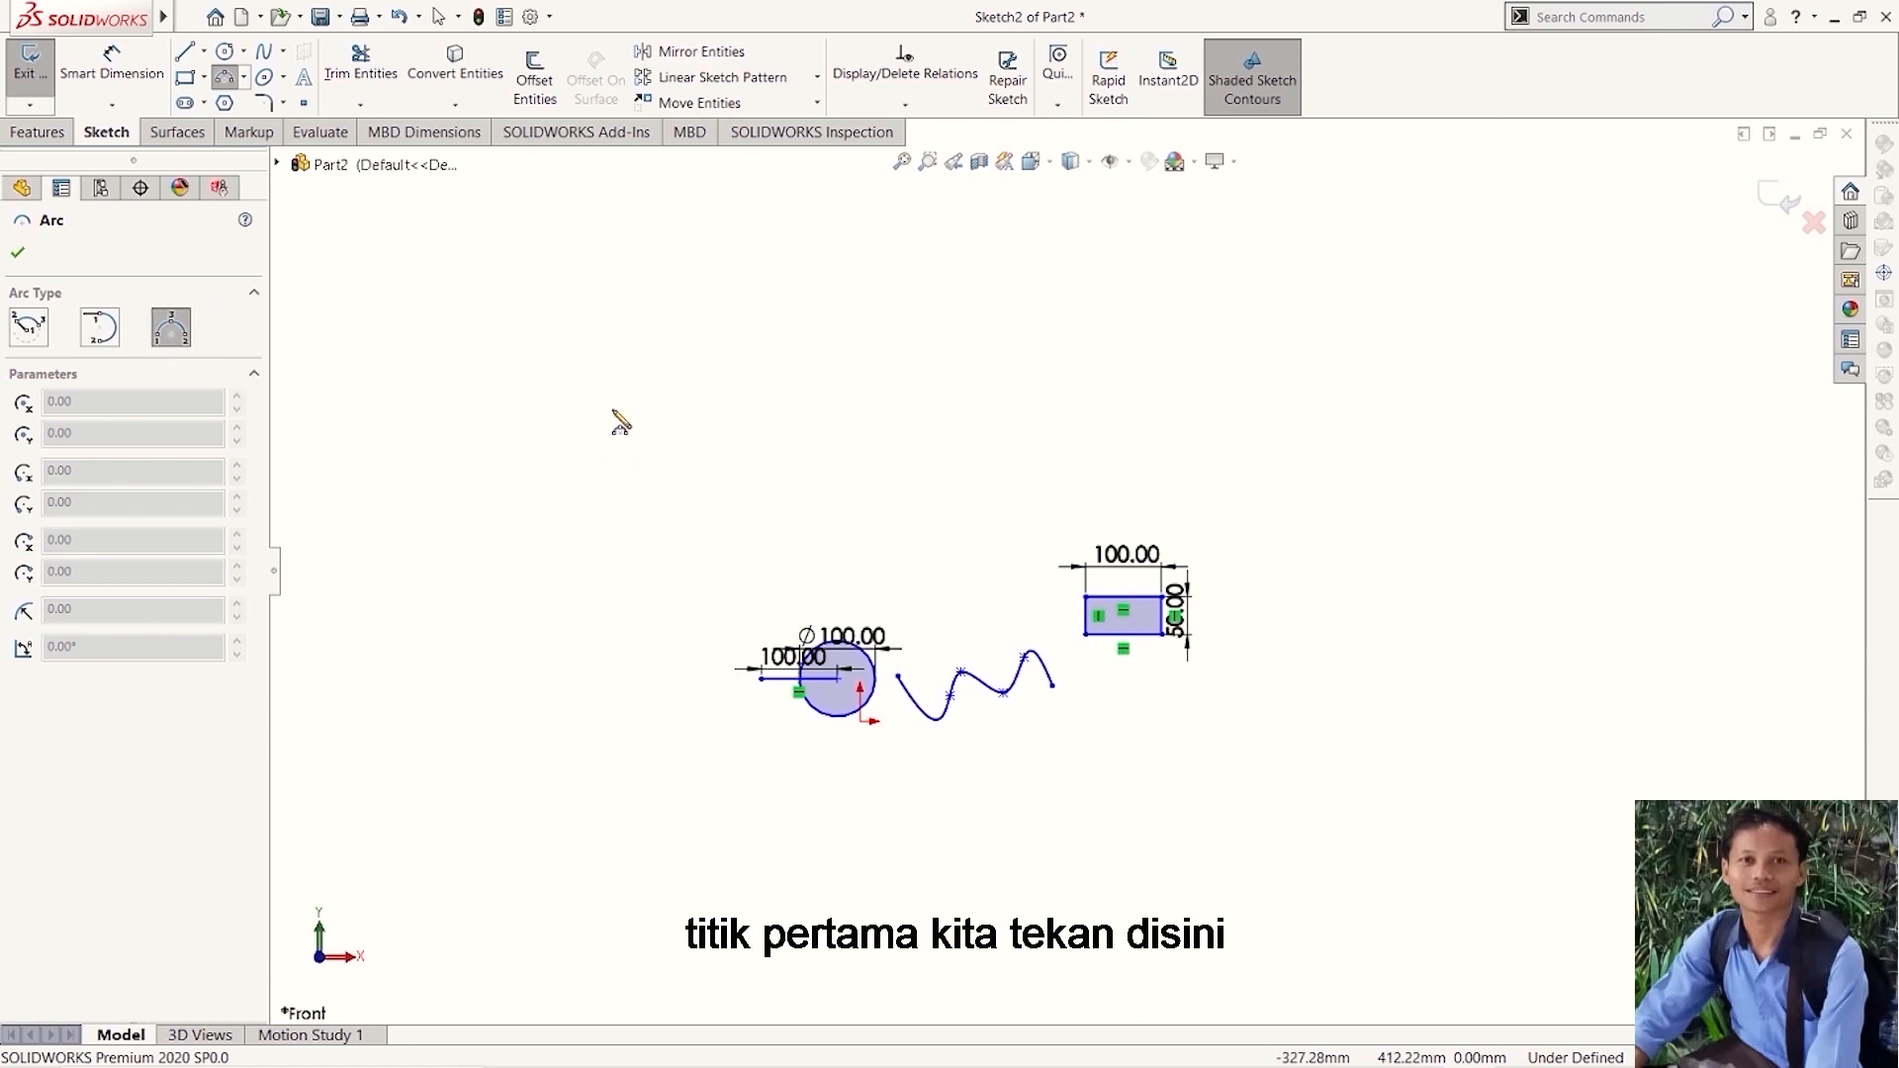
pyautogui.click(614, 410)
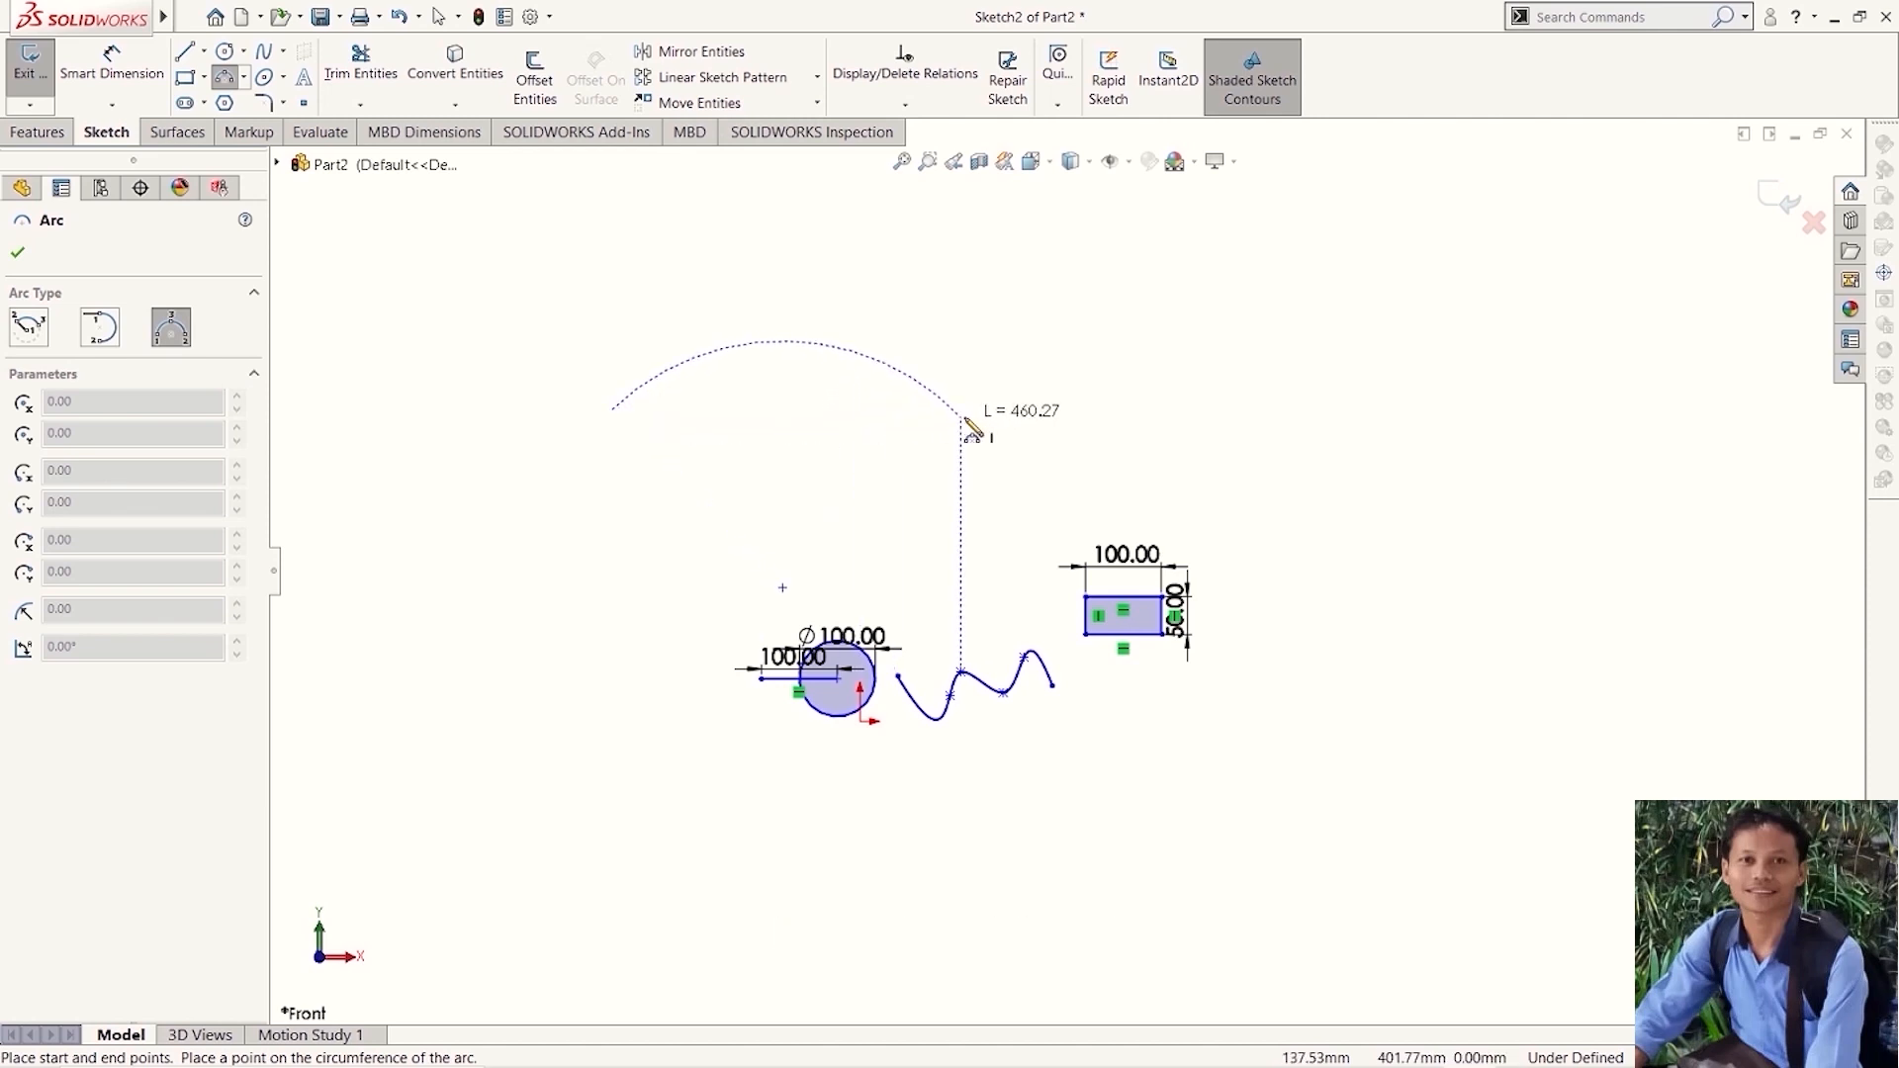
pyautogui.click(1005, 424)
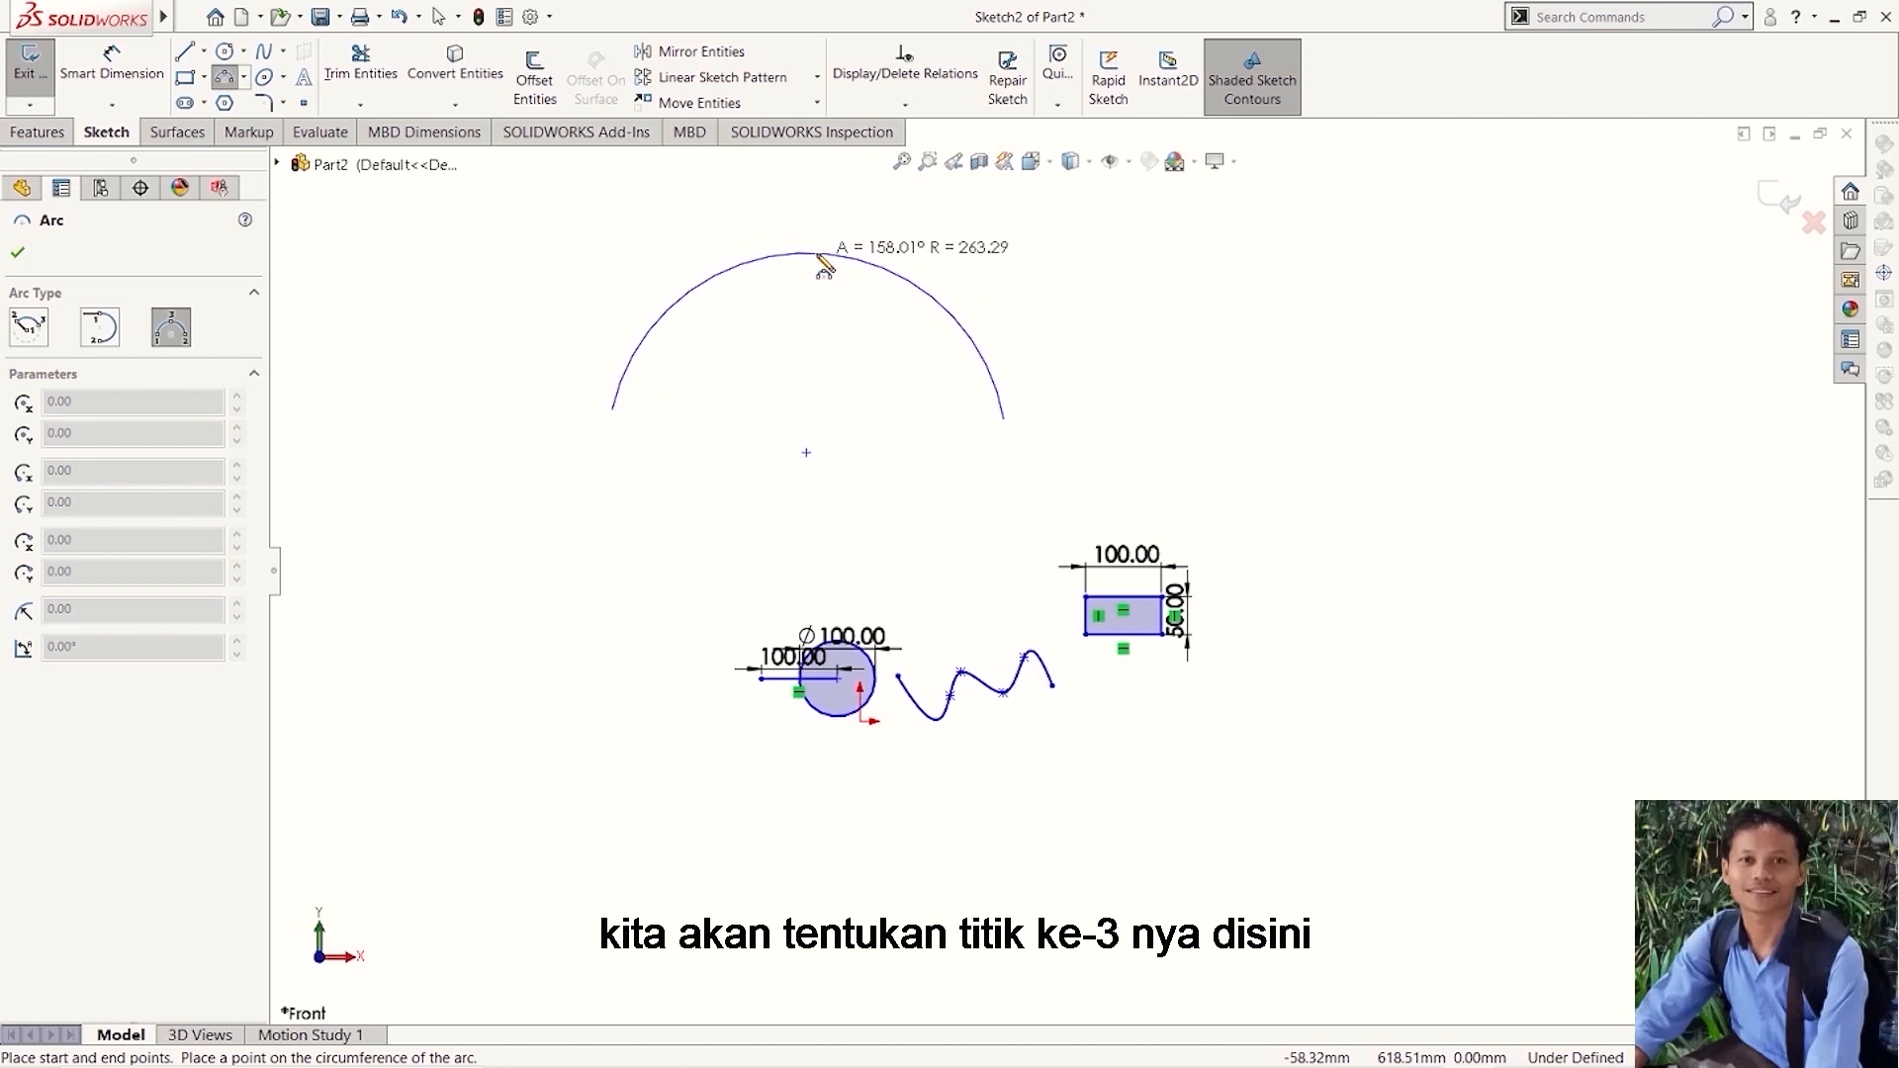
pyautogui.click(819, 256)
pyautogui.press('Escape')
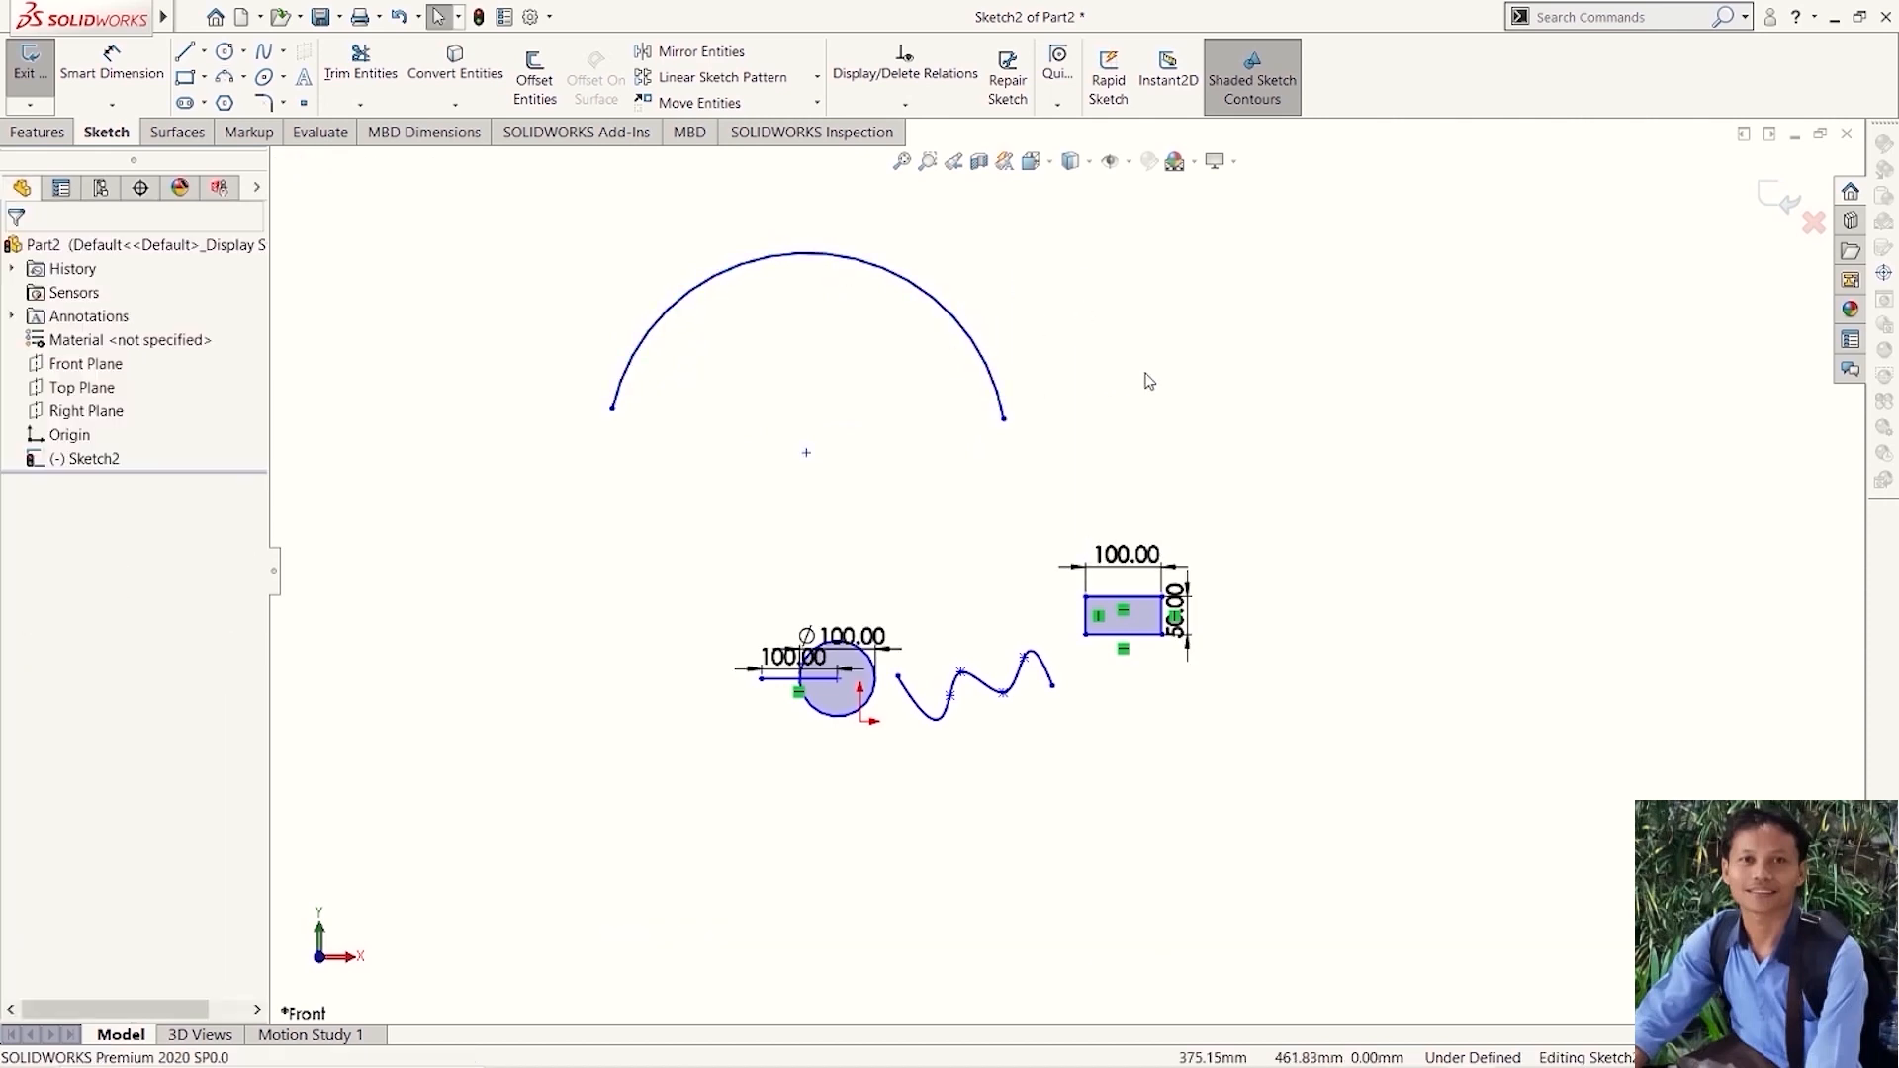
# - Sketch a horizontal ellipse right of the arc with a major radius of about 241 mm, roughly a third as high as it is wide
pyautogui.click(269, 85)
pyautogui.scroll(5, 523, 411)
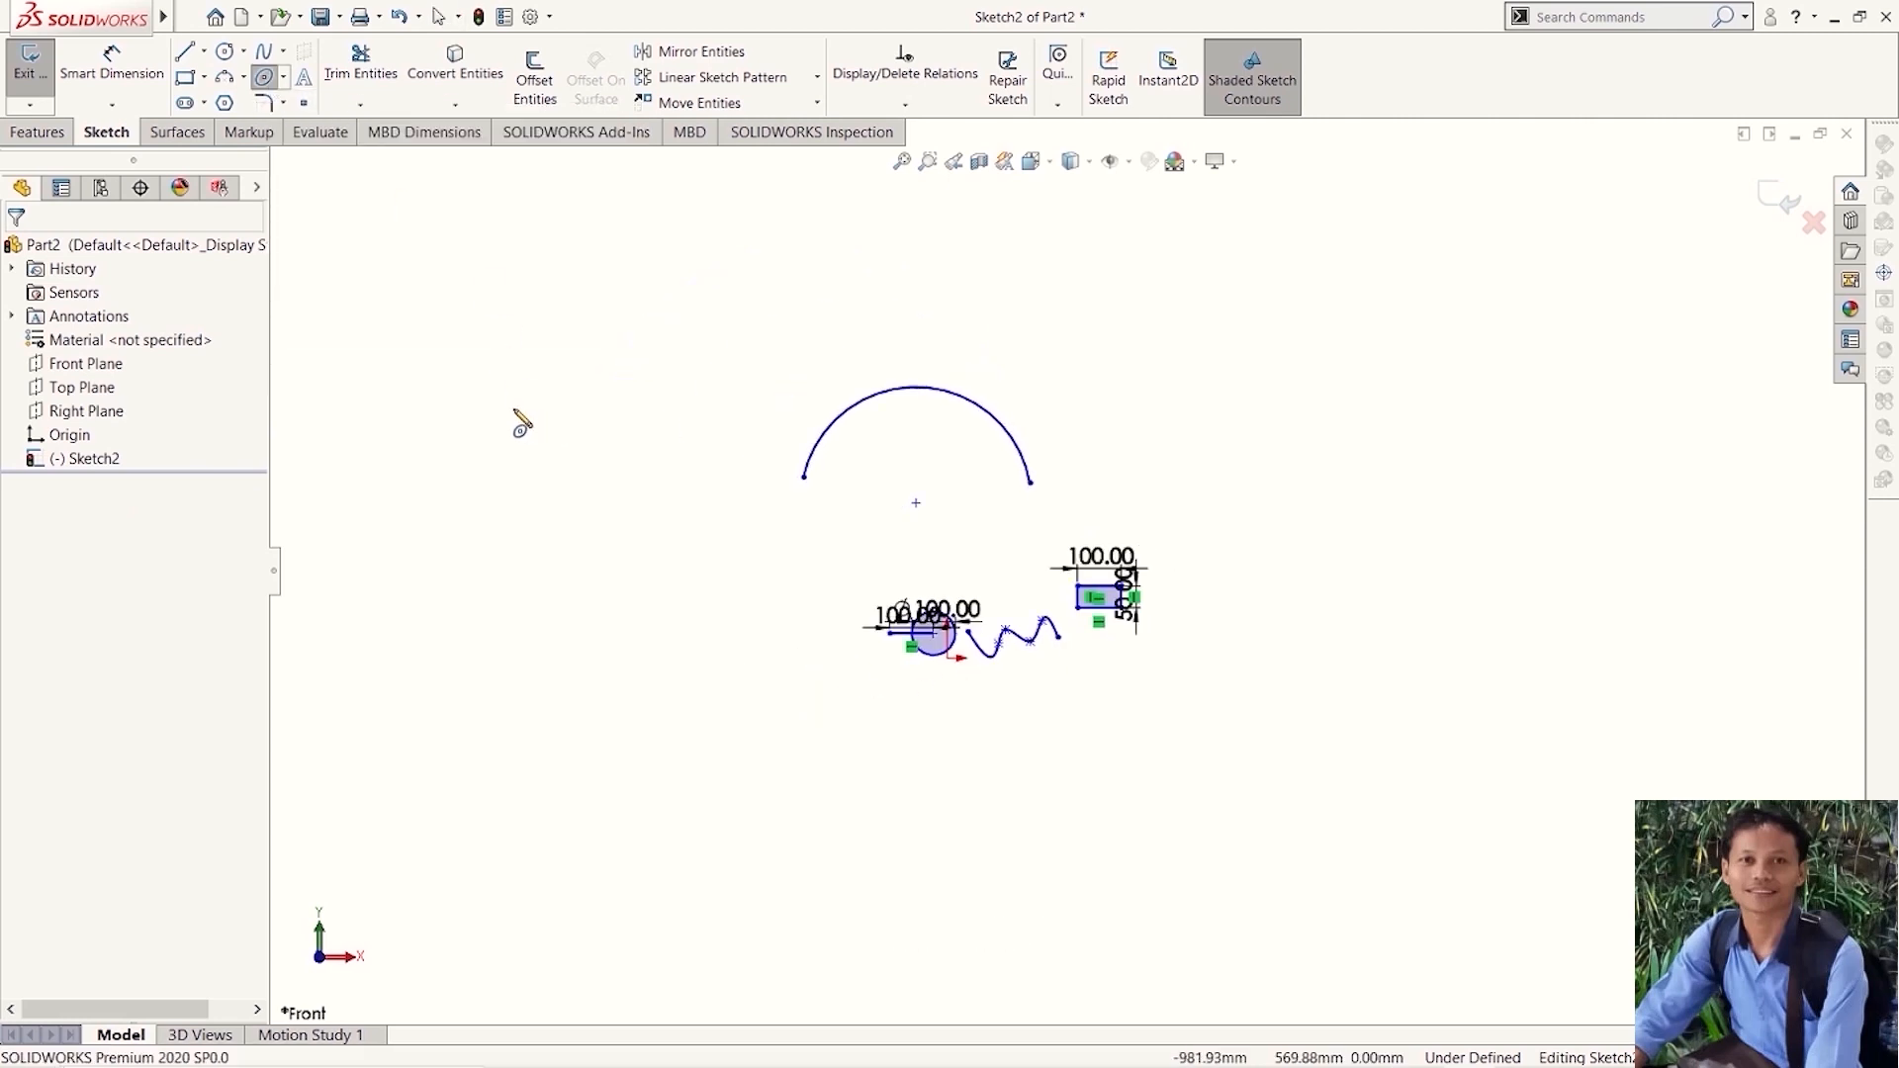
pyautogui.scroll(-4, 1324, 477)
pyautogui.scroll(-3, 1177, 542)
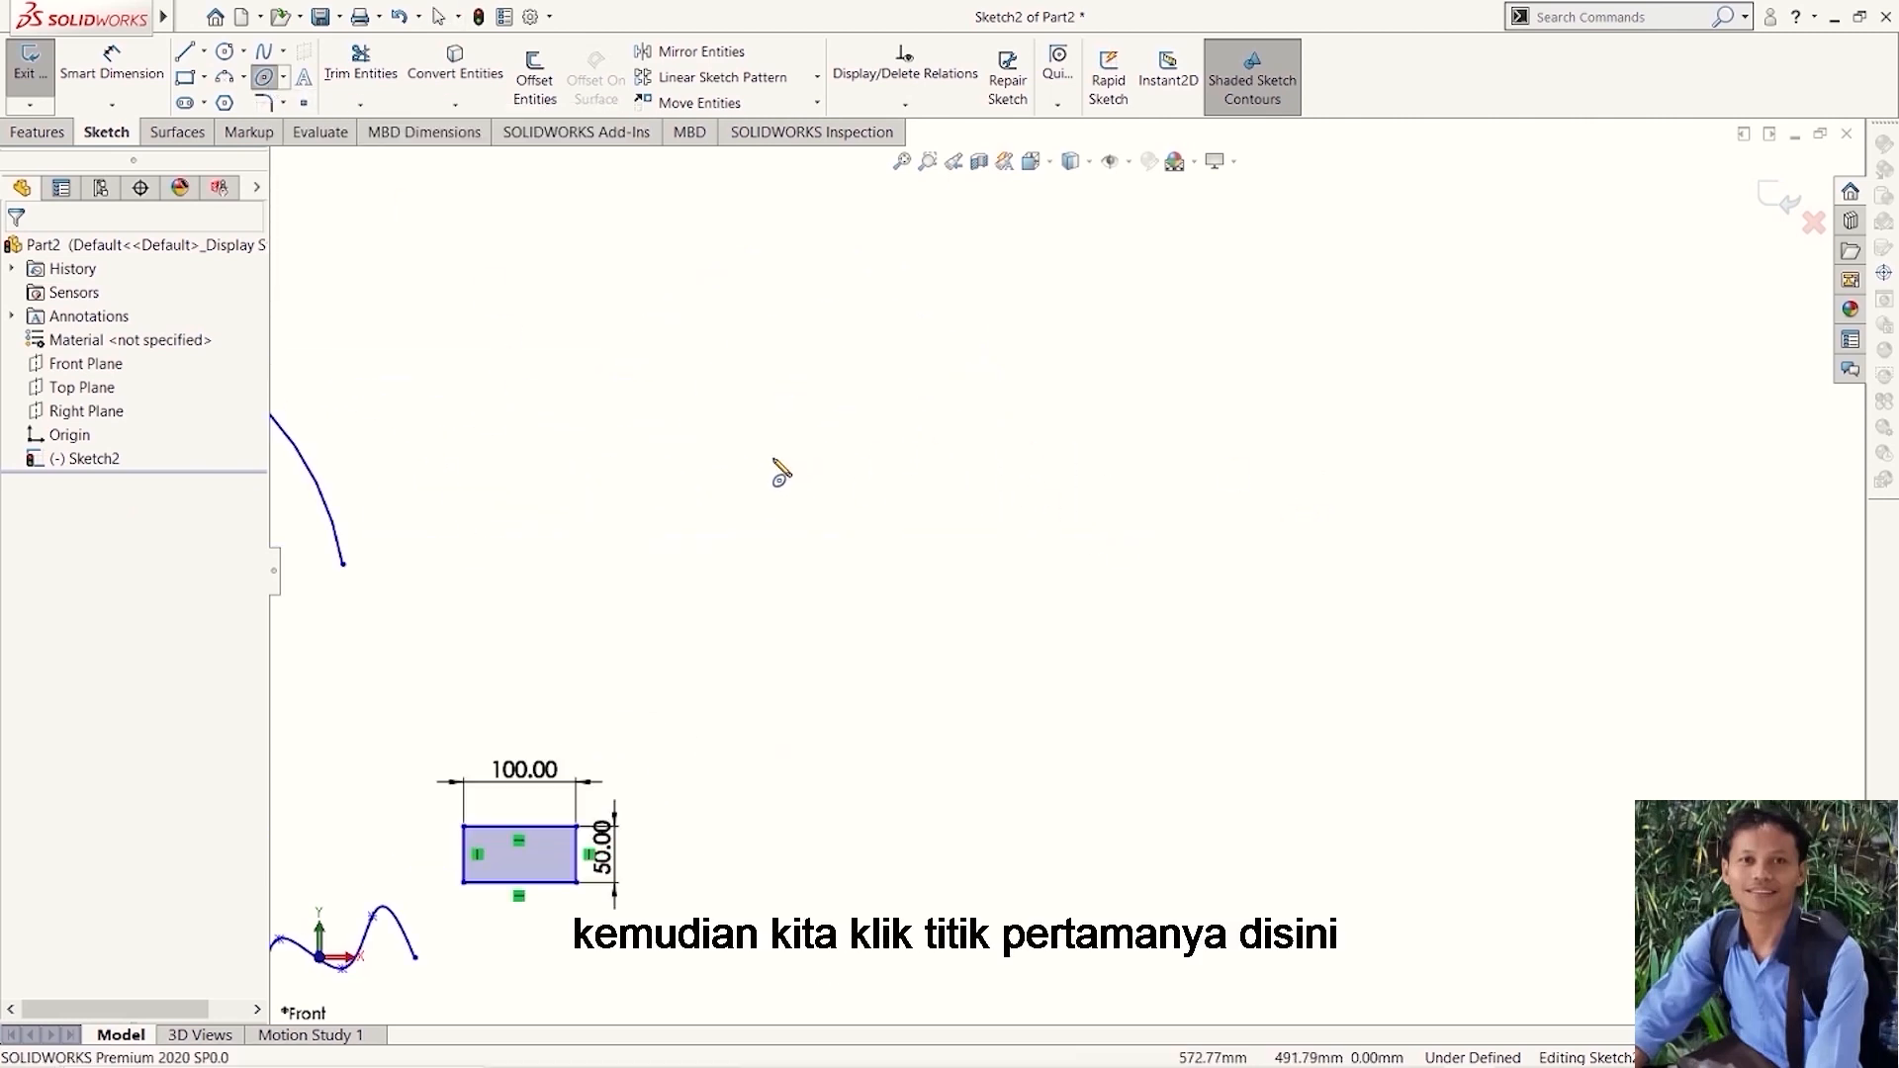
pyautogui.click(912, 457)
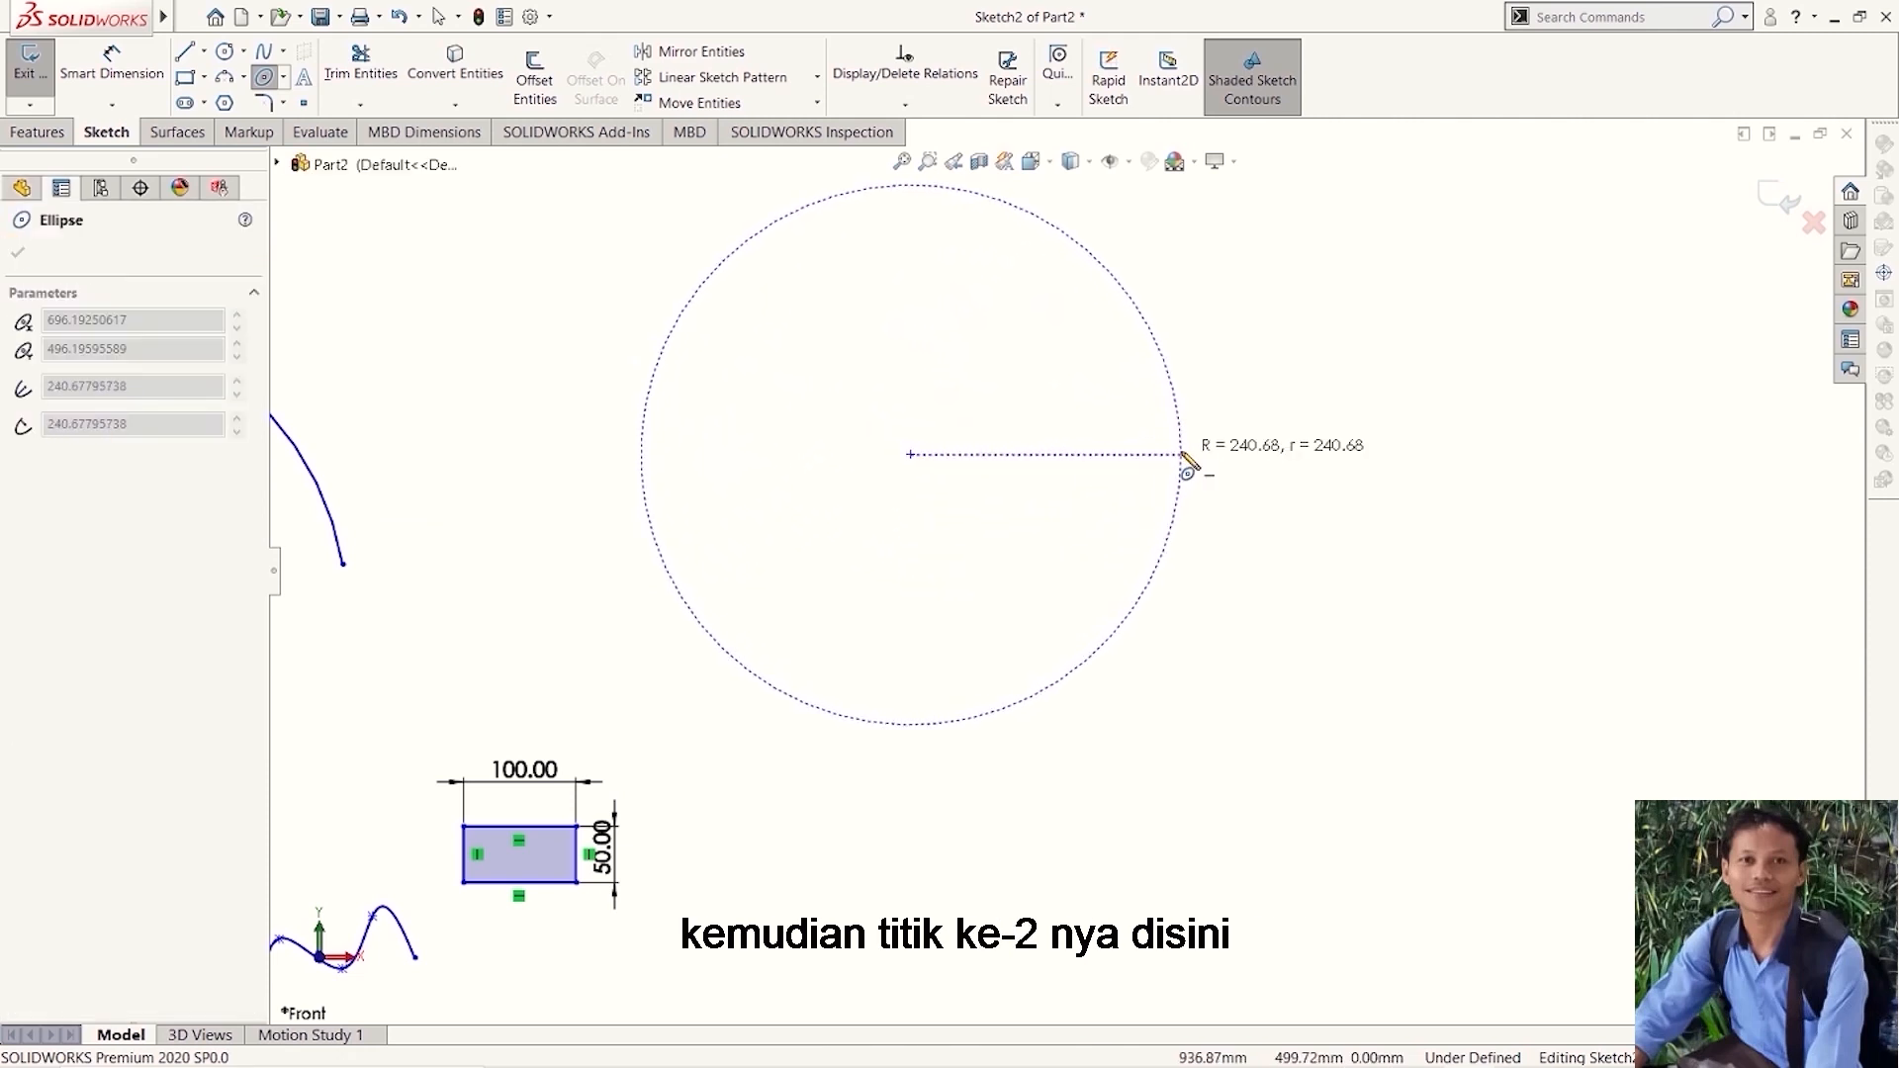
pyautogui.click(1181, 455)
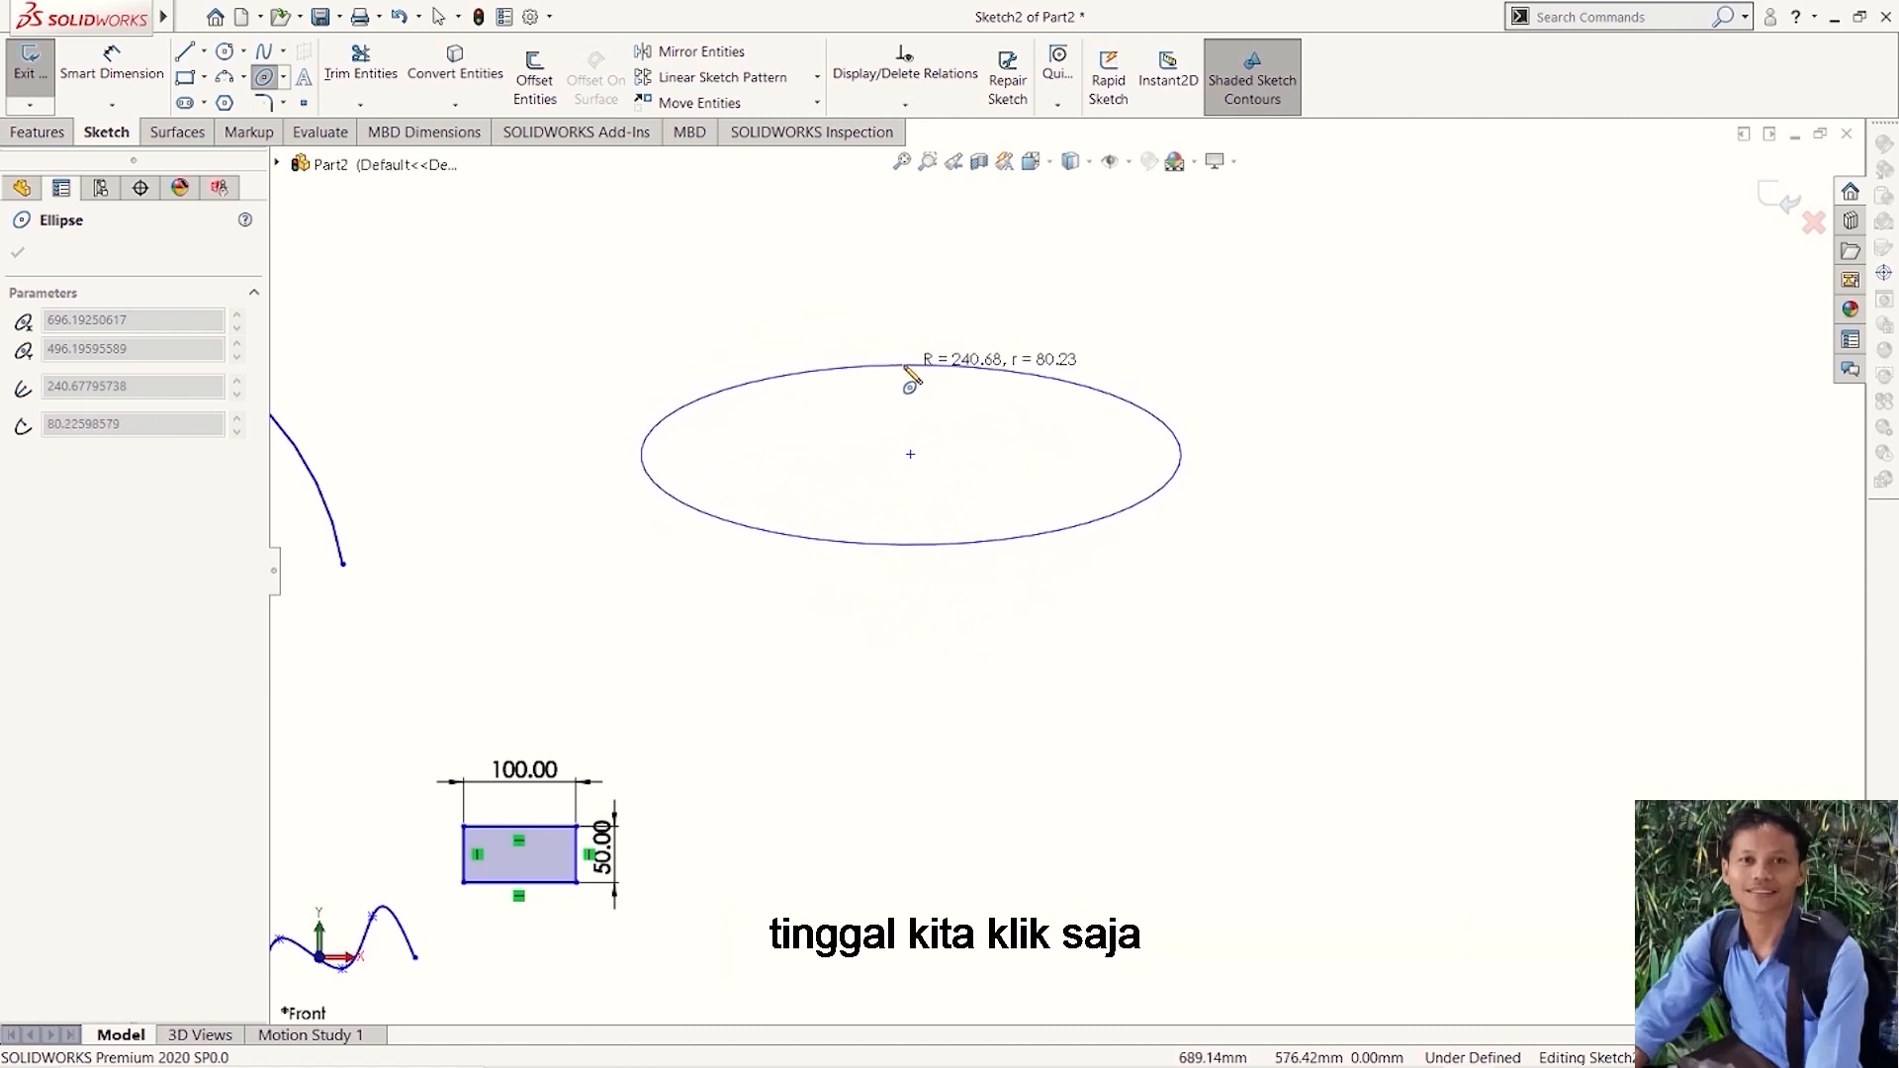
pyautogui.click(907, 371)
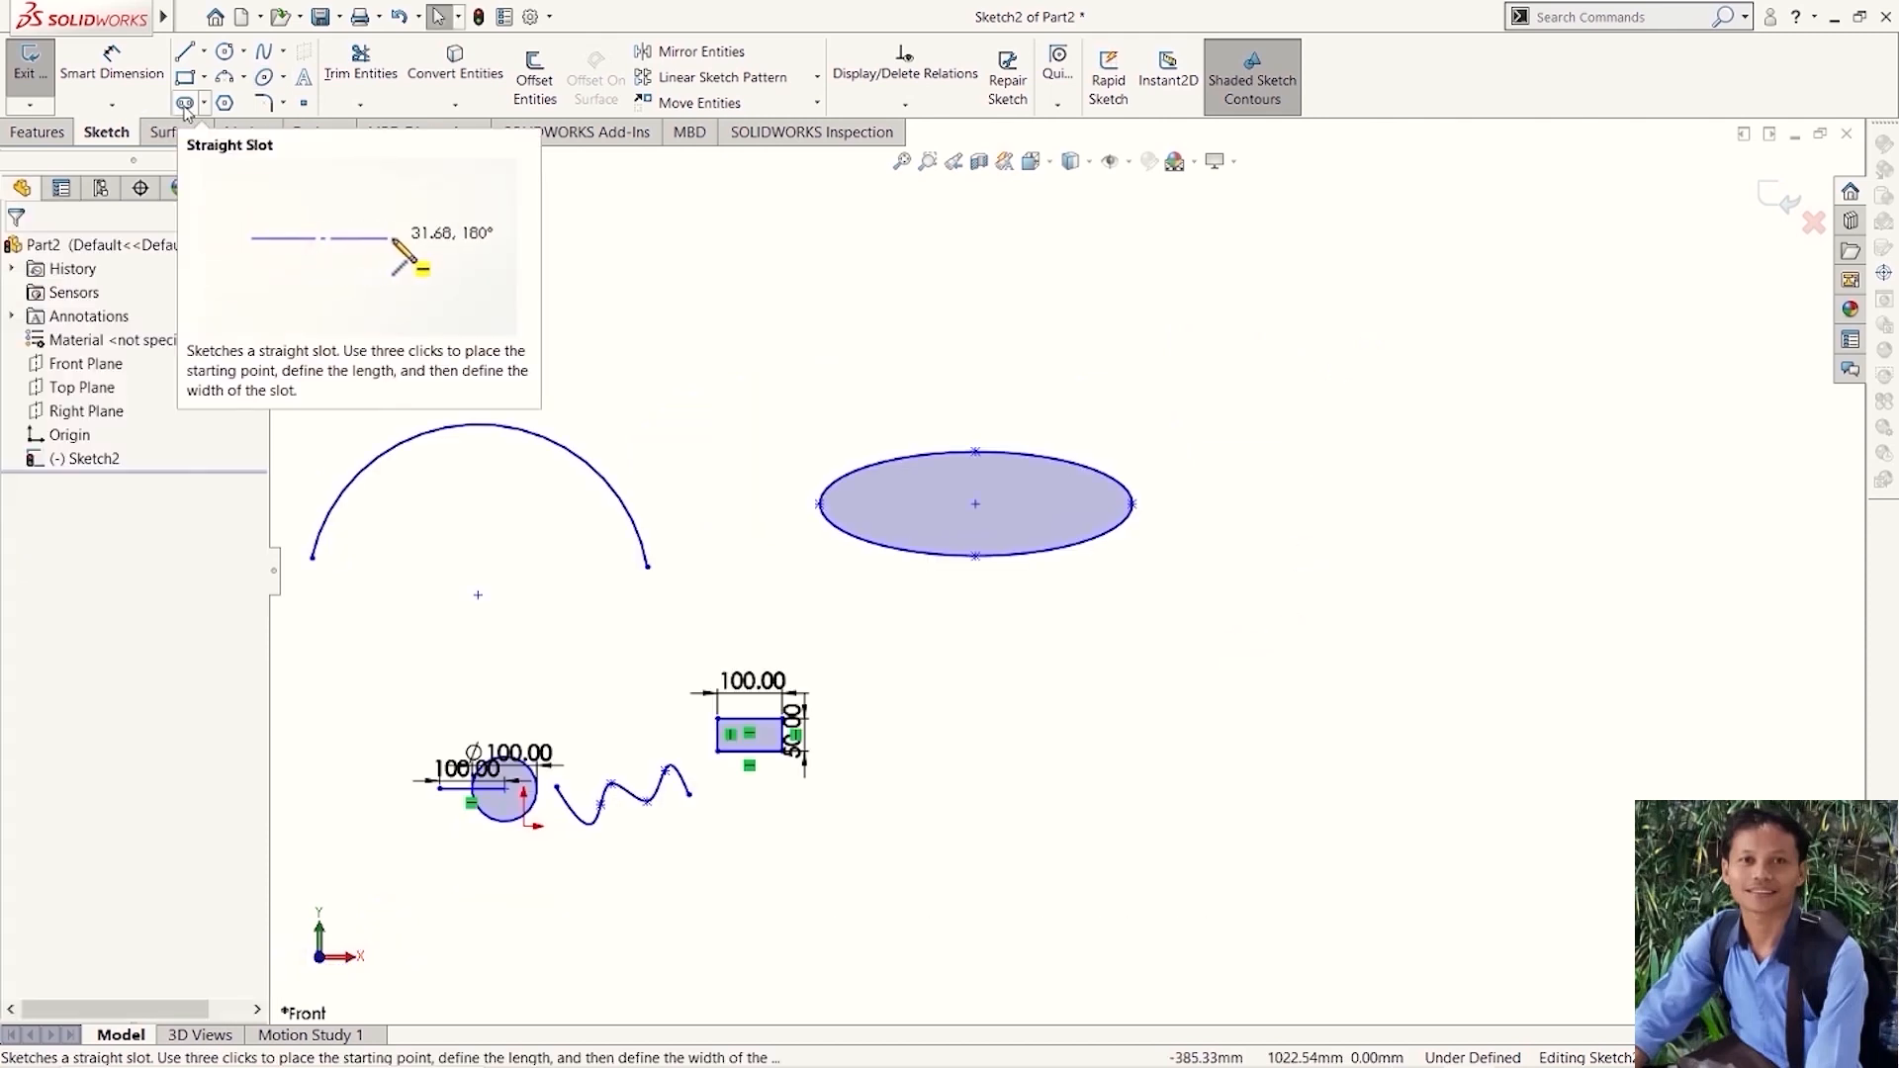
# - Sketch a horizontal straight slot right of the ellipse, about 390 mm between arc centers and about 196 mm wide
pyautogui.click(185, 104)
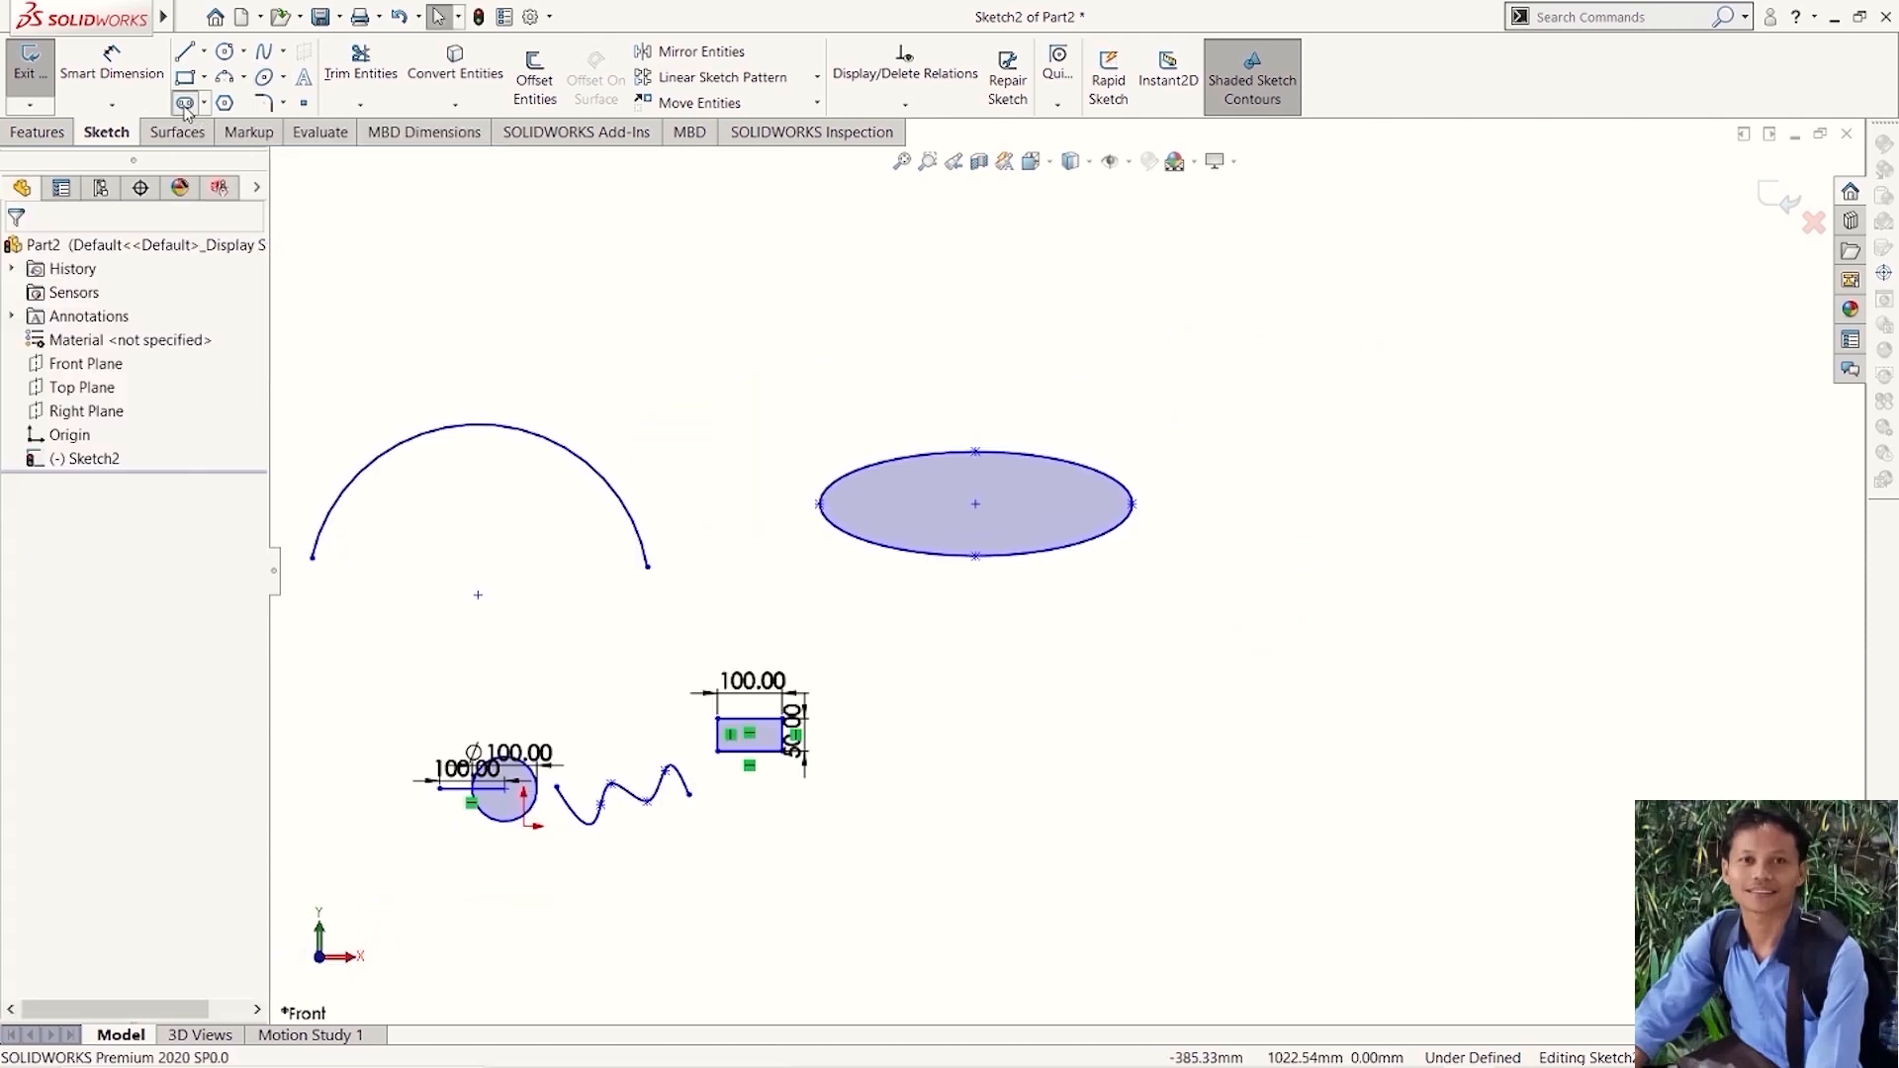
pyautogui.scroll(-2, 1254, 577)
pyautogui.scroll(2, 1229, 543)
pyautogui.click(1224, 530)
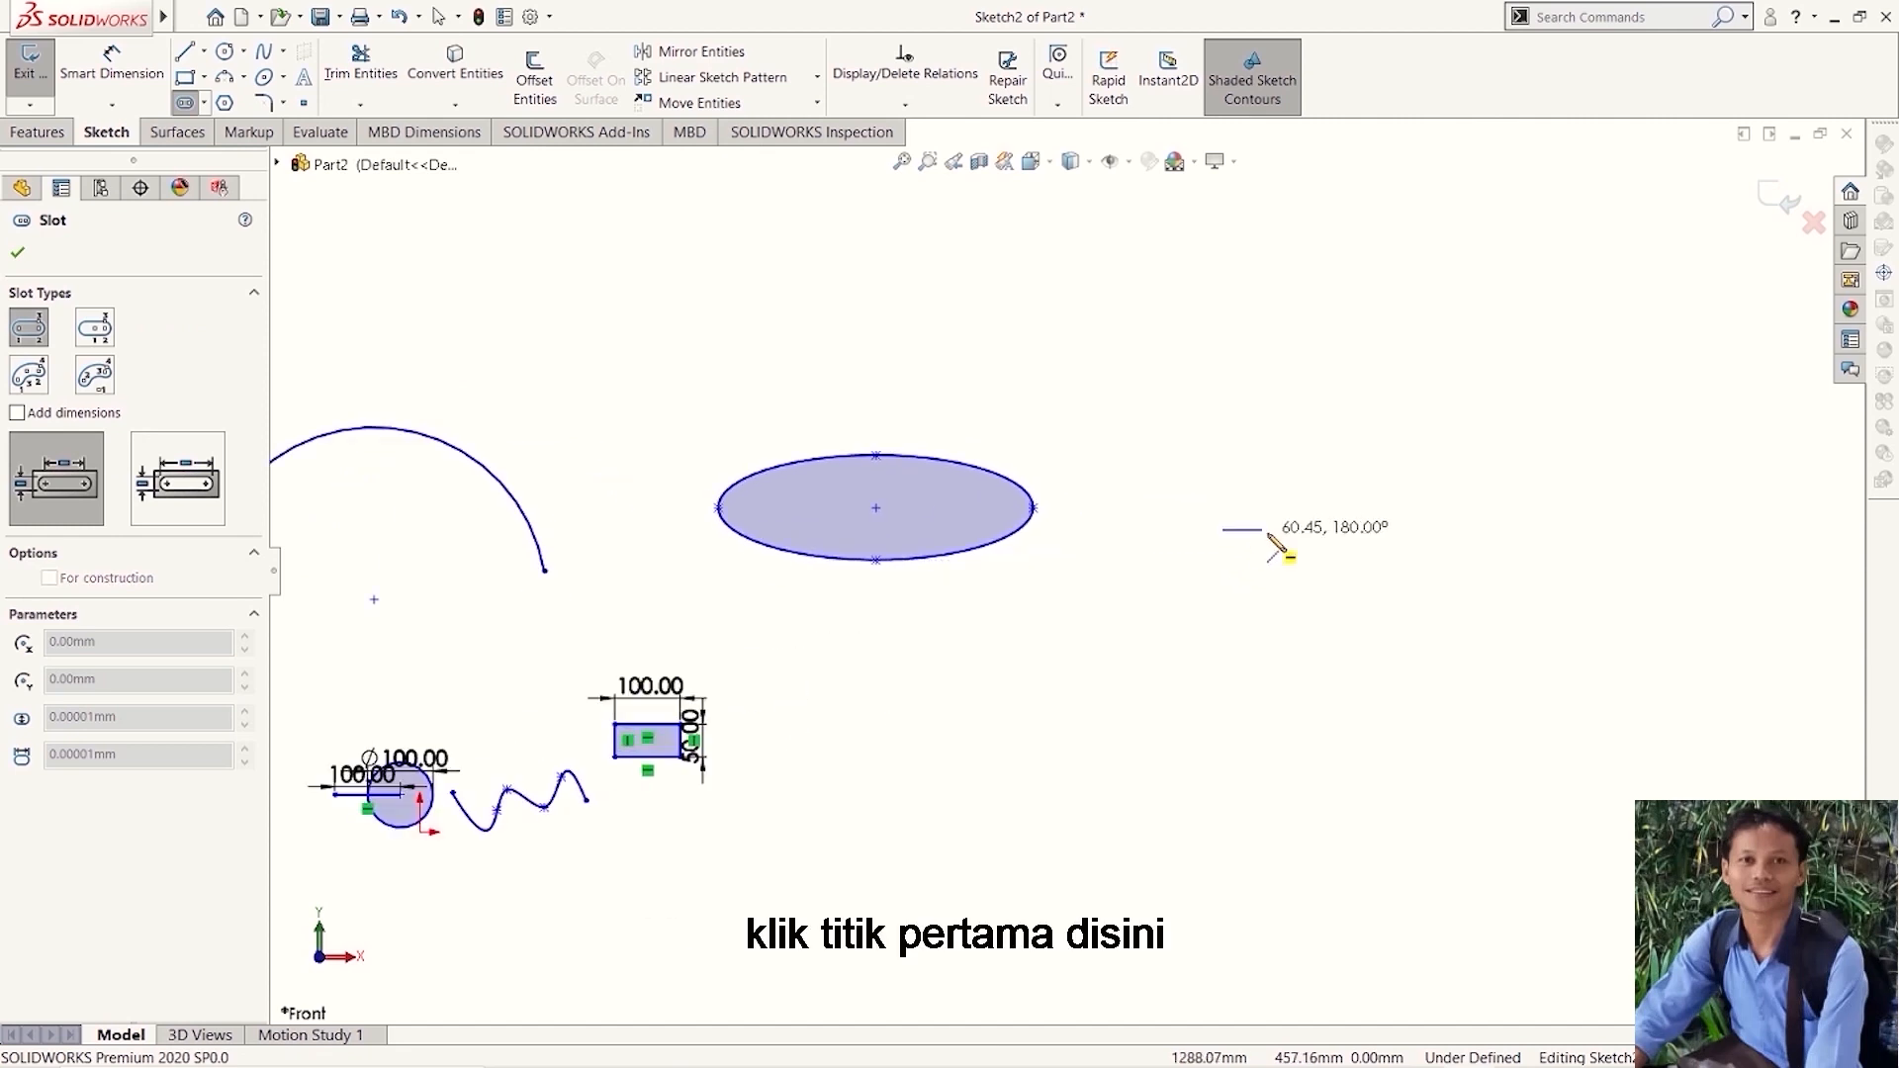
pyautogui.click(1479, 530)
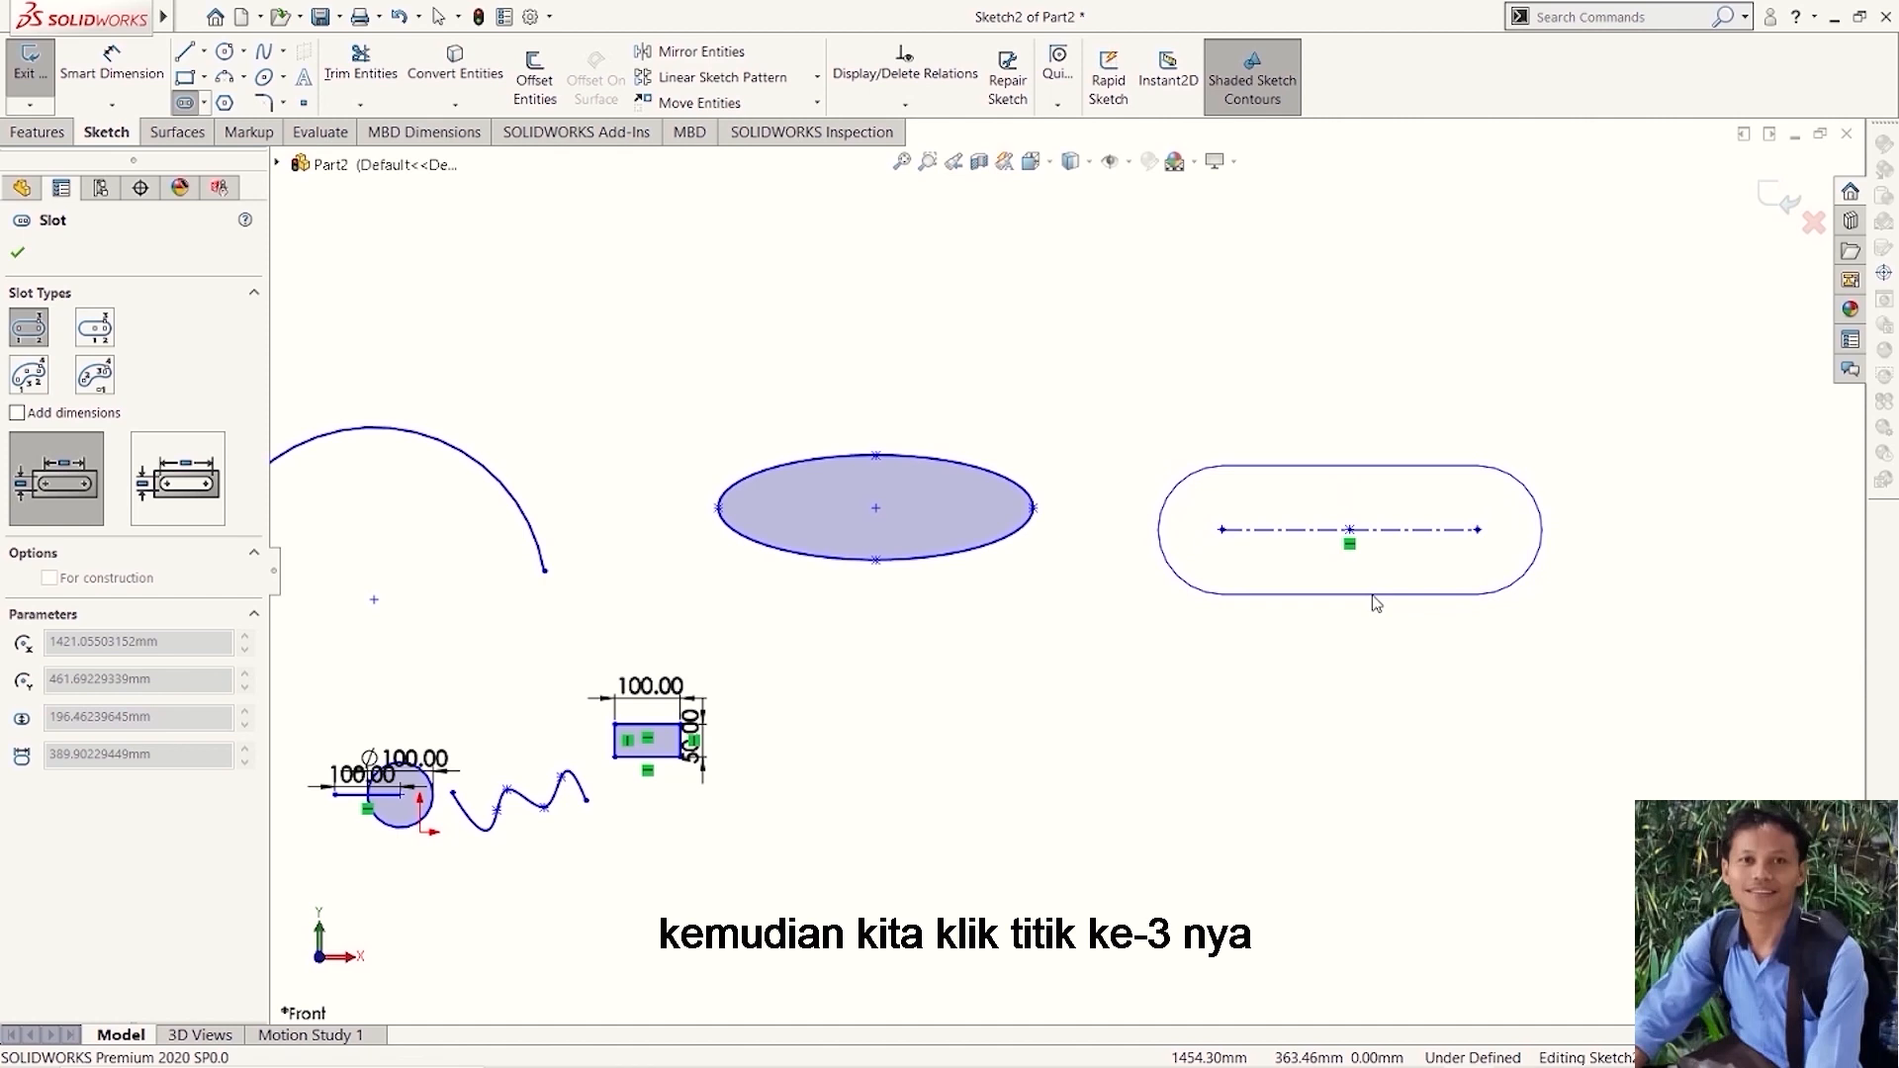
pyautogui.click(1376, 603)
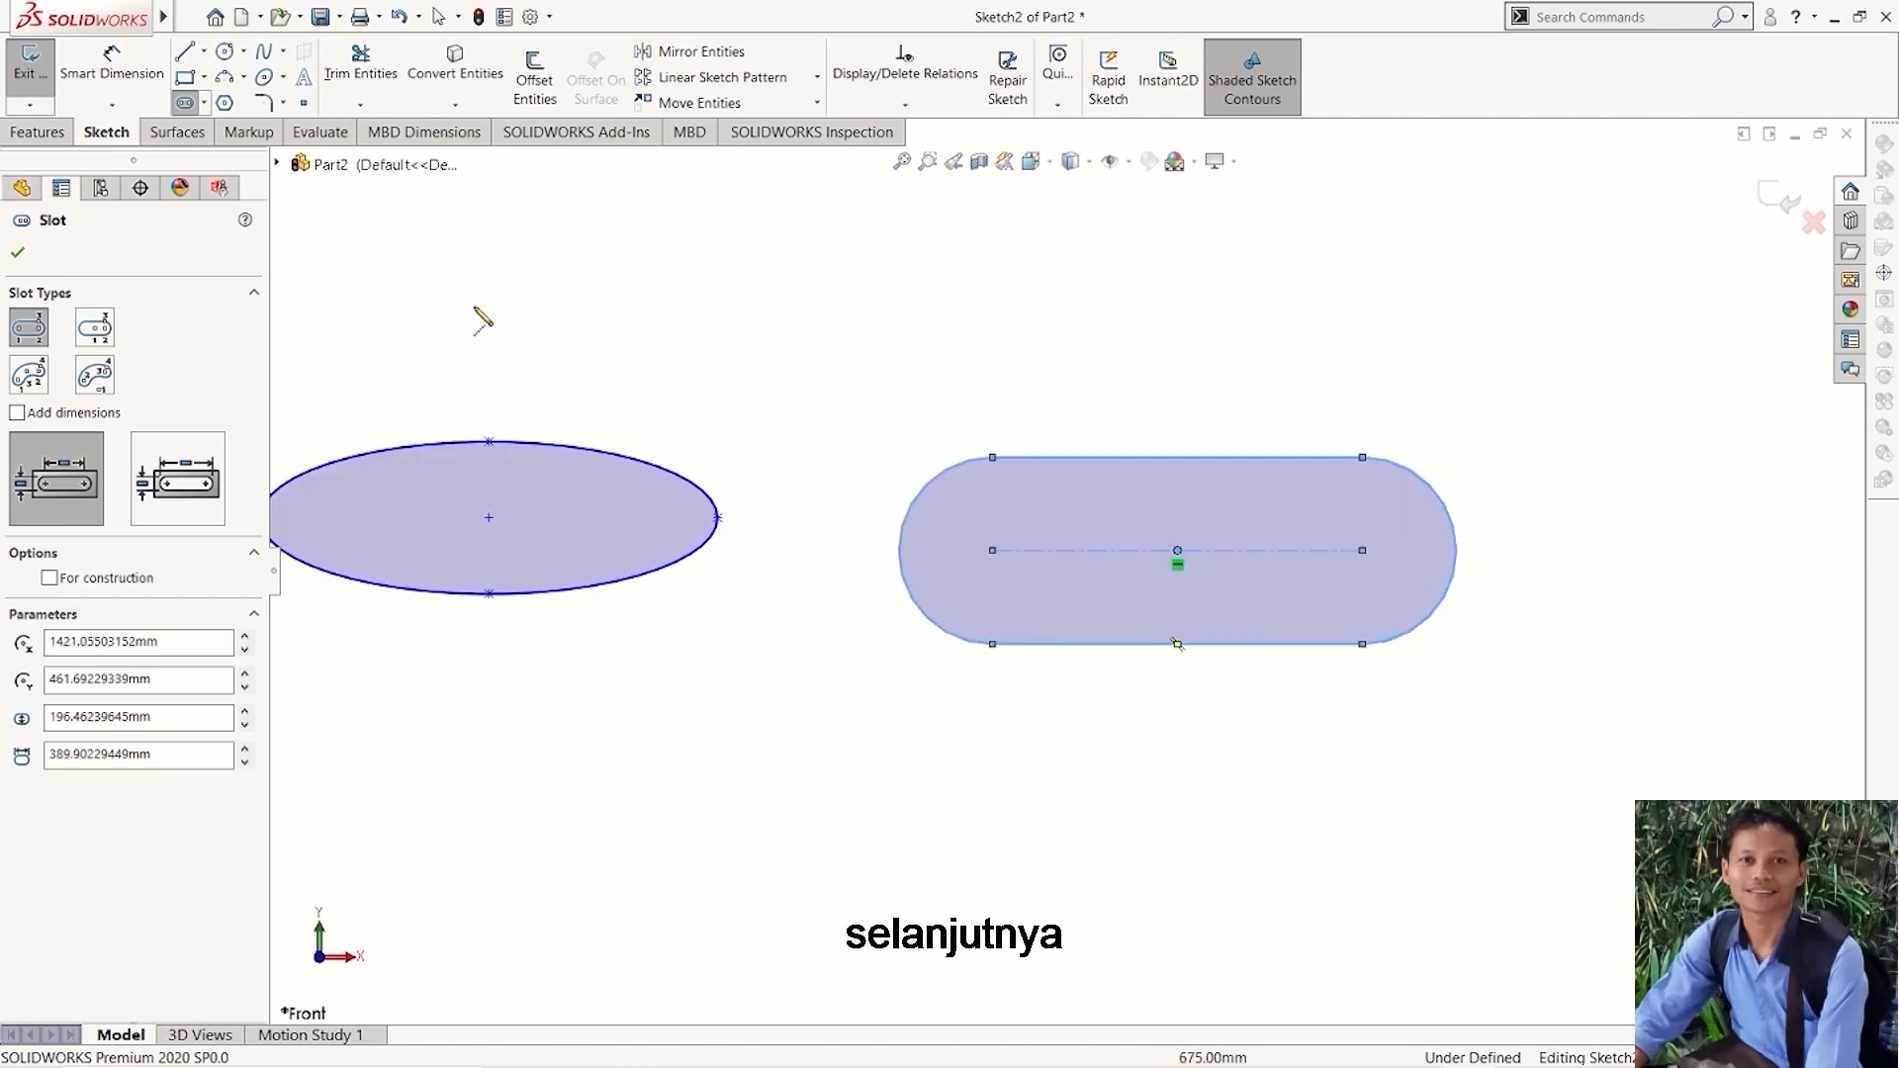
# - Sketch a 6-sided polygon below the slot using an inscribed circle about 582 mm in diameter, rotated about 3°
pyautogui.click(225, 103)
pyautogui.scroll(1, 1128, 576)
pyautogui.scroll(3, 1064, 571)
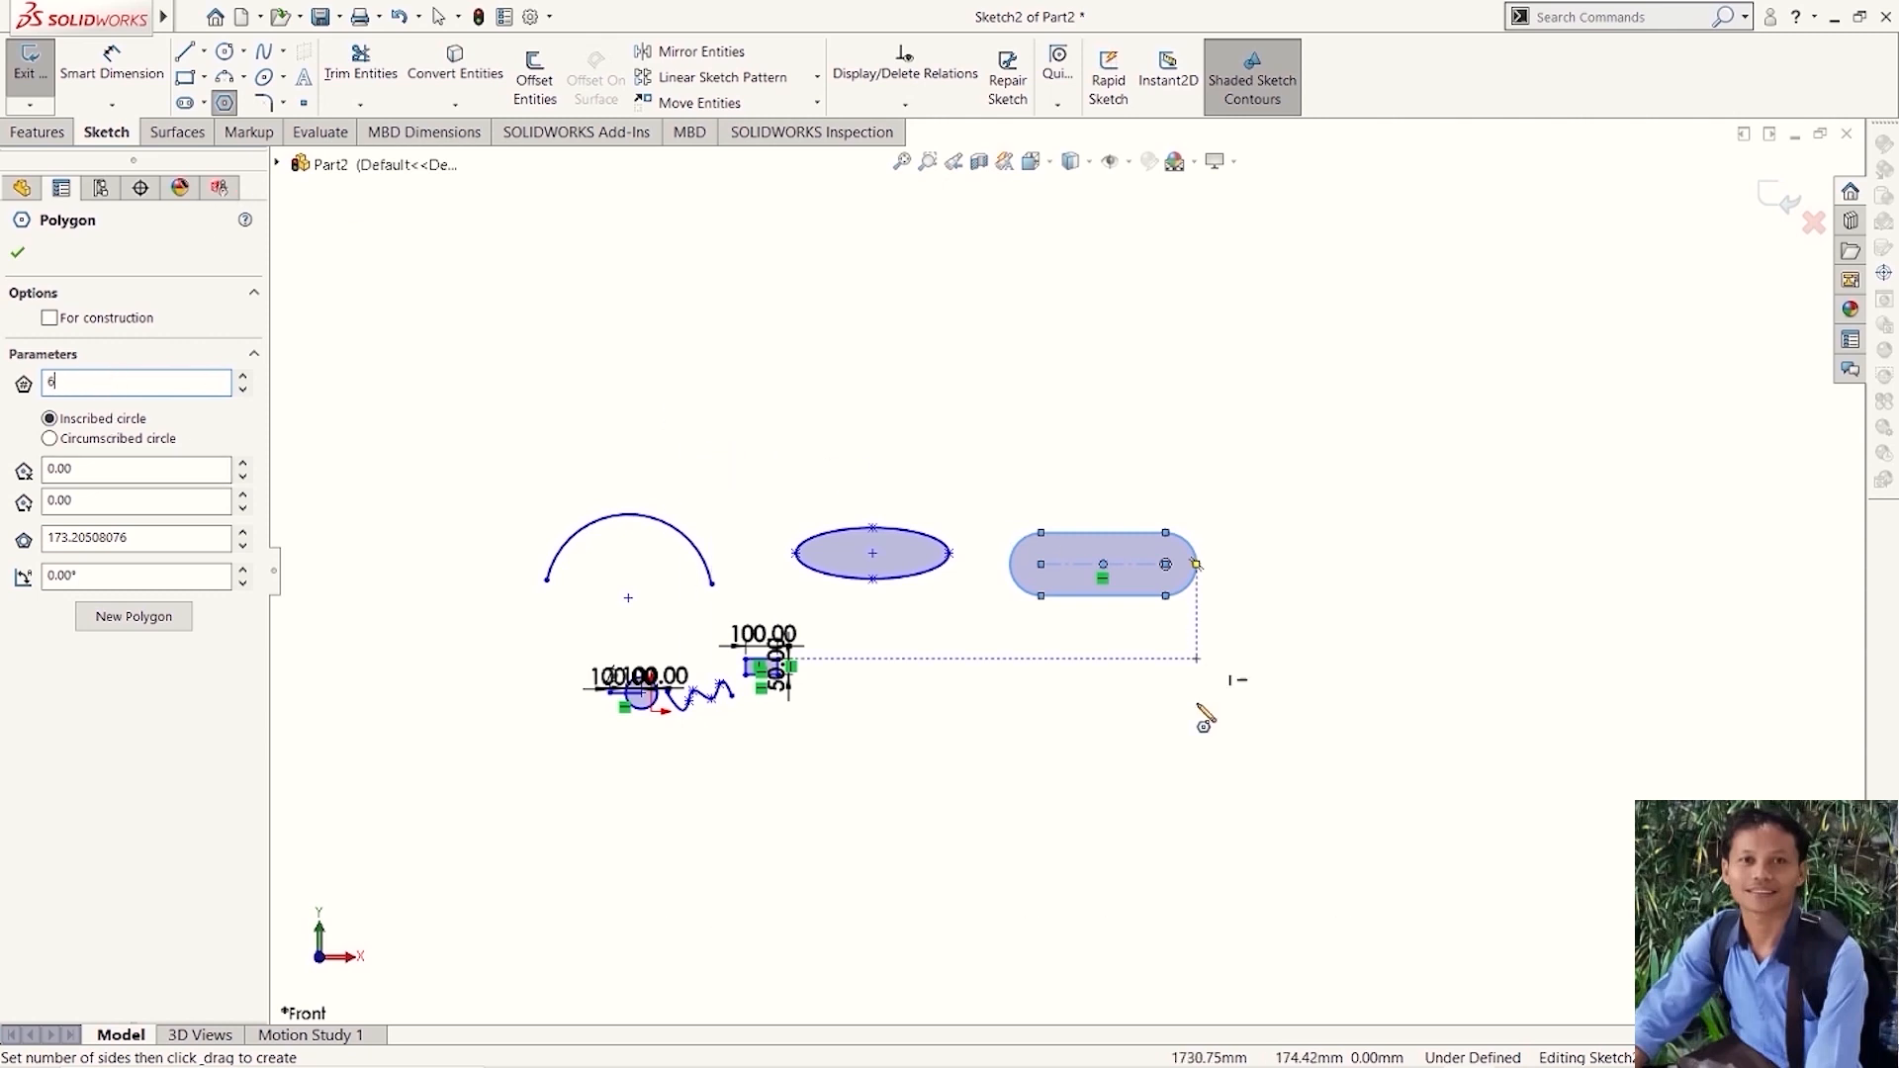
pyautogui.click(1116, 742)
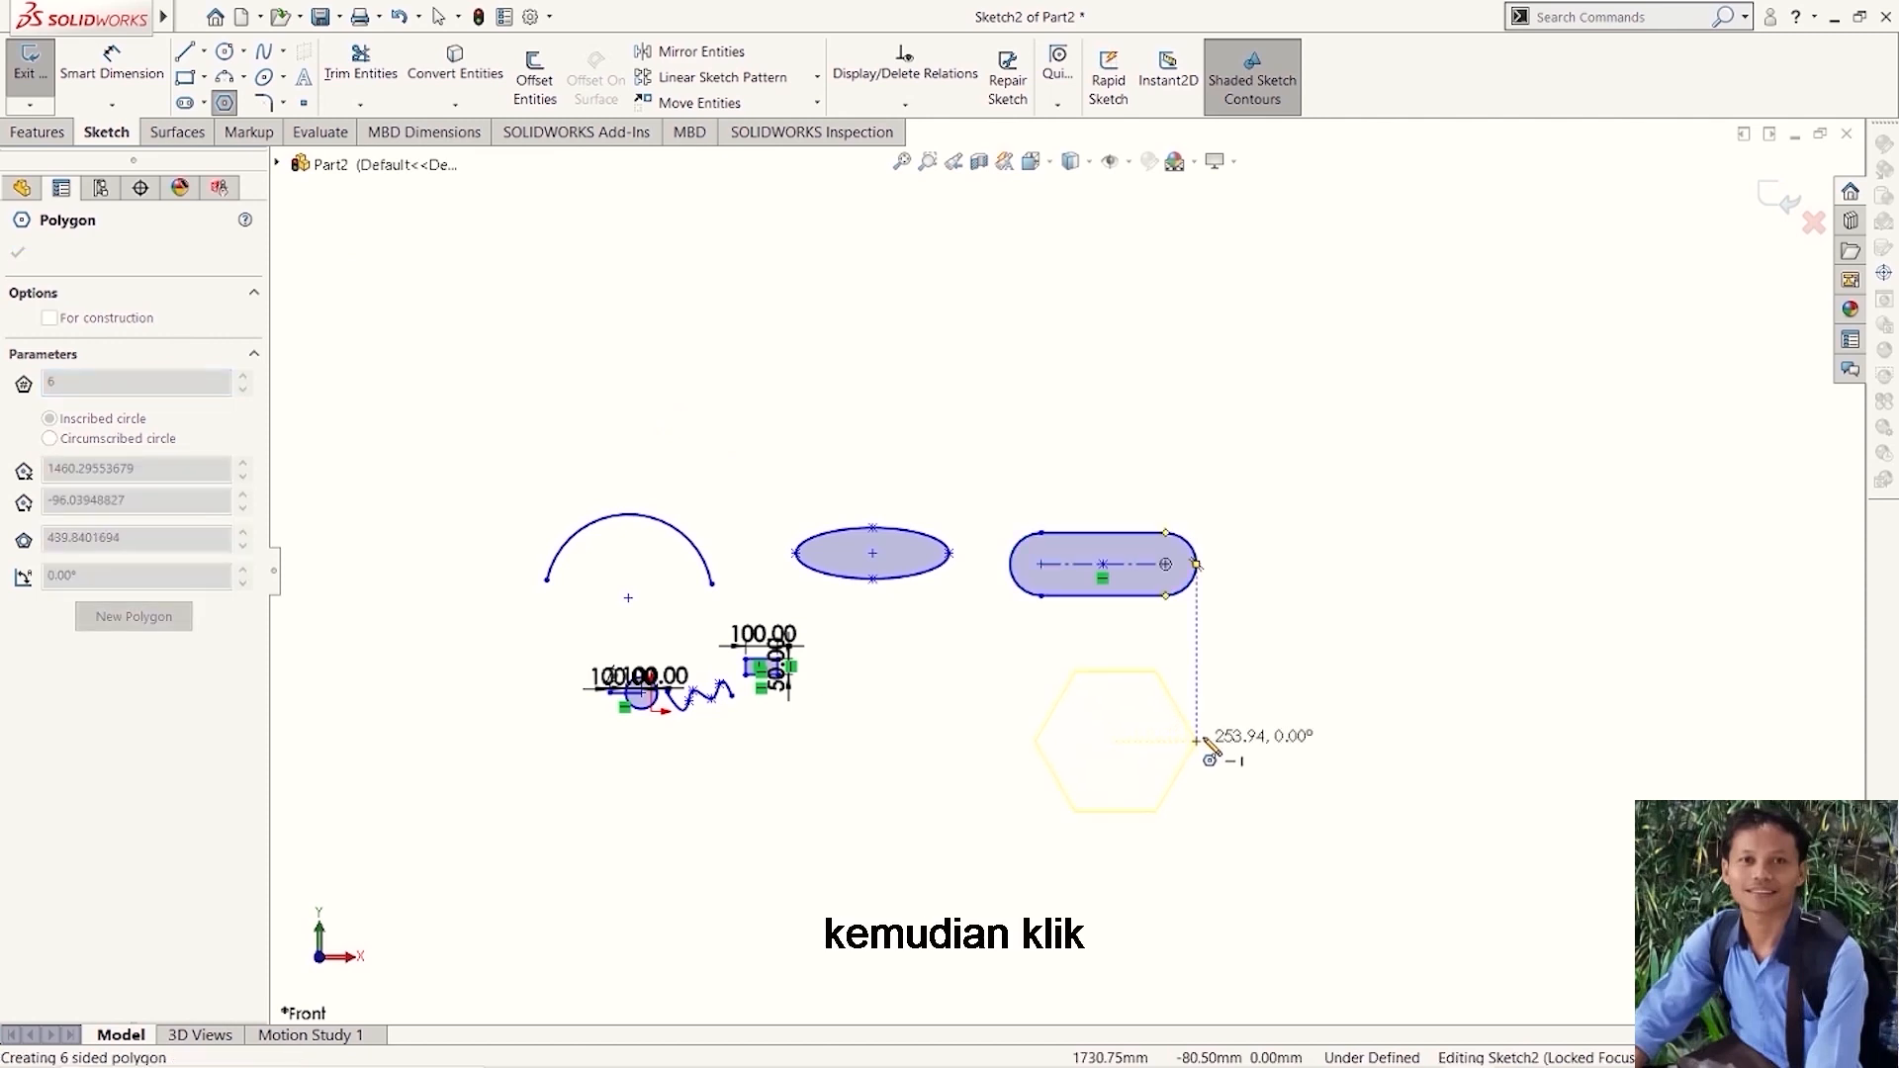
pyautogui.click(1223, 736)
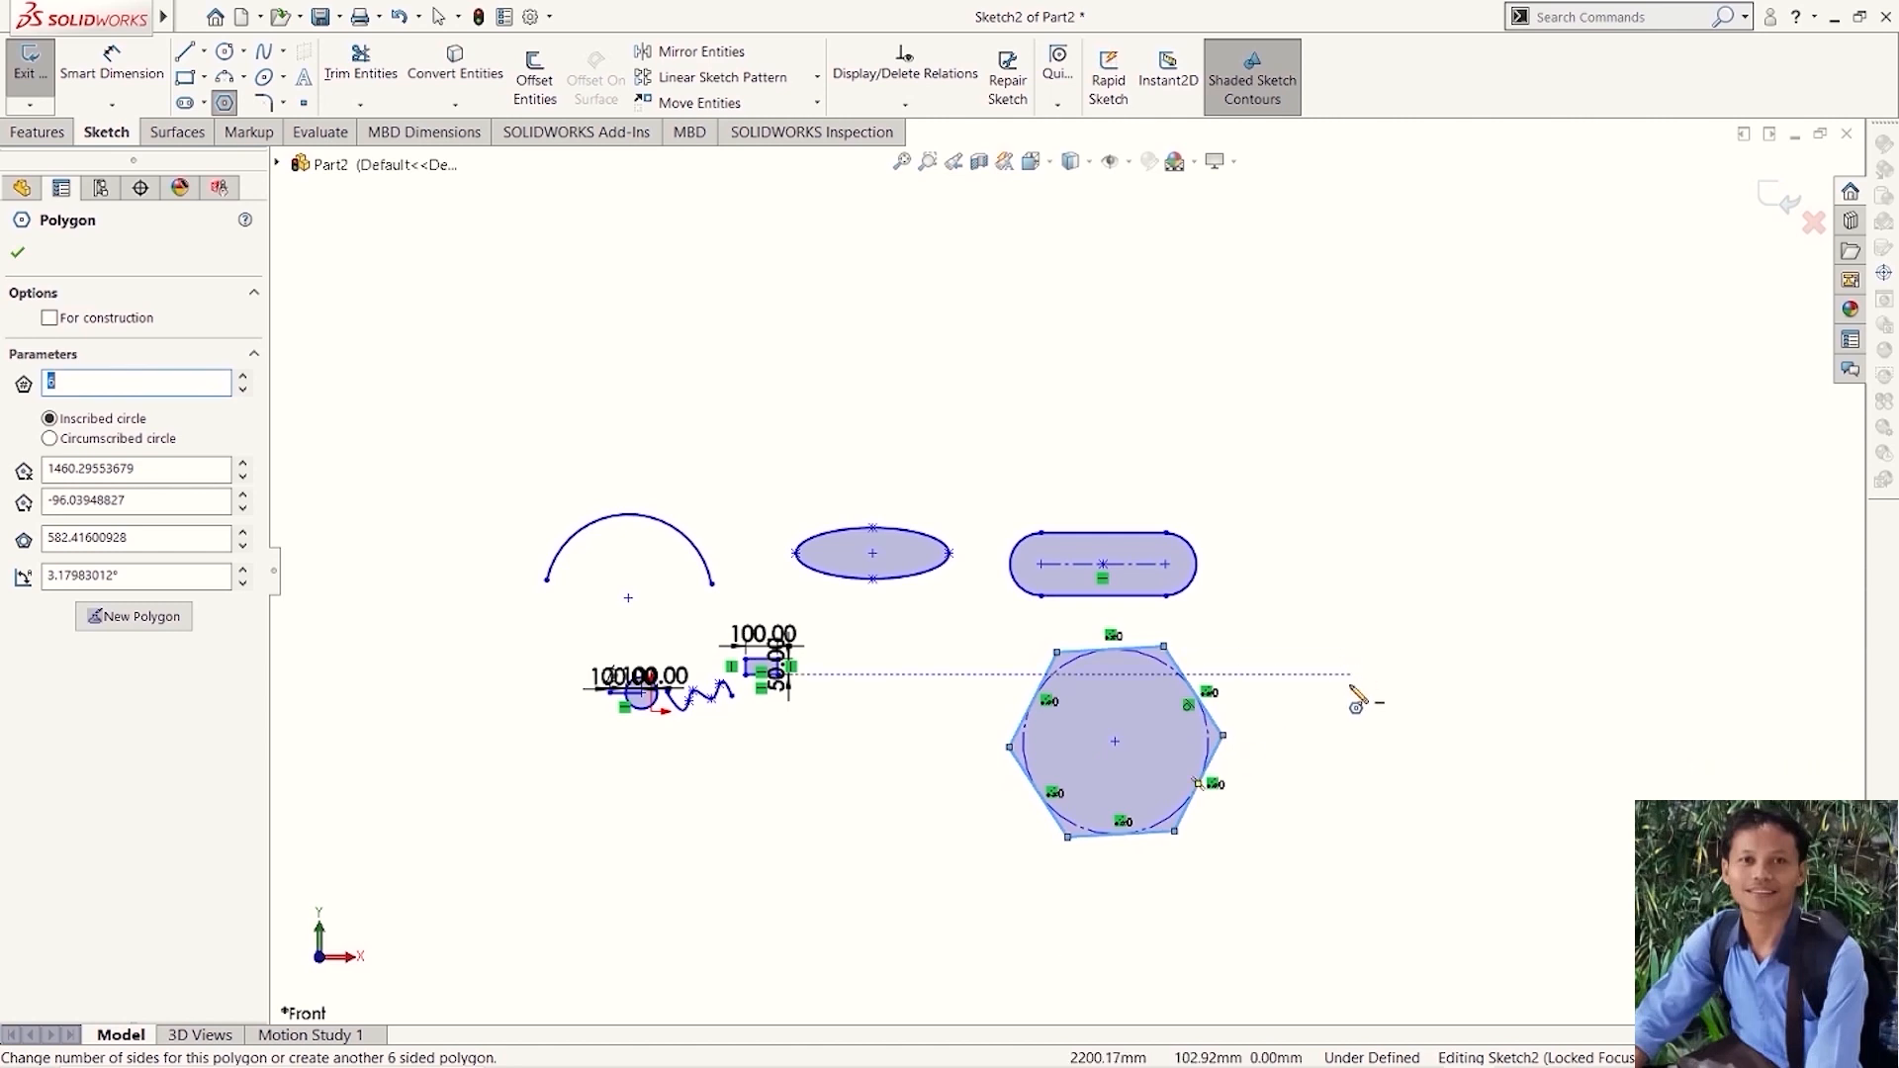
# - Move the hexagon's center X coordinate to about 1470.3 mm and set its inscribed circle's diameter to 500 mm
pyautogui.scroll(-3, 1353, 682)
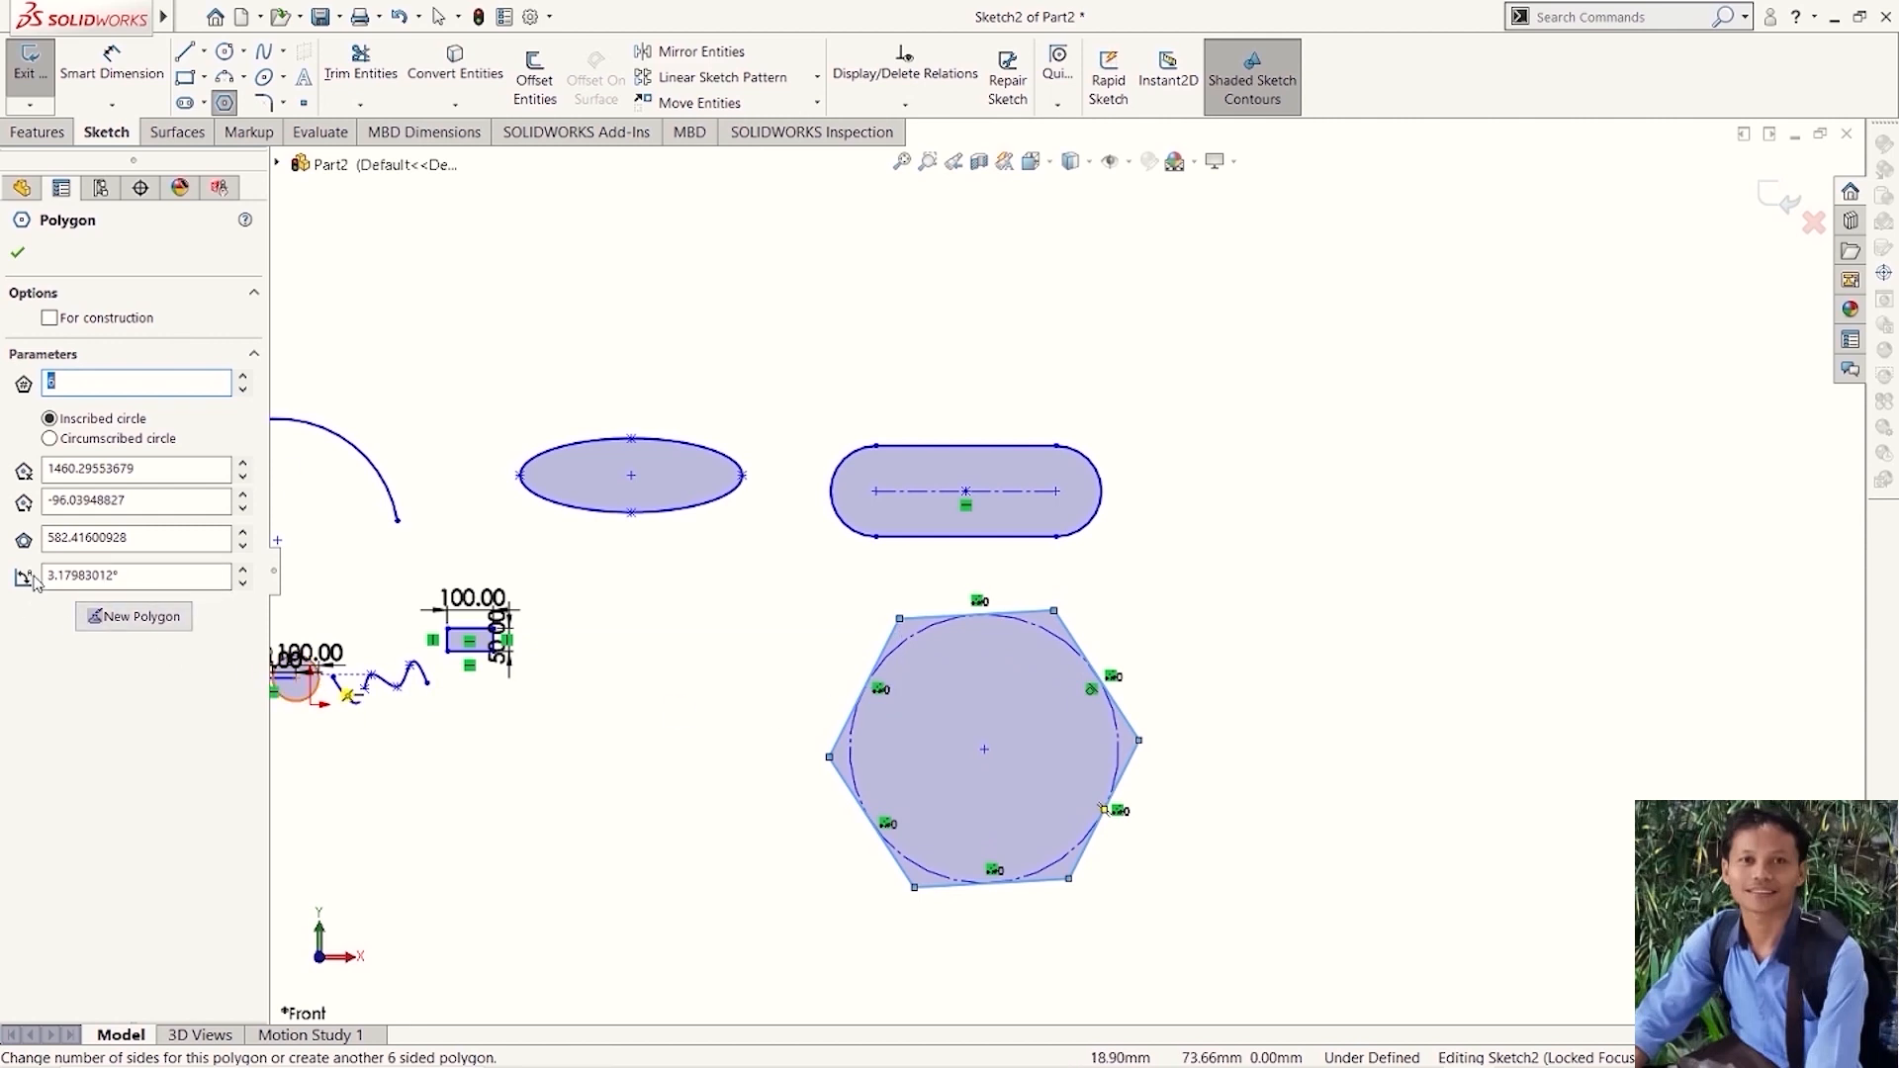
pyautogui.click(242, 463)
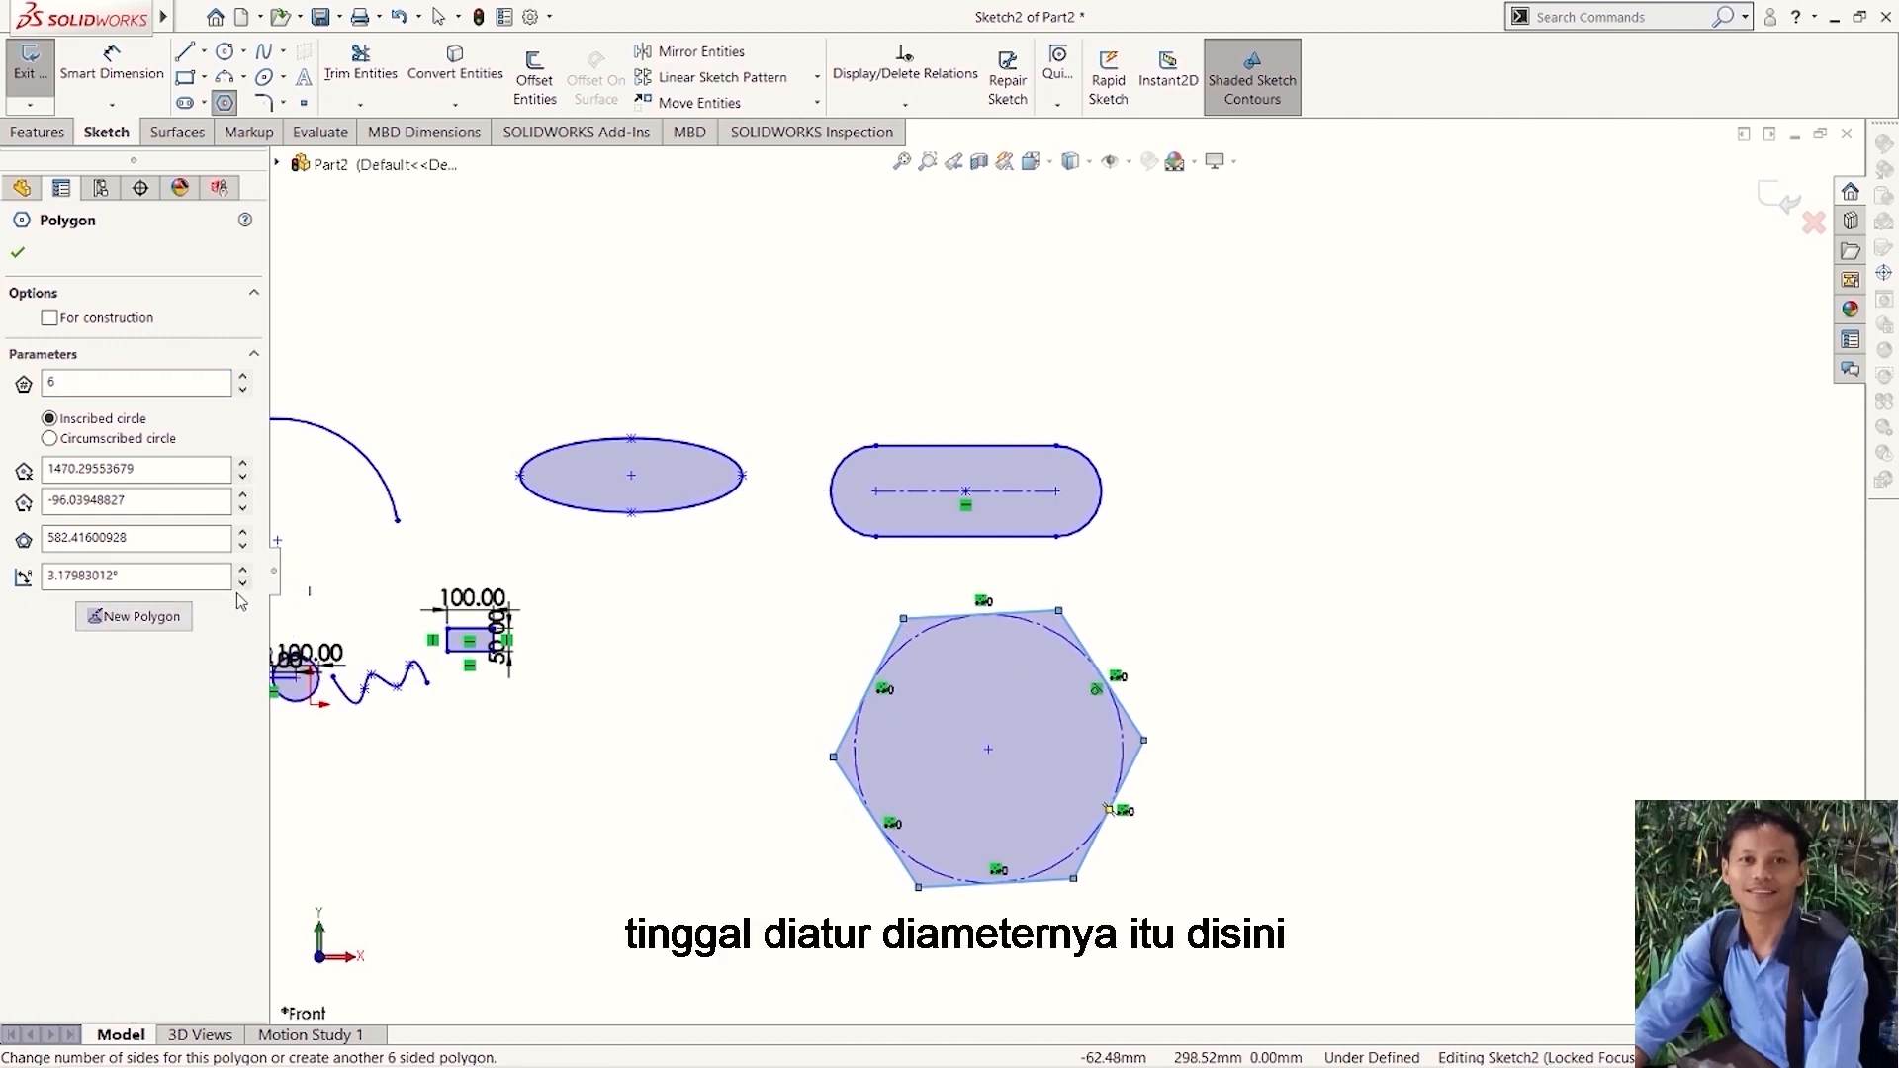
pyautogui.moveTo(243, 534); pyautogui.dragTo(242, 544)
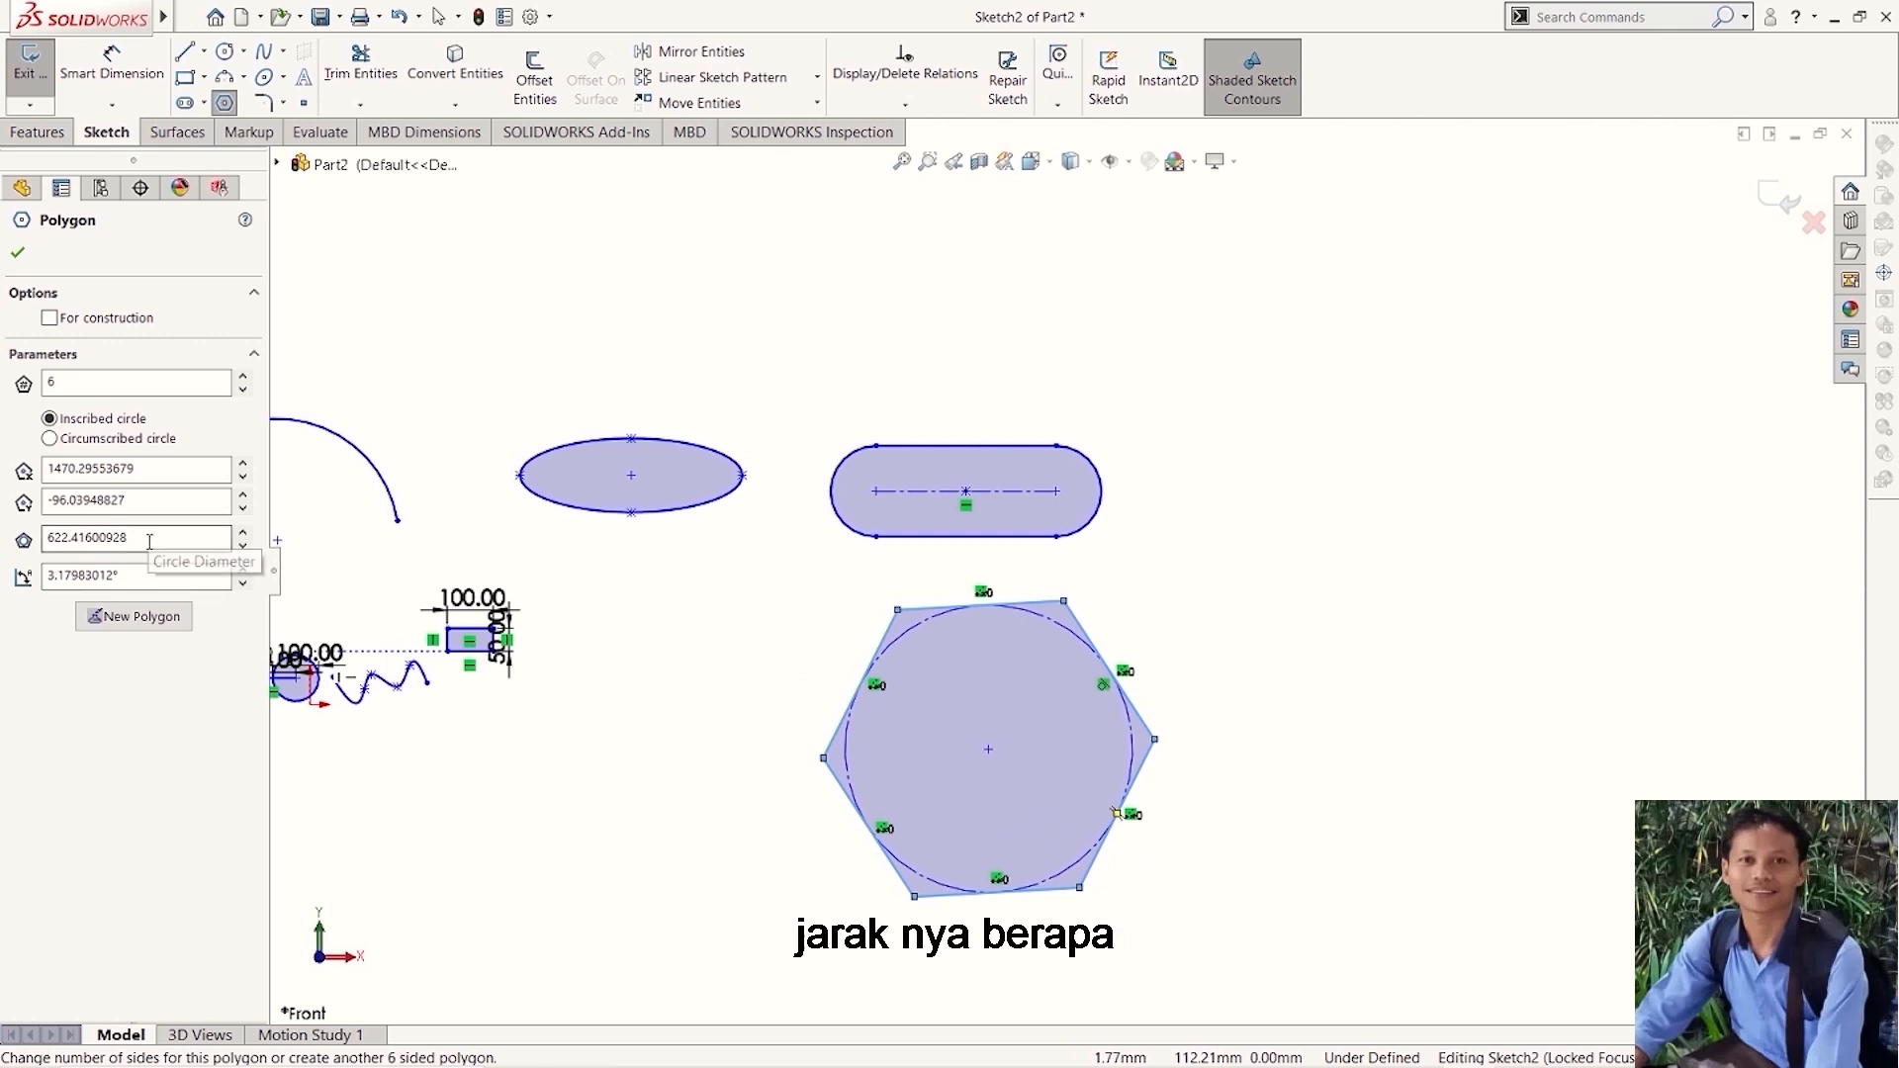
pyautogui.moveTo(150, 541); pyautogui.dragTo(39, 542)
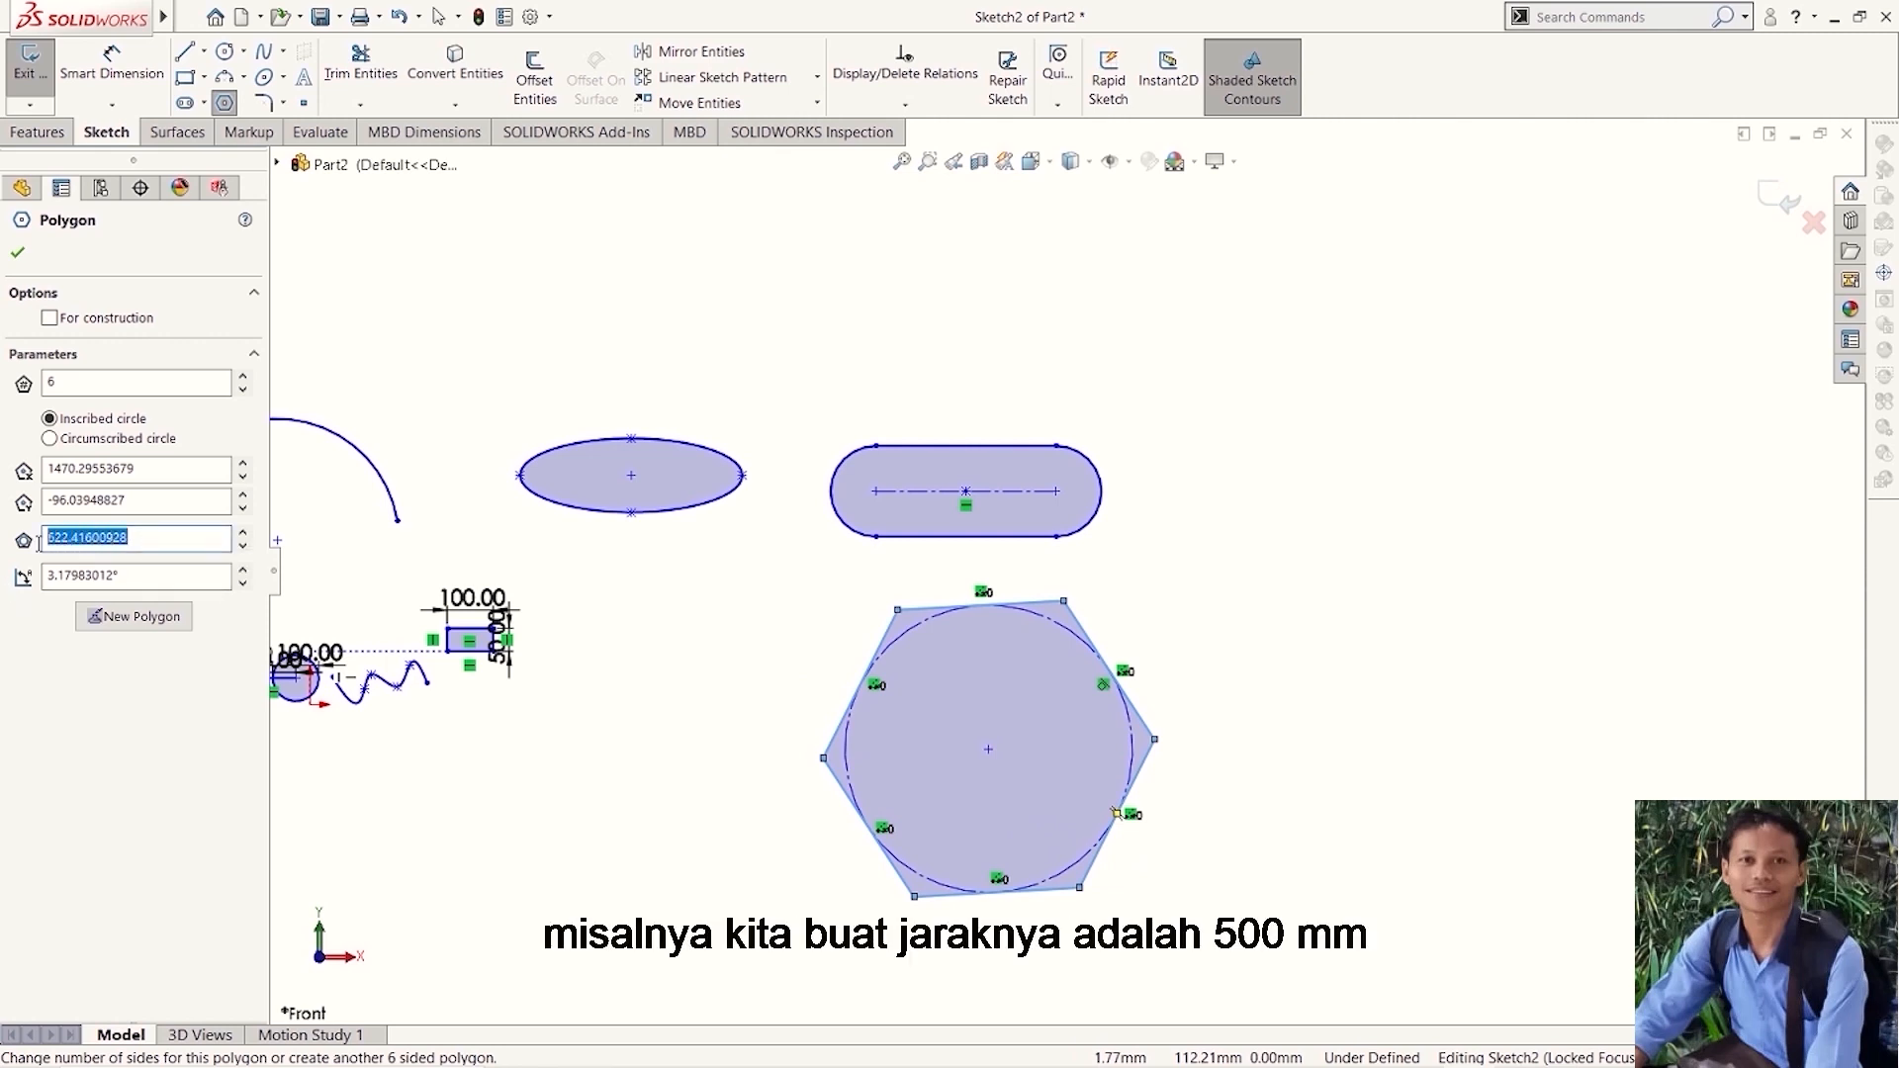
pyautogui.write('500')
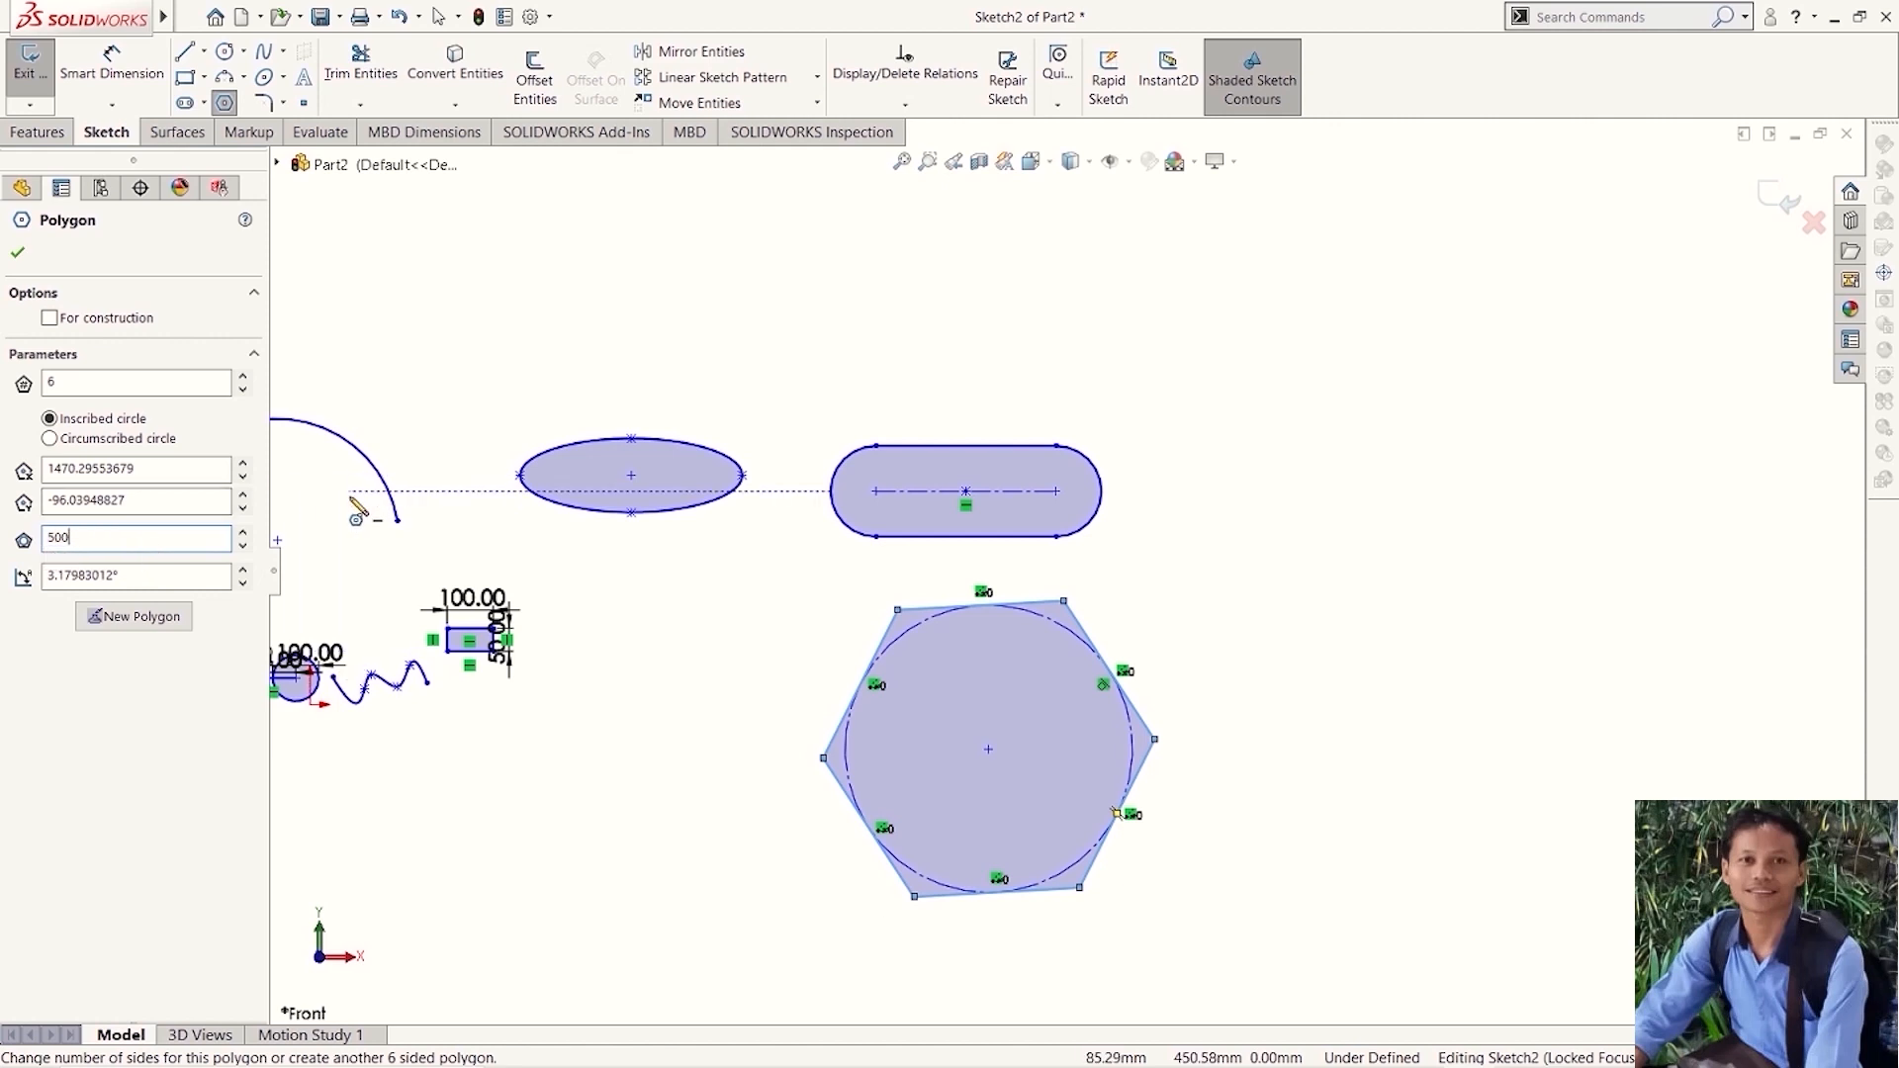
pyautogui.press('Return')
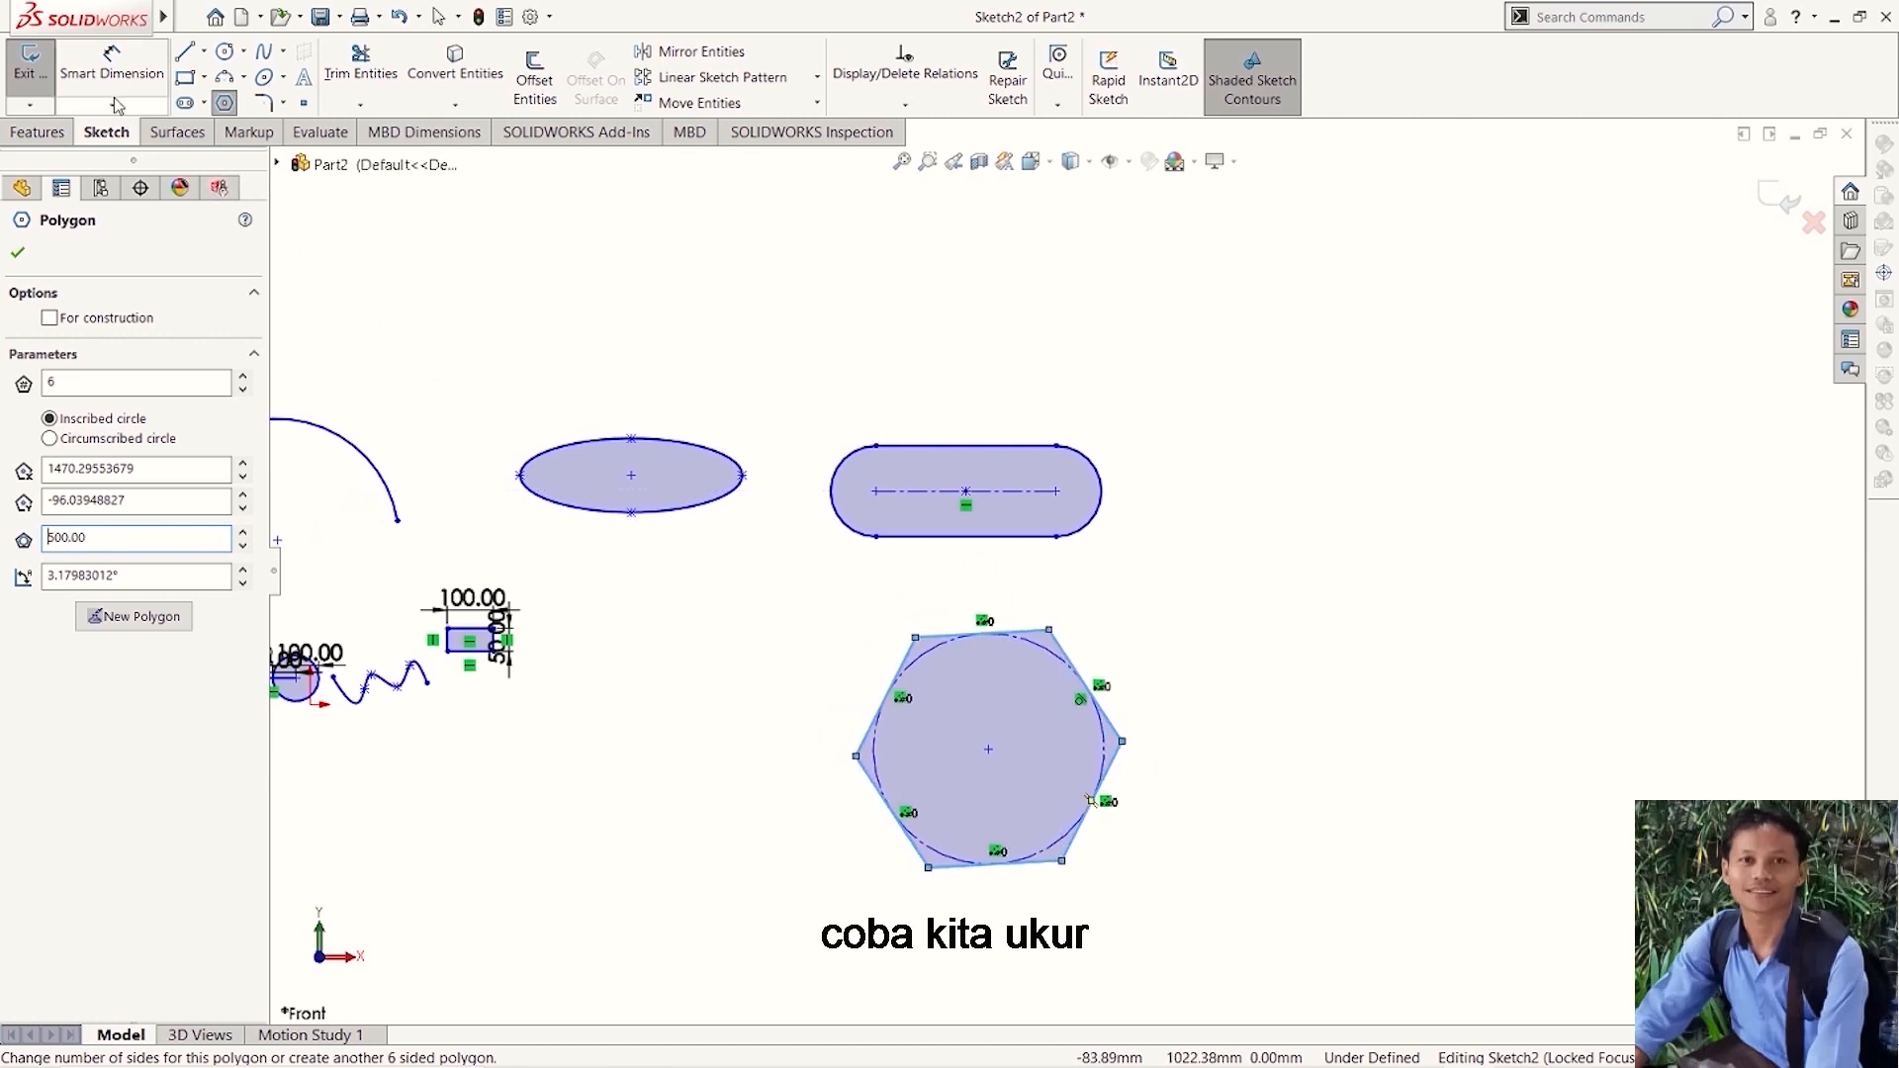
# - Dimension the diameter of the hexagon's inscribed circle, placing the dimension above the hexagon and accepting its value
pyautogui.click(112, 65)
pyautogui.scroll(-3, 1081, 636)
pyautogui.click(1028, 663)
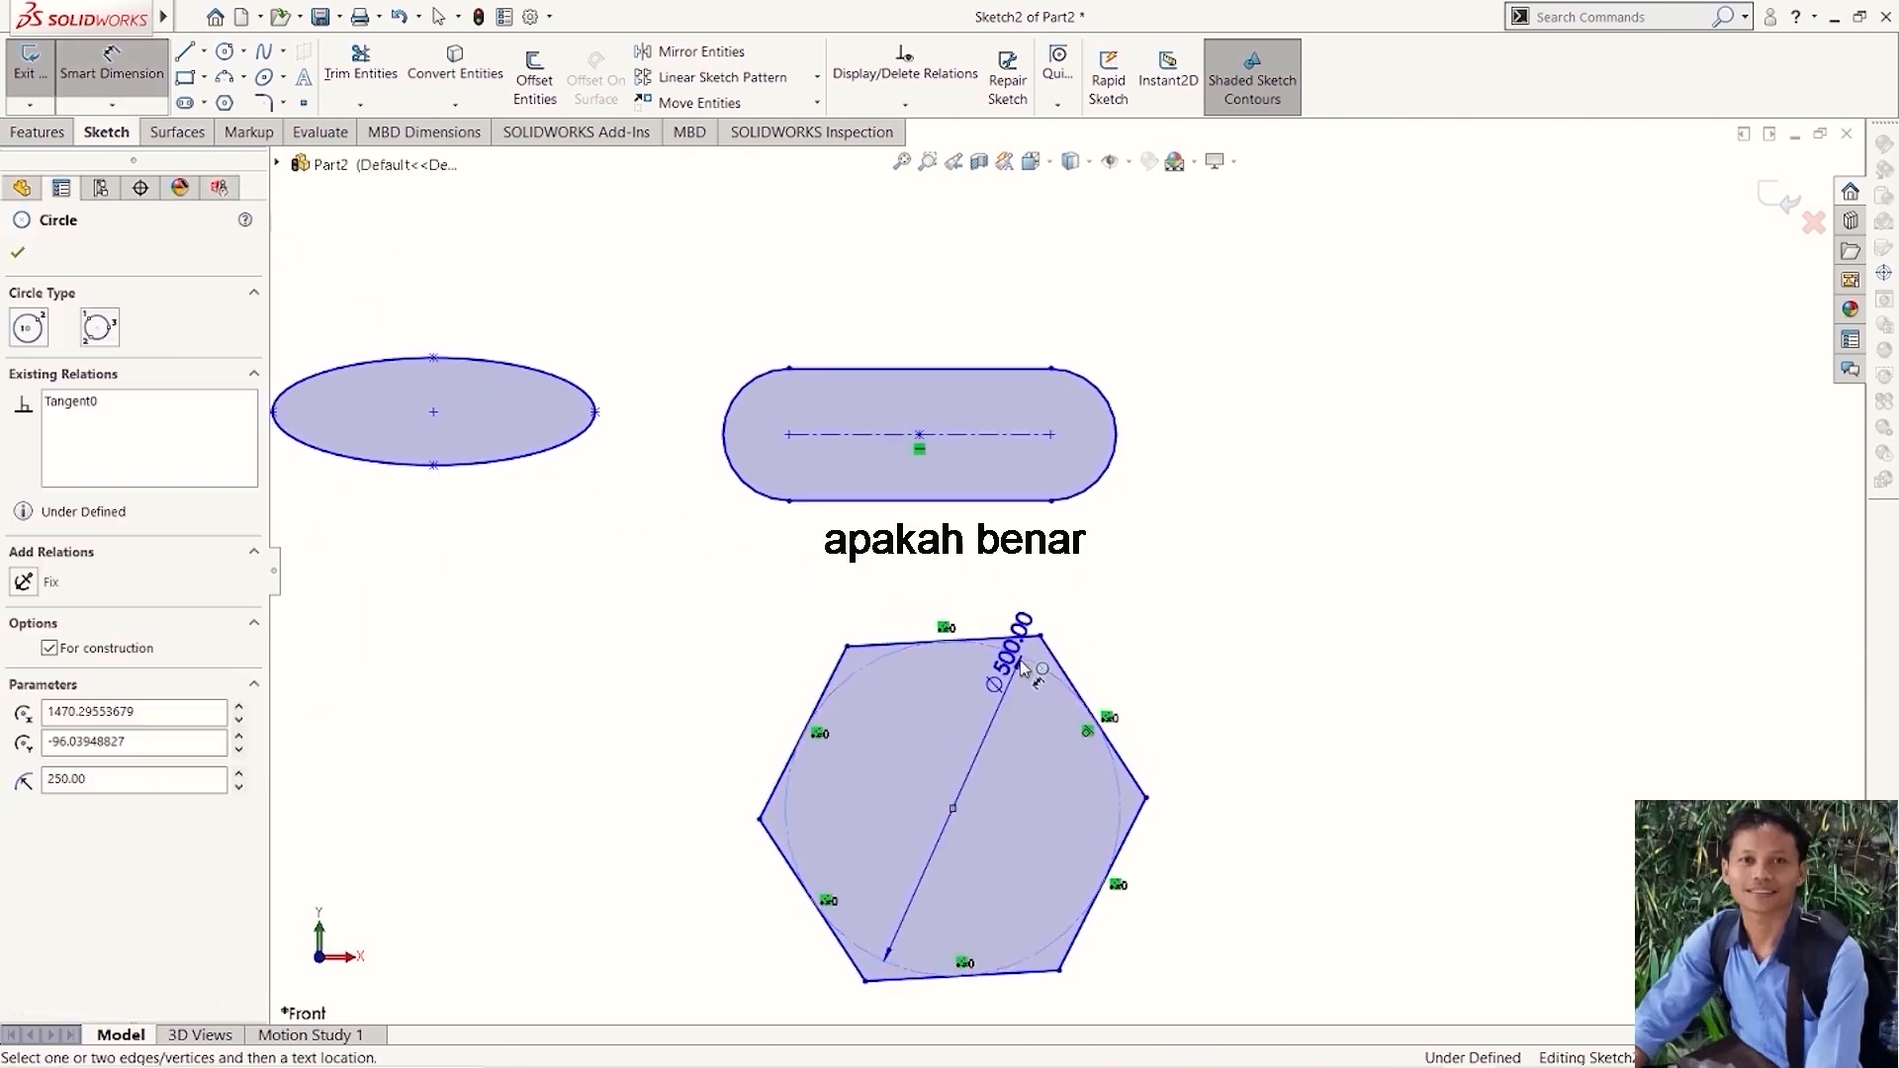
pyautogui.click(970, 568)
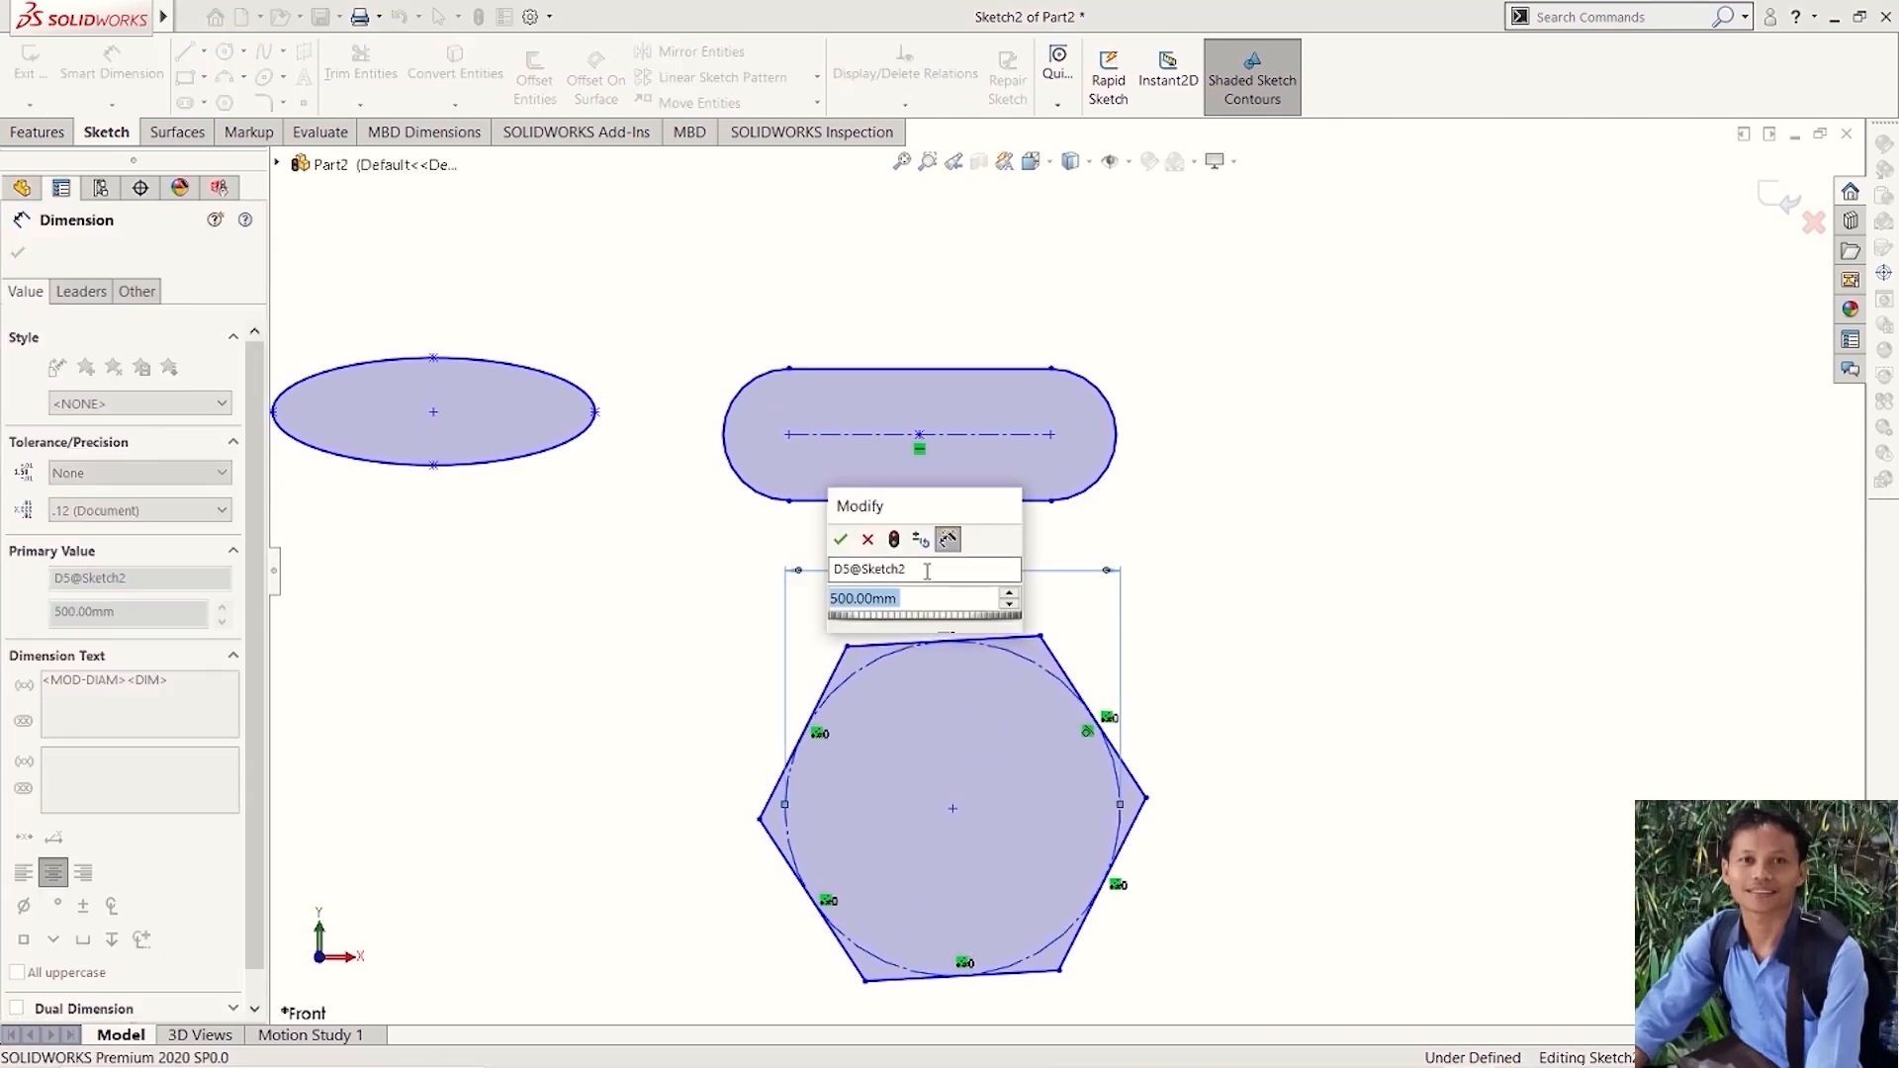
pyautogui.press('Return')
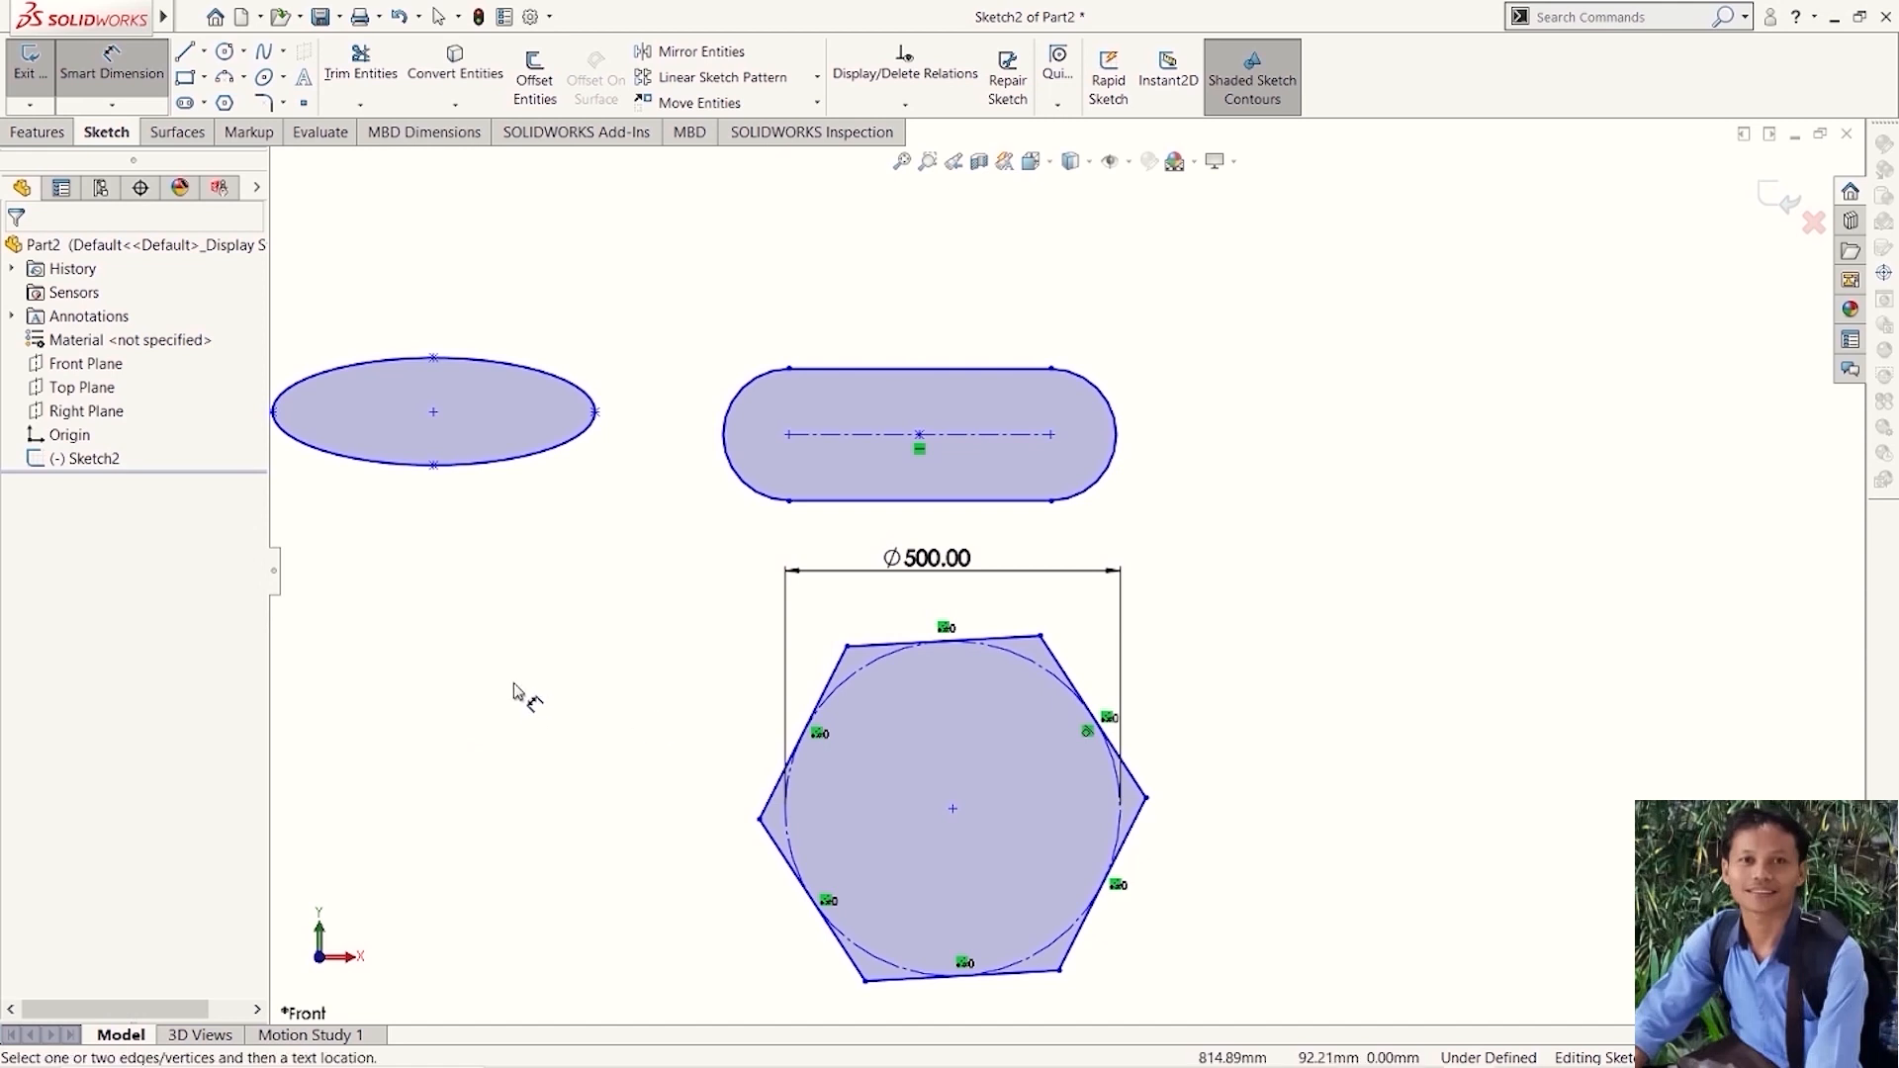
# - Sketch two connected lines above and right of the hexagon: one horizontal about 1879 mm long, then one vertically downward about 1763 mm long
pyautogui.scroll(2, 623, 678)
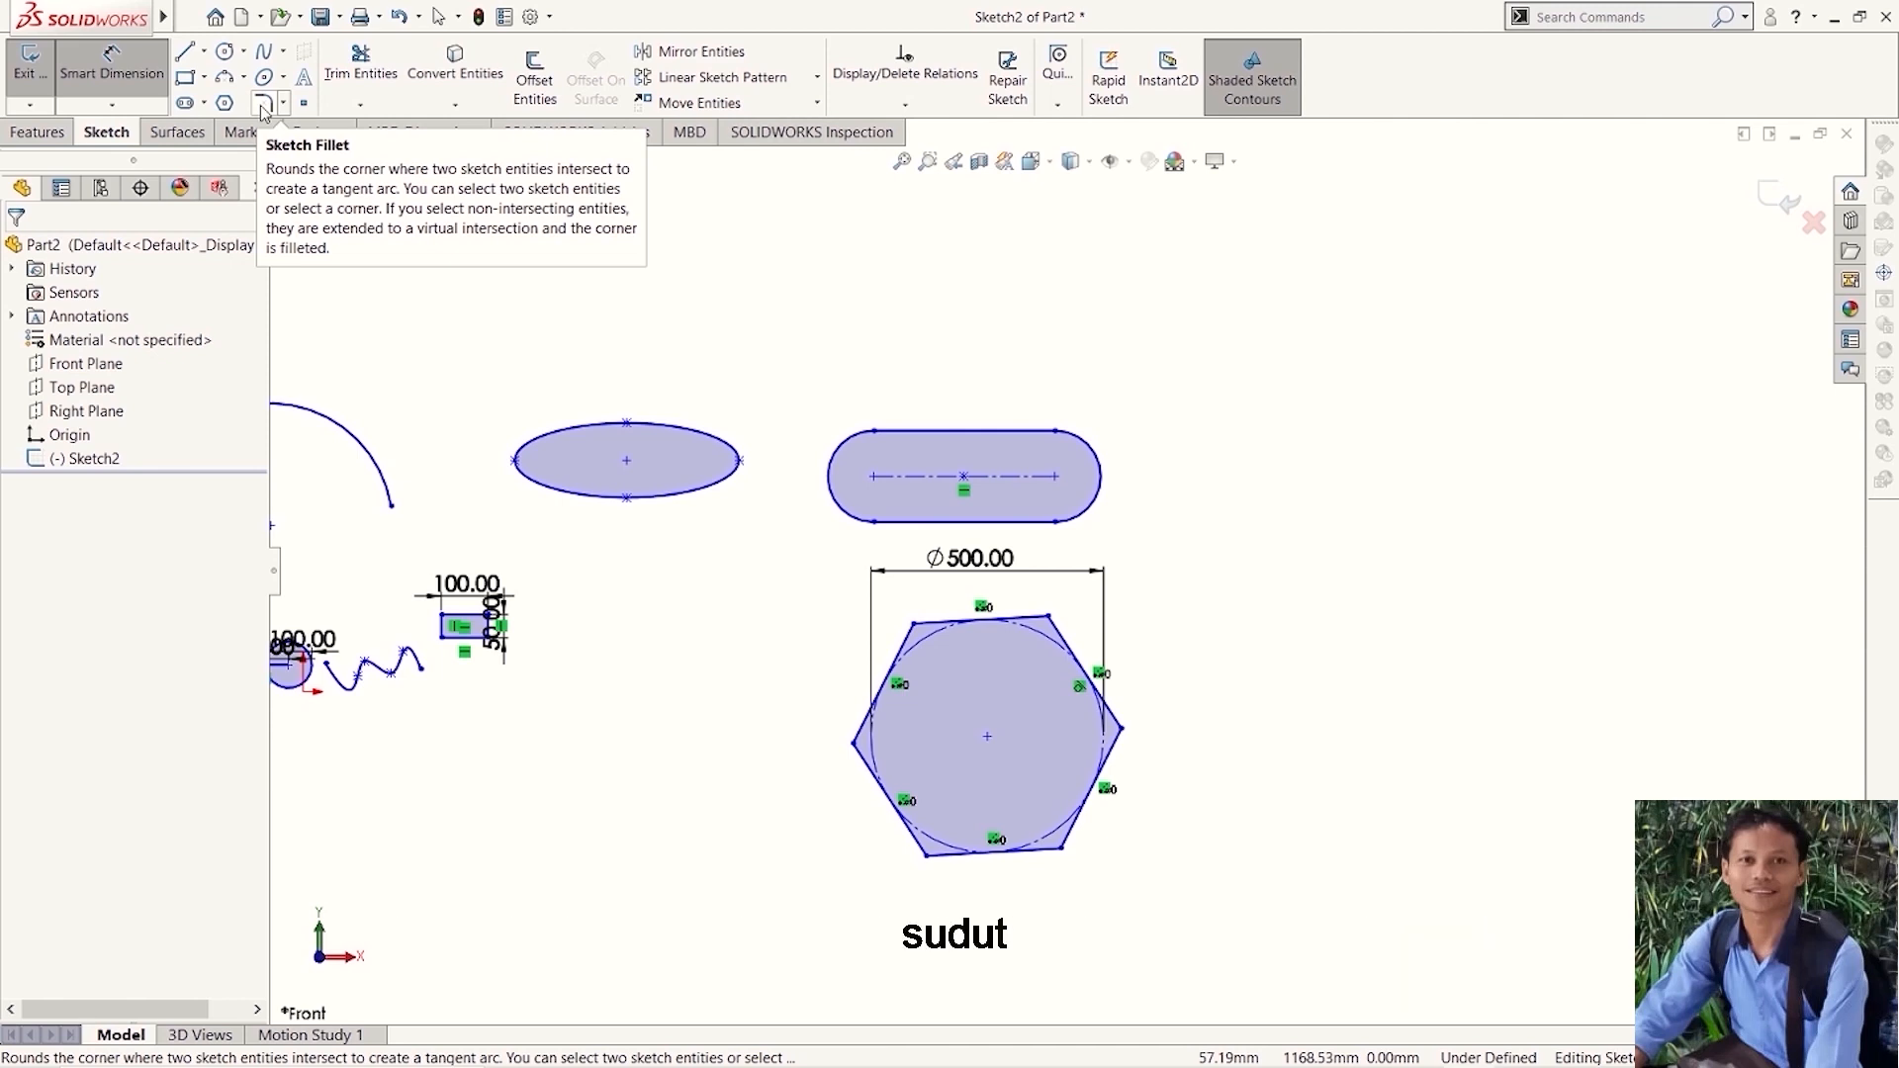
pyautogui.click(184, 51)
pyautogui.scroll(5, 1125, 375)
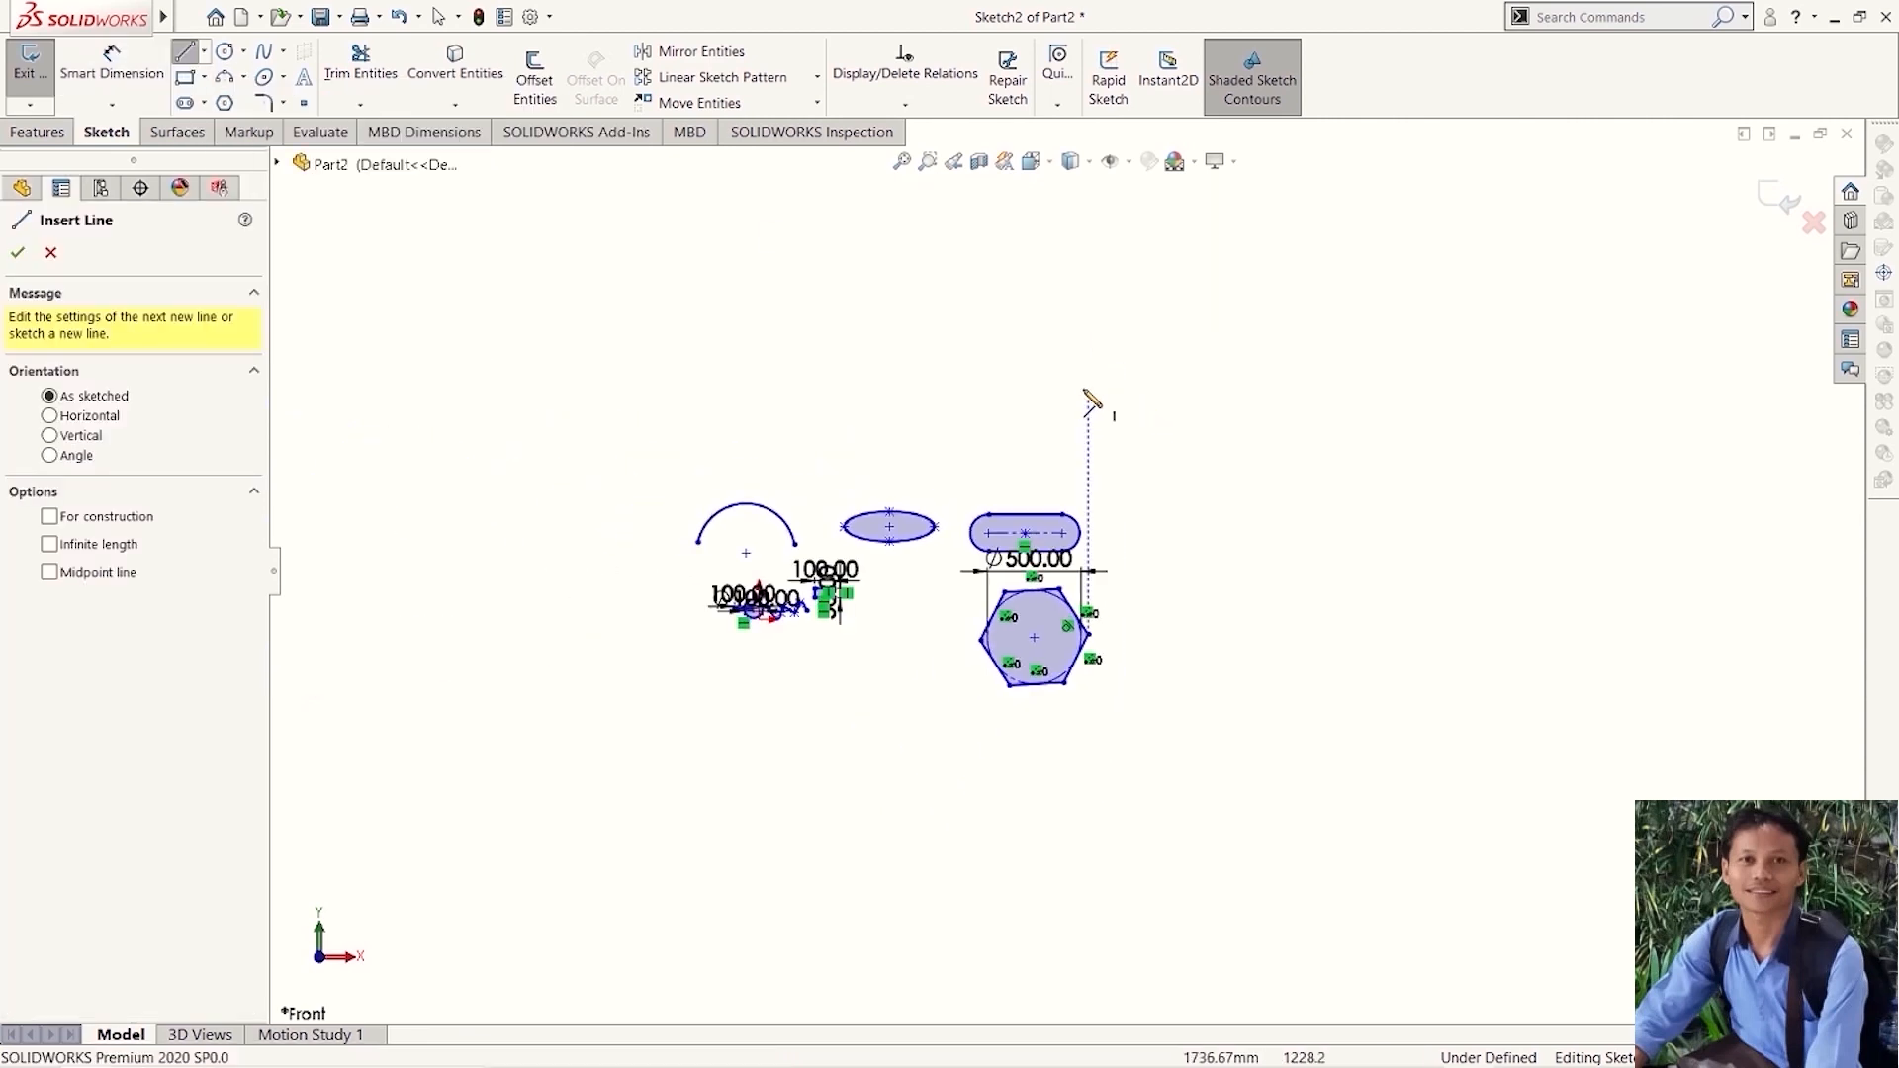
pyautogui.click(1034, 304)
pyautogui.click(1386, 304)
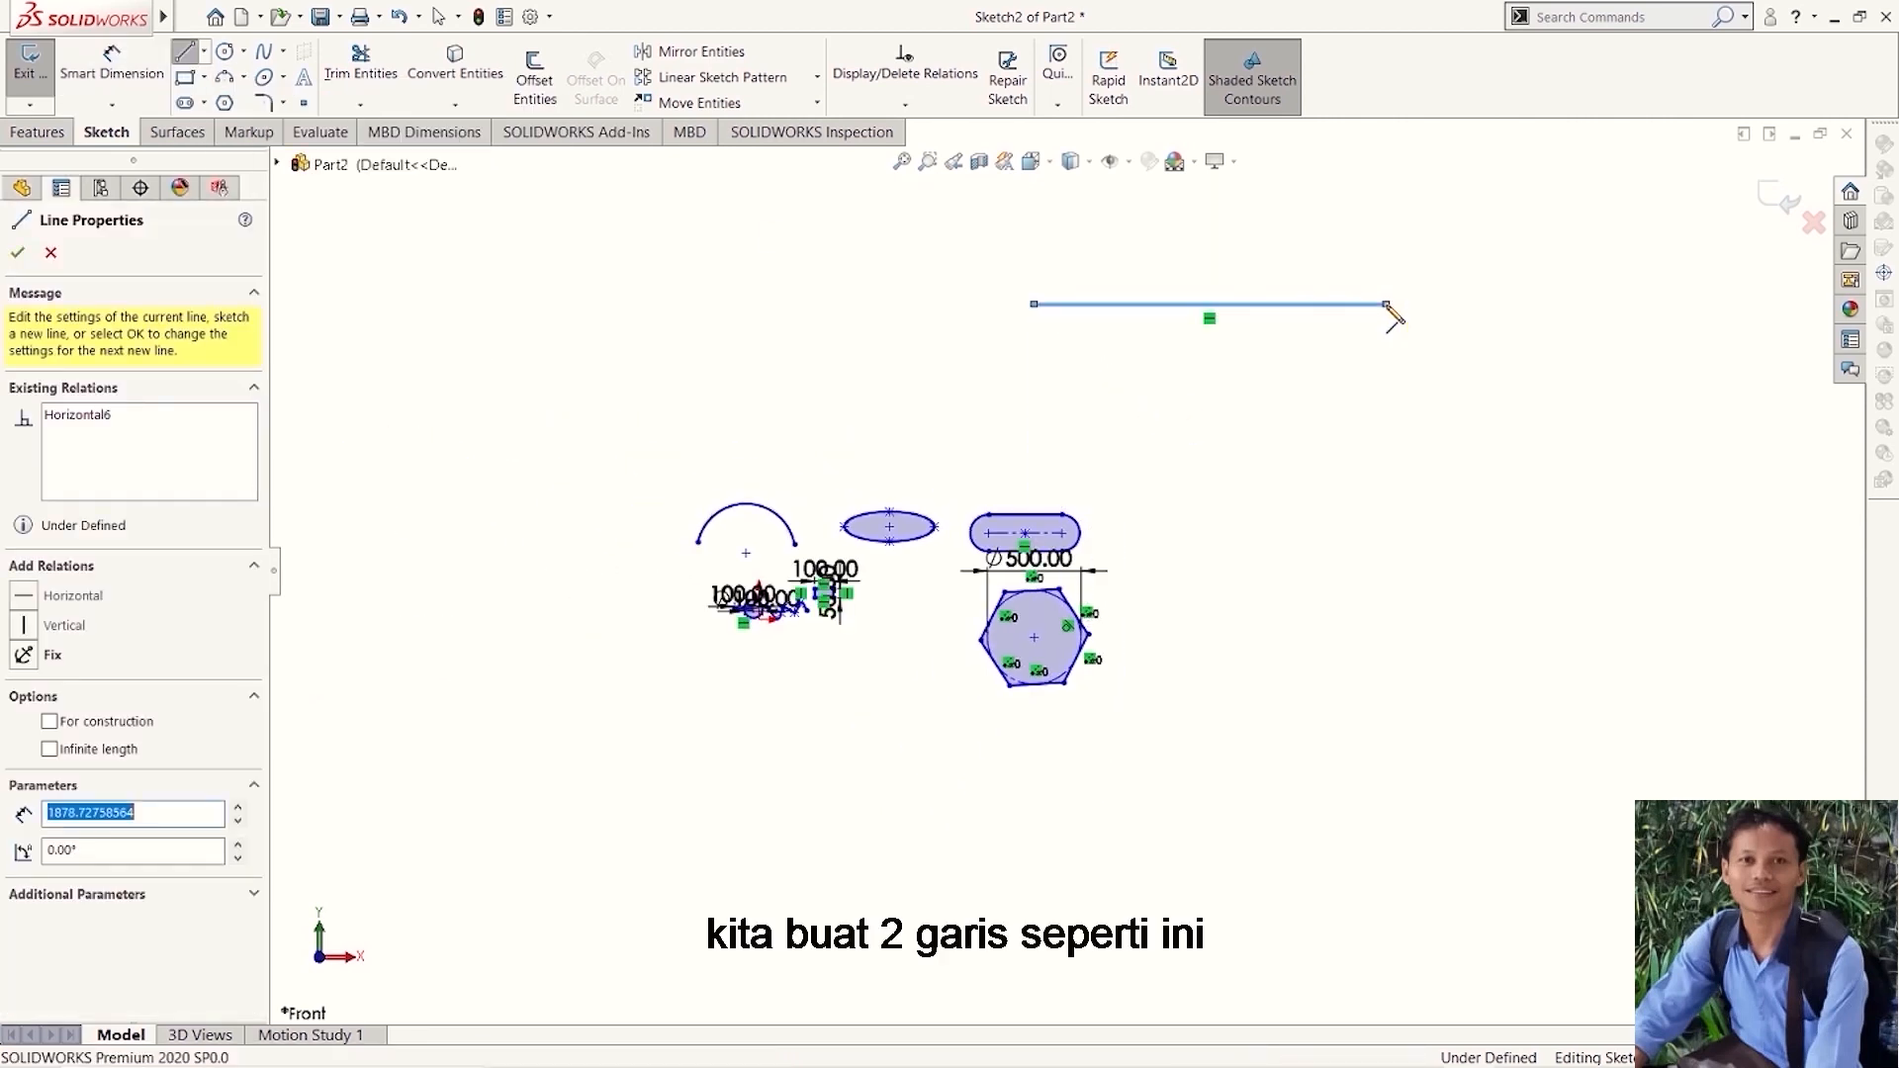
pyautogui.click(1386, 634)
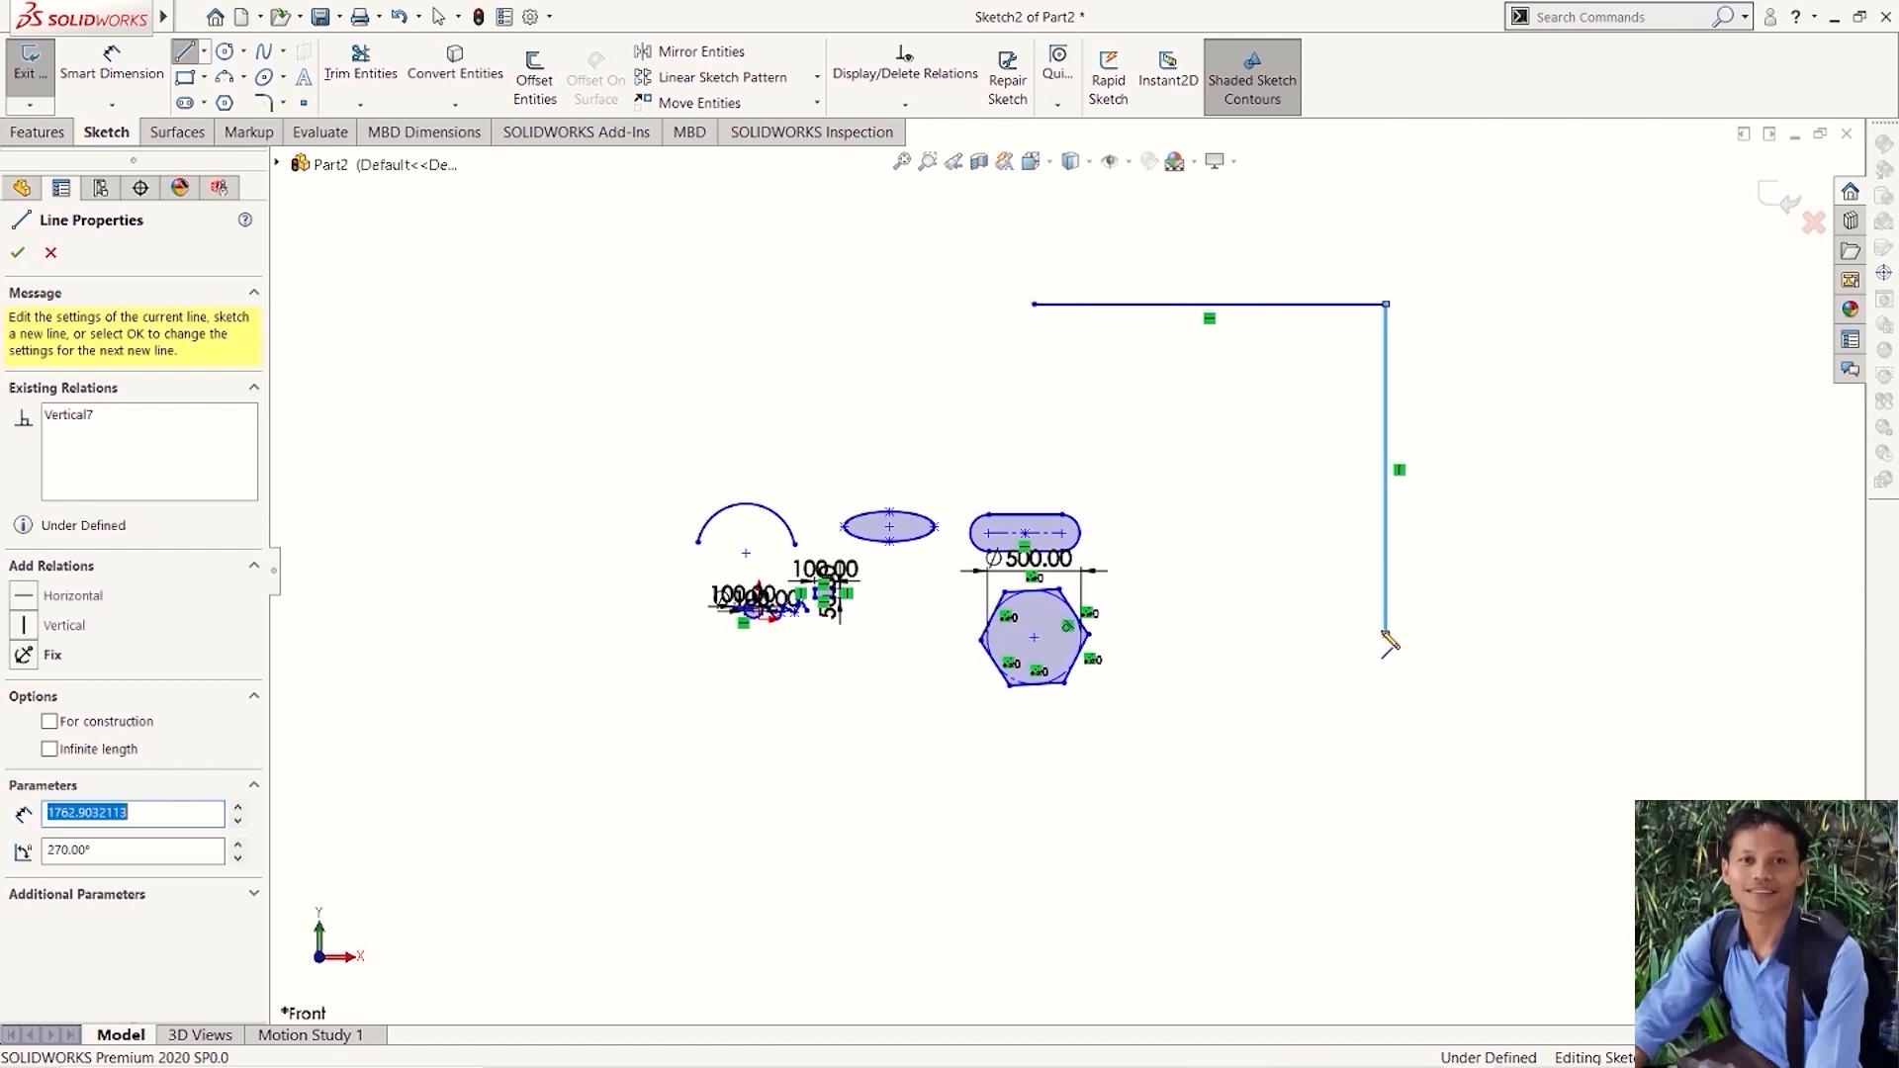
pyautogui.press('Escape')
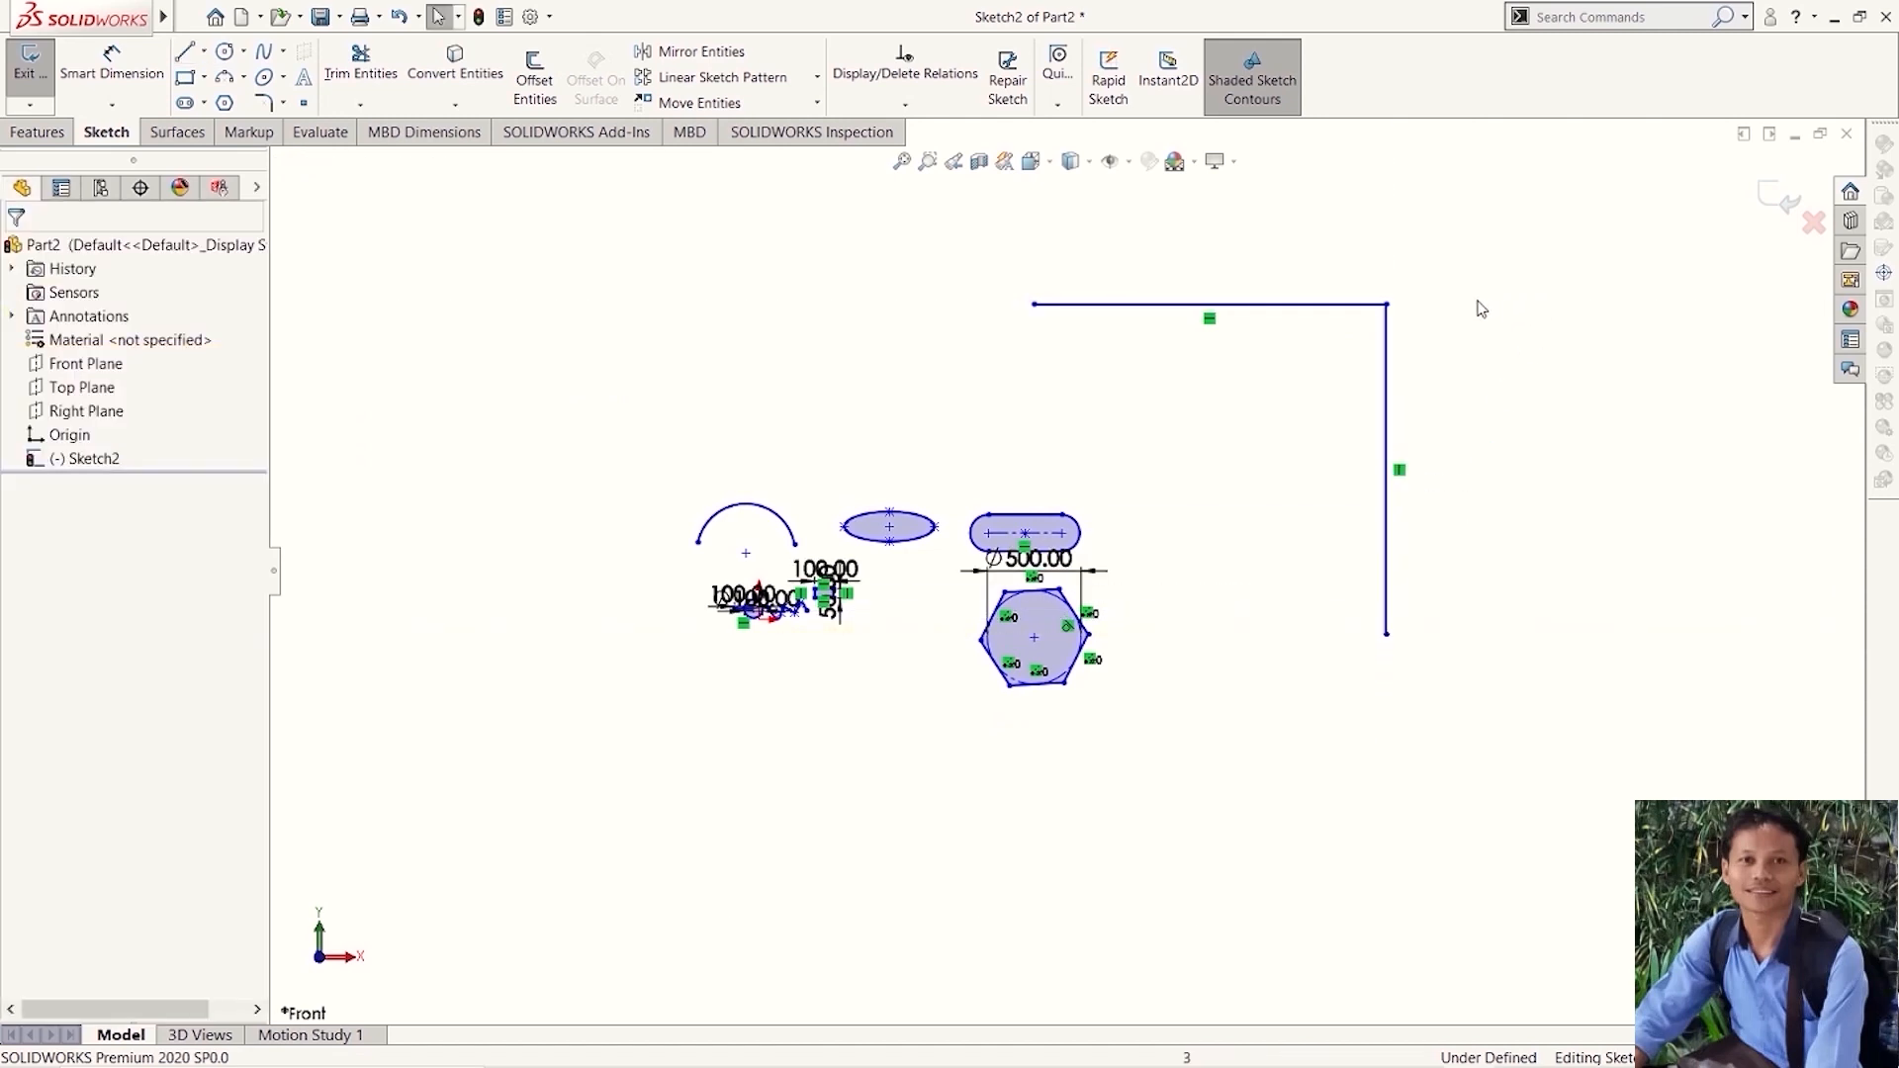
# - Fillet the corner between the connected horizontal and vertical lines with a 100 mm radius, keeping constrained corners
pyautogui.scroll(-2, 1419, 321)
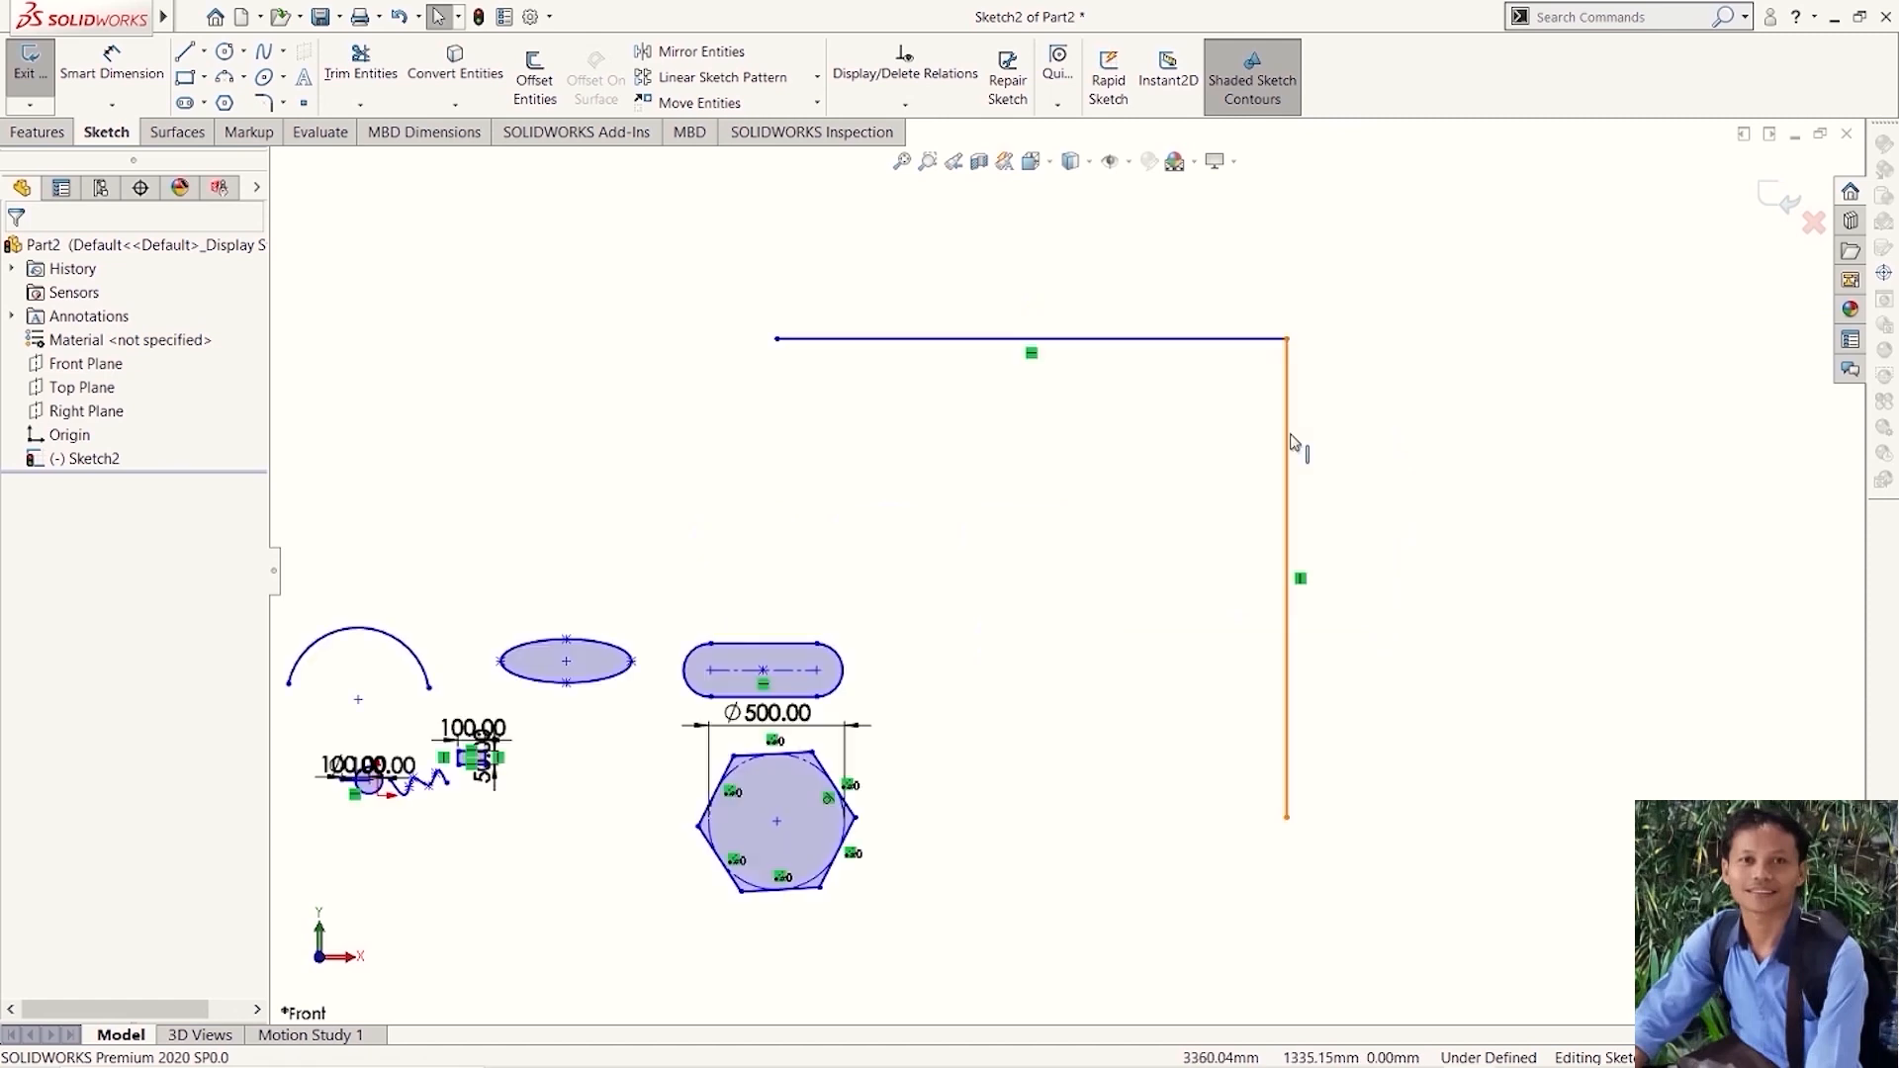
pyautogui.click(265, 103)
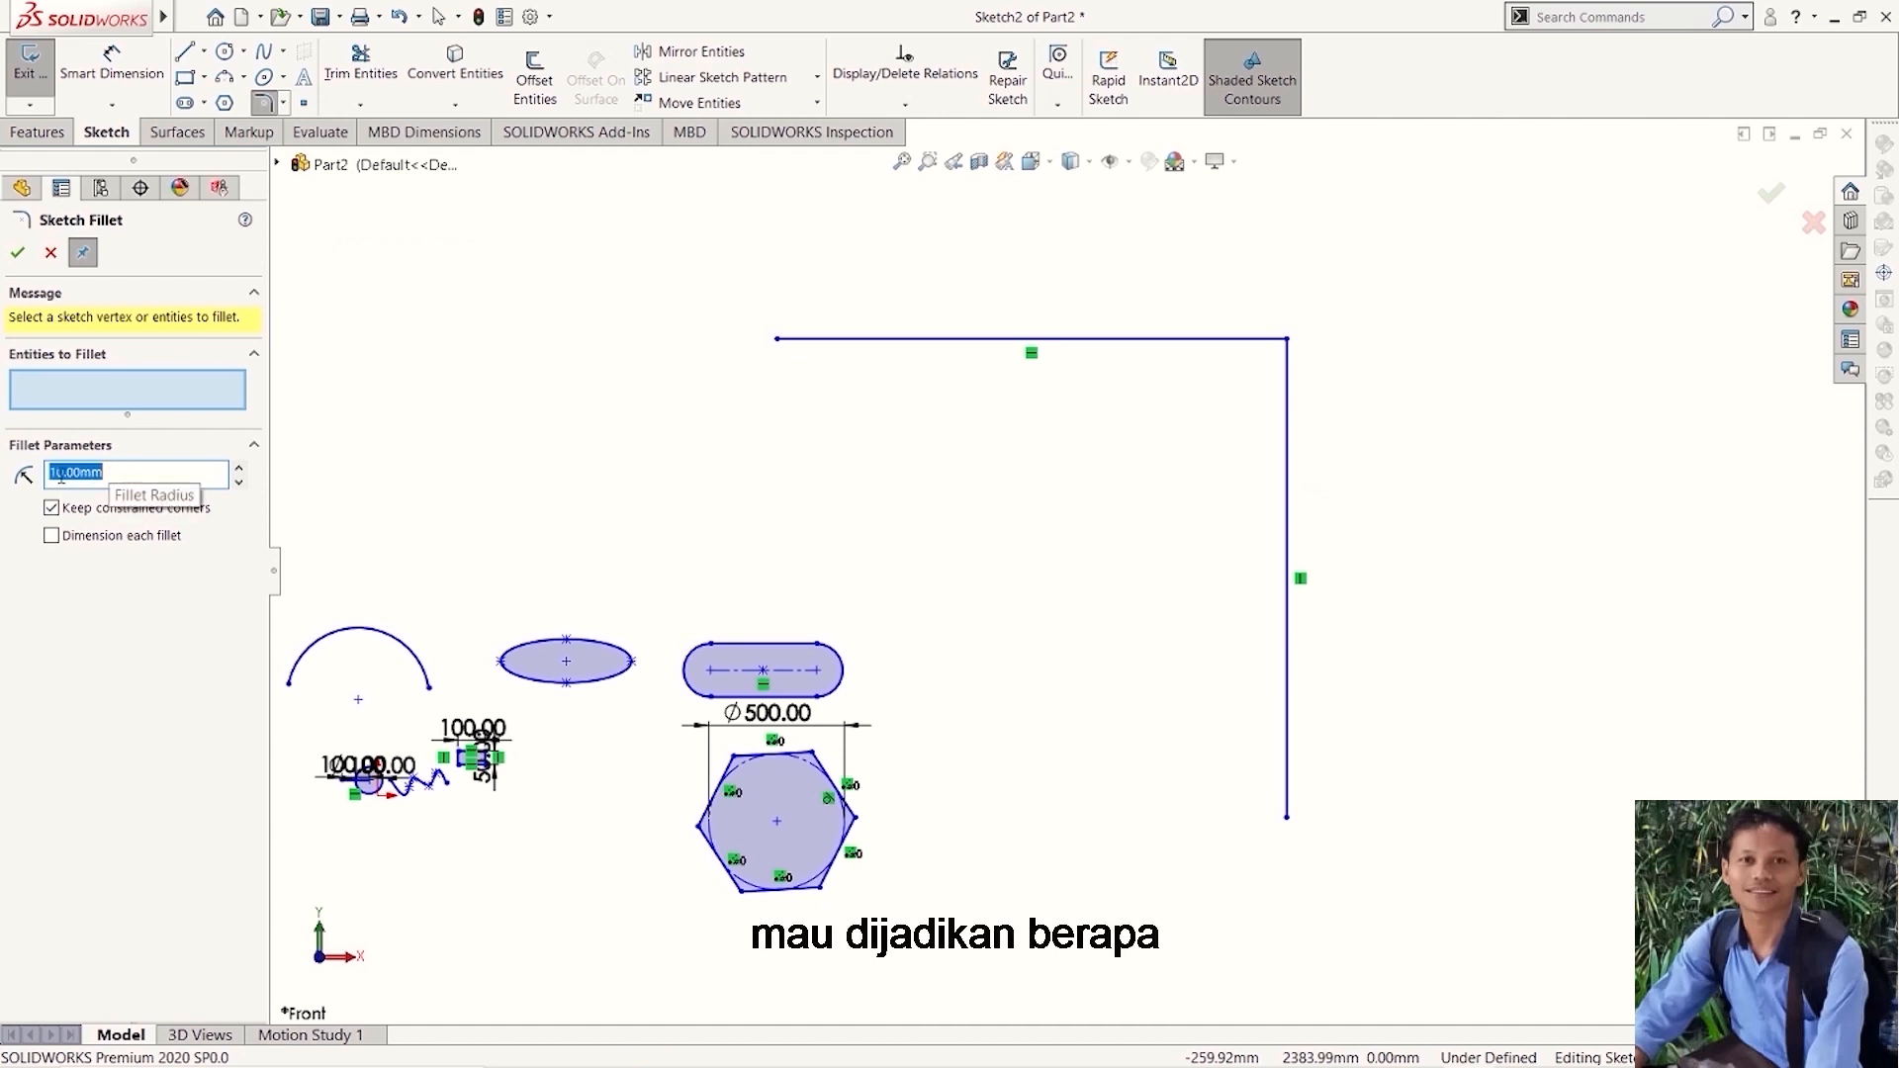
pyautogui.click(148, 473)
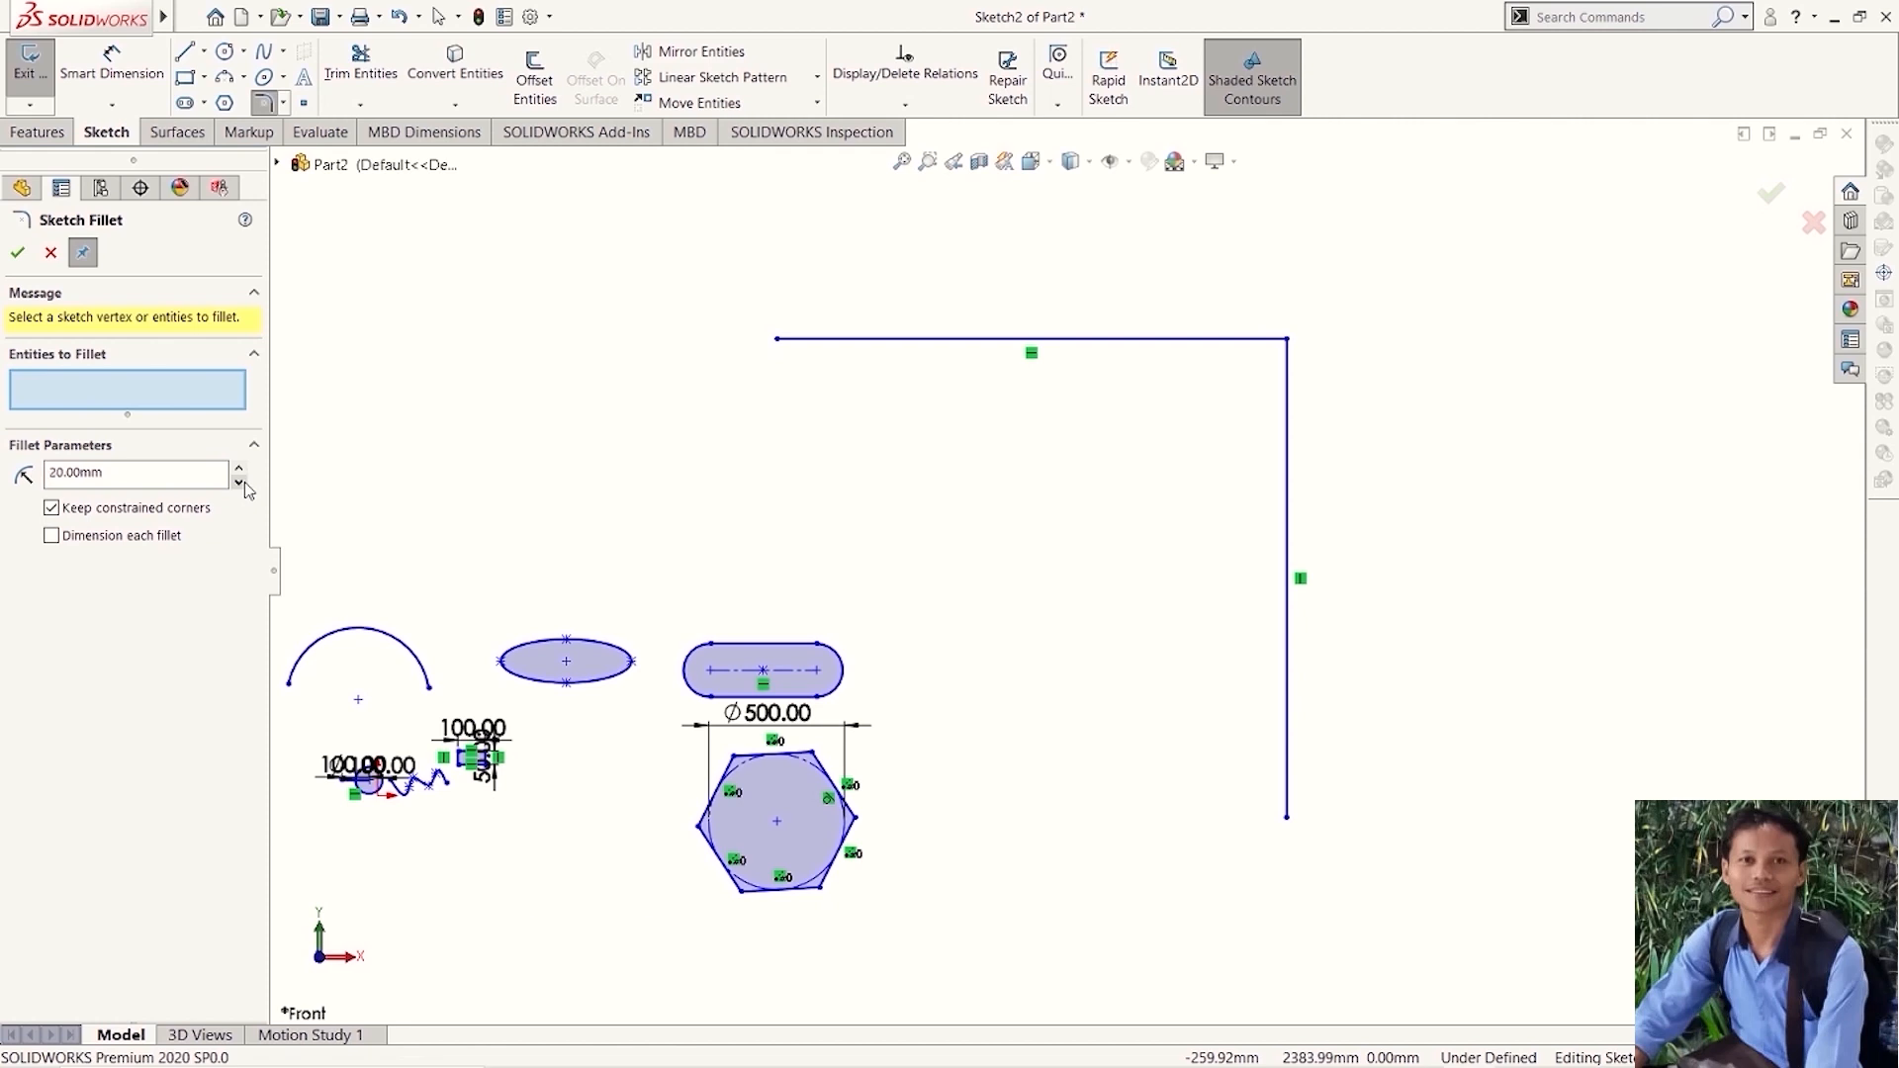
pyautogui.click(238, 483)
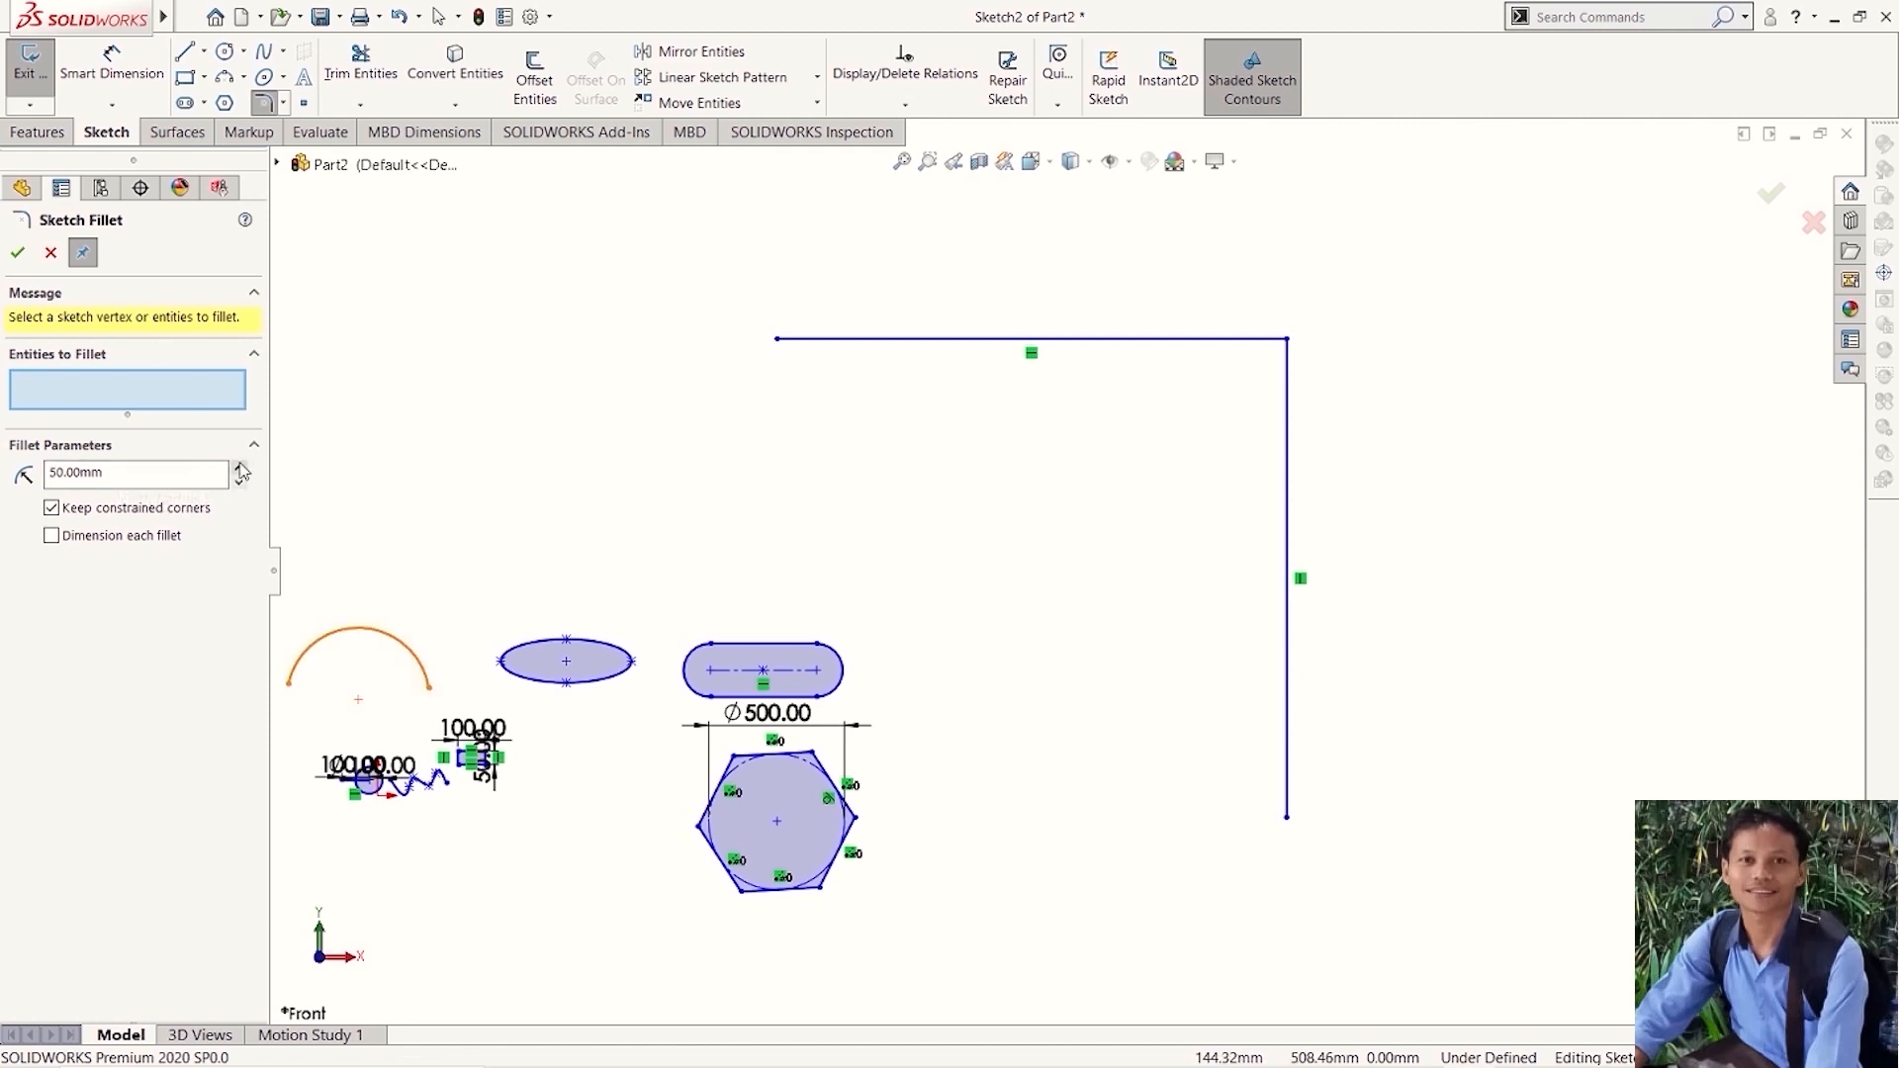
pyautogui.click(238, 467)
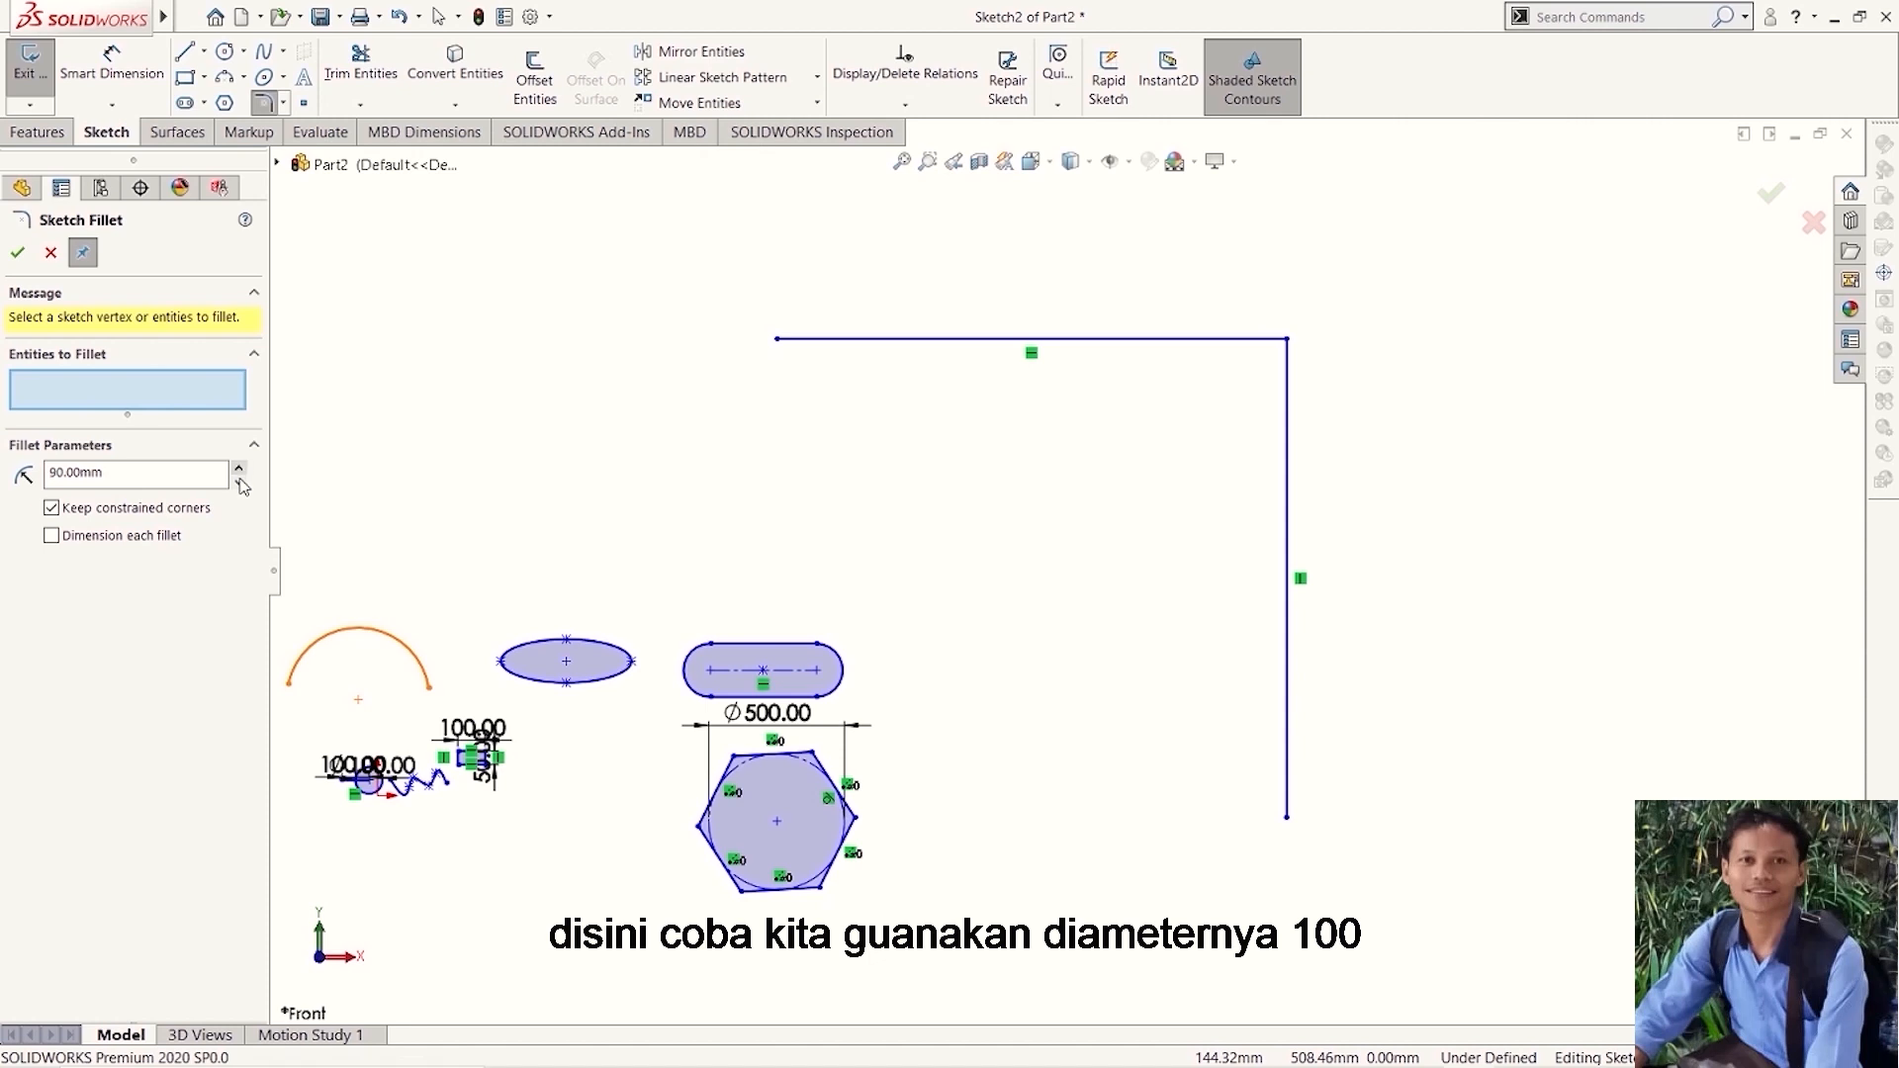
pyautogui.click(238, 469)
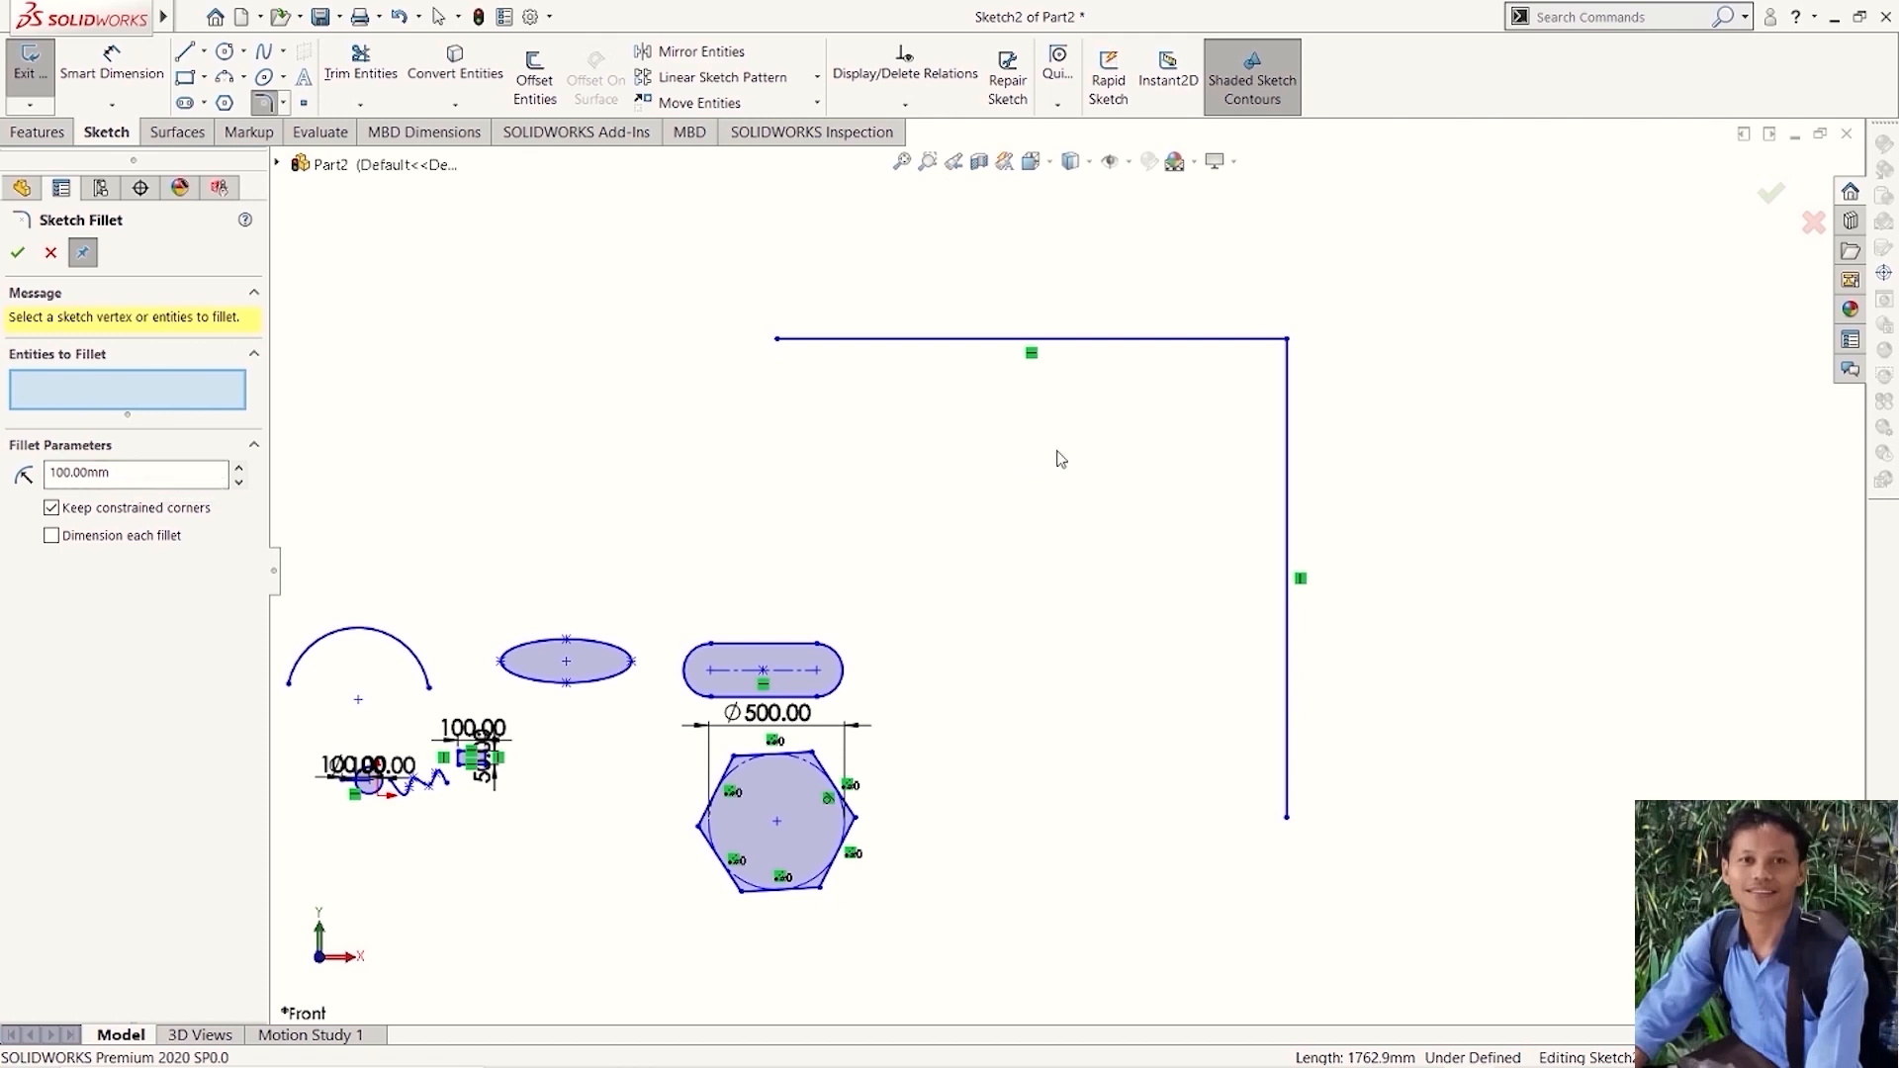
pyautogui.click(1090, 340)
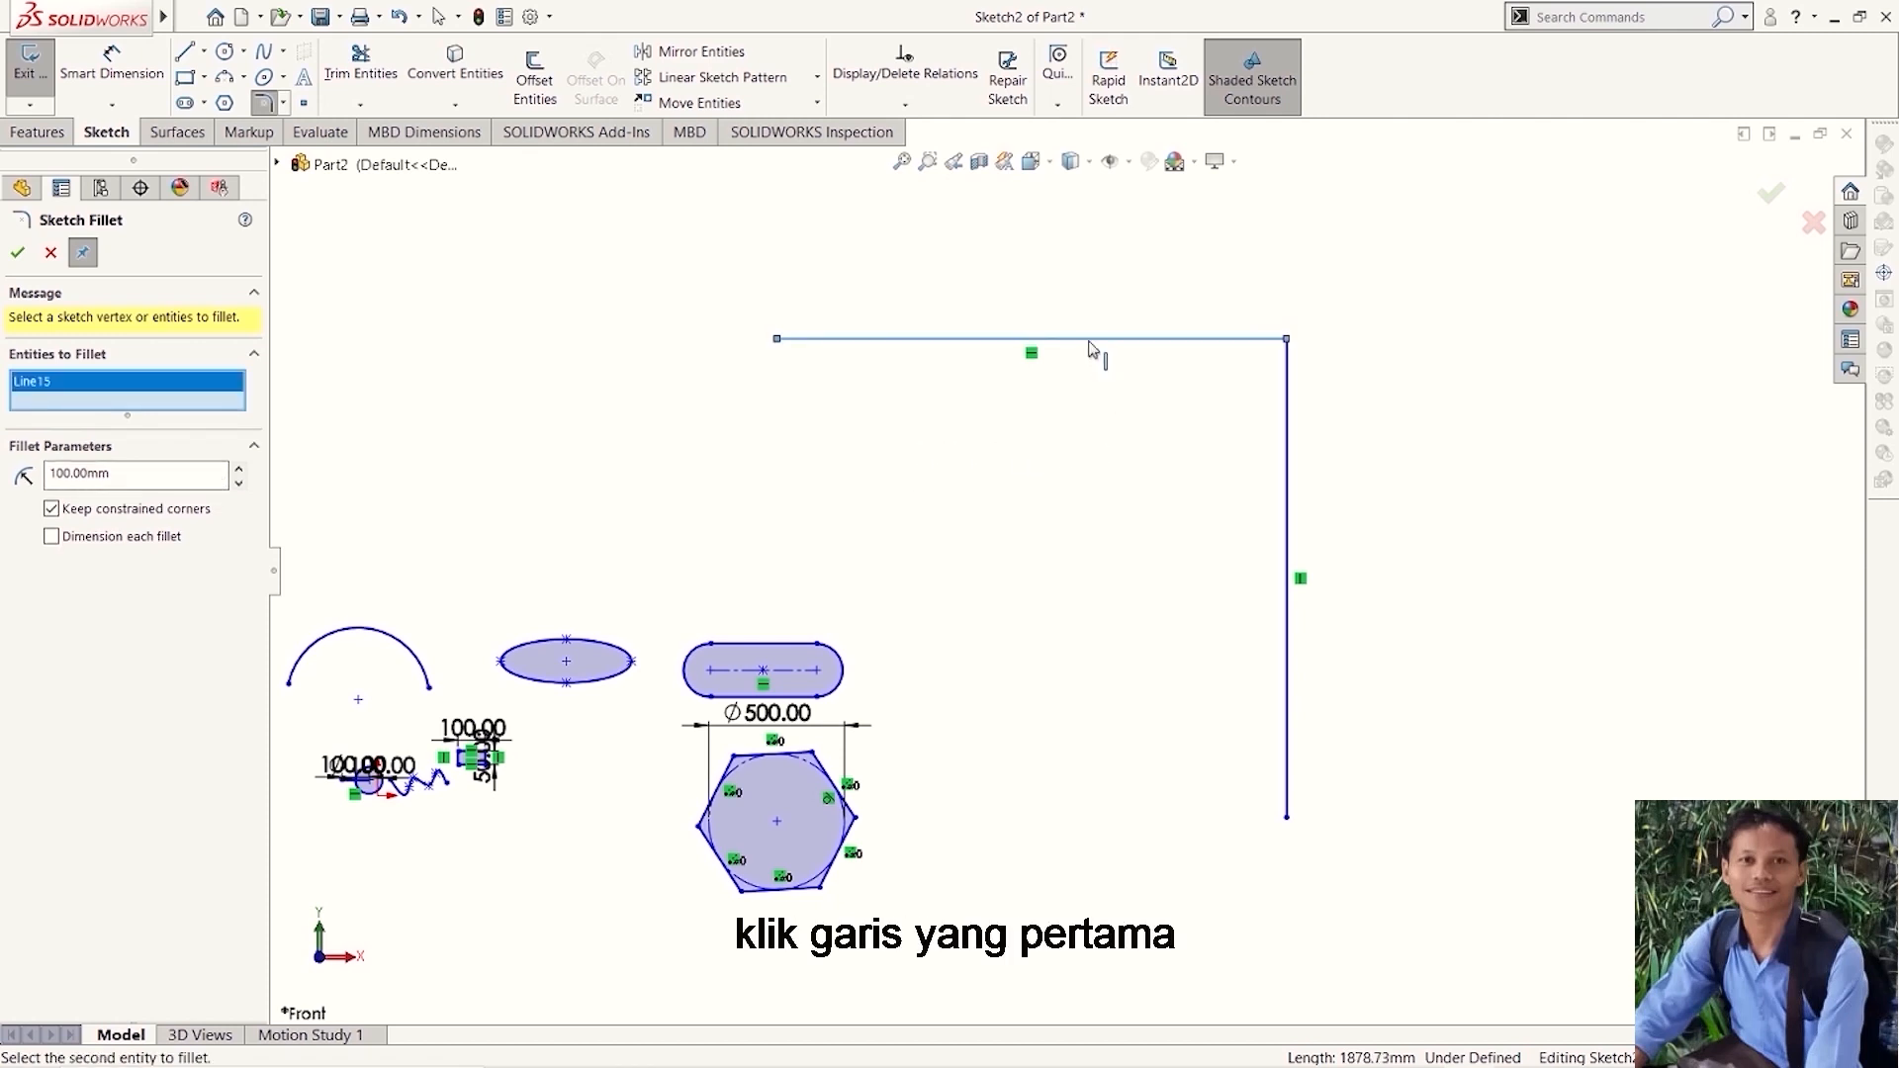
pyautogui.click(1291, 535)
pyautogui.scroll(-5, 1289, 366)
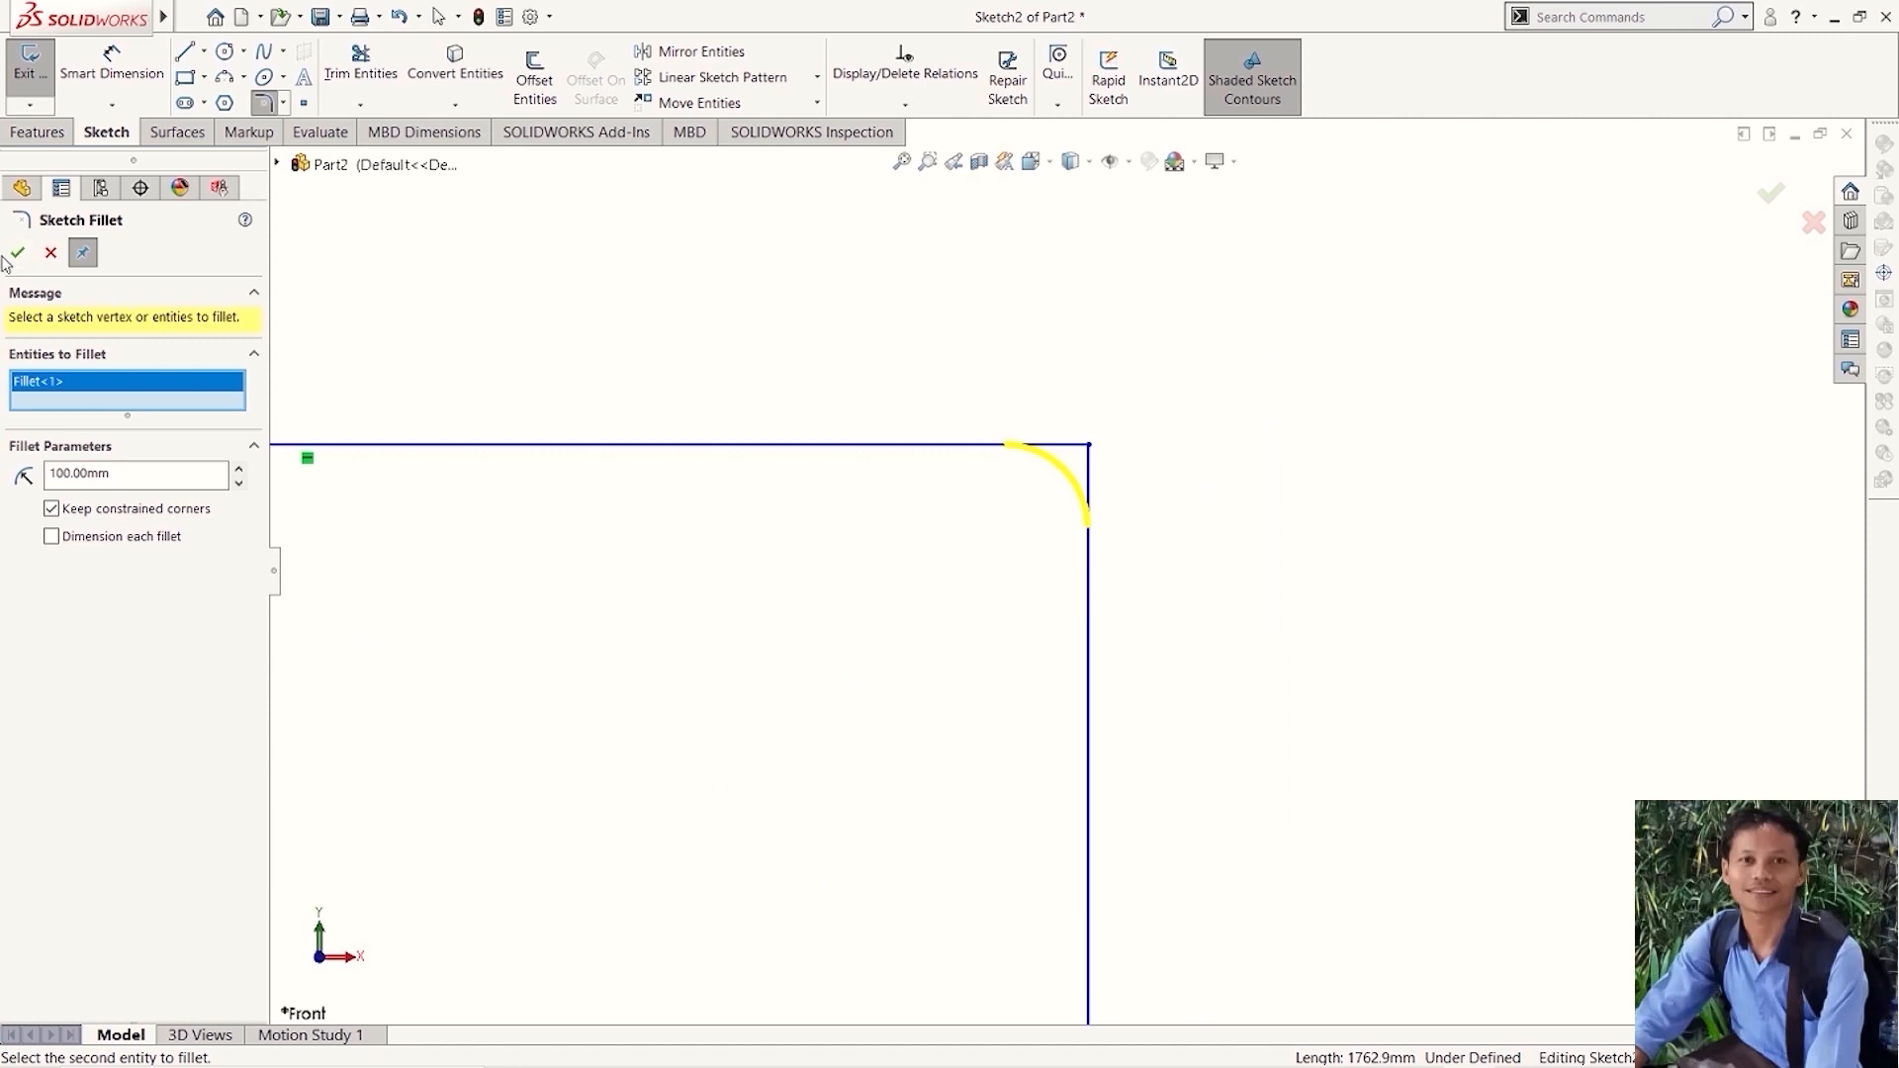
pyautogui.click(18, 253)
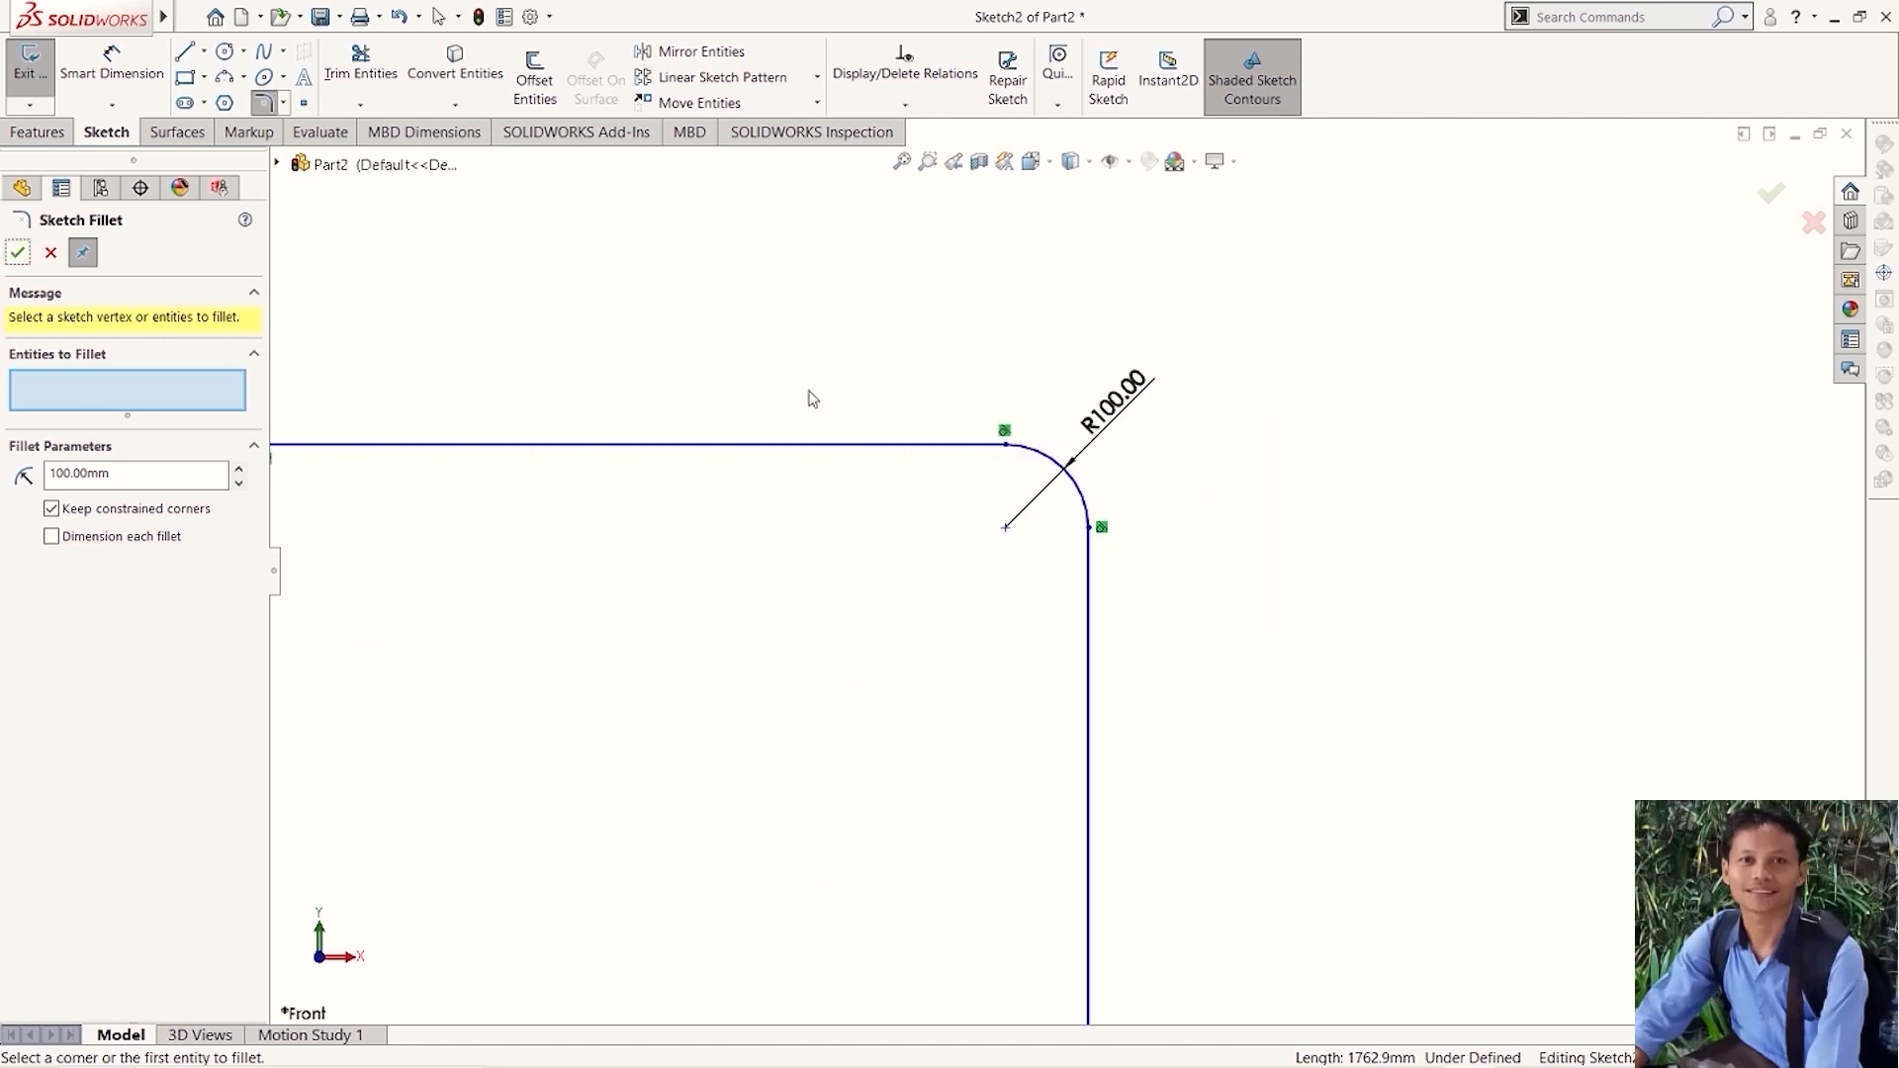
pyautogui.scroll(-3, 1172, 437)
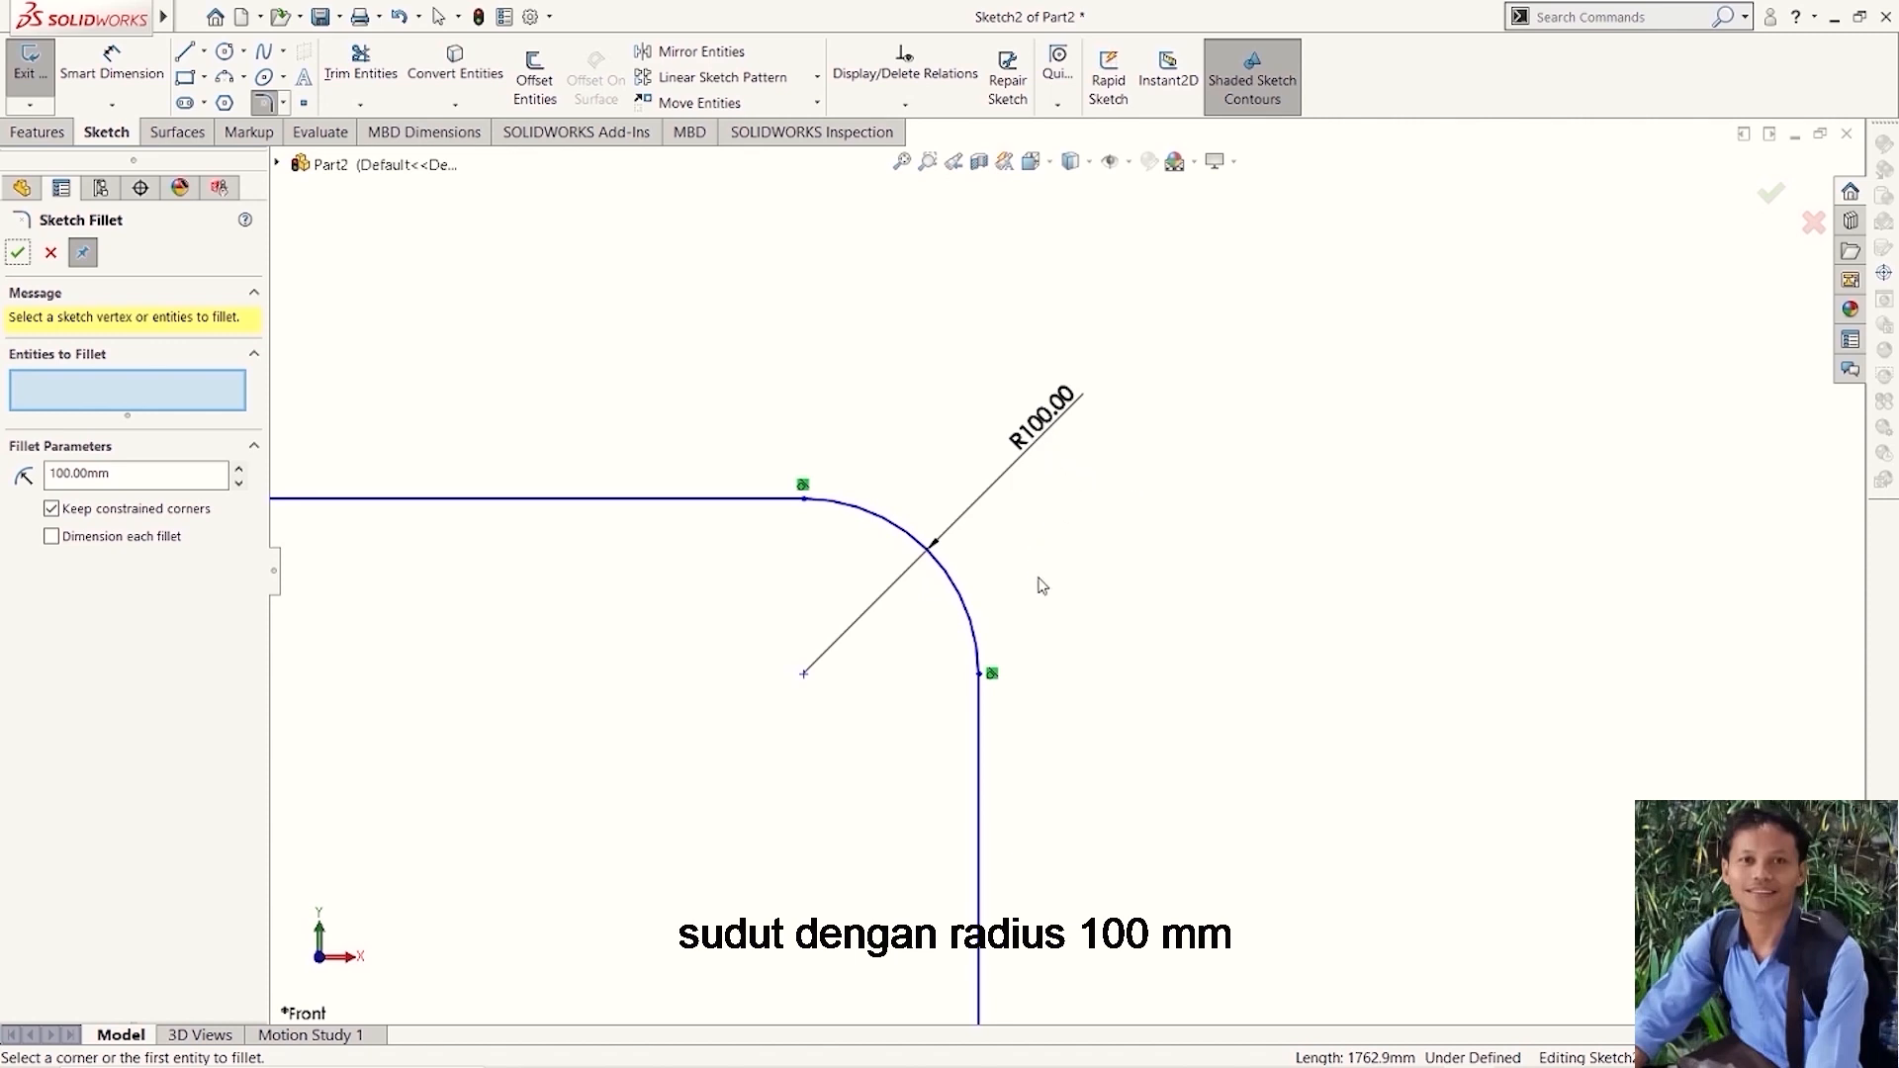
pyautogui.scroll(2, 1089, 551)
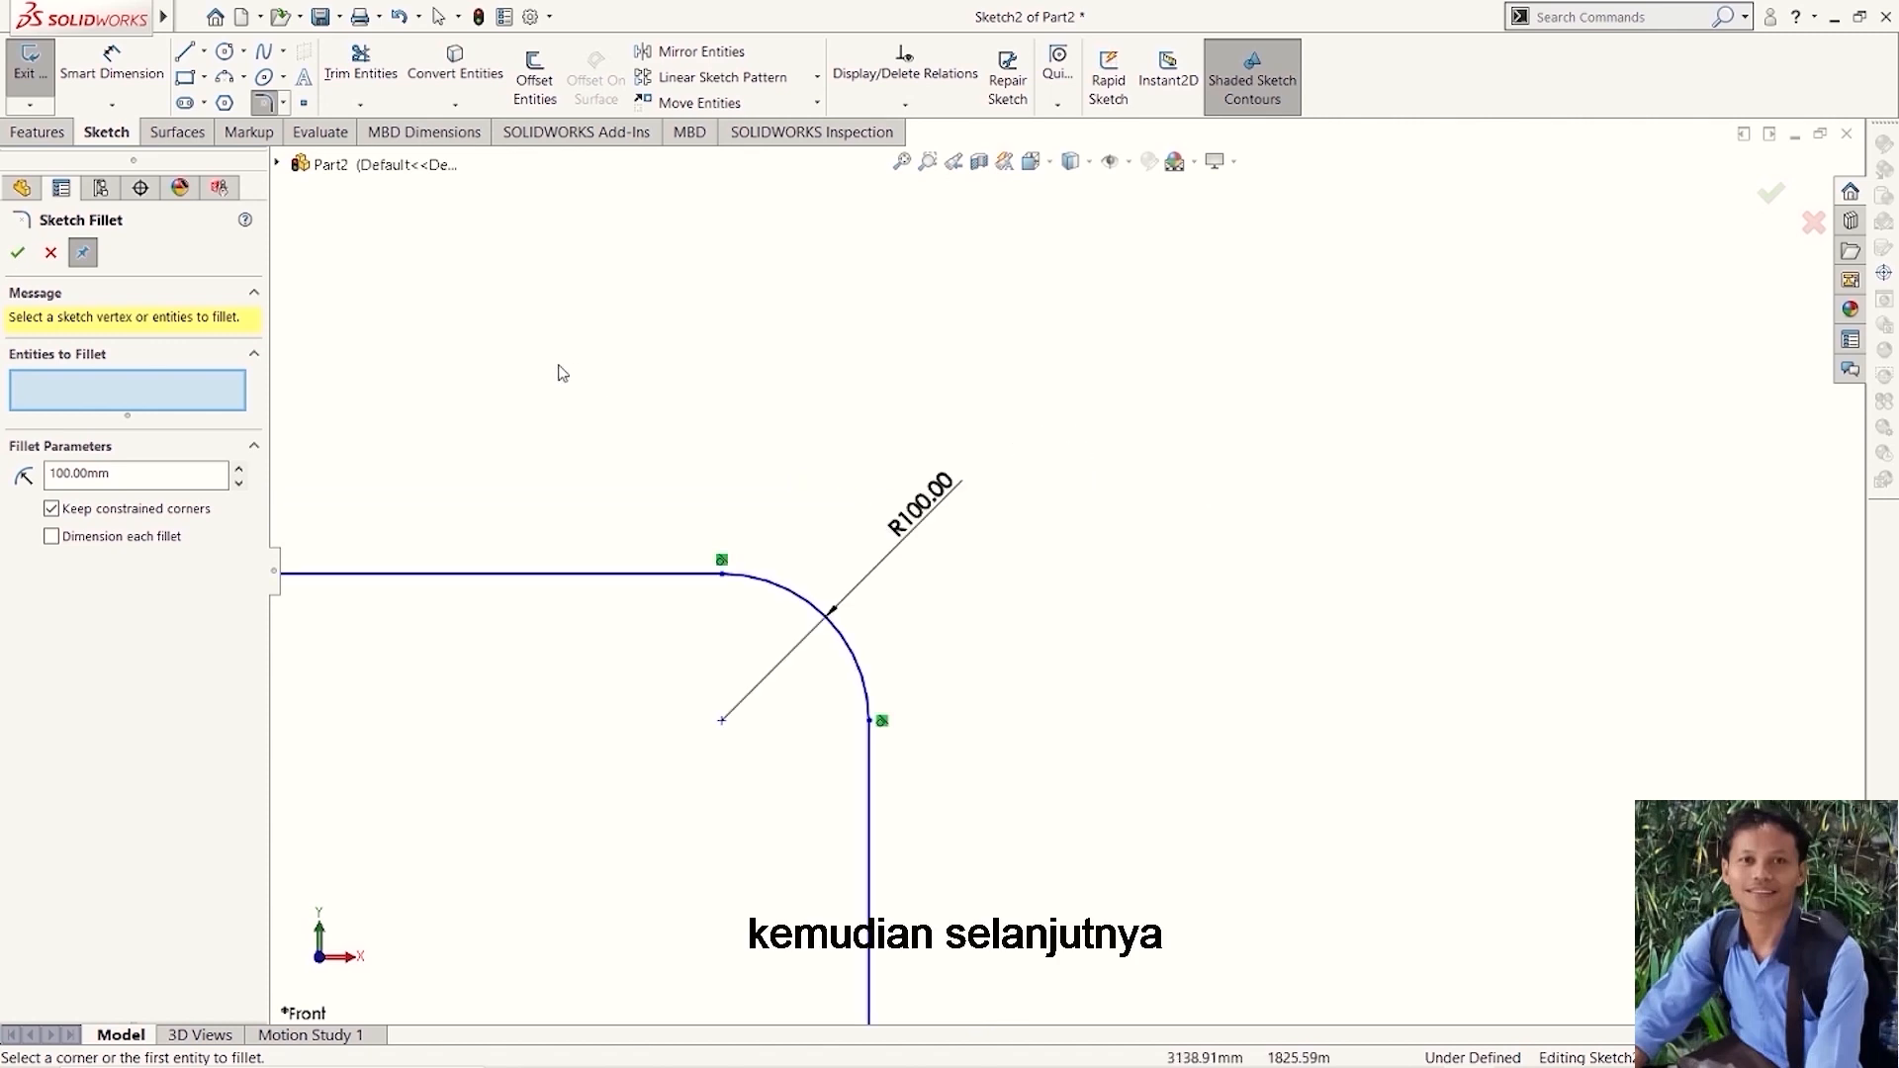
pyautogui.press('Escape')
# - Add the sketch text "Percobaan belajar menggunakan text" in the document font, placed just above the horizontal line near the filleted corner
pyautogui.scroll(3, 477, 407)
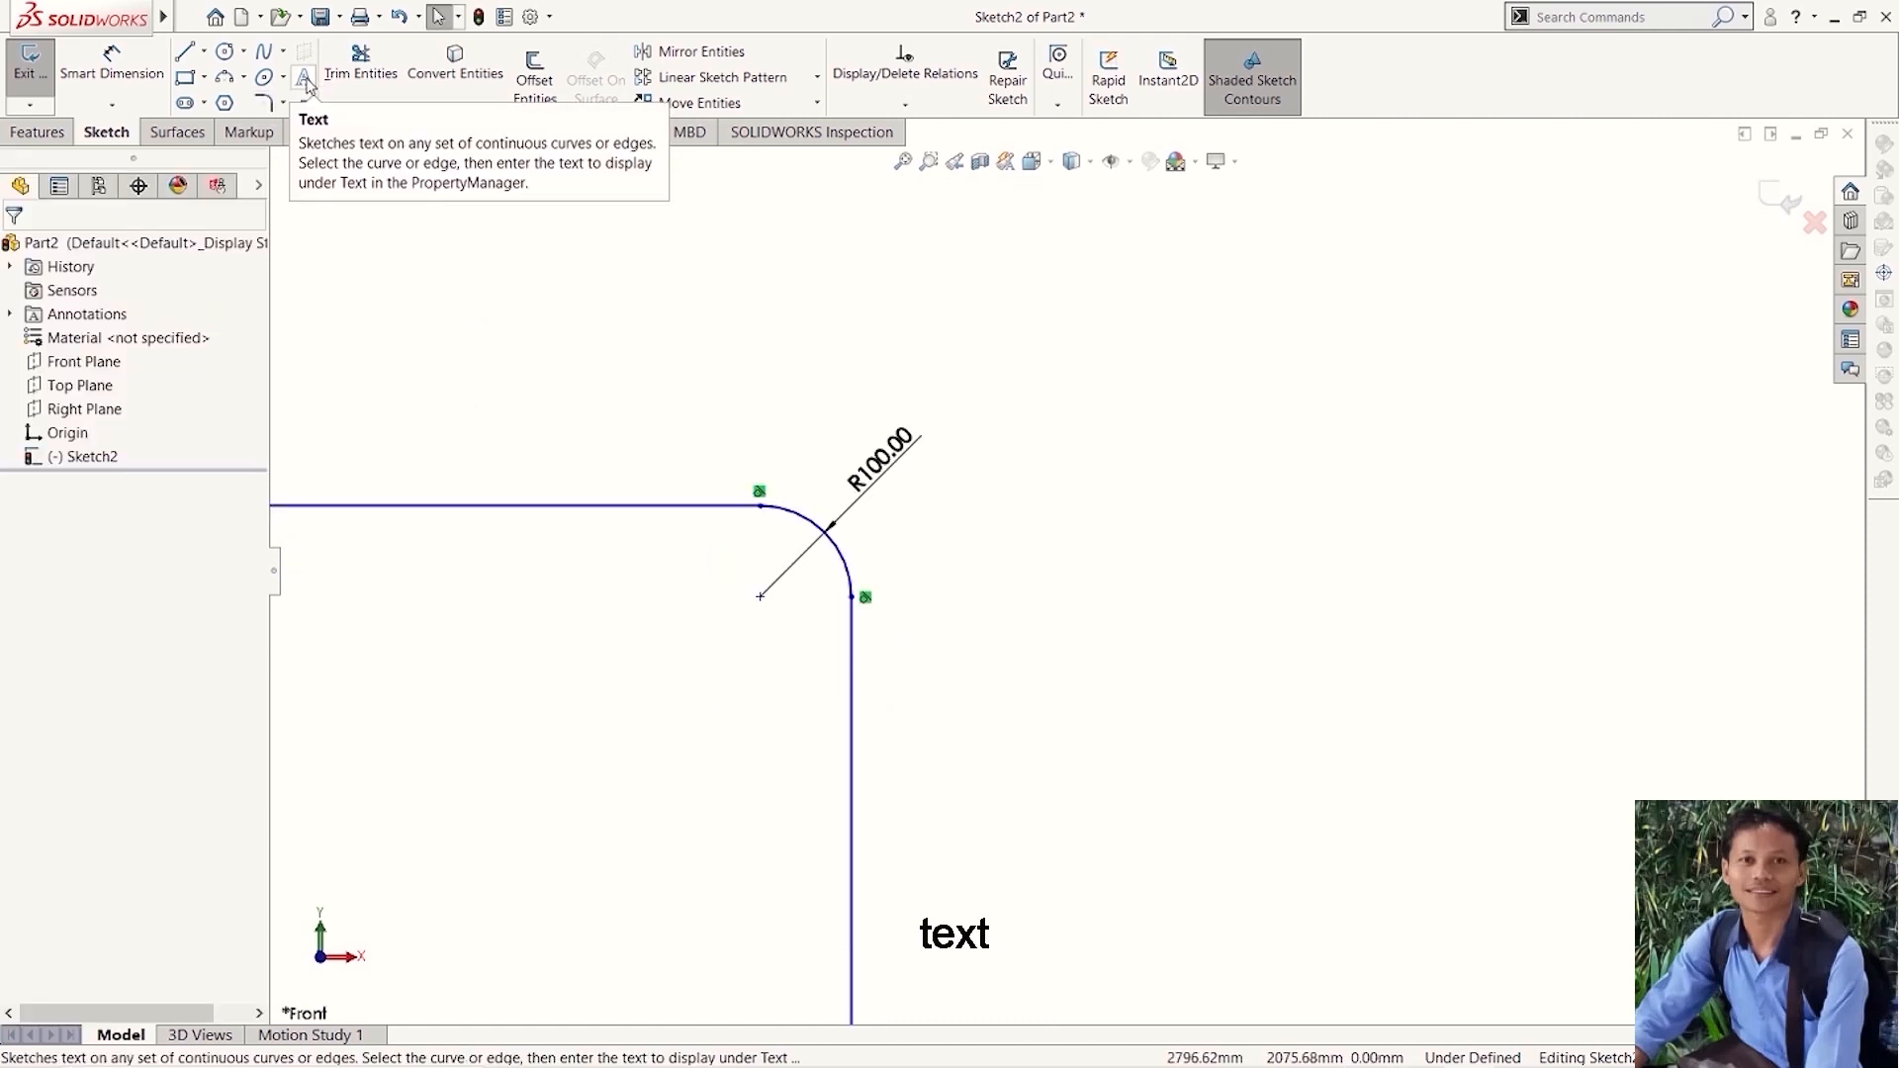
pyautogui.click(306, 86)
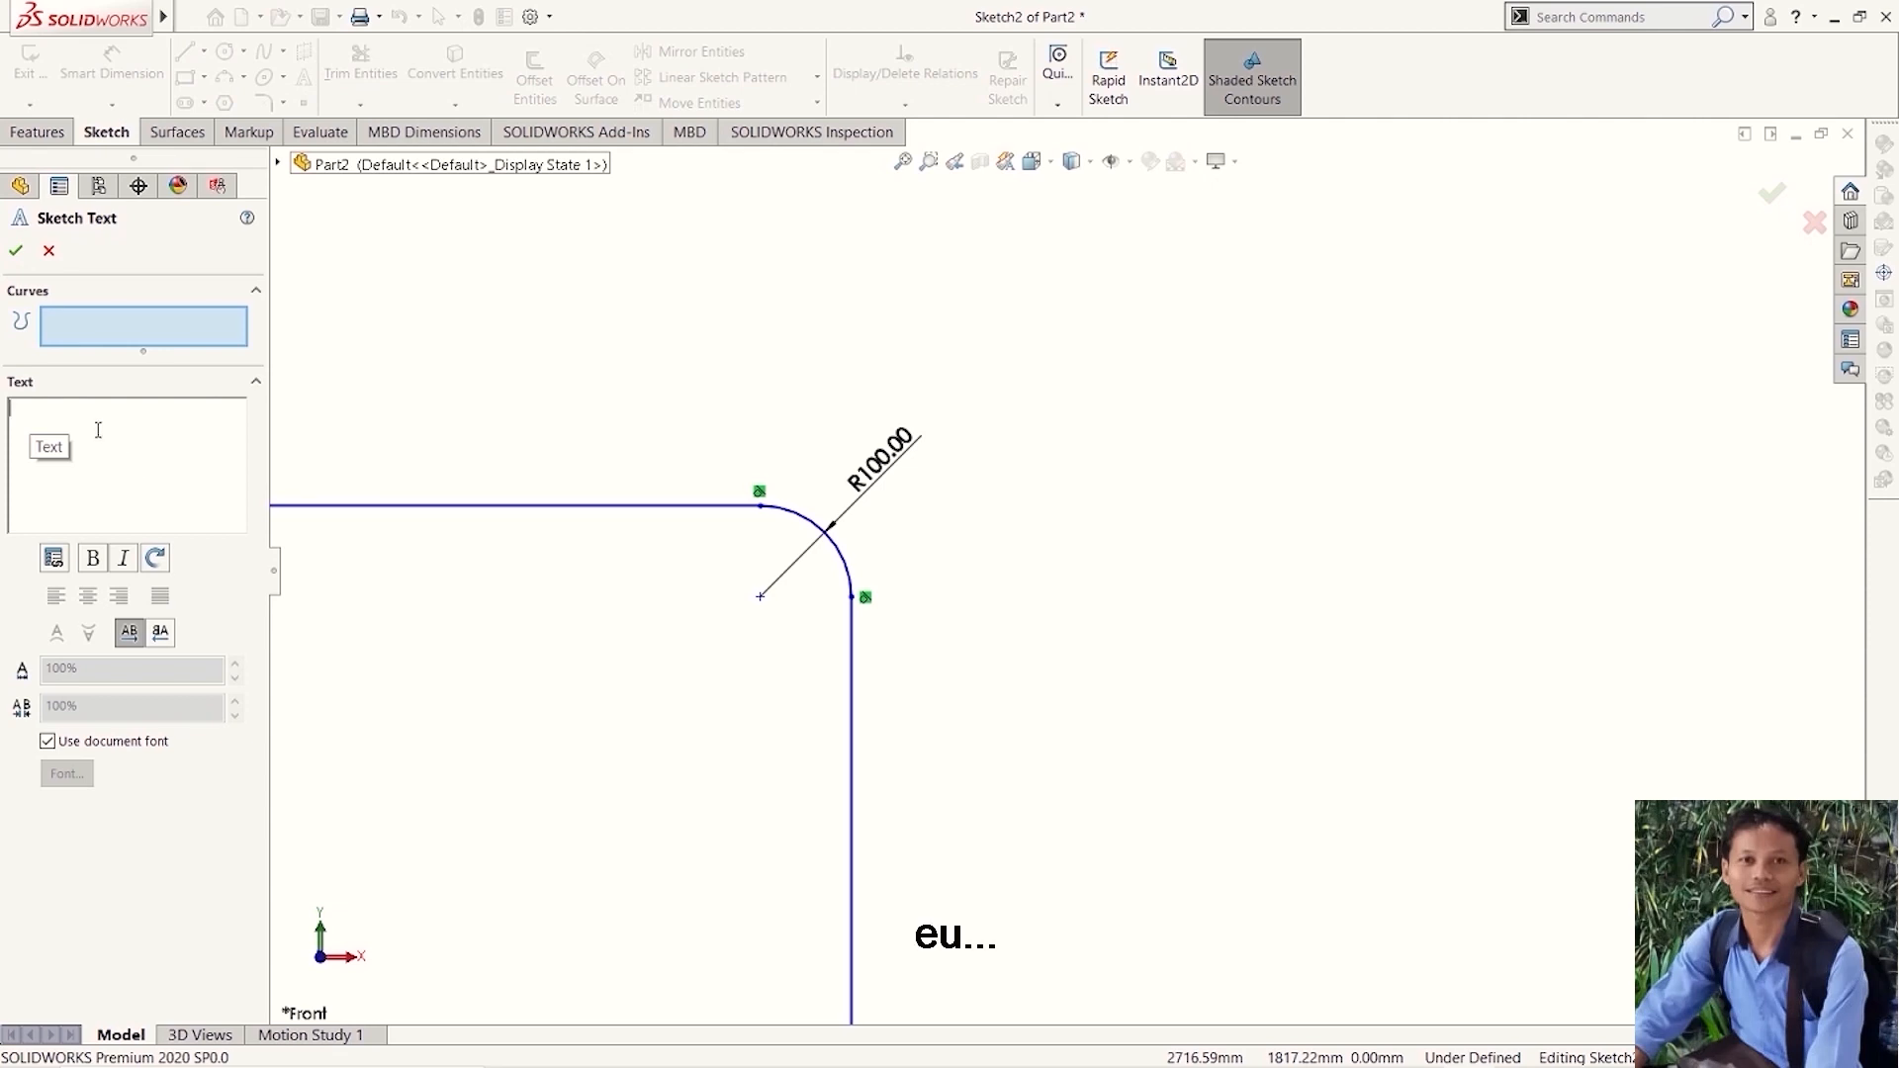
pyautogui.click(61, 422)
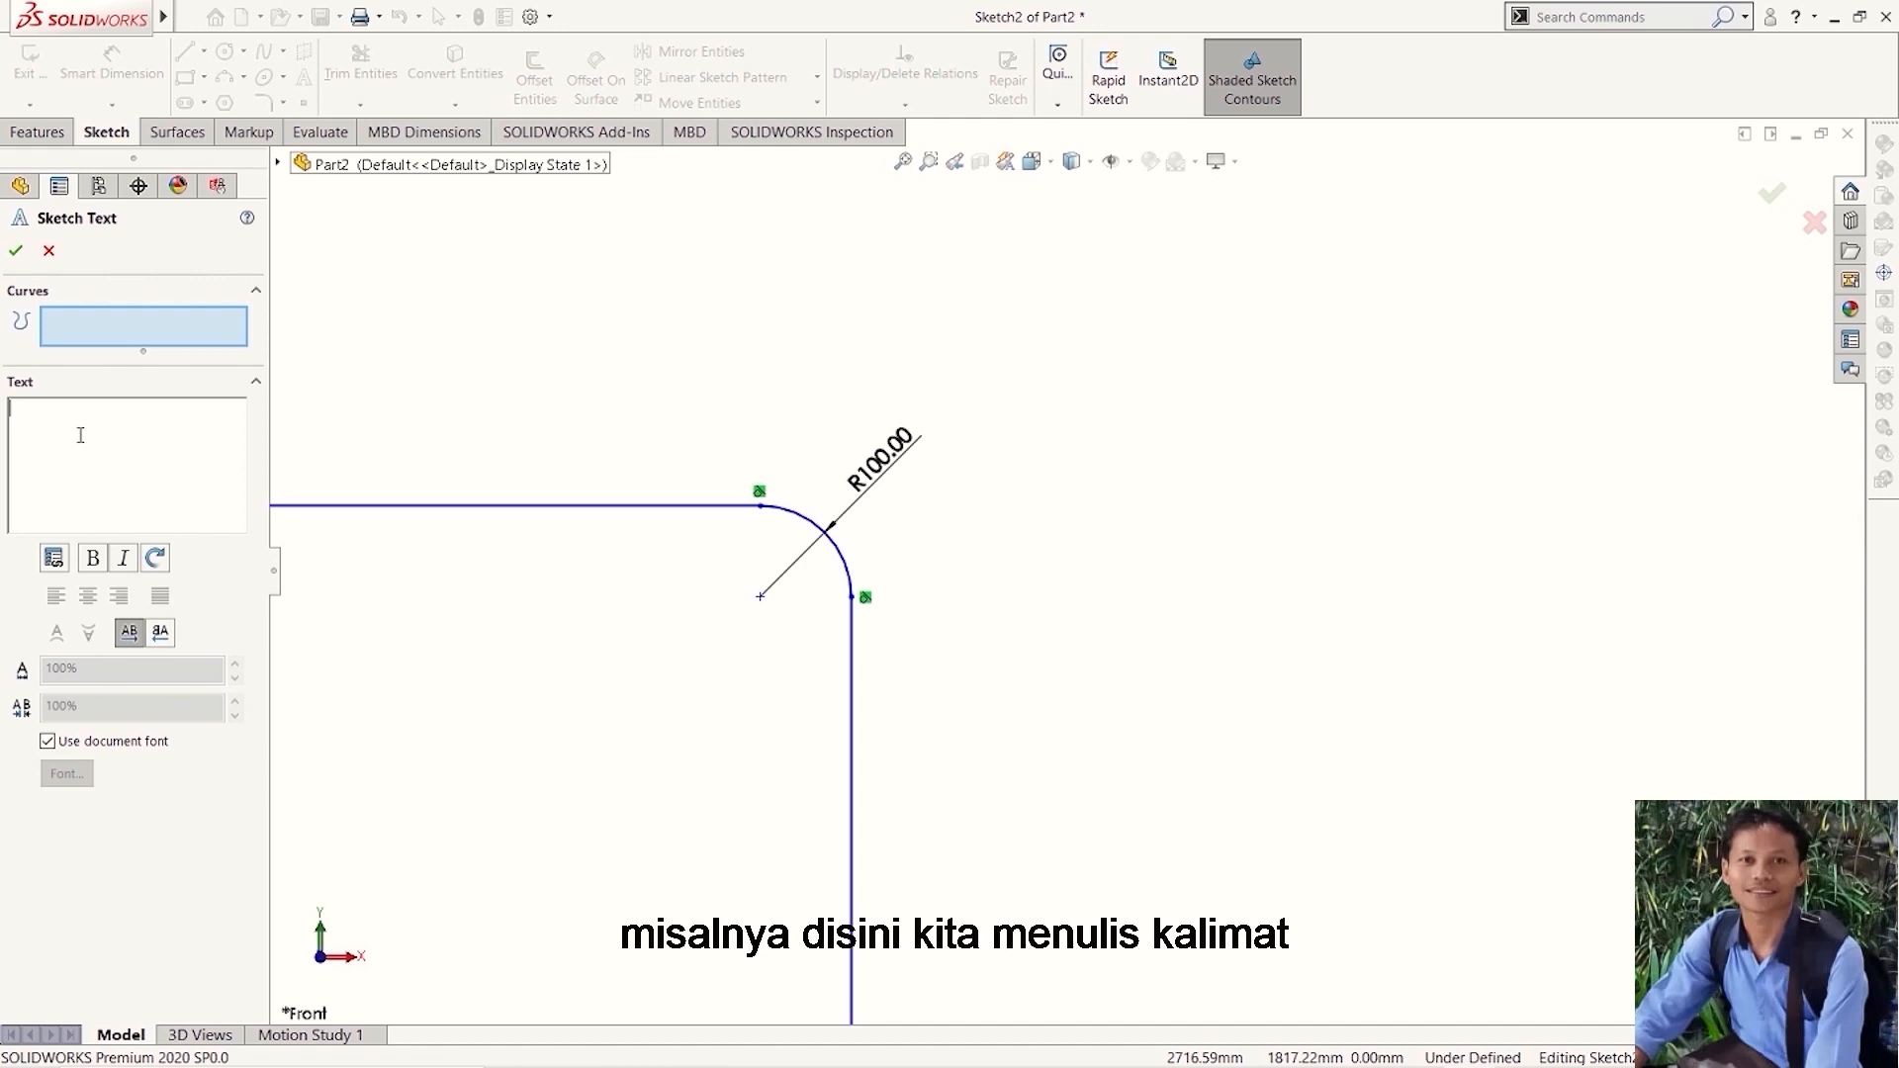
pyautogui.write('Per')
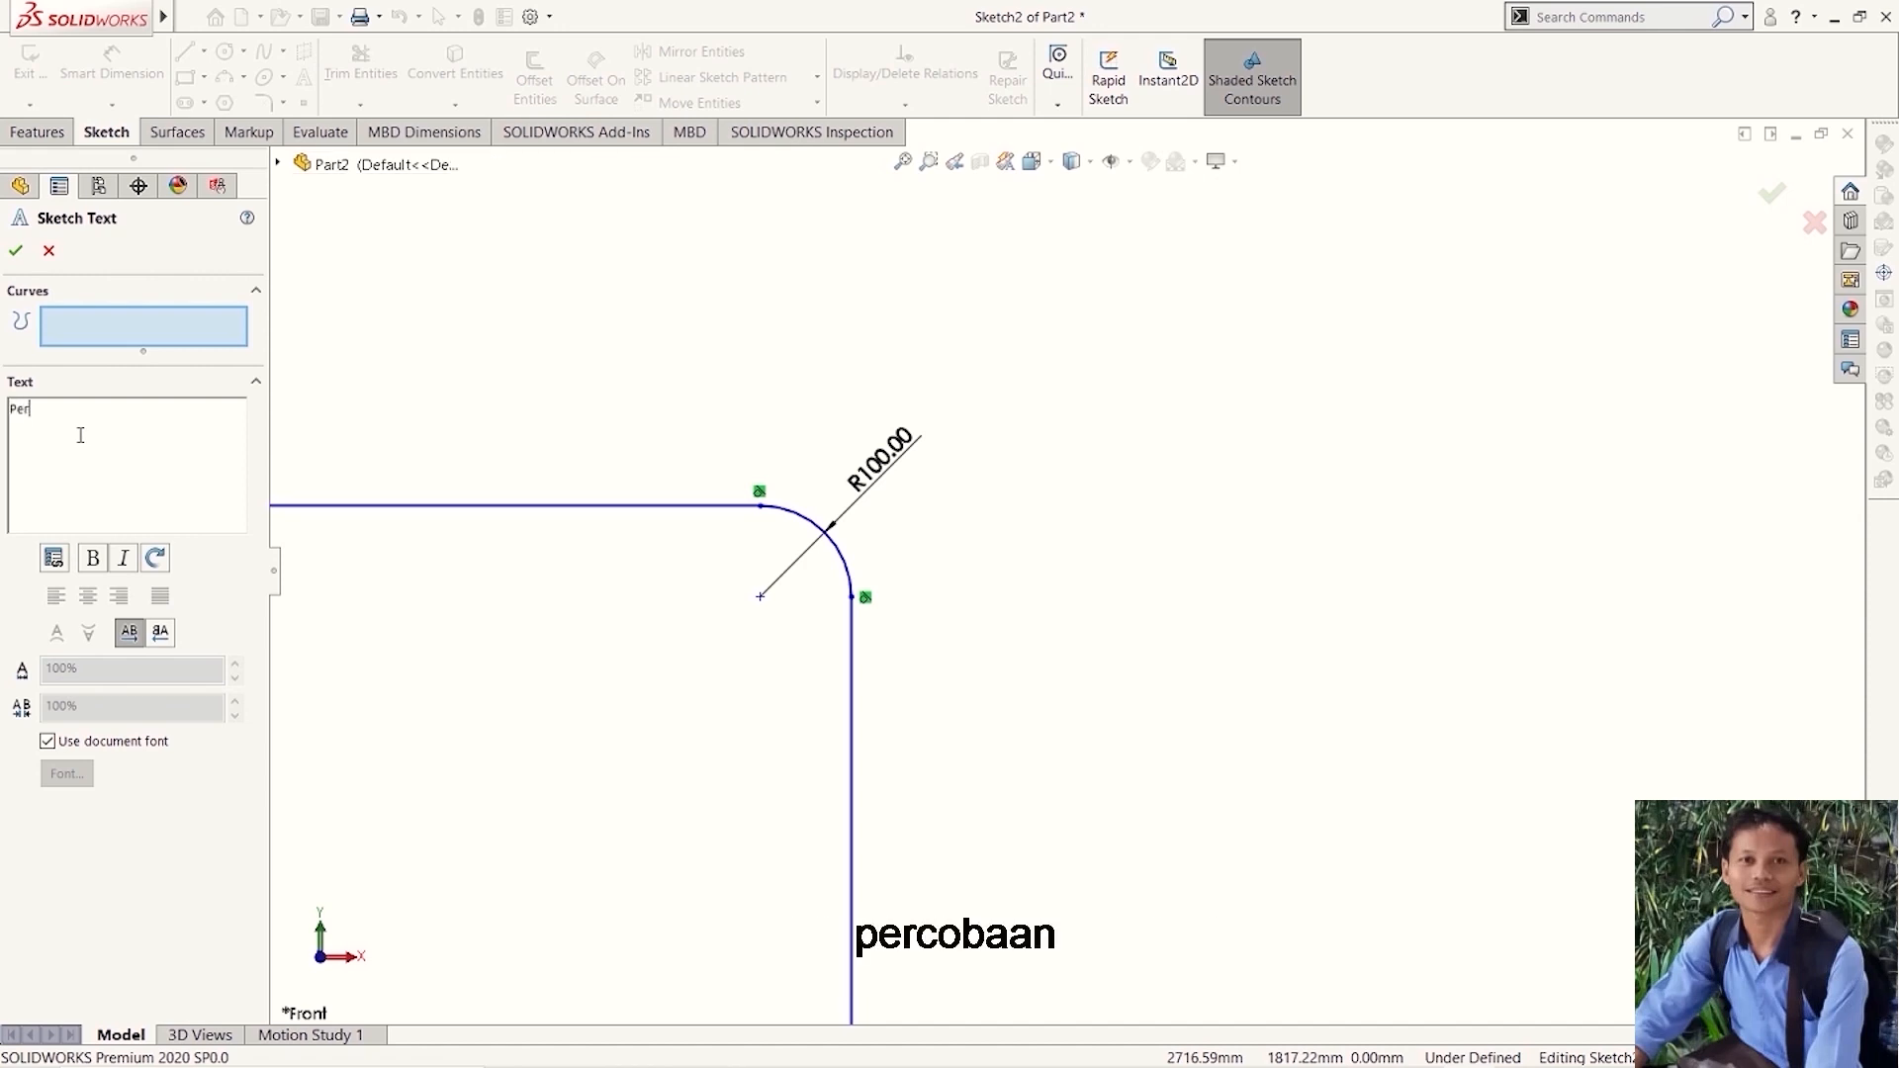
pyautogui.write('cobaan')
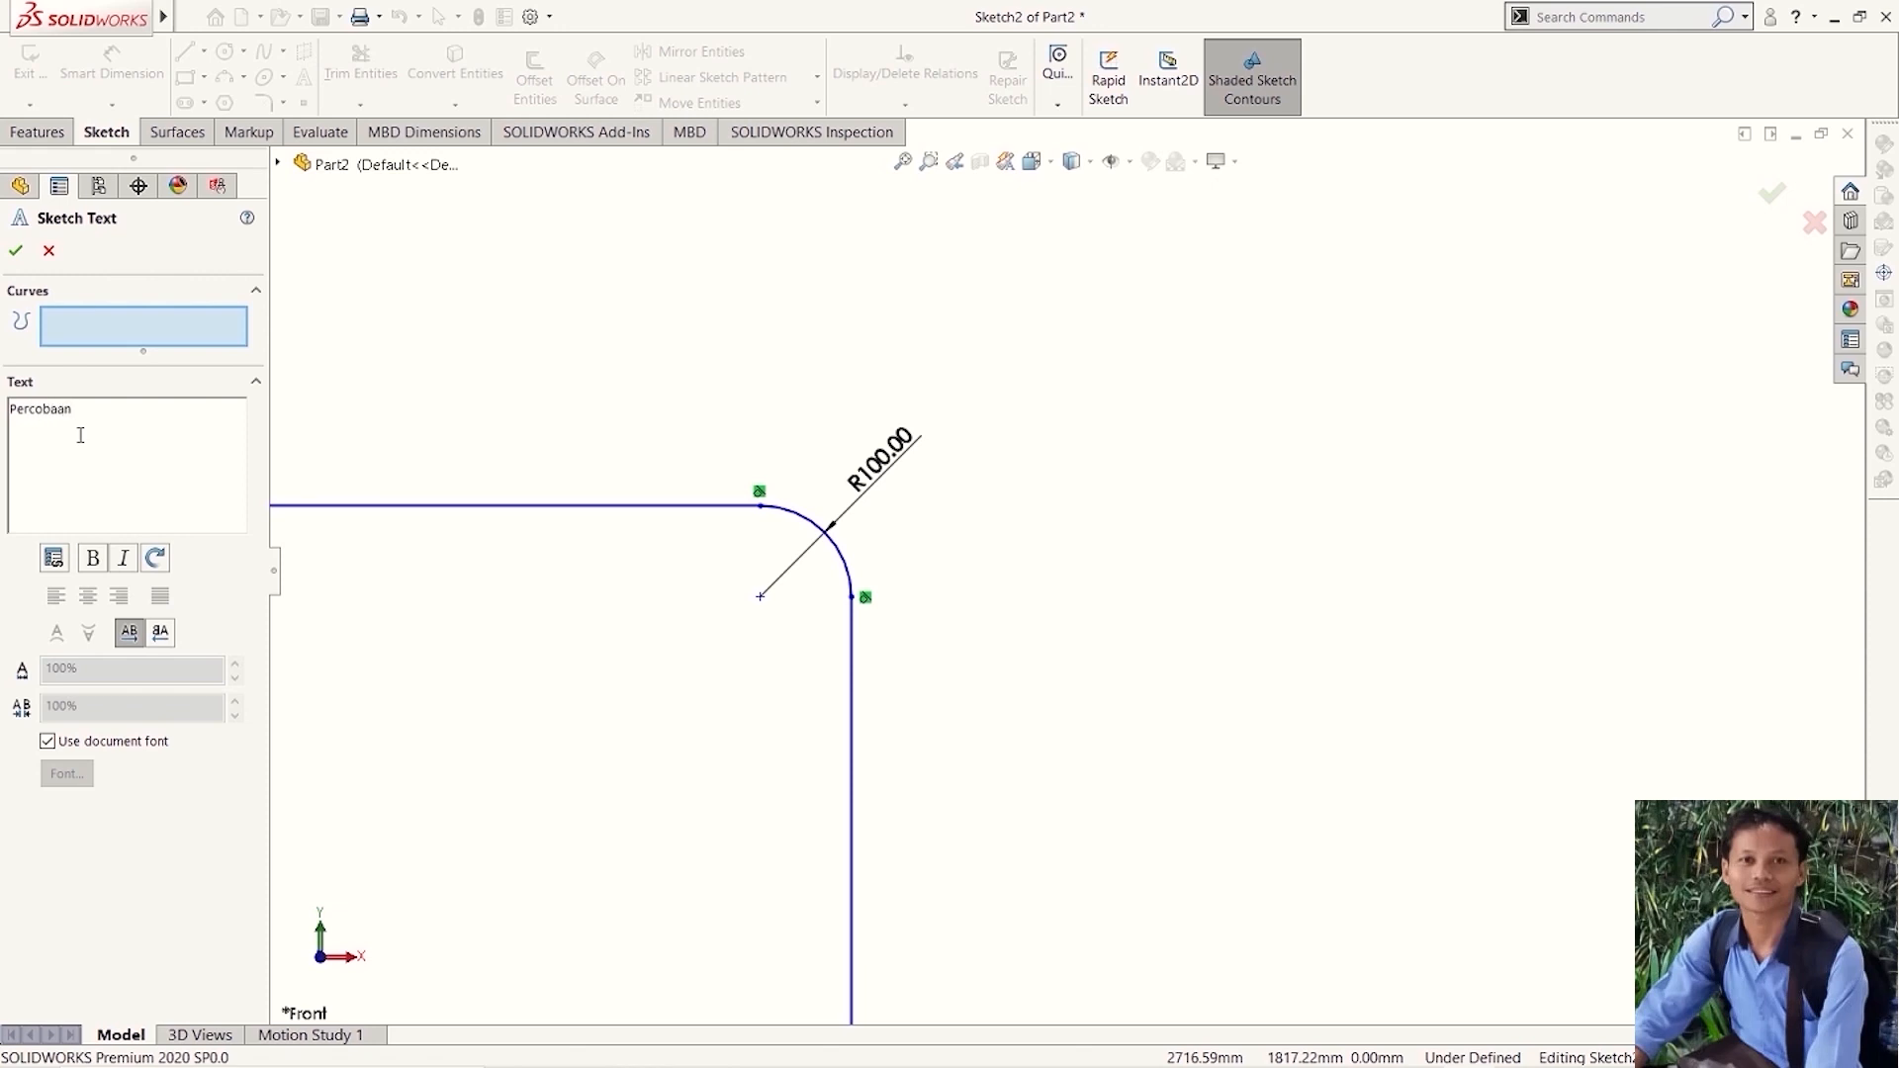
pyautogui.write(' belajar menggunakan text')
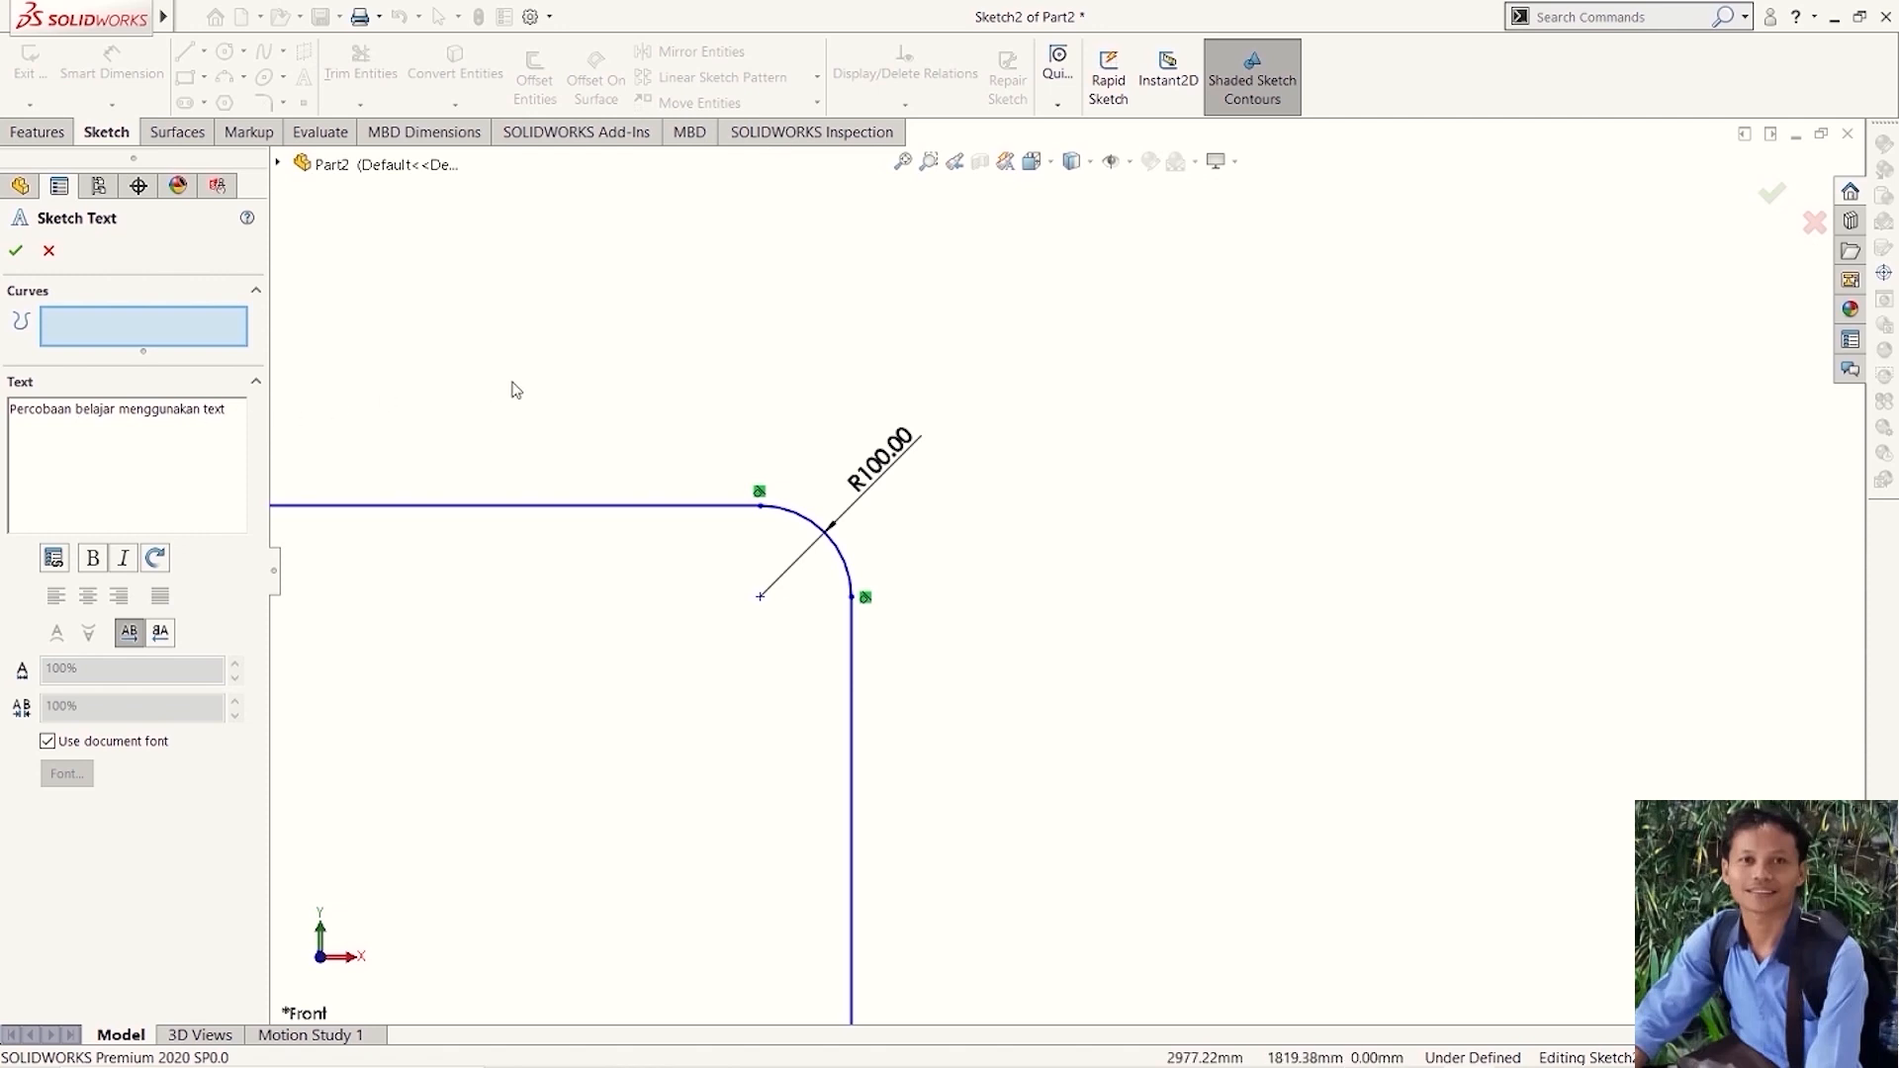
pyautogui.click(669, 416)
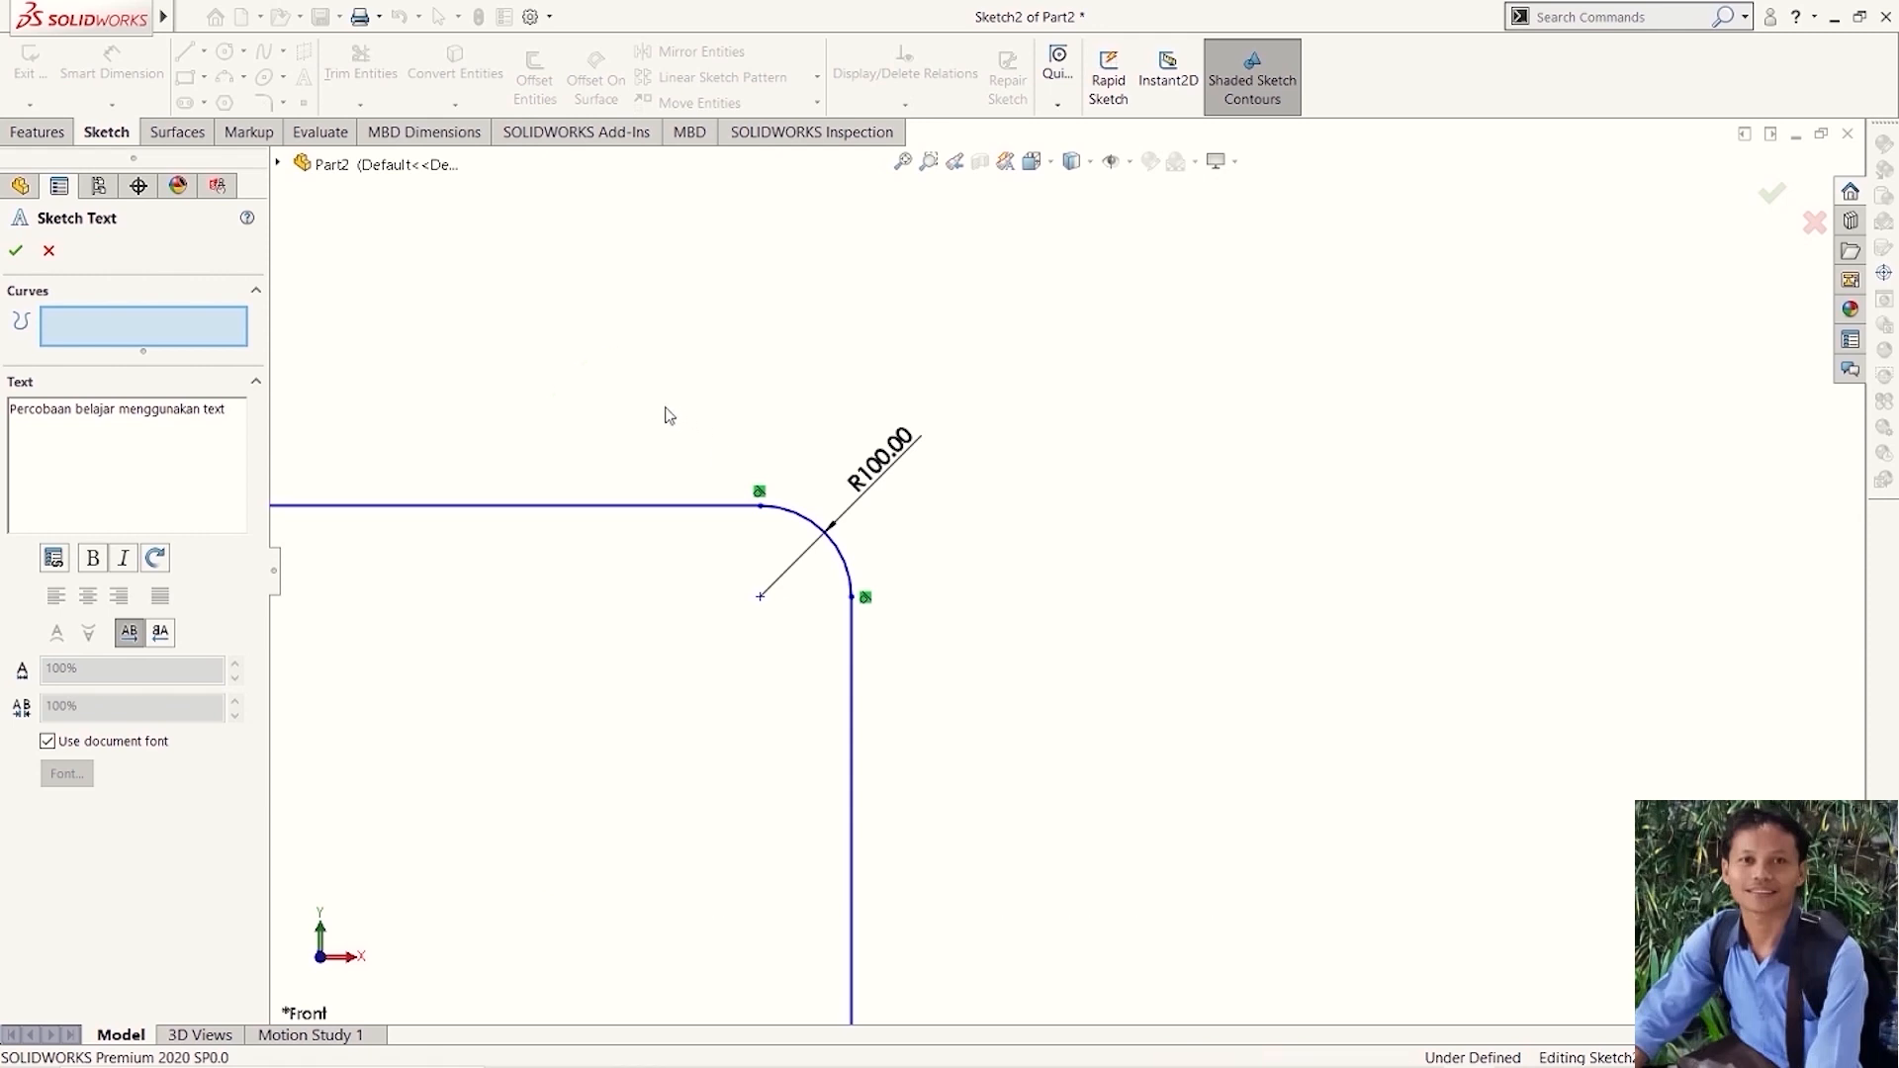
pyautogui.click(17, 255)
pyautogui.scroll(-10, 729, 423)
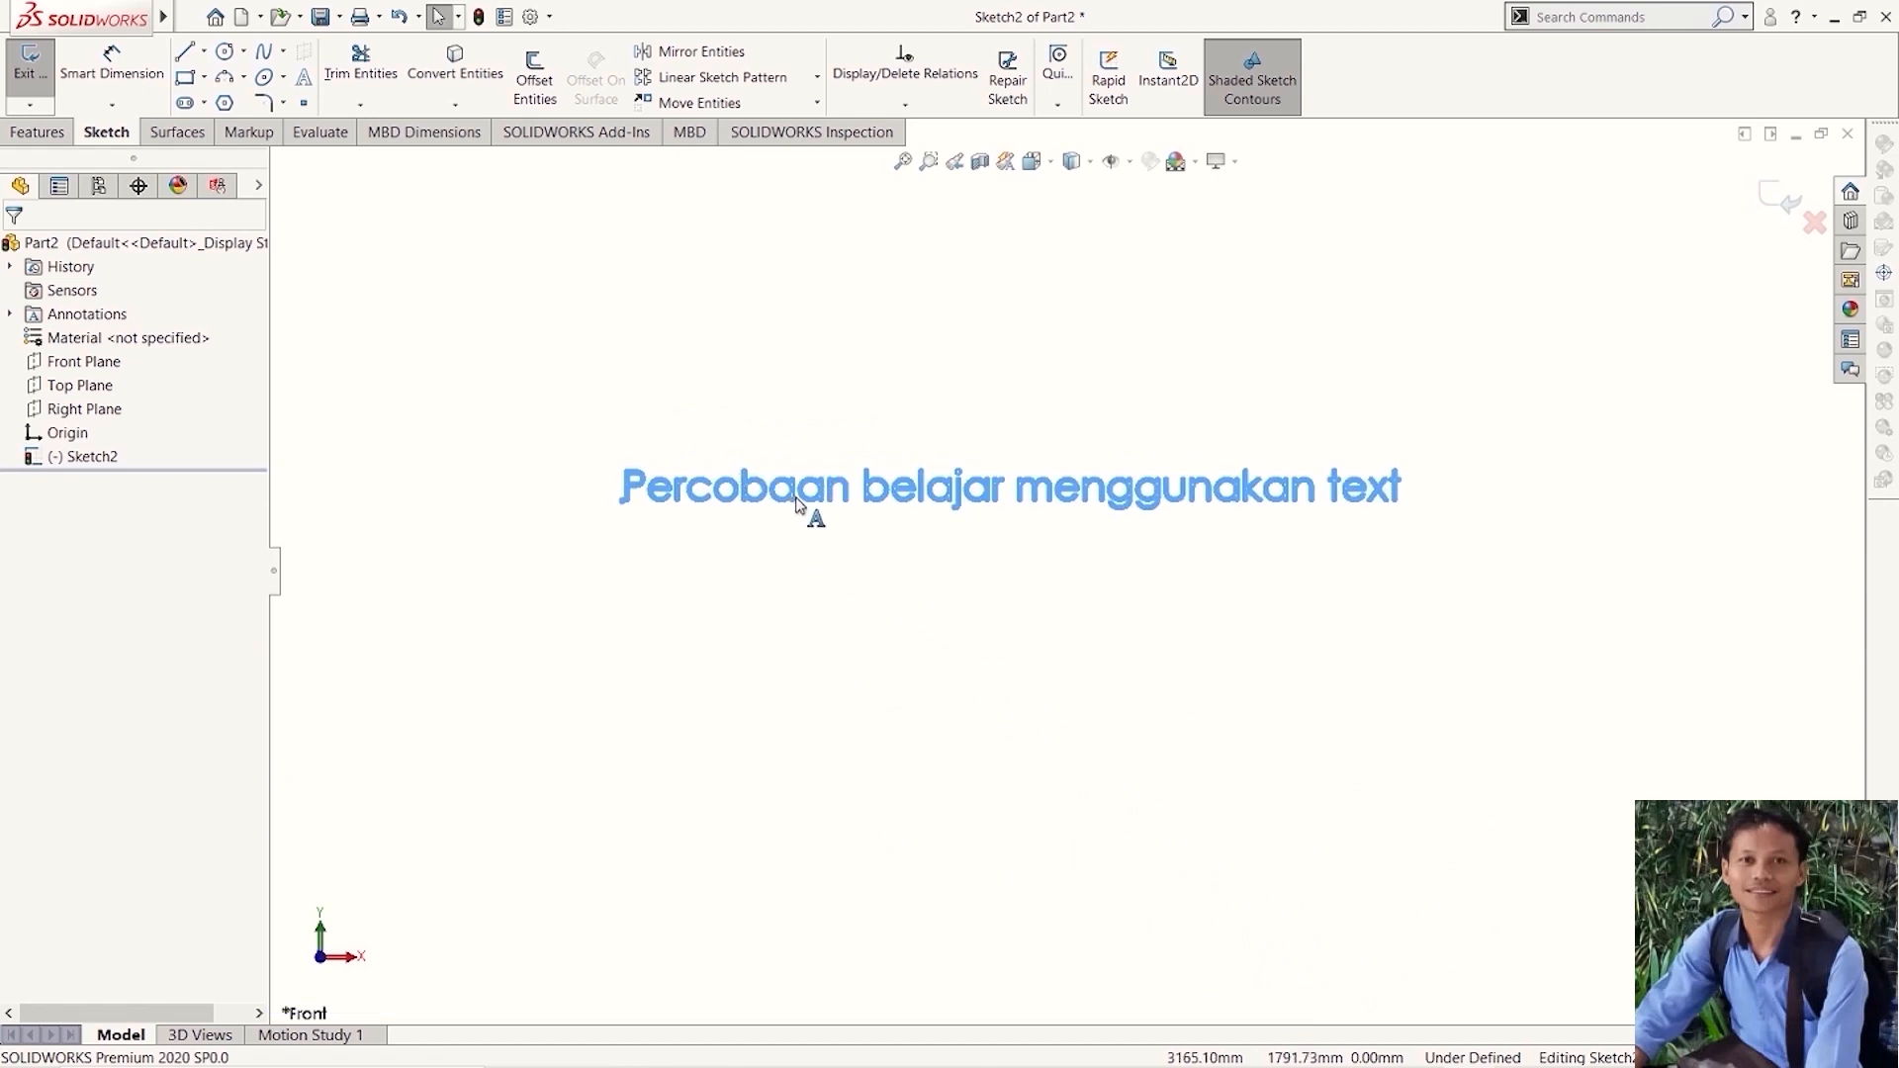
pyautogui.scroll(-3, 814, 517)
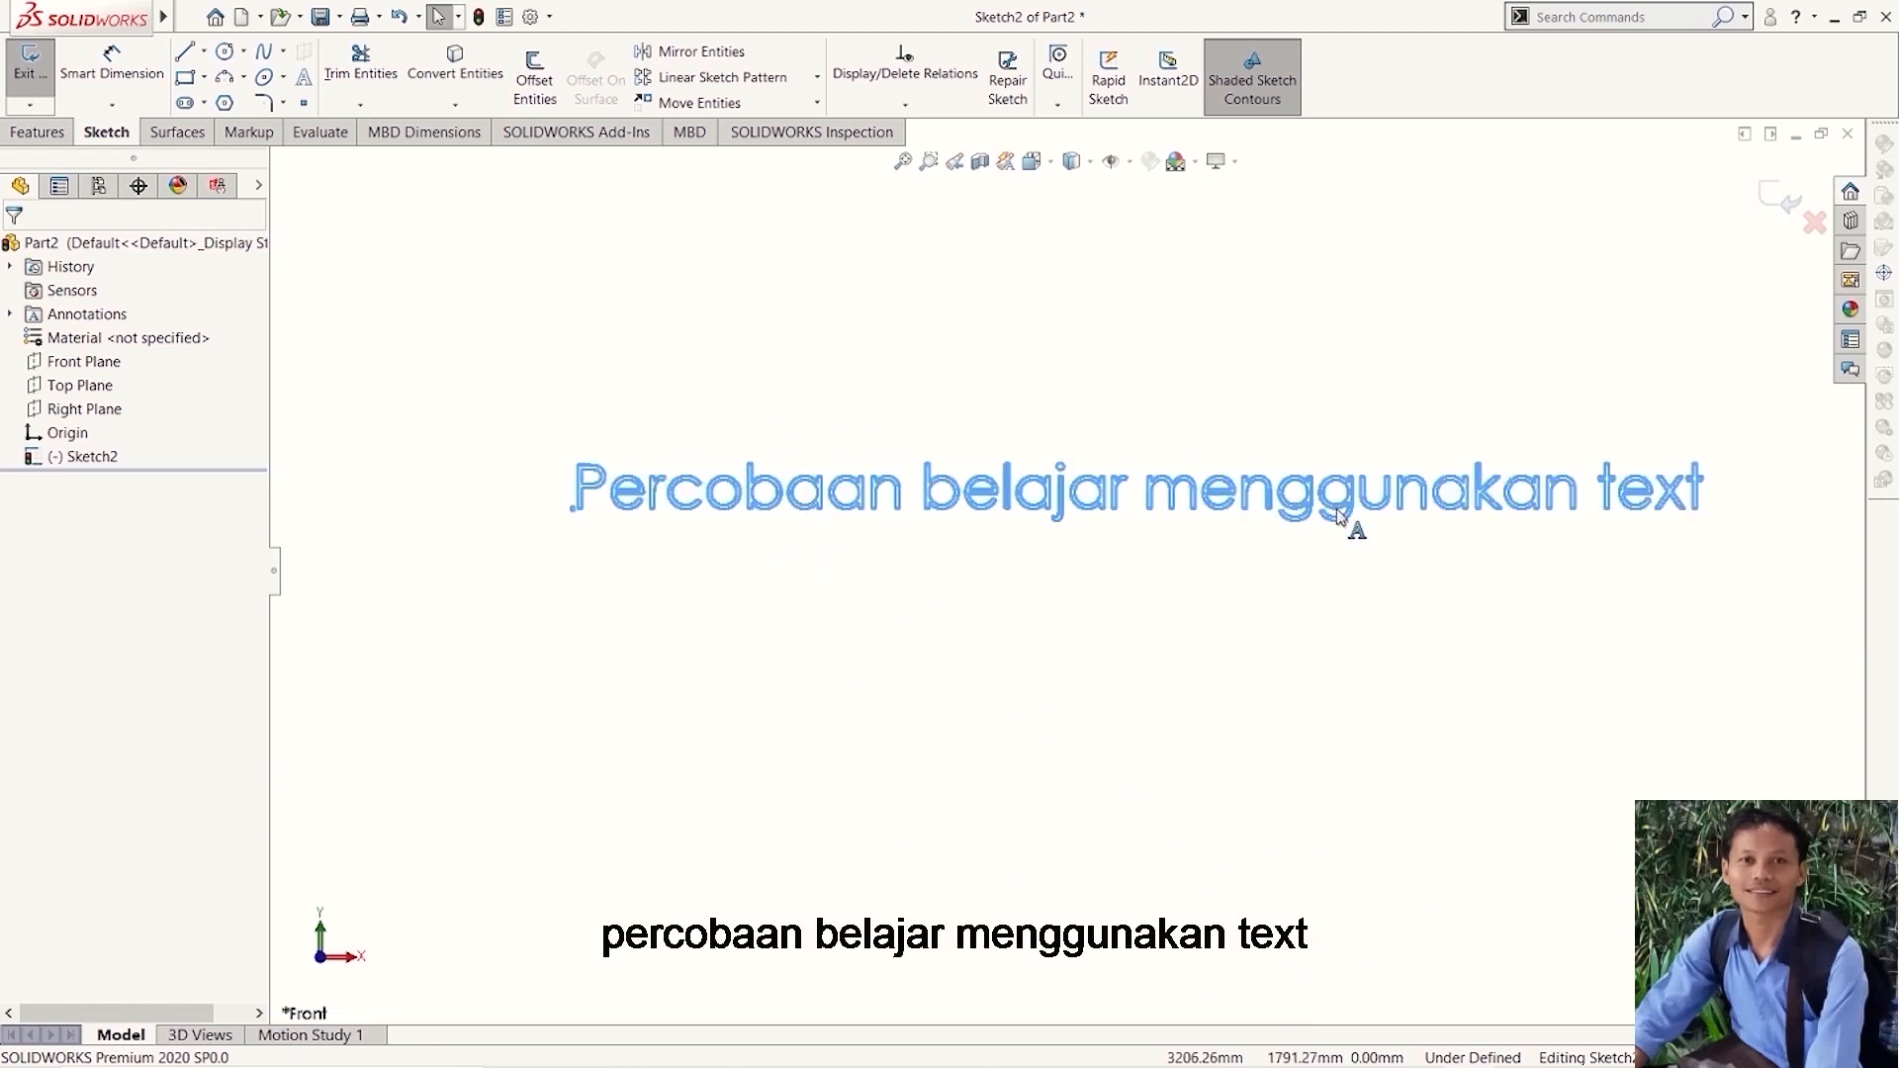
pyautogui.scroll(4, 1384, 539)
pyautogui.scroll(-3, 1385, 546)
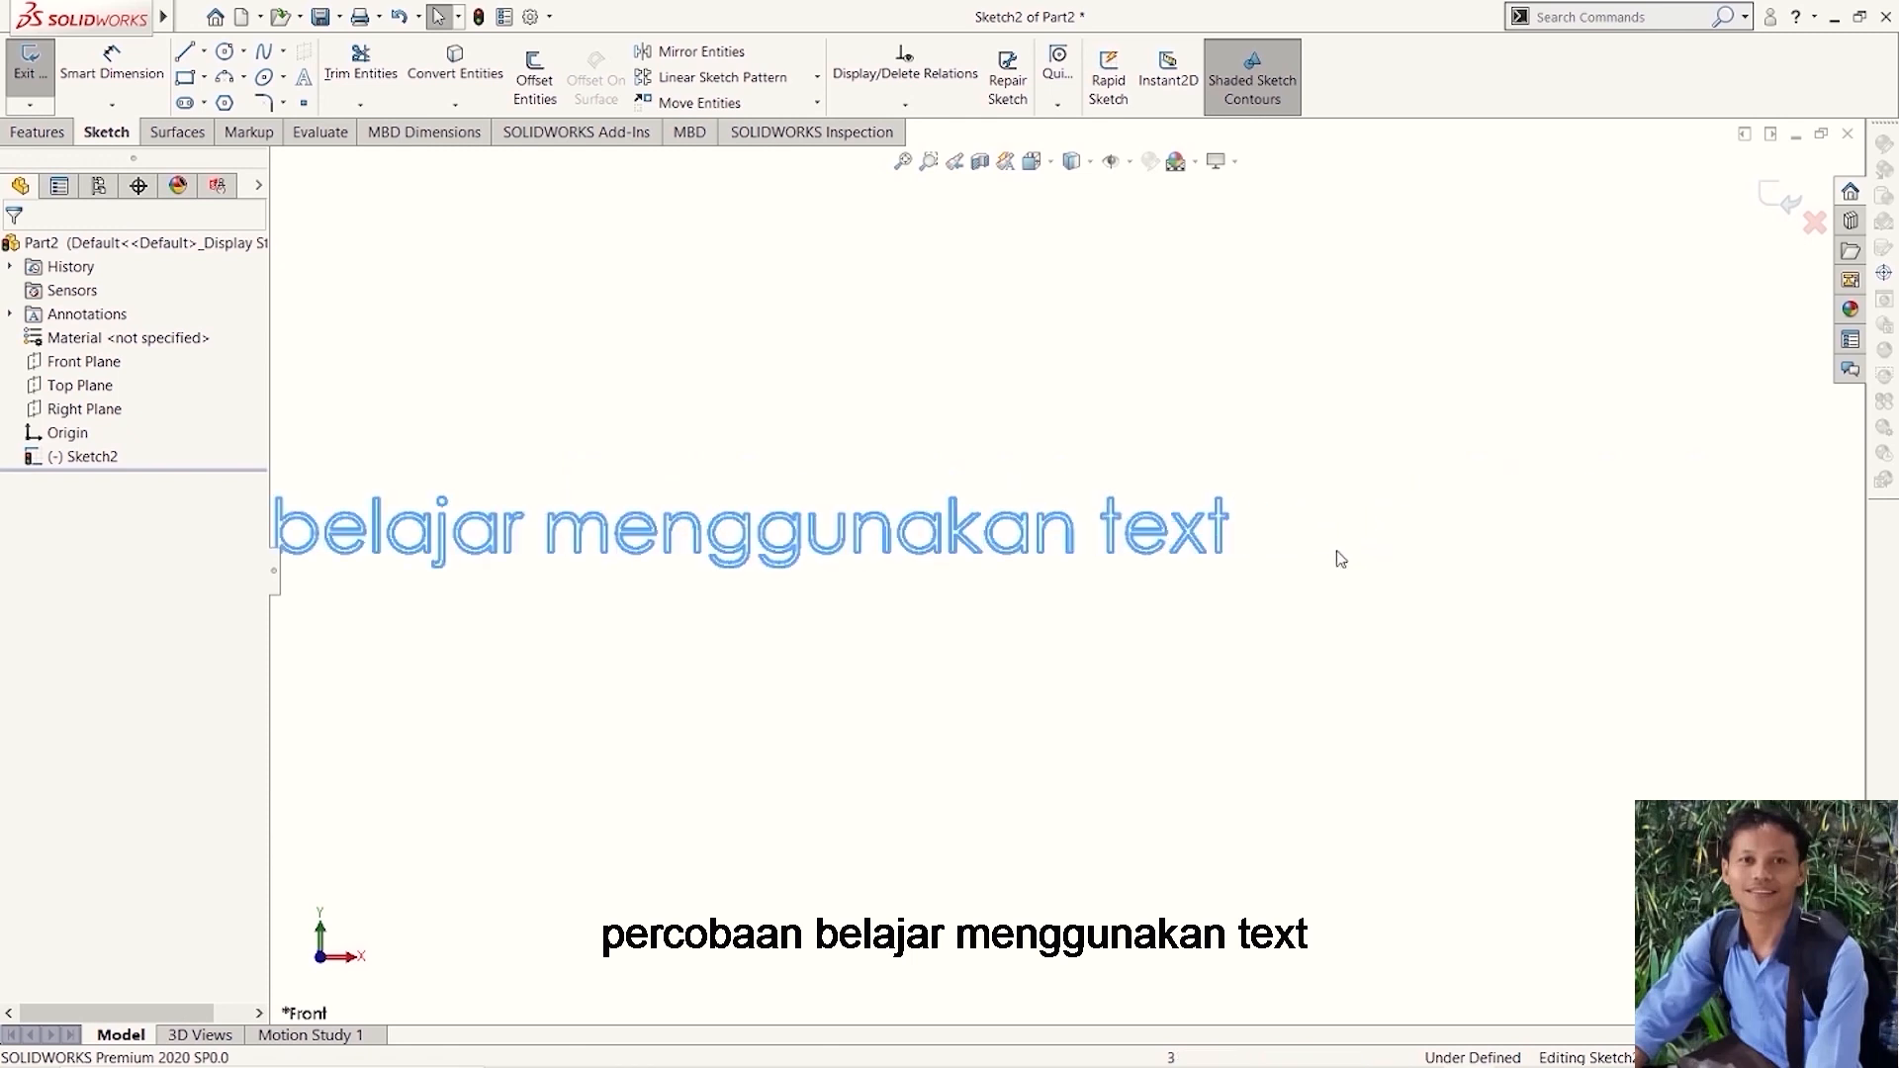
pyautogui.scroll(4, 797, 674)
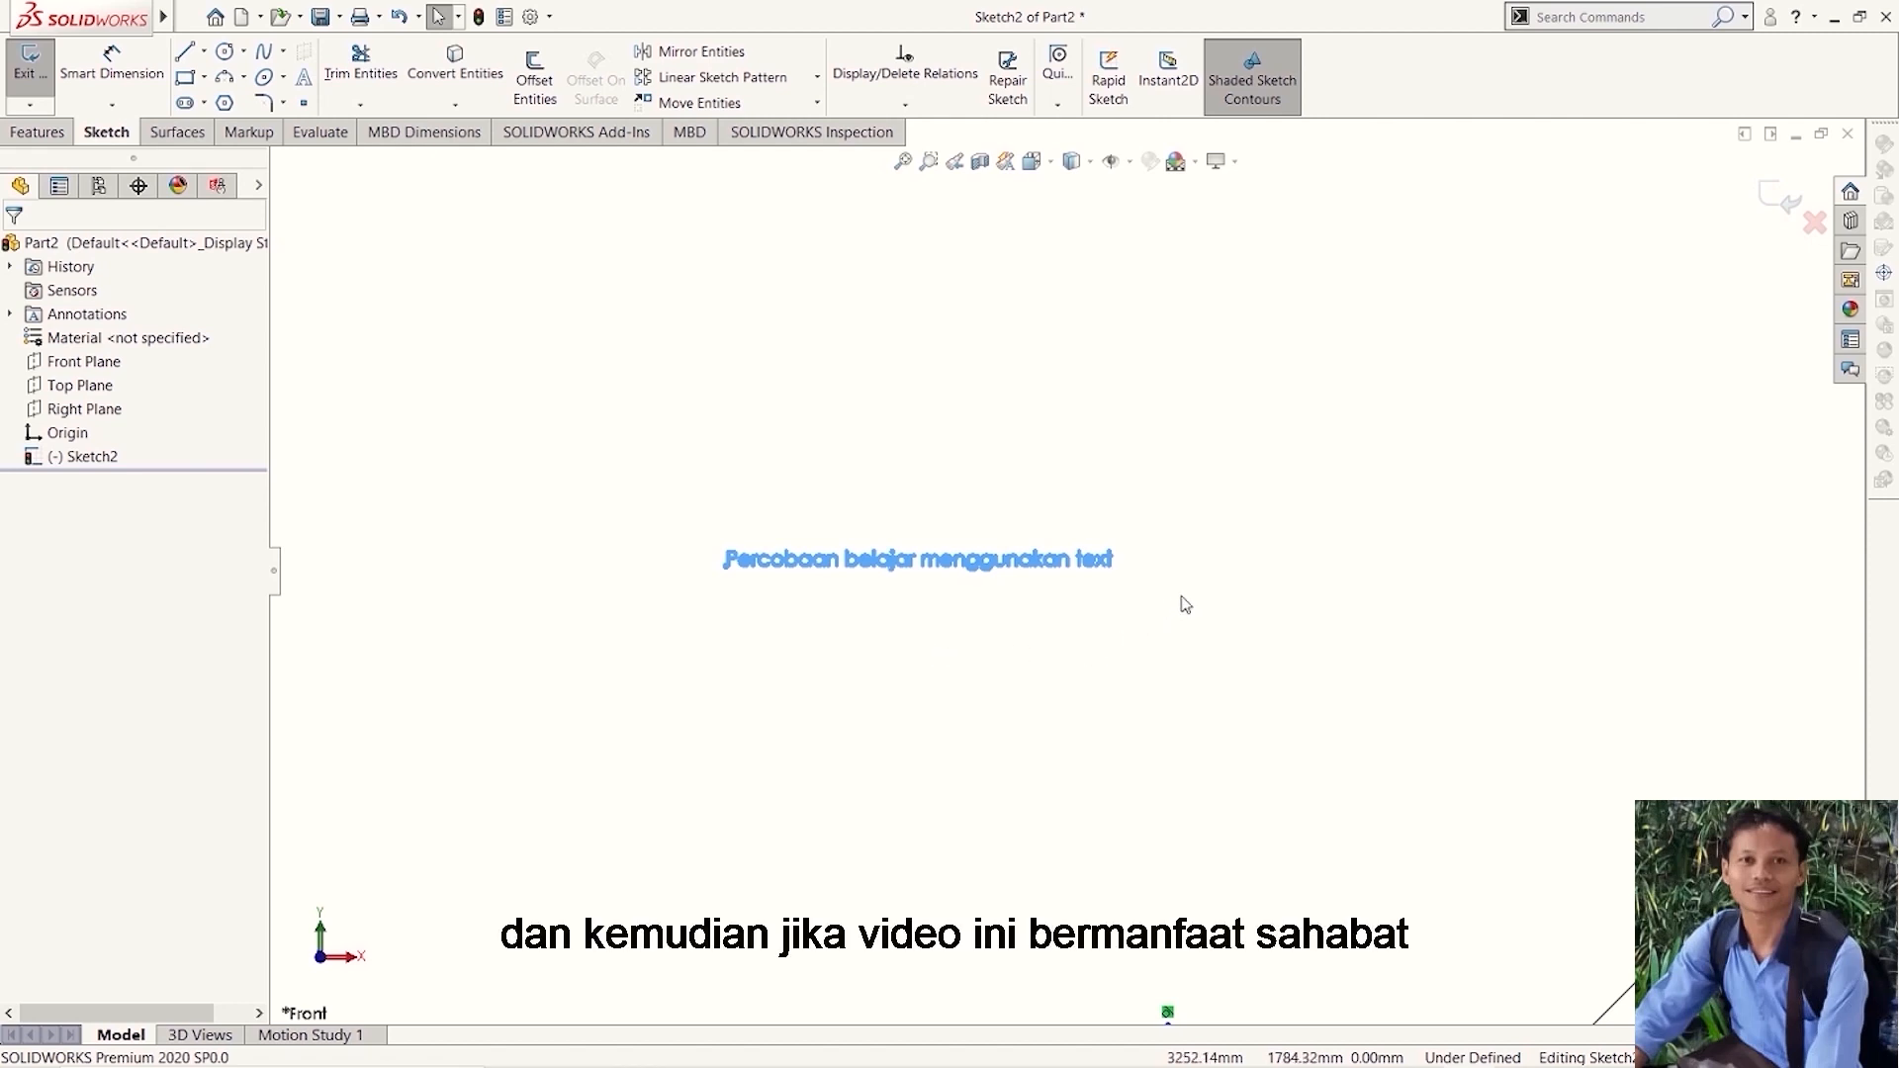
pyautogui.scroll(-2, 1223, 600)
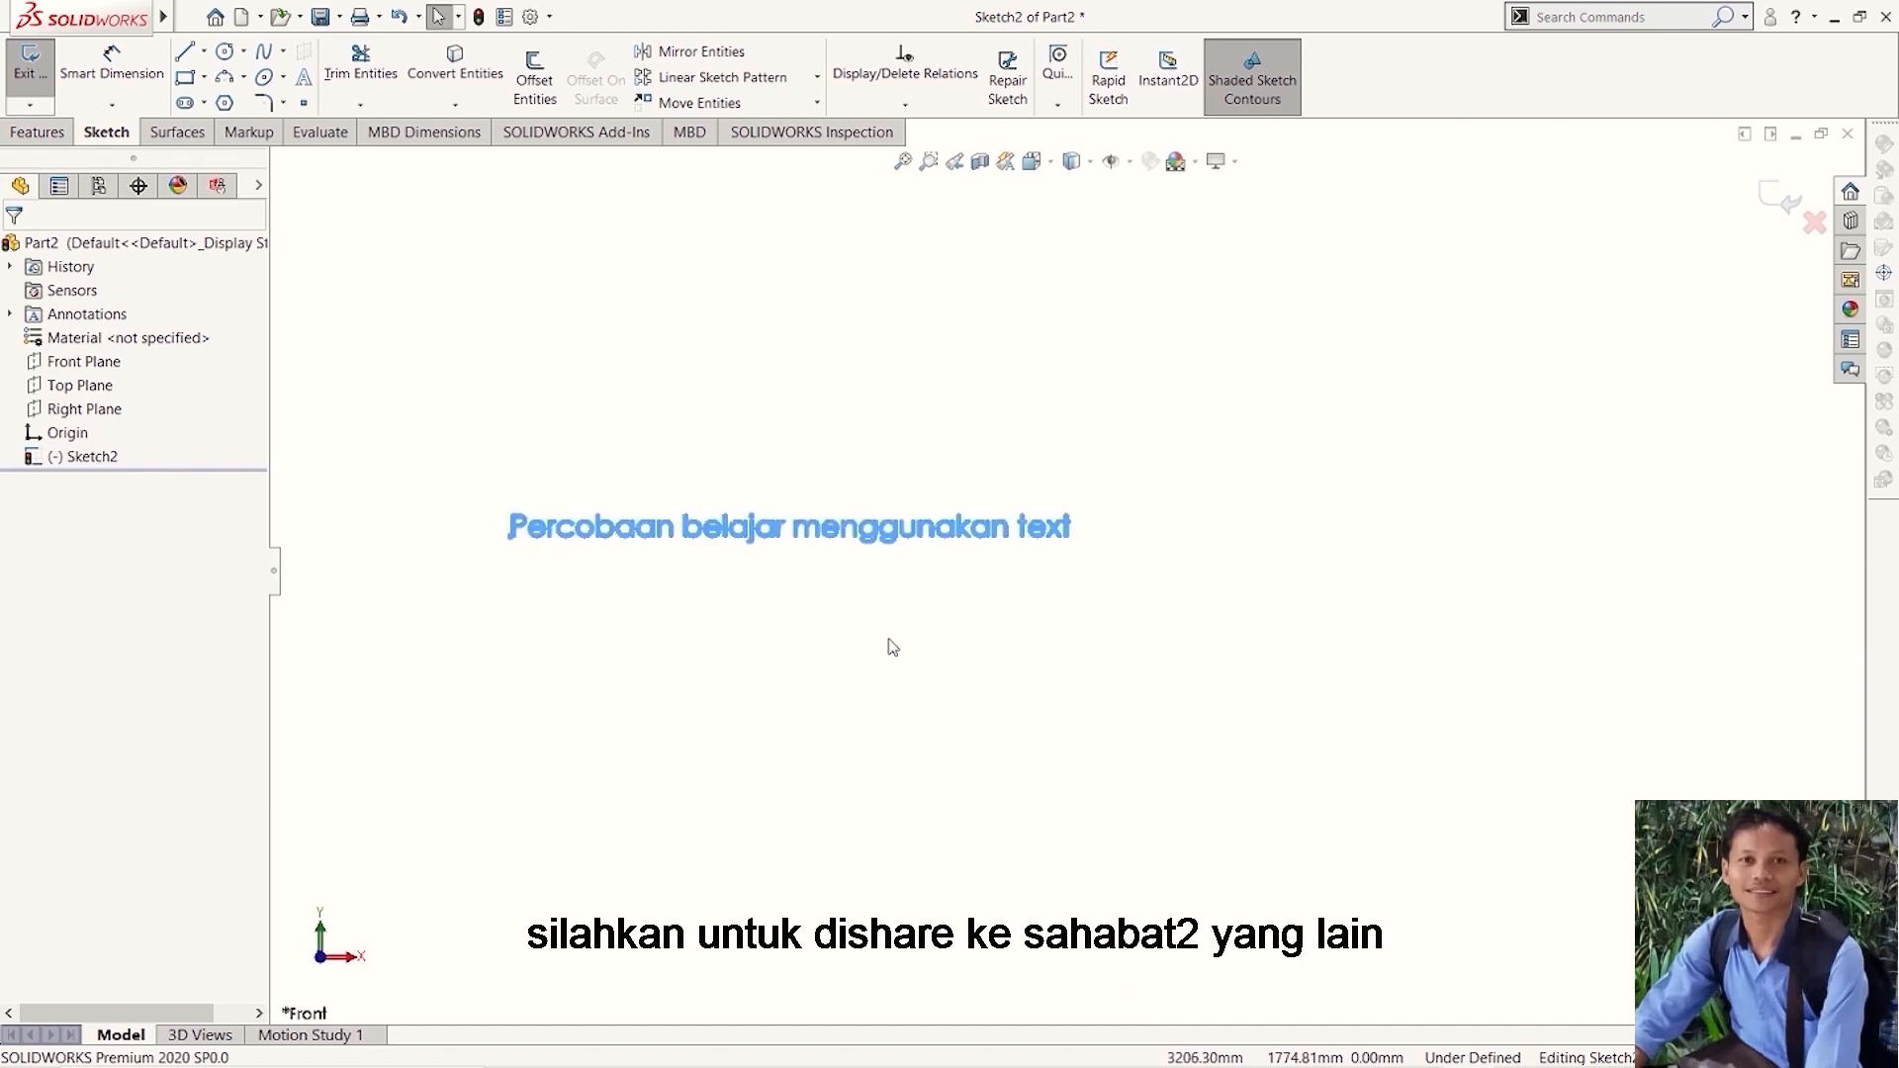